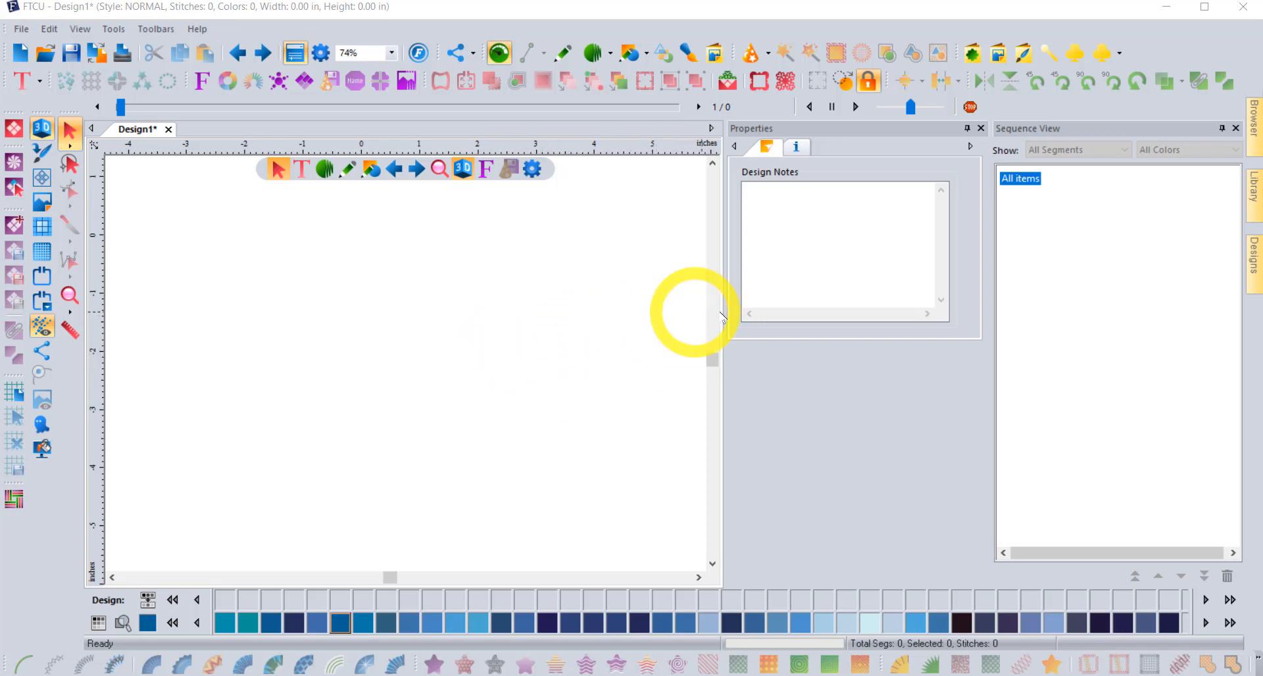
- Add the library design "Welome to our Lake House.waf" from Free Monthly Designs, SEPTEMBER, September2021 to the blank workspace
click(1254, 259)
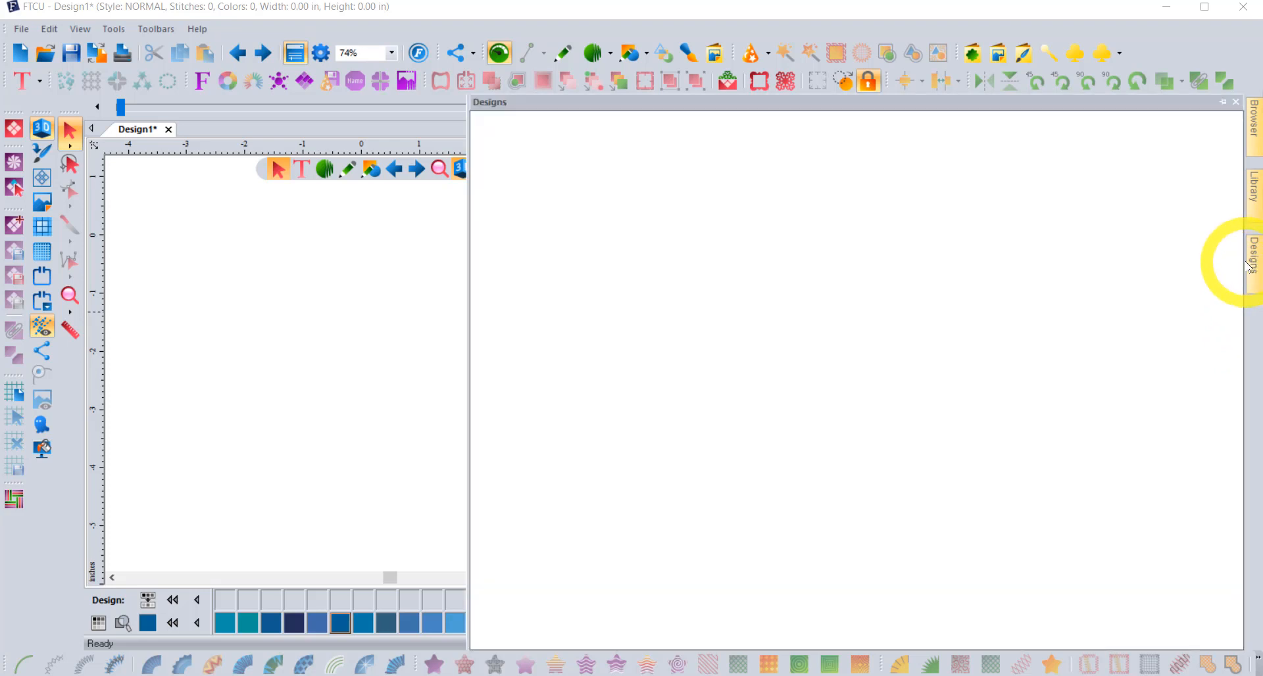
mouse_move(1252, 191)
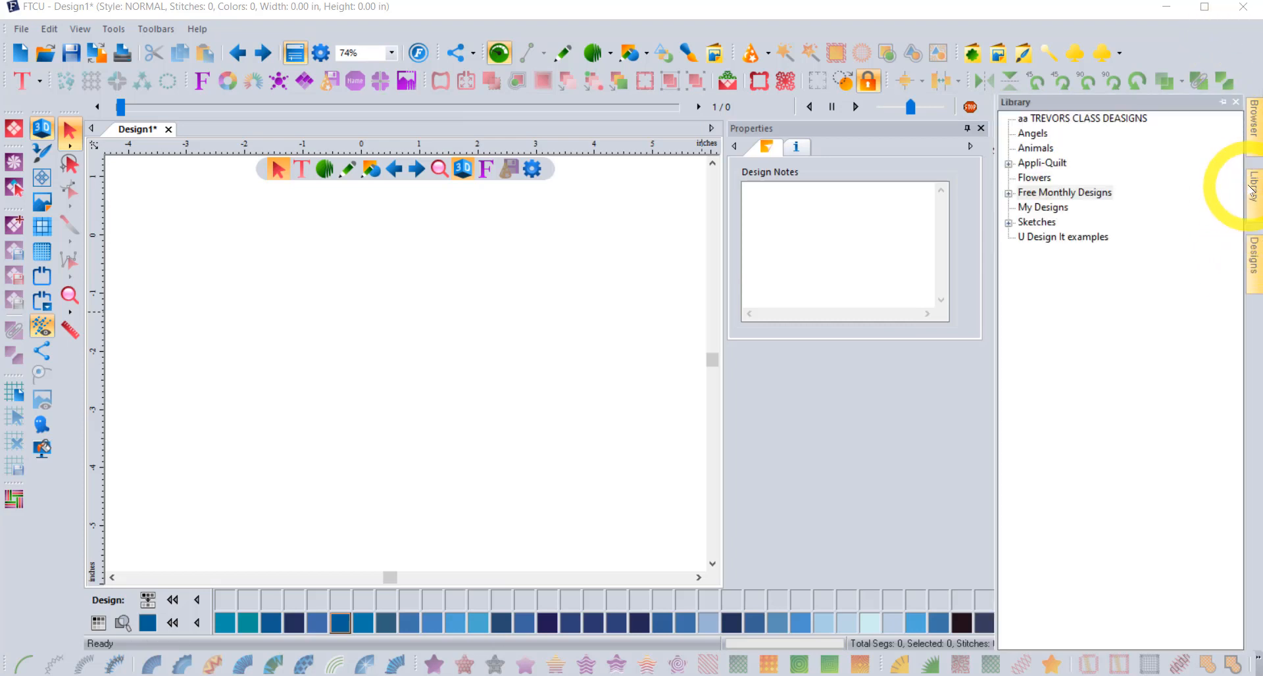
click(1009, 194)
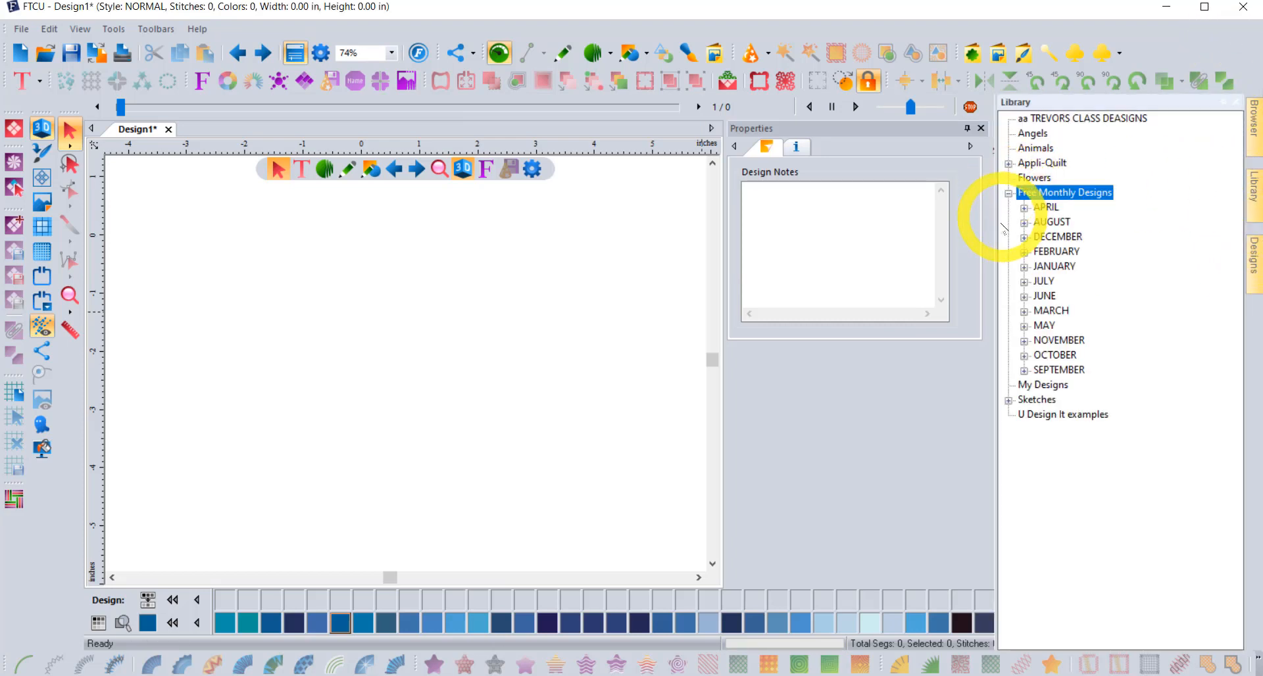
click(1024, 370)
click(1086, 547)
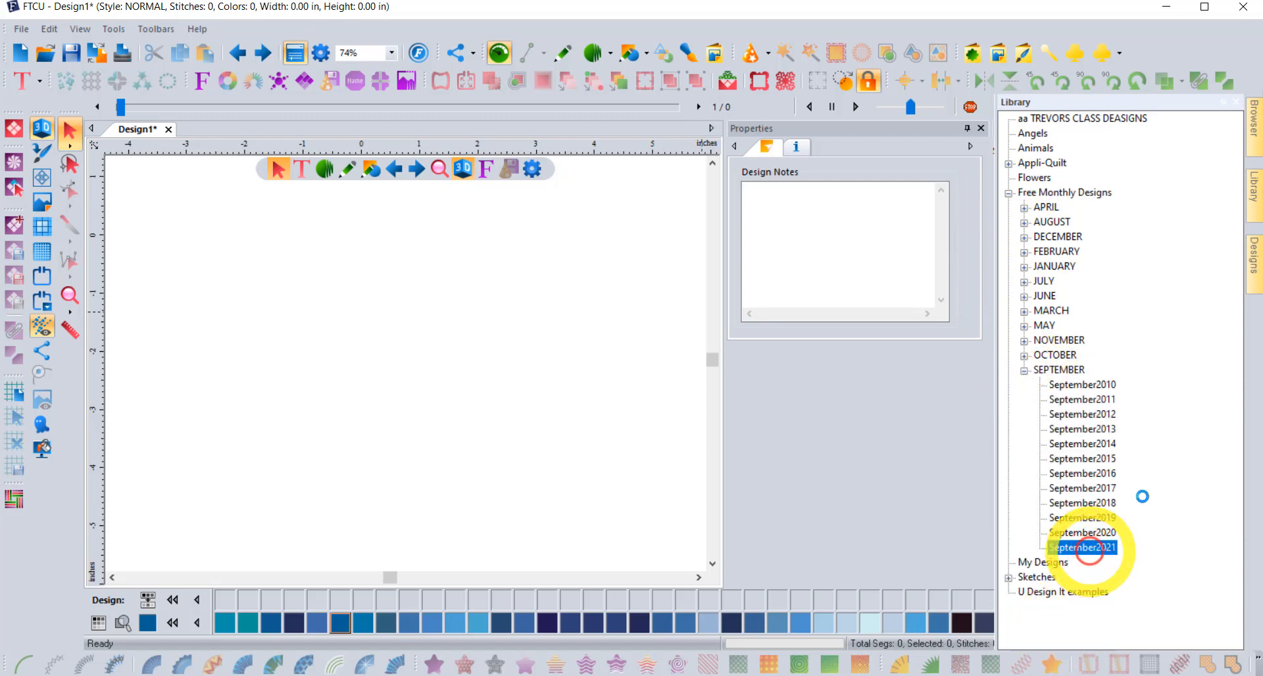
mouse_move(1254, 270)
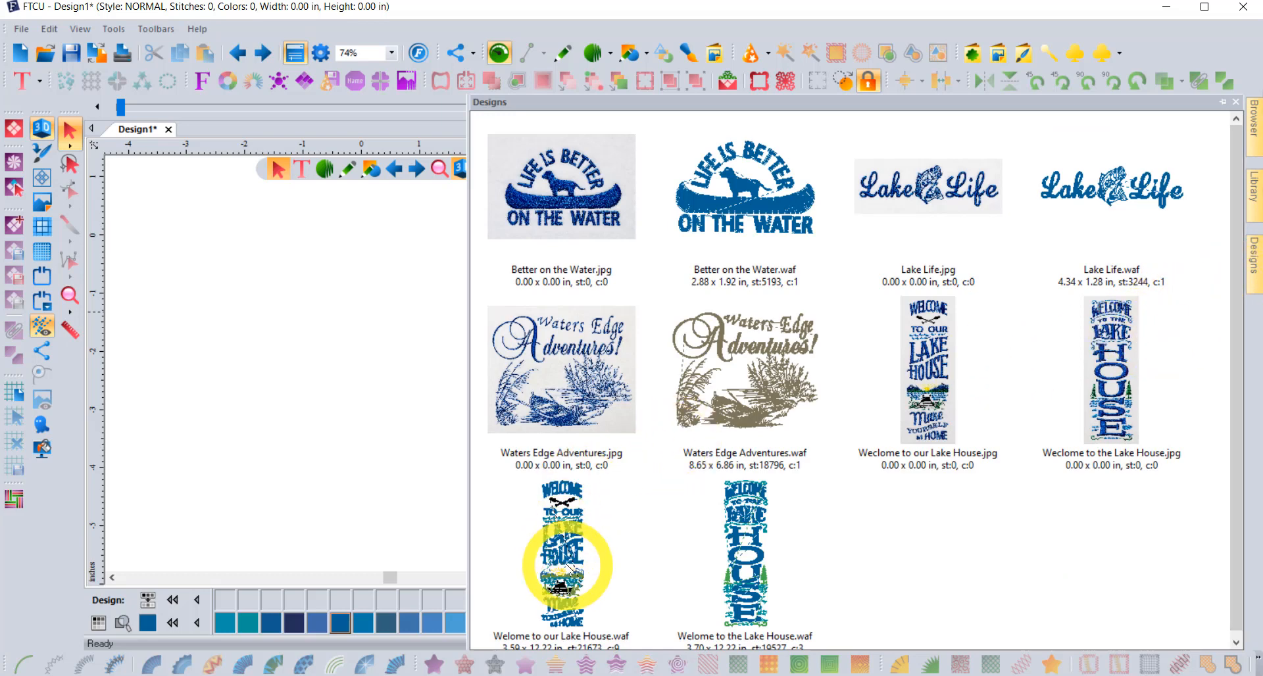
drag(566, 549, 383, 365)
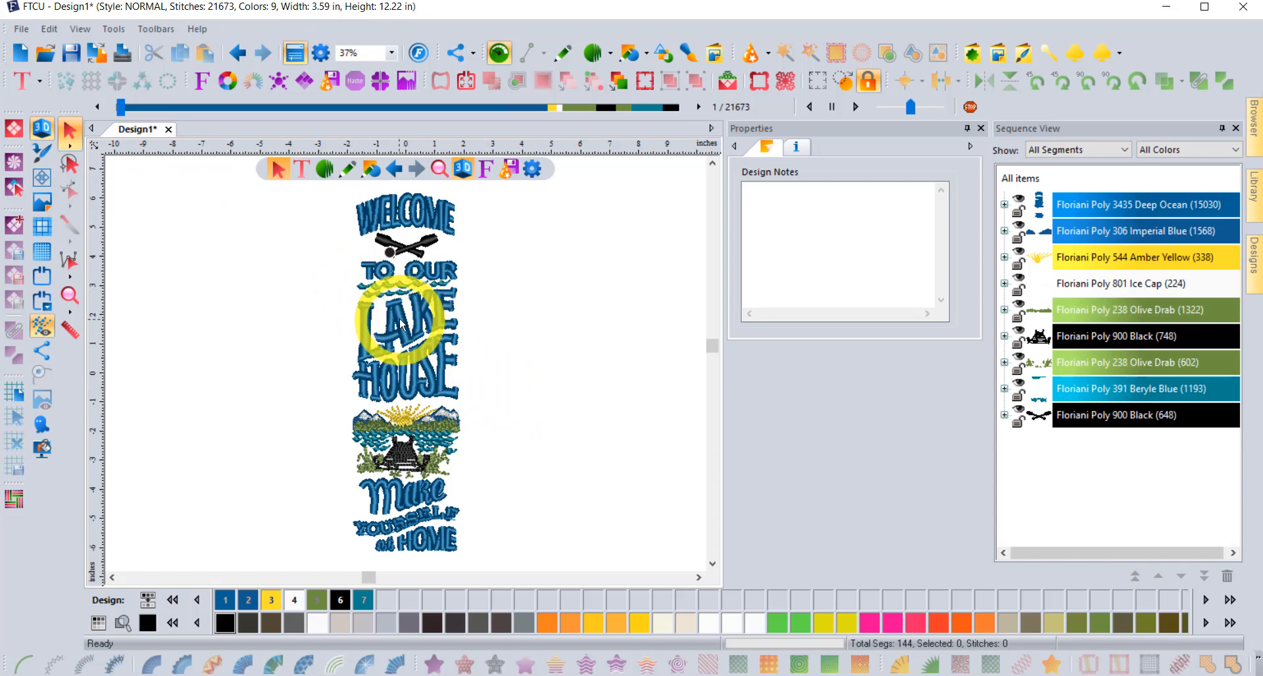
- Select the whole Lake House design, ungroup all its objects and clear the selection
key(ctrl+a)
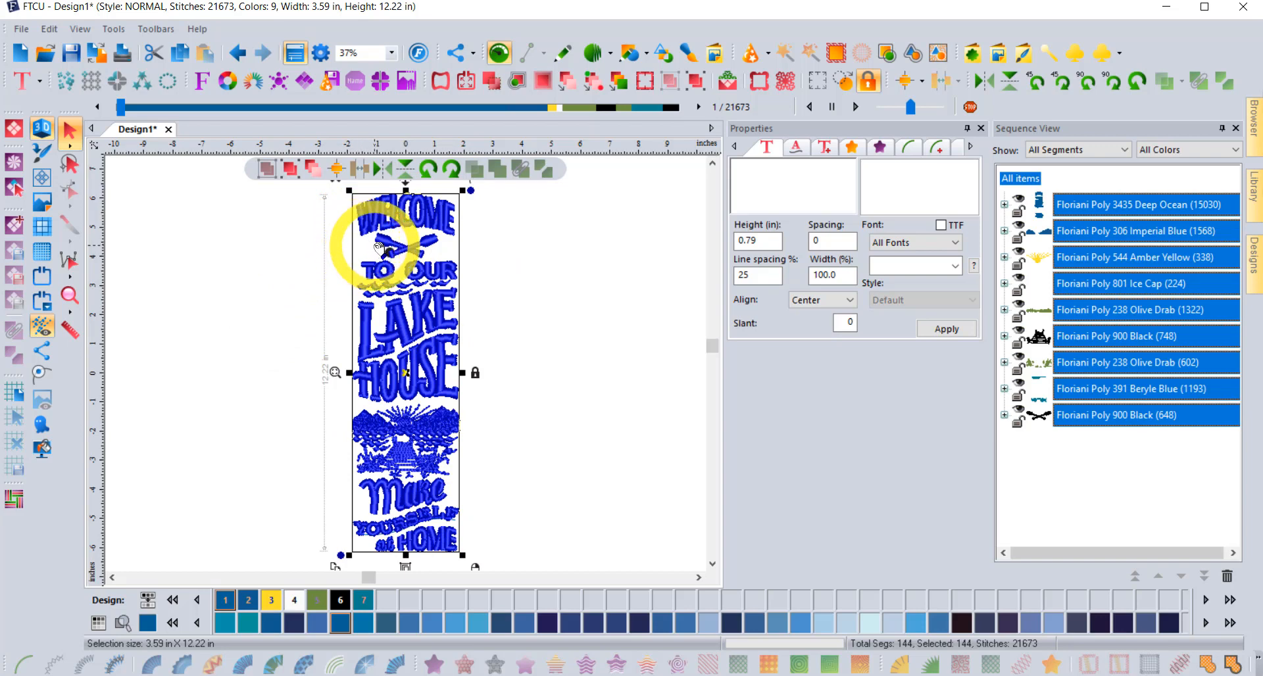
click(1254, 254)
click(1254, 192)
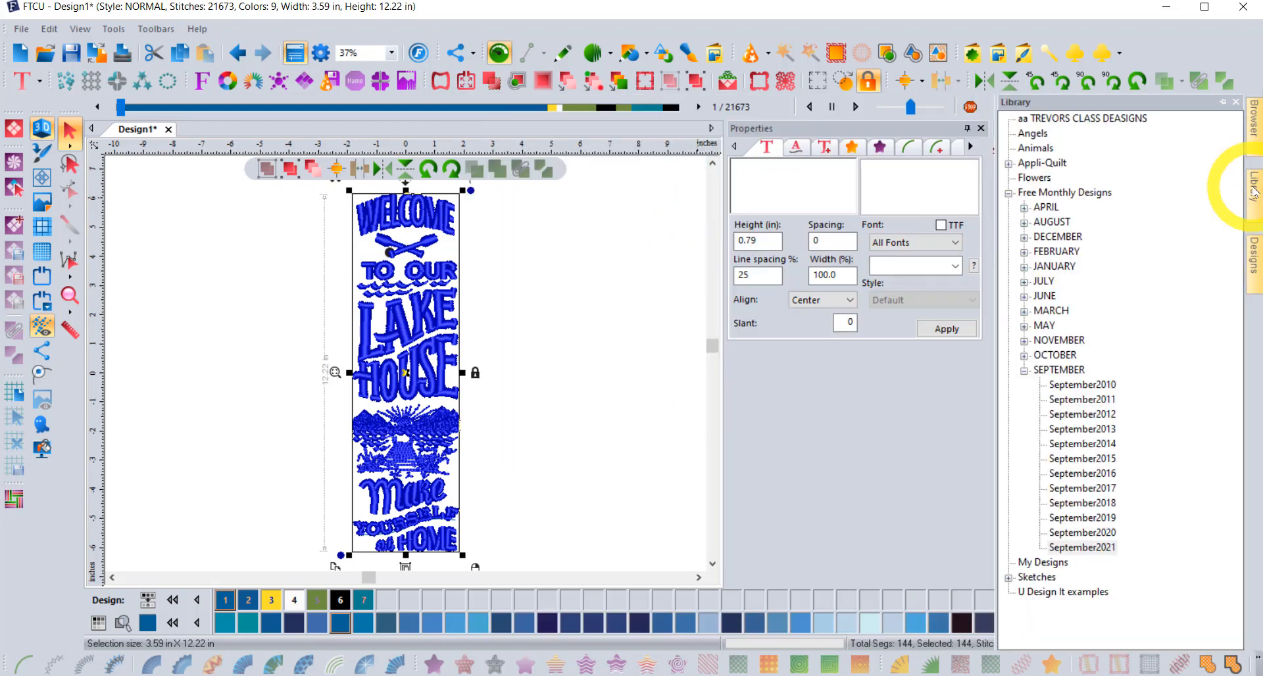
click(1254, 254)
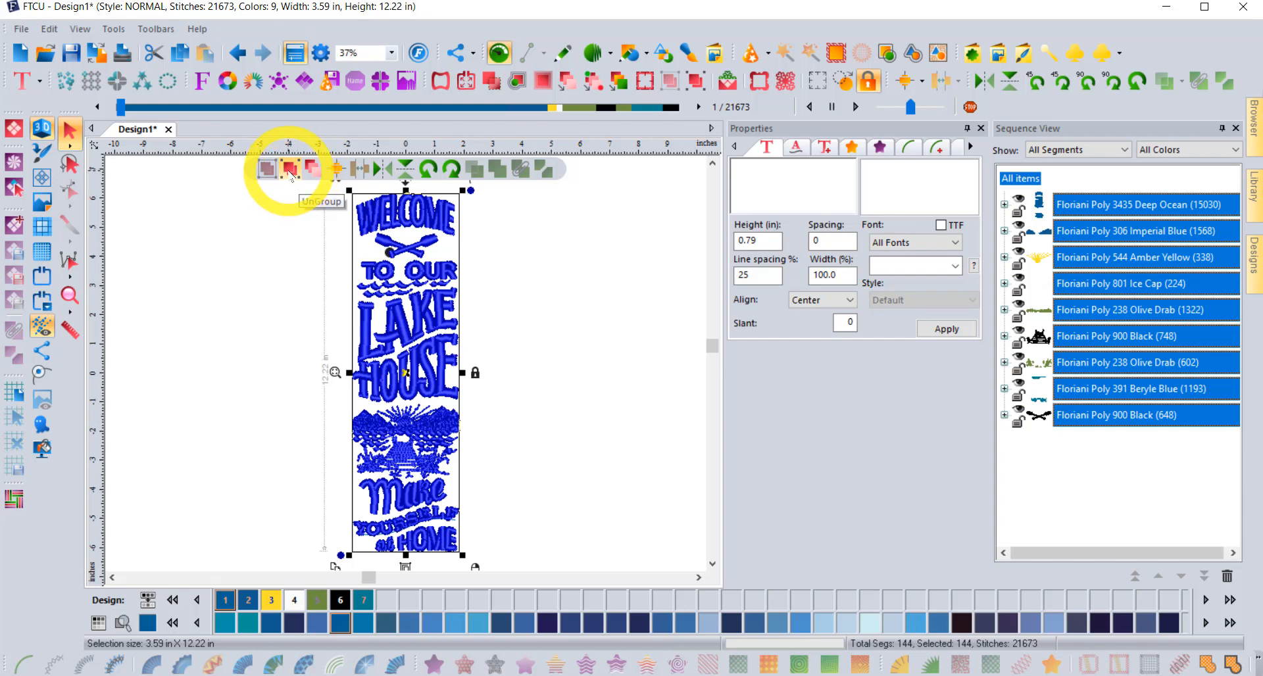
click(695, 81)
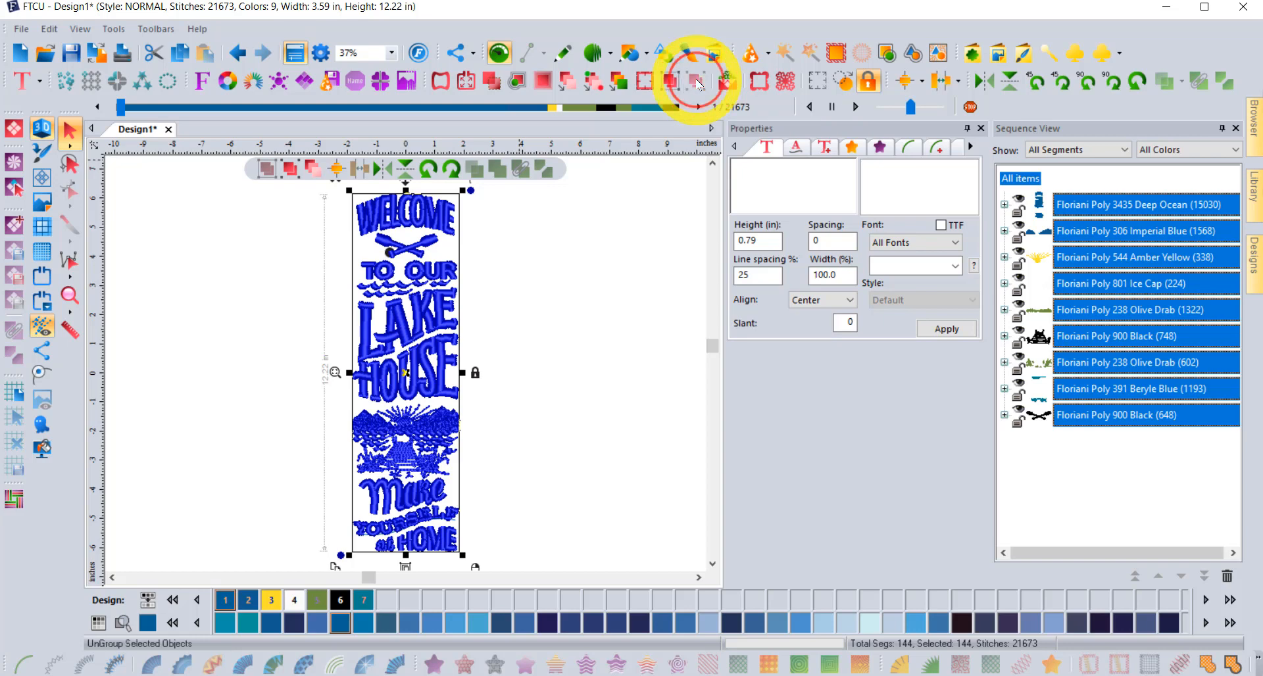
click(580, 286)
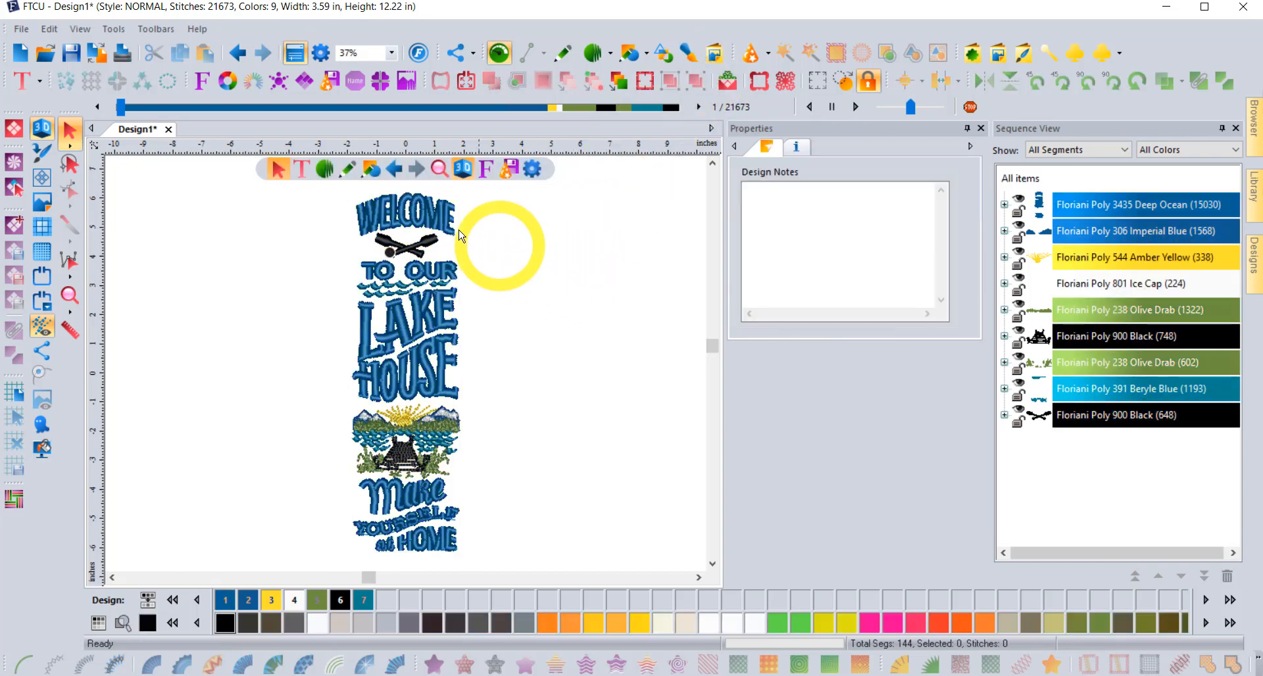
- Compare the object properties of the WELCOME text with those of the stem of the L in LAKE
click(404, 217)
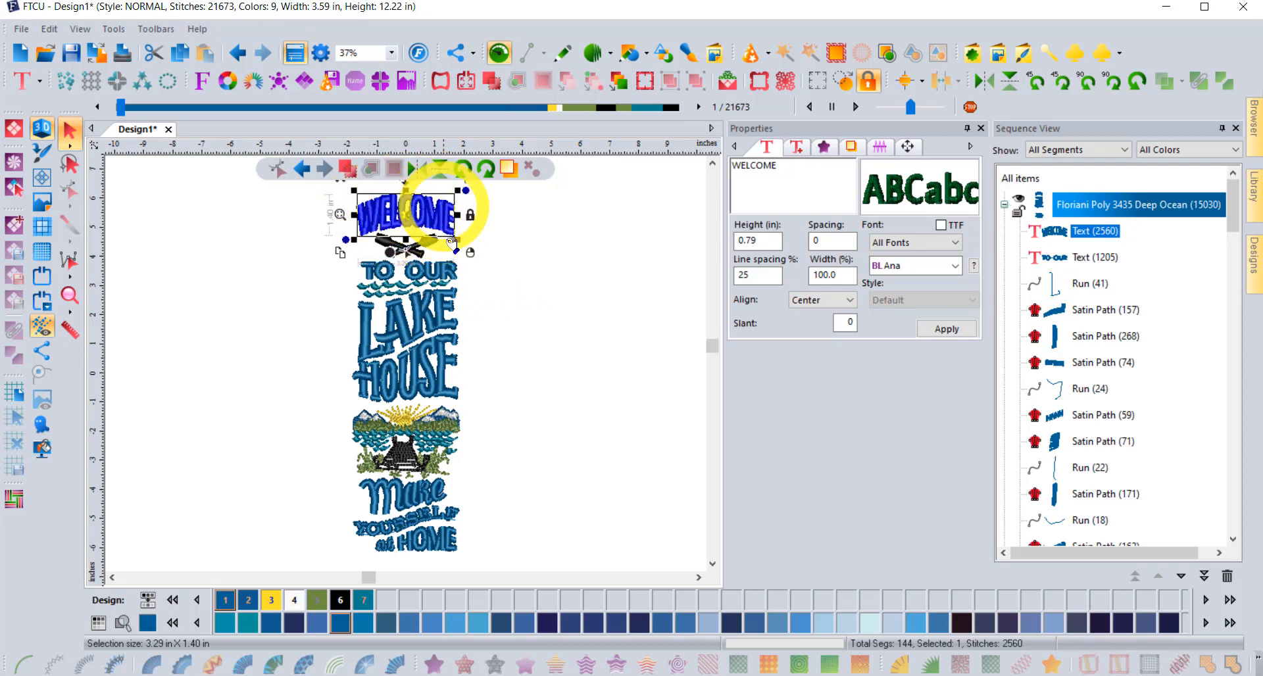
click(367, 327)
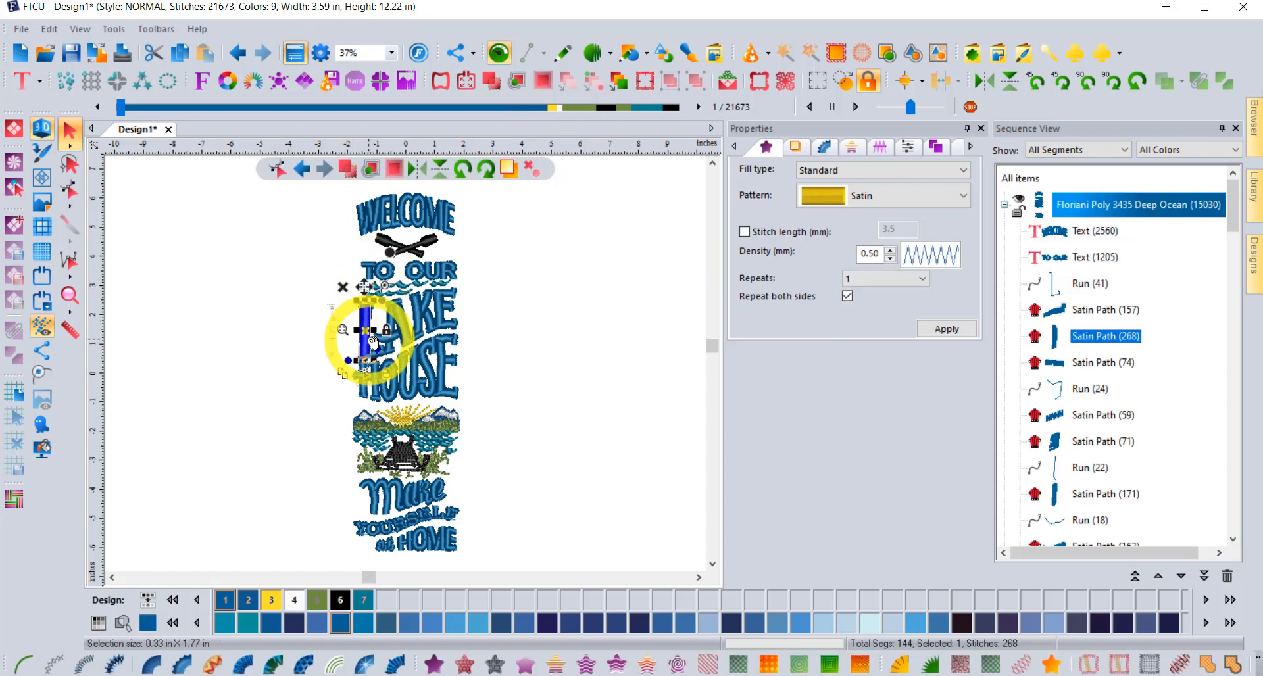
click(538, 311)
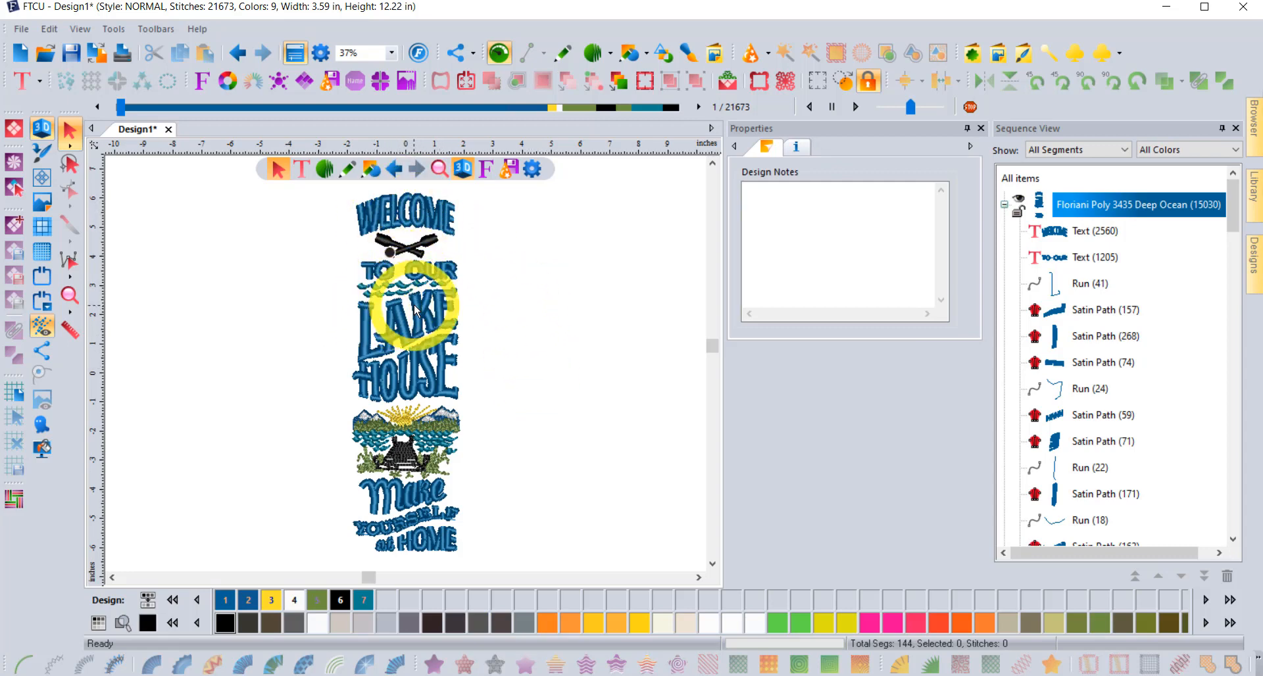
click(392, 224)
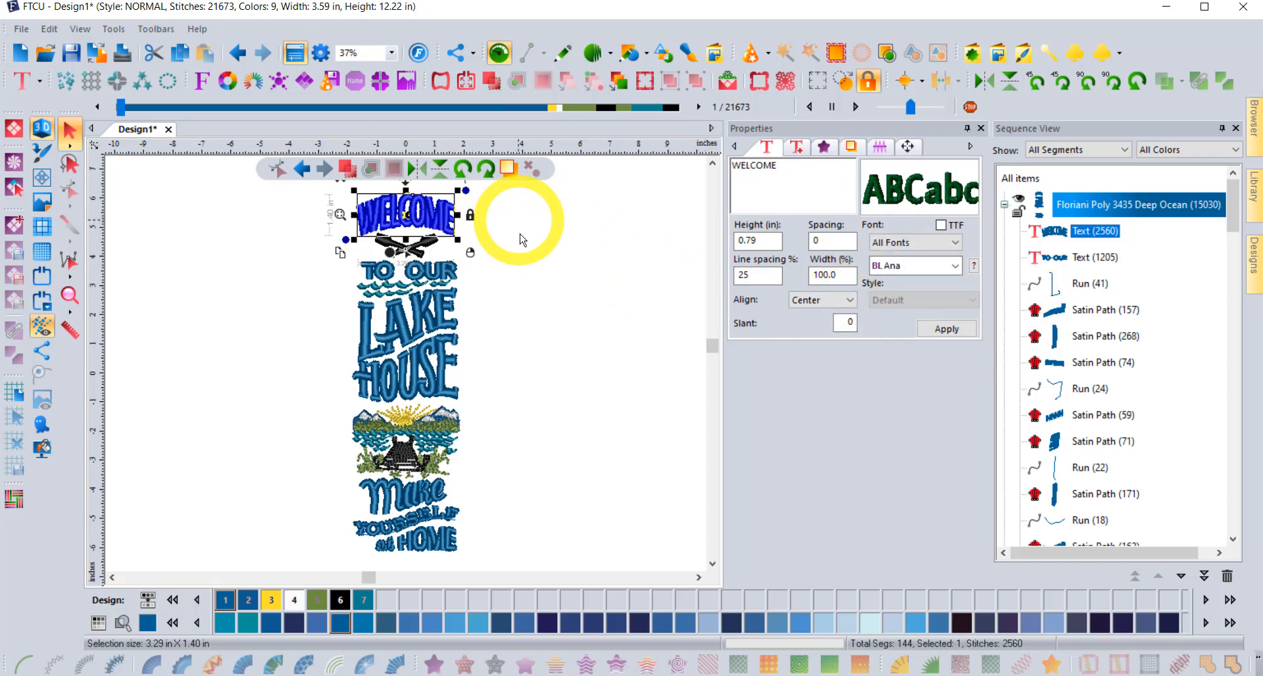
click(369, 329)
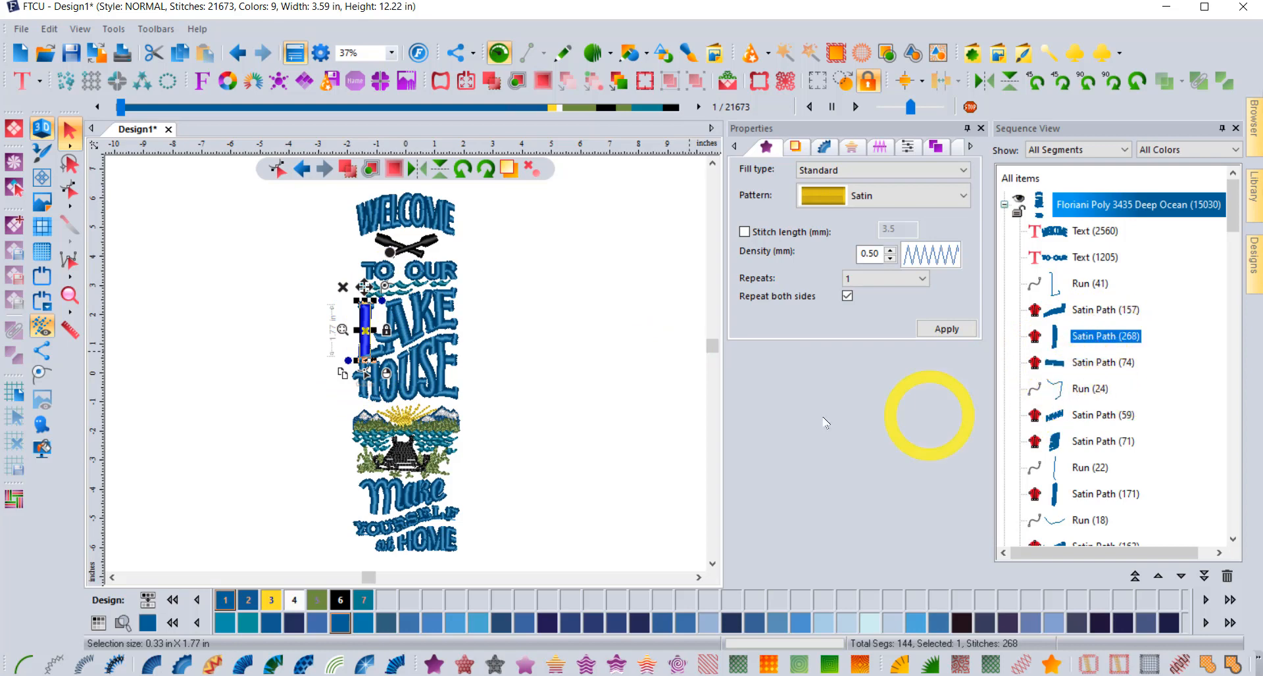
click(497, 350)
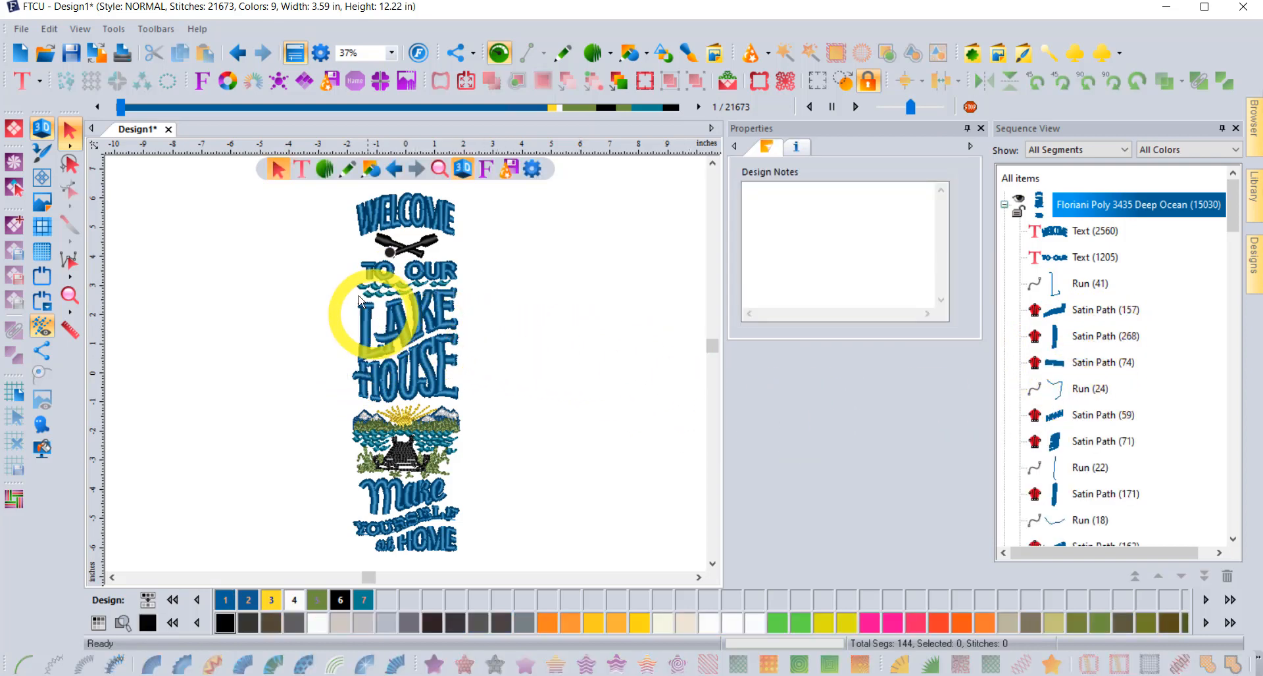
- Box-select the LAKE HOUSE lettering, reselect only its left part, and clear the selection
drag(349, 289, 480, 415)
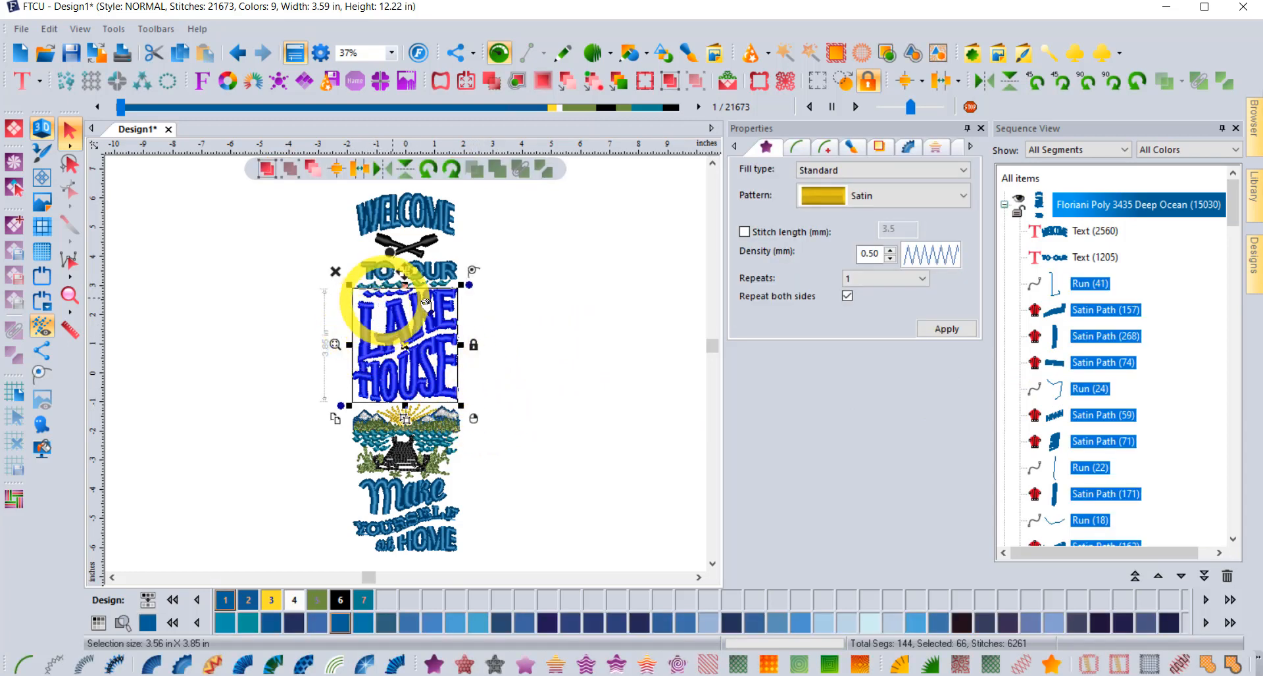
click(304, 320)
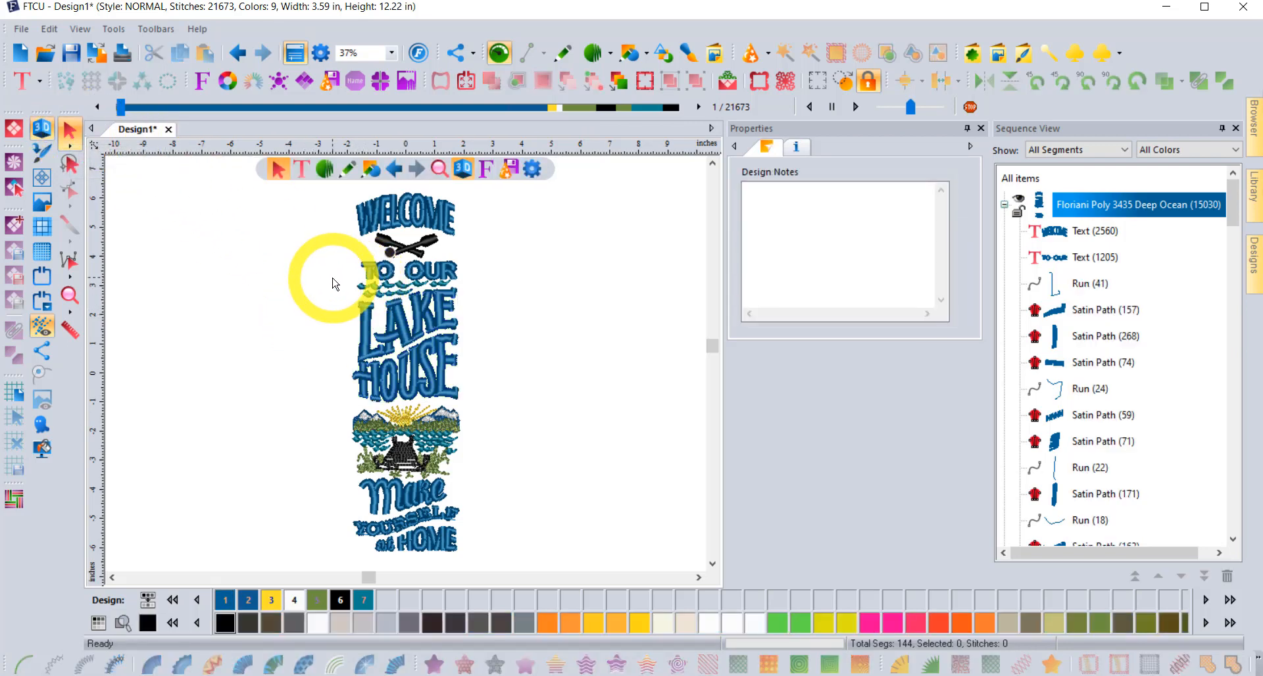
drag(338, 284, 428, 414)
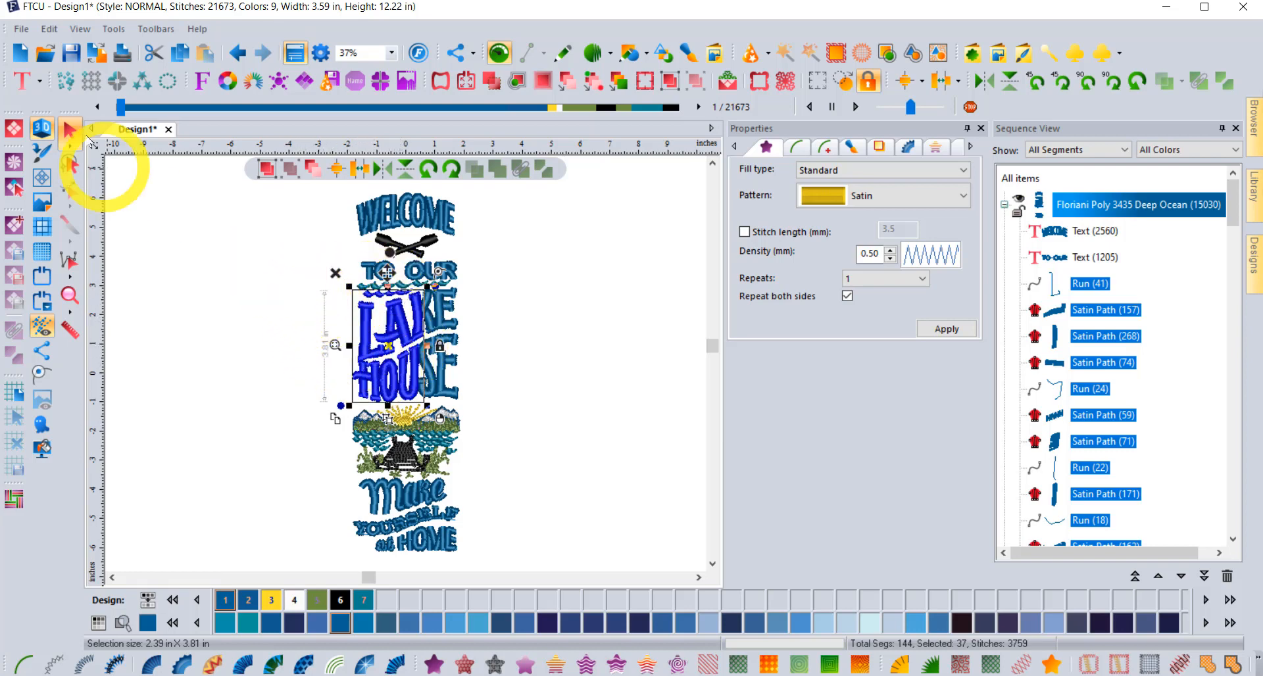
click(296, 288)
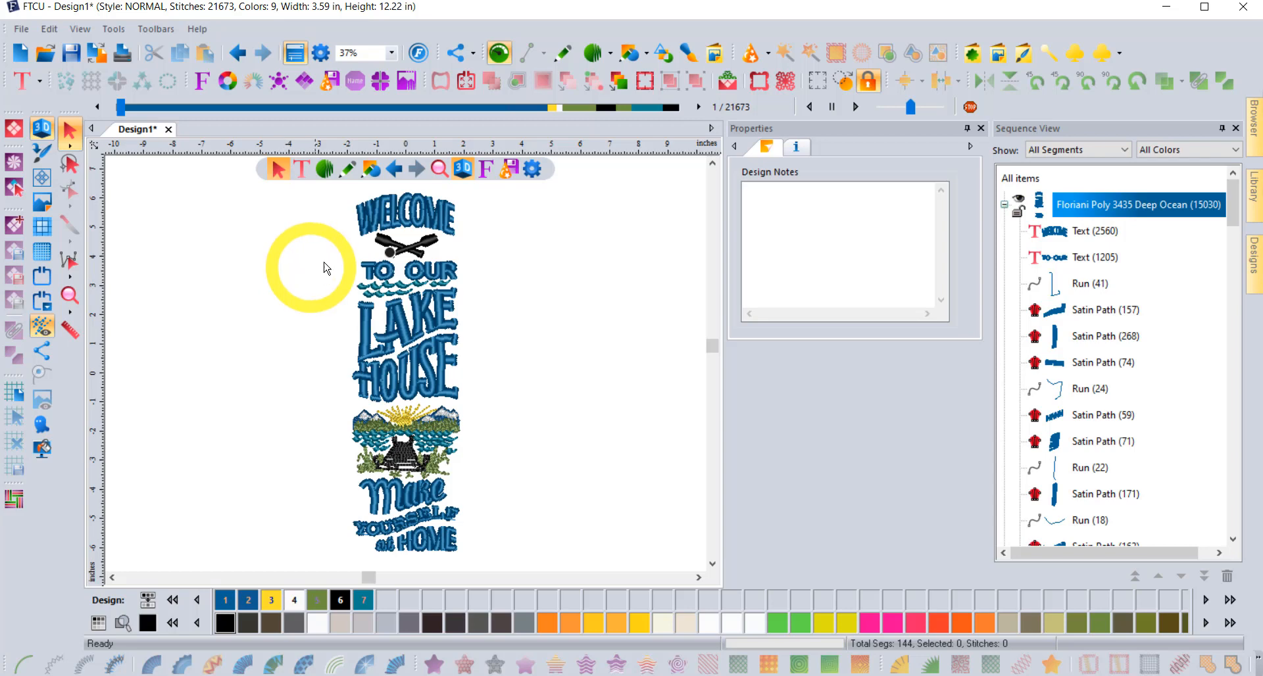
- Select the stem of the L, box-select LAKE HOUSE together with the waves above it, and clear the selection
click(367, 330)
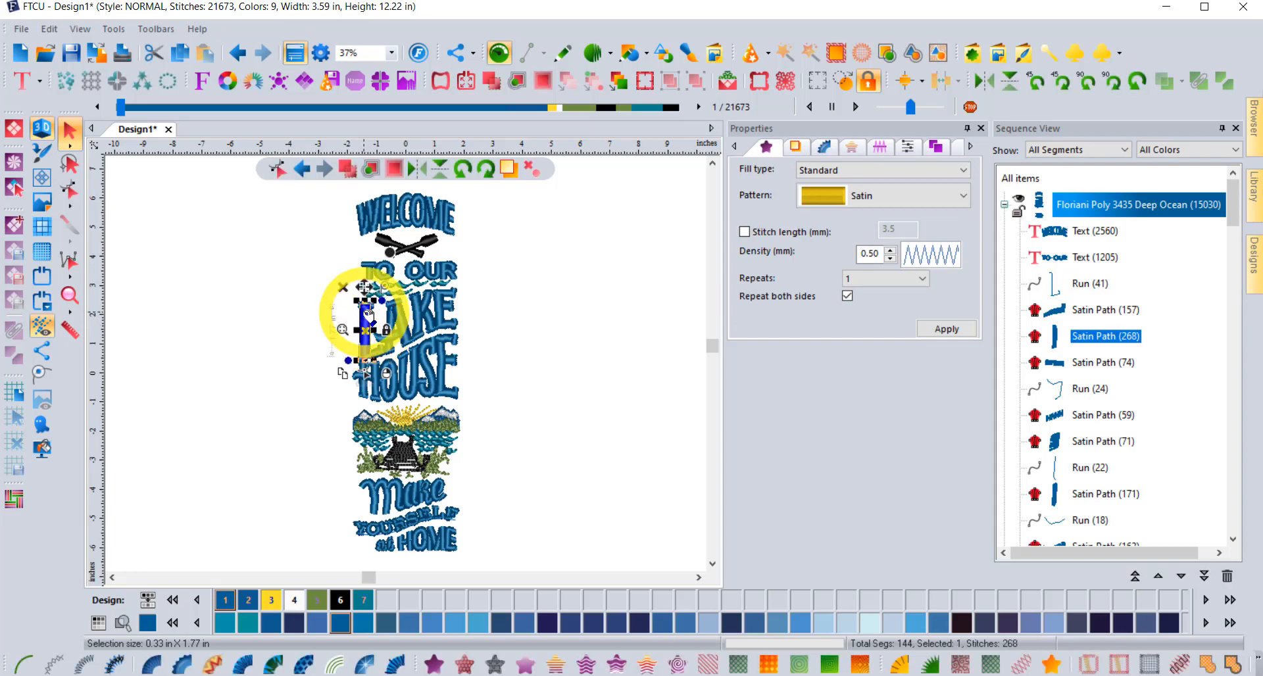
click(326, 286)
drag(336, 300, 510, 402)
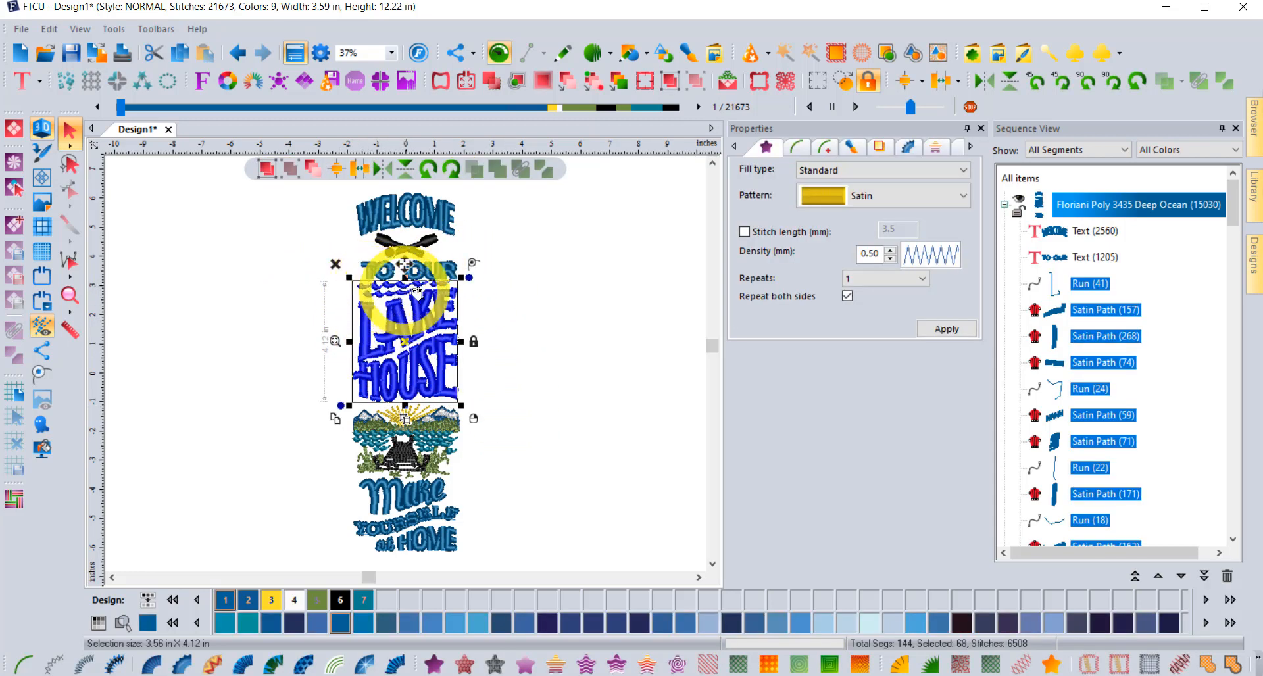
click(479, 308)
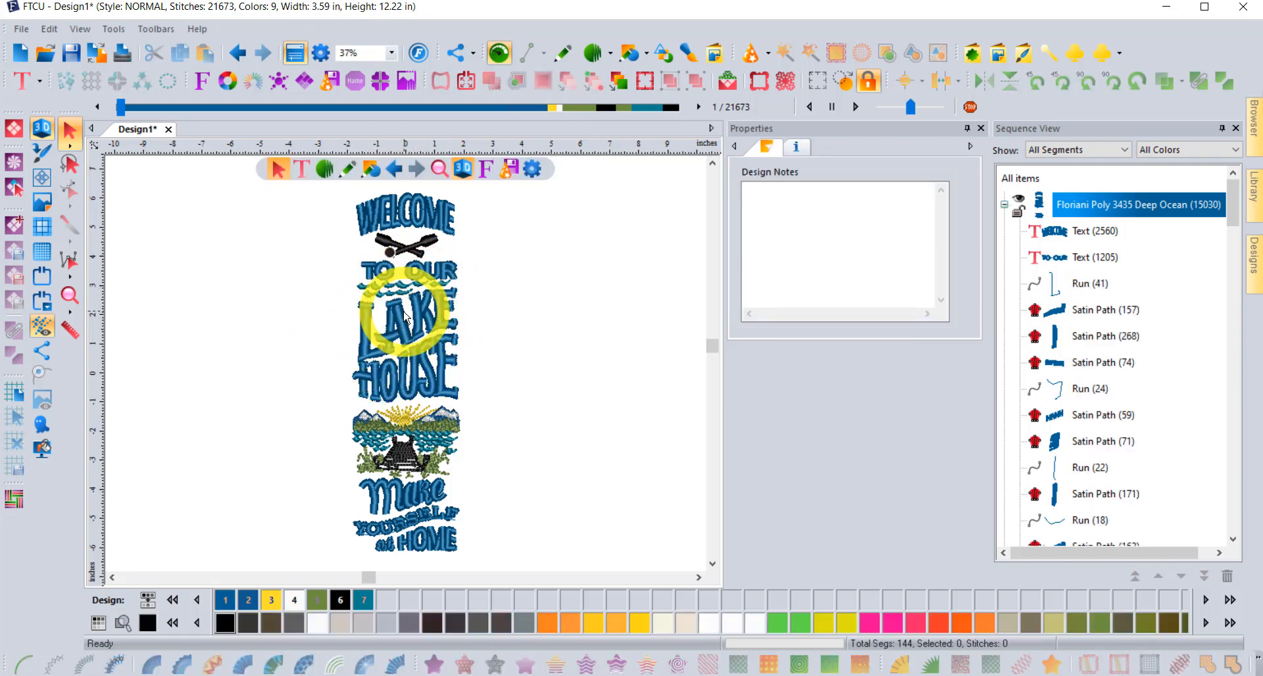
- Box-select LAKE HOUSE starting just above the E of LAKE, and clear the selection
scroll(329, 276, up, 2)
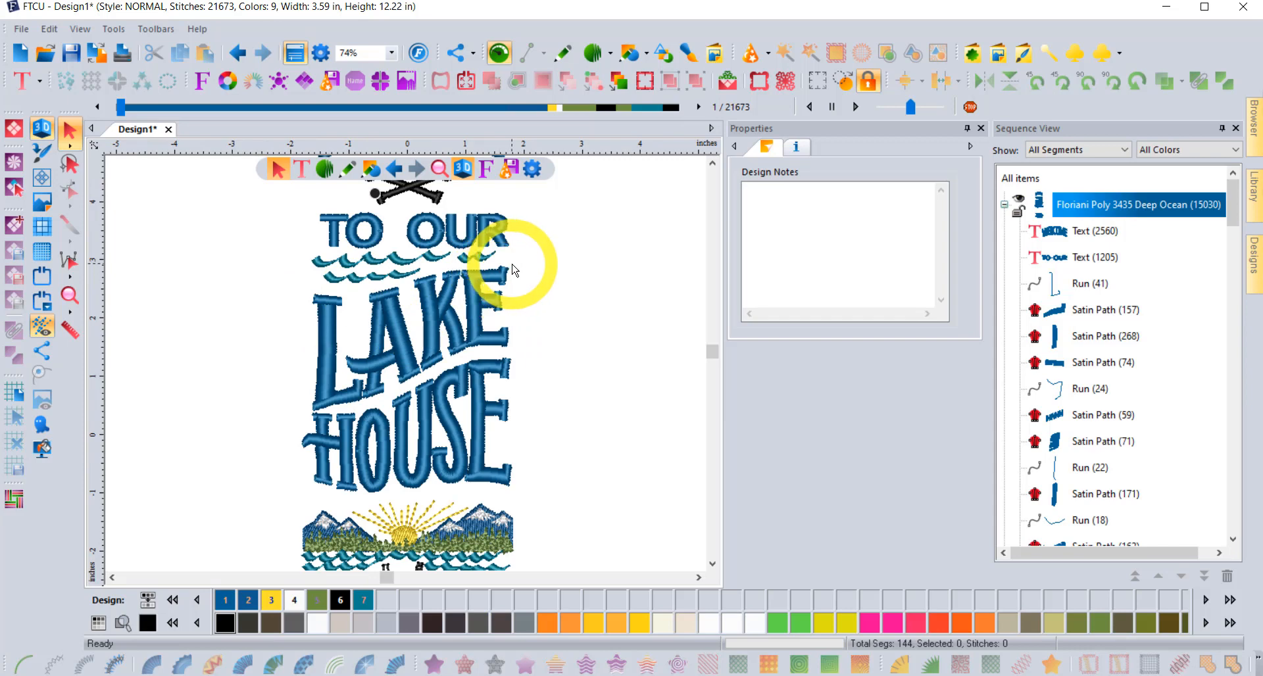
drag(528, 260, 290, 500)
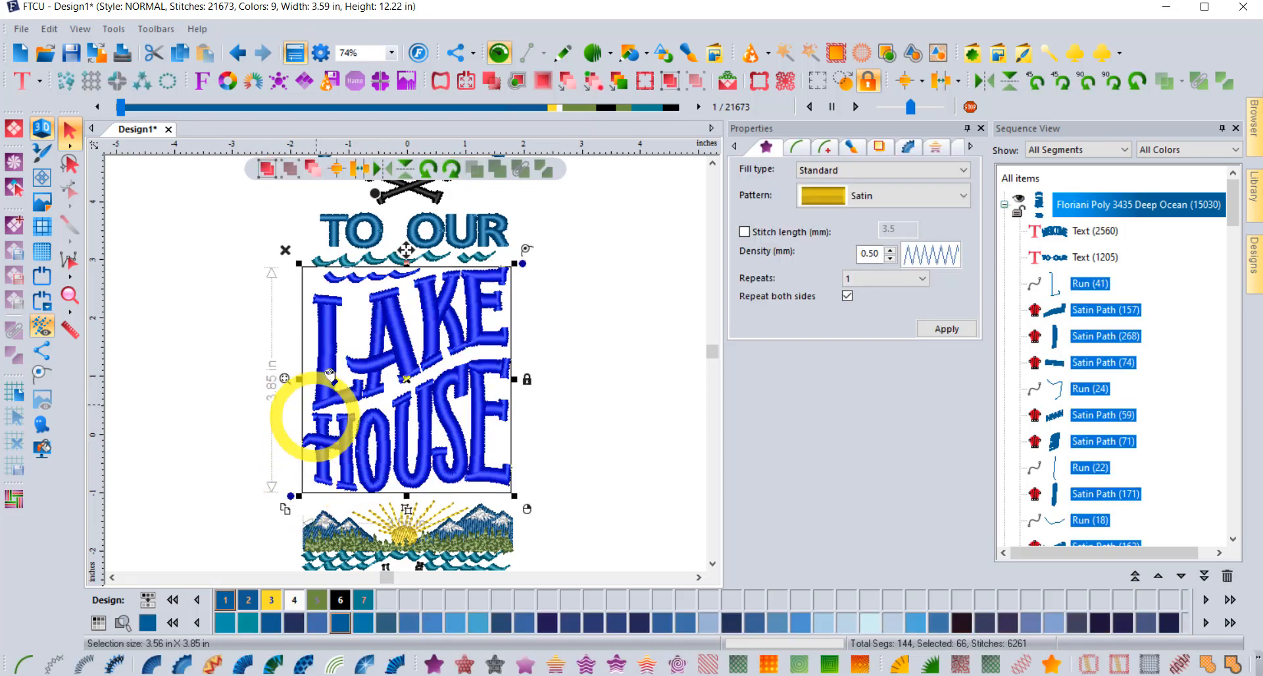
click(551, 311)
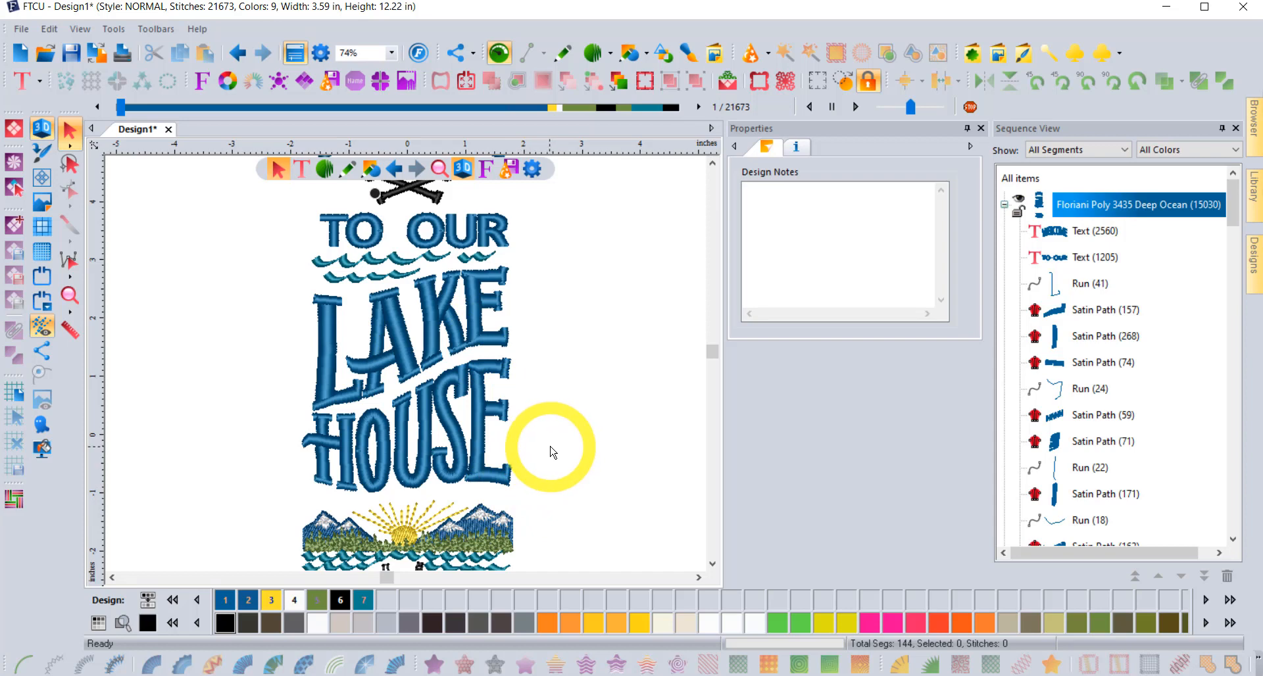
- Select only the LAKE HOUSE lettering by drawing a Lasso outline between the waves above and the mountains below
click(69, 163)
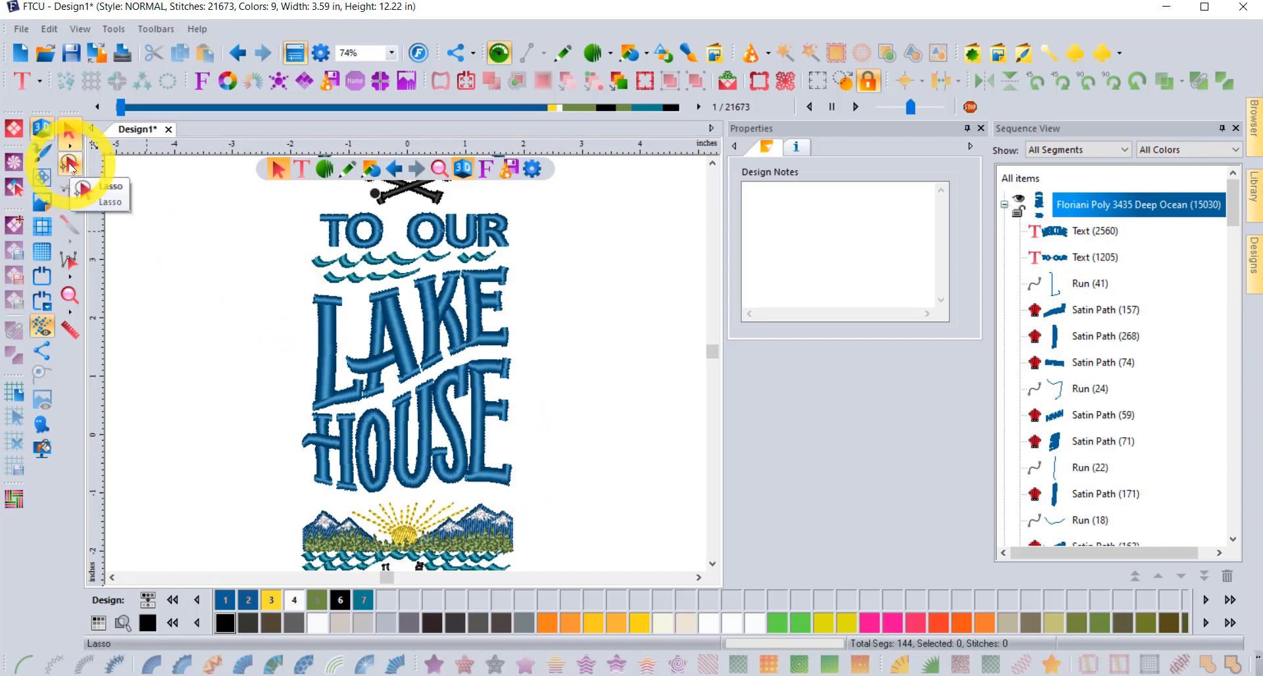
click(70, 165)
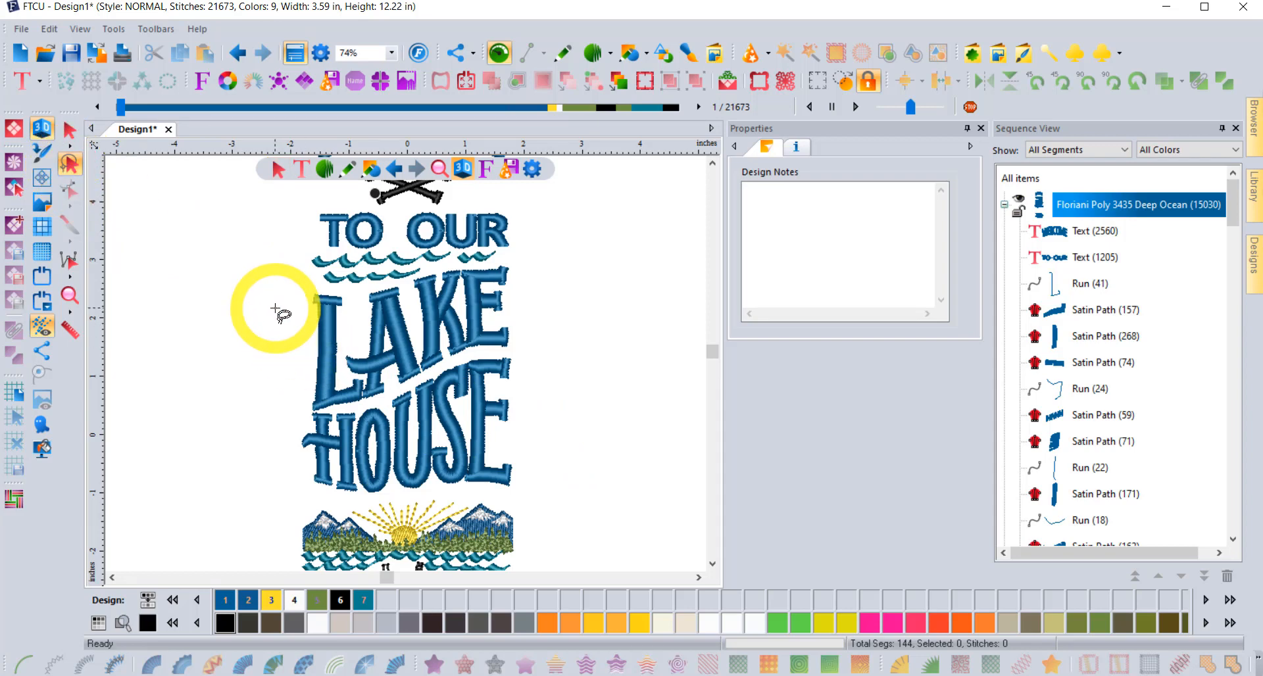
mouse_move(275, 308)
mouse_down()
mouse_move(390, 291)
mouse_move(435, 267)
mouse_move(529, 256)
mouse_move(511, 400)
mouse_move(524, 492)
mouse_move(342, 501)
mouse_move(325, 520)
mouse_move(284, 522)
mouse_move(270, 338)
mouse_up()
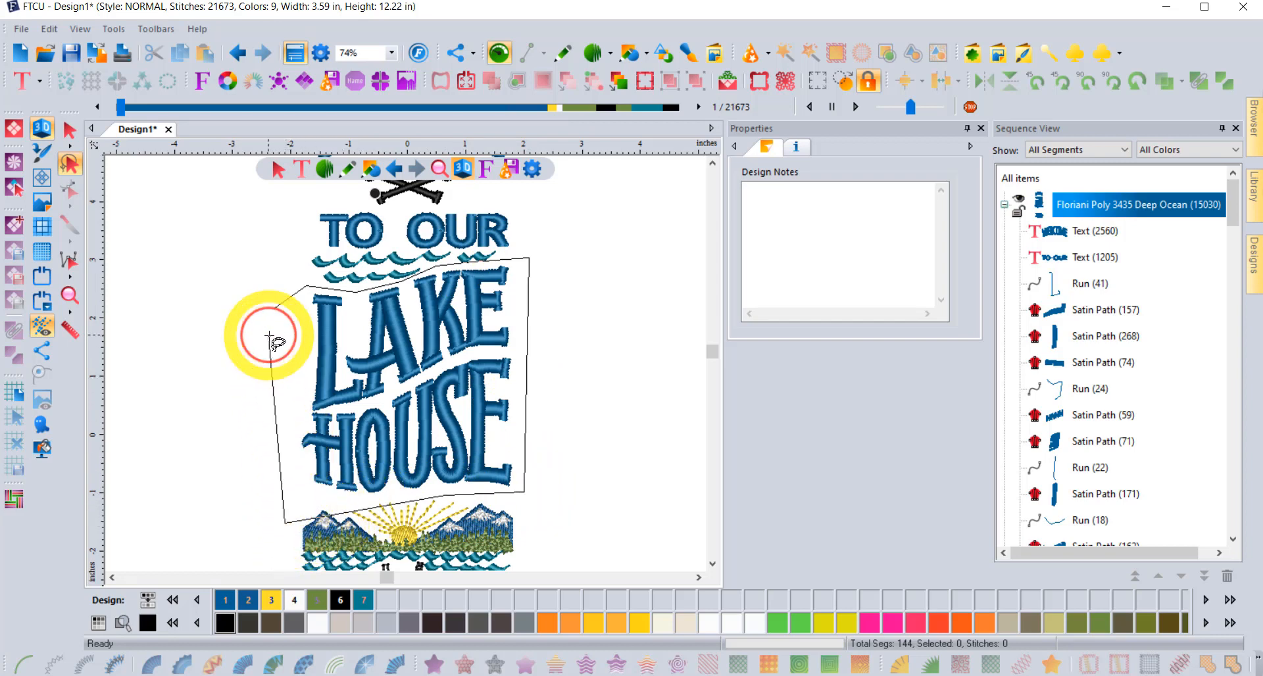
click(269, 335)
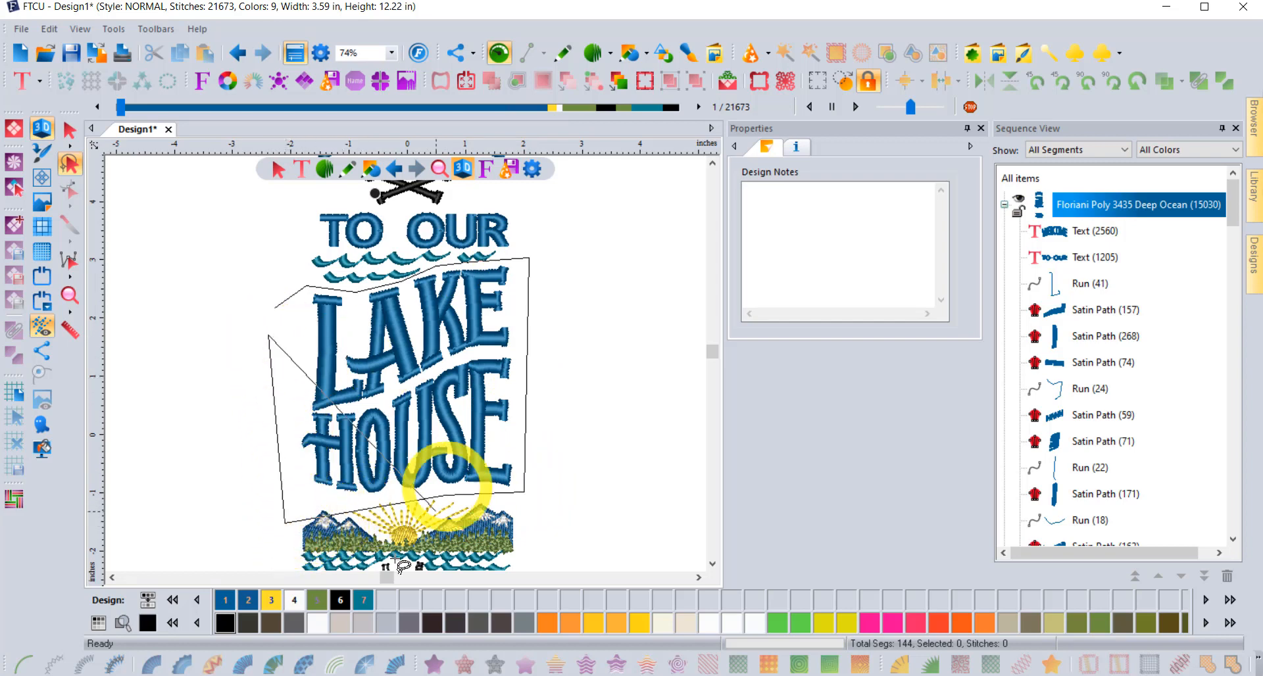
click(261, 333)
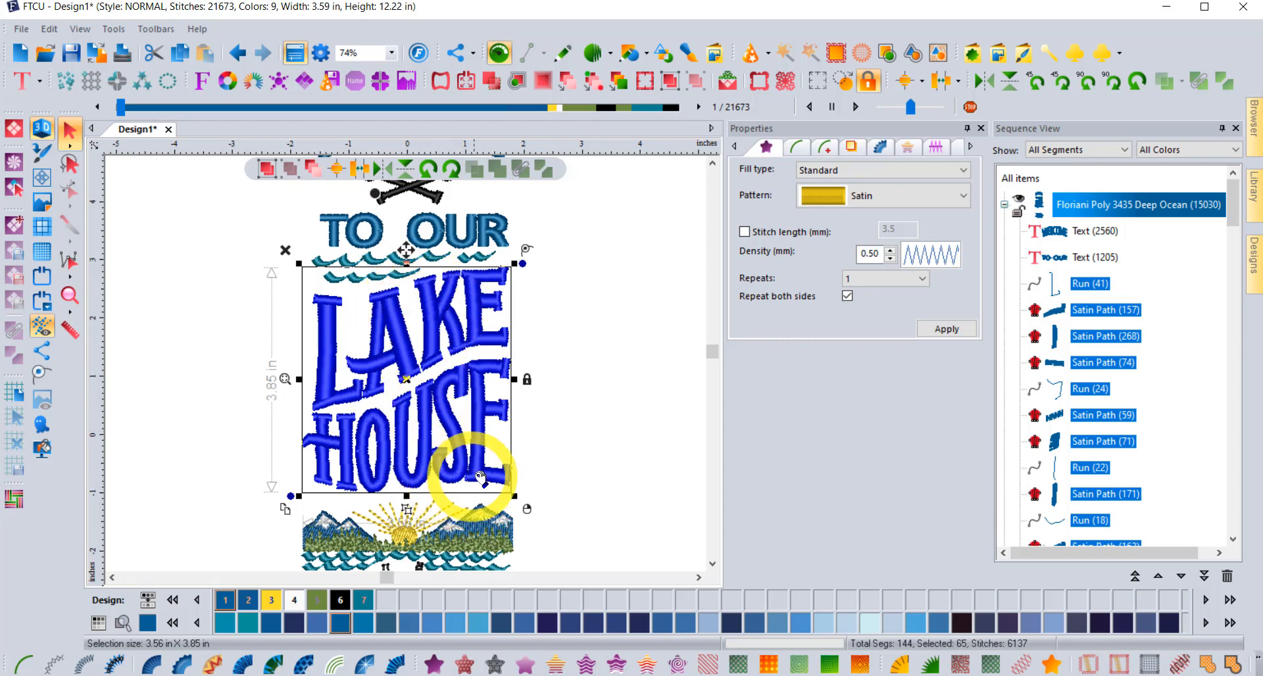
- Clear the selection and inspect individual segments of the K and E in LAKE by selecting each in turn
click(563, 338)
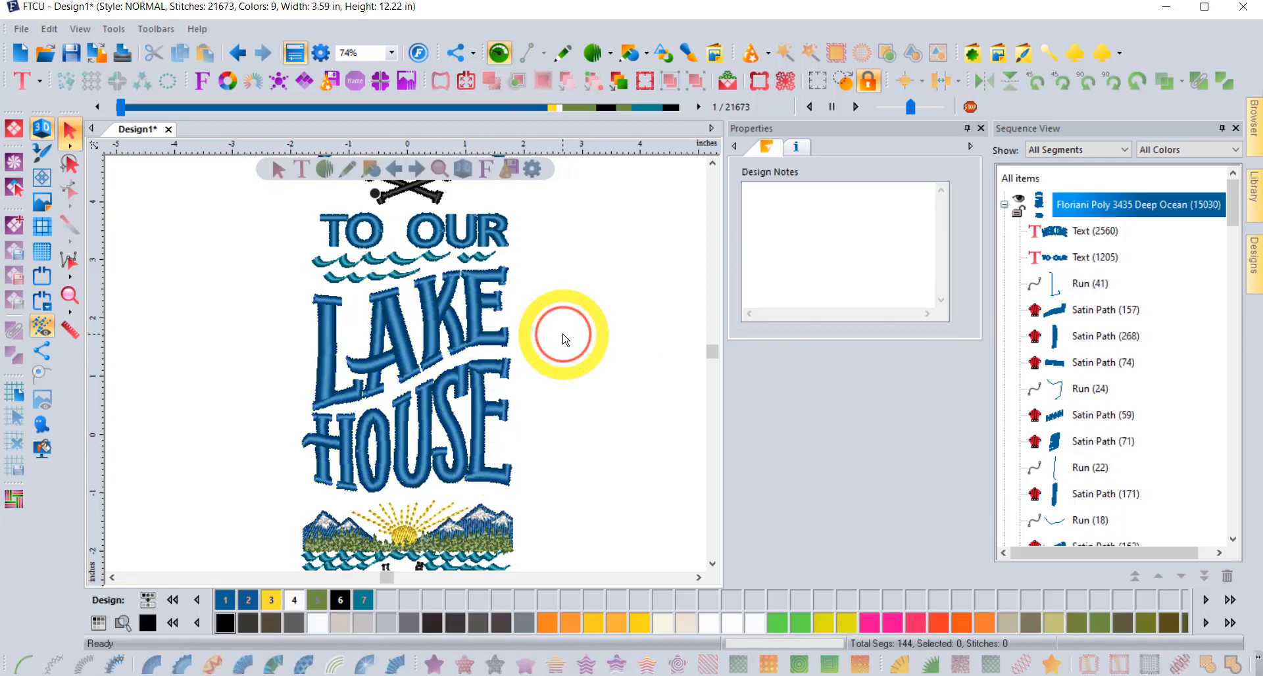
click(439, 336)
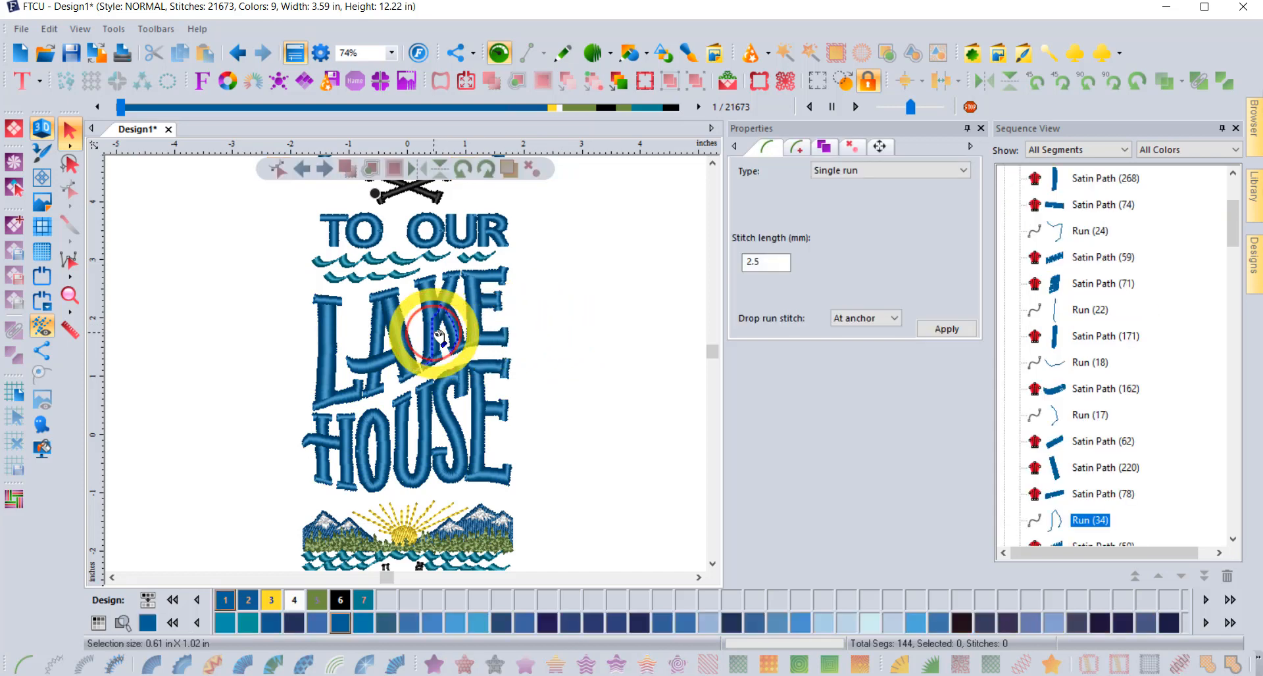
click(506, 337)
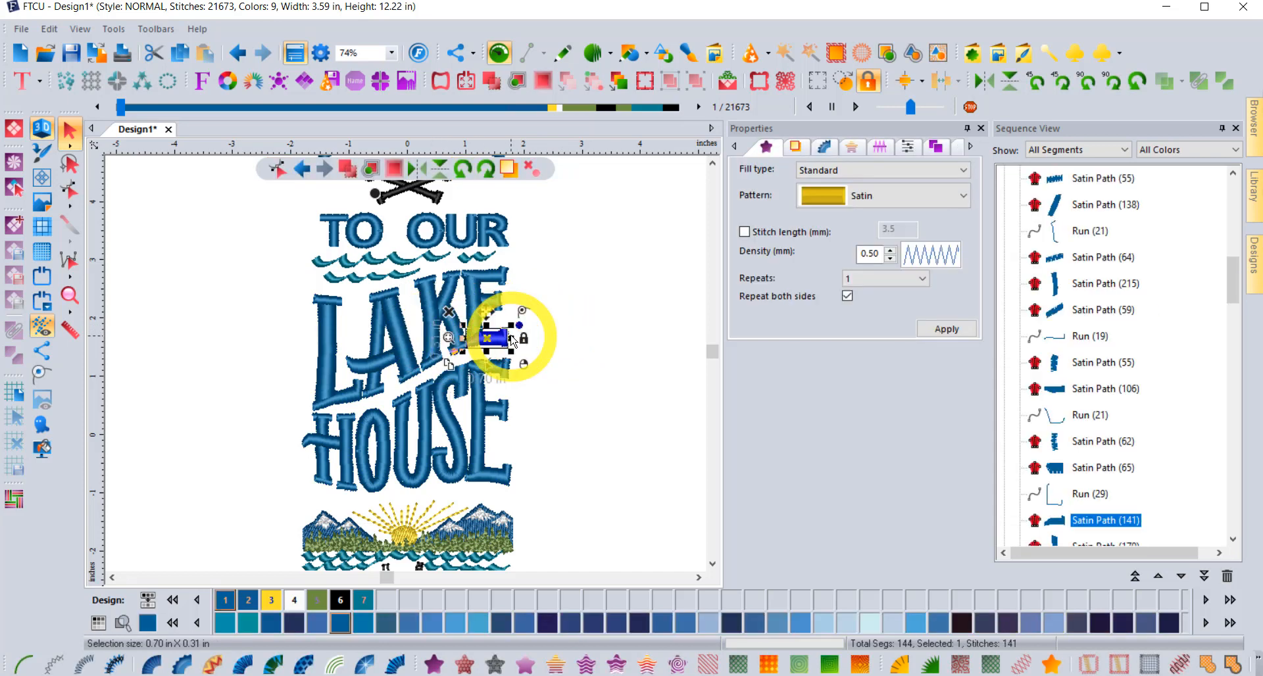
- Clear the selection, change the selection highlight color to magenta in the view preferences, and test it on the stem of the K
click(597, 345)
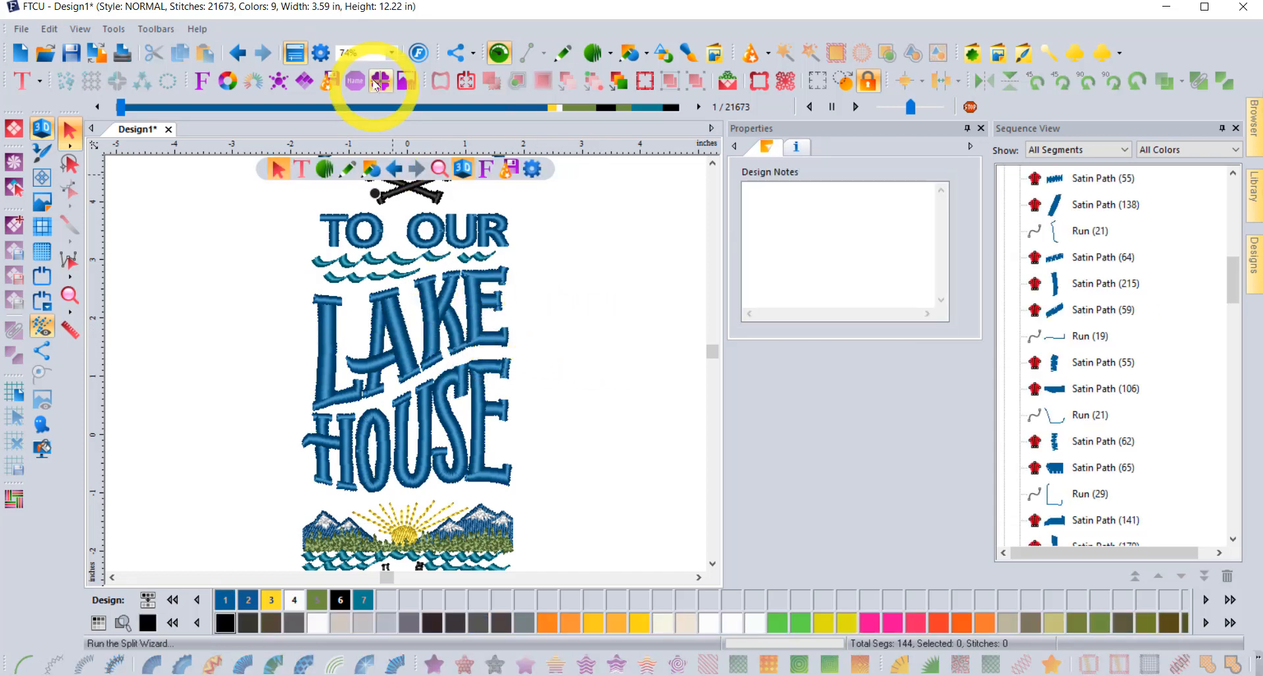
click(320, 56)
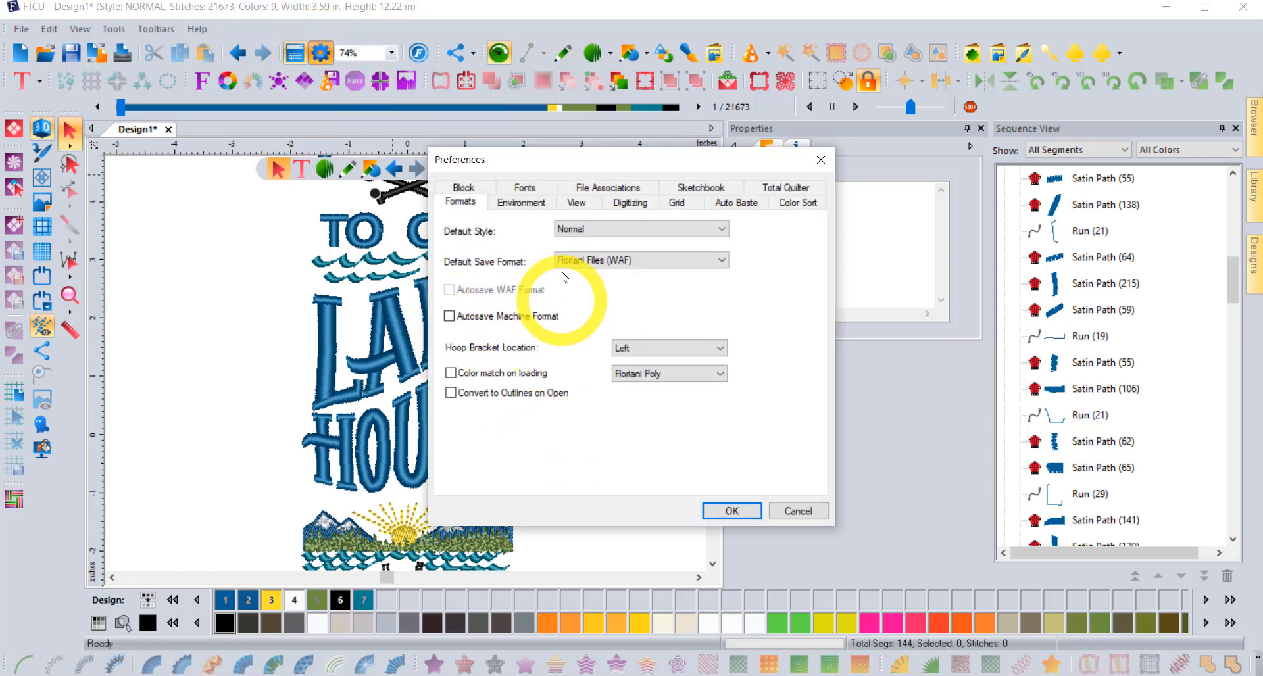
click(590, 207)
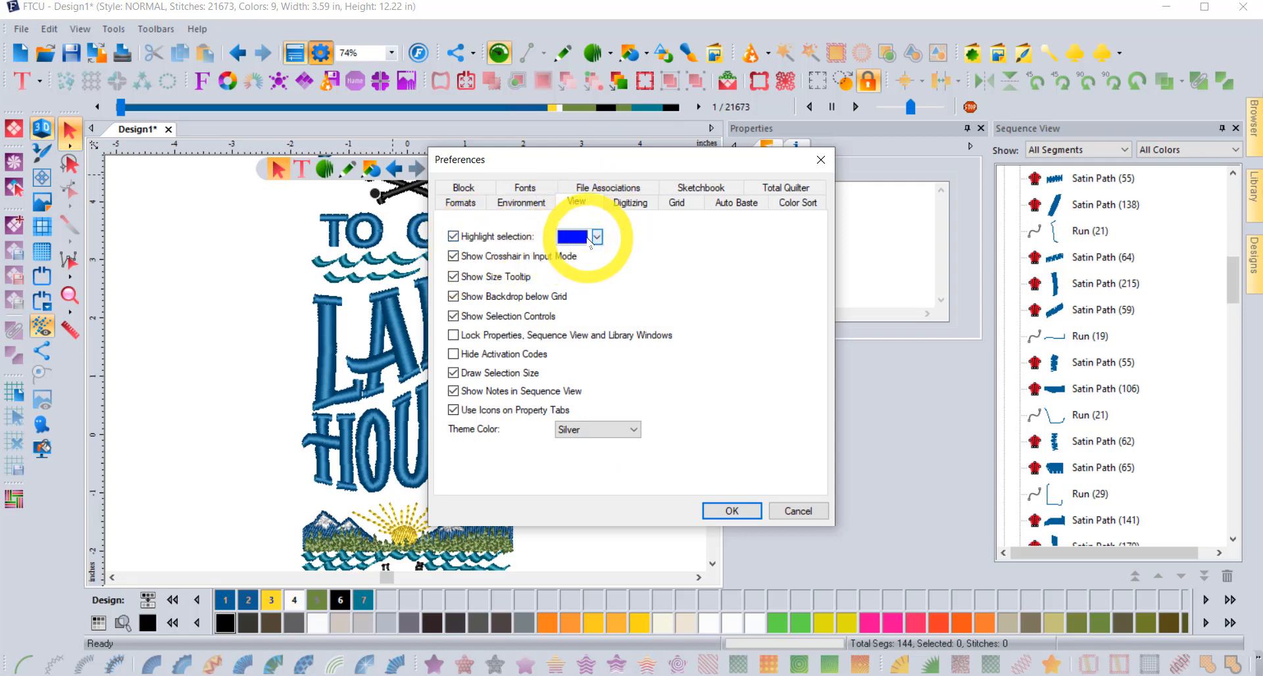
click(597, 237)
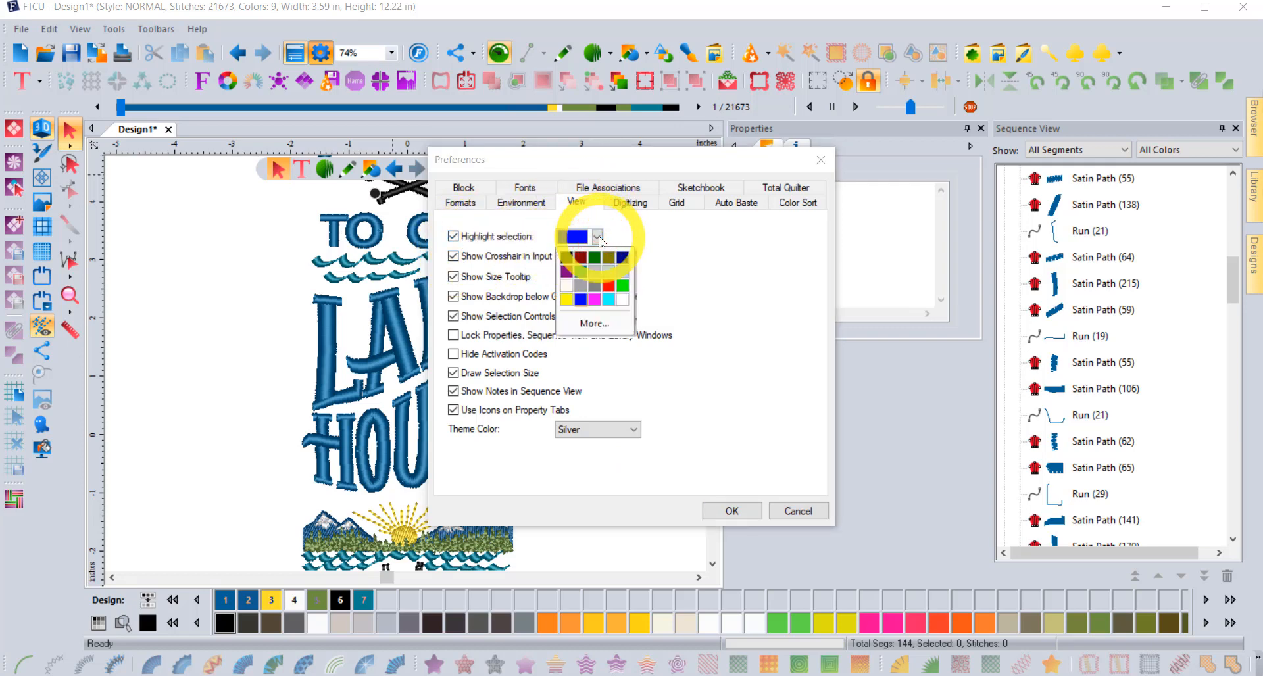
click(600, 304)
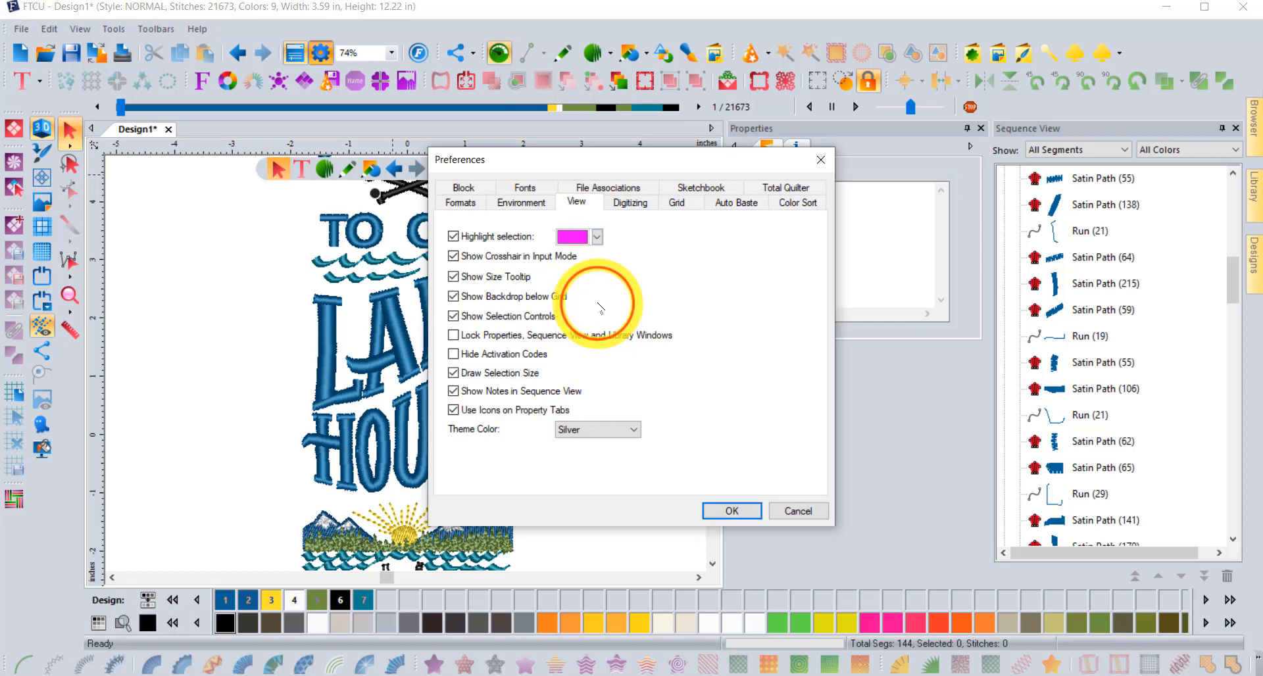
click(732, 511)
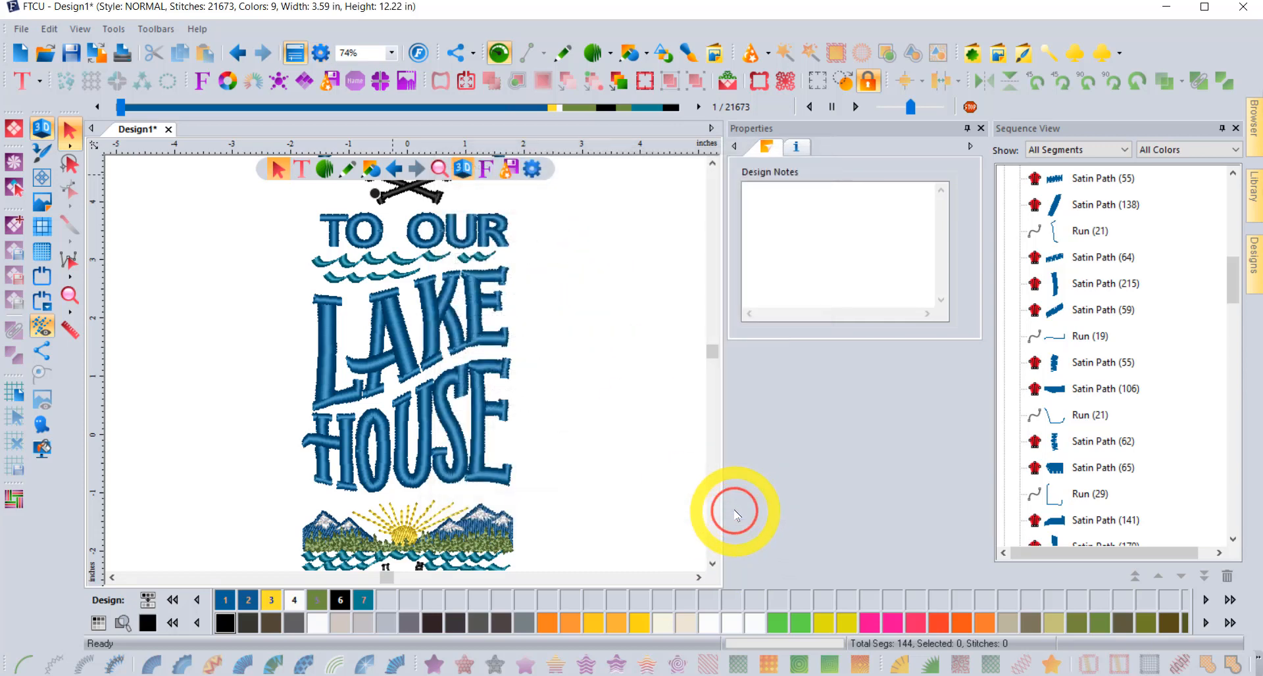
click(421, 302)
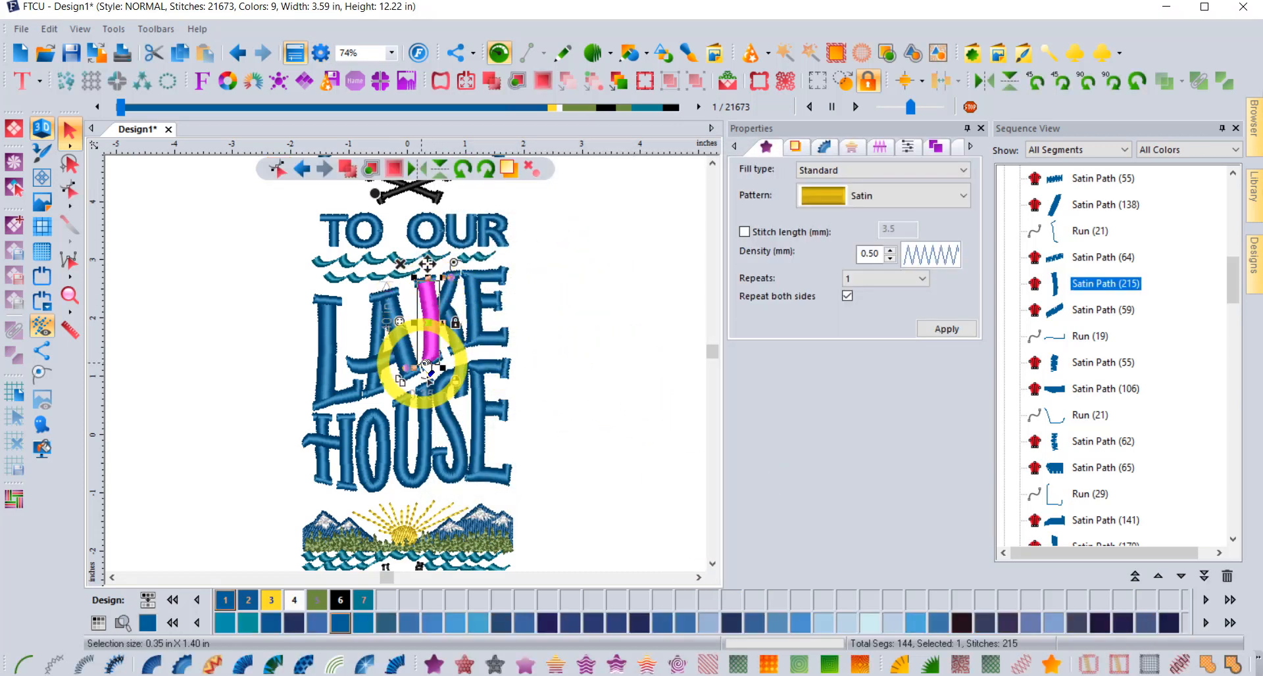
click(560, 318)
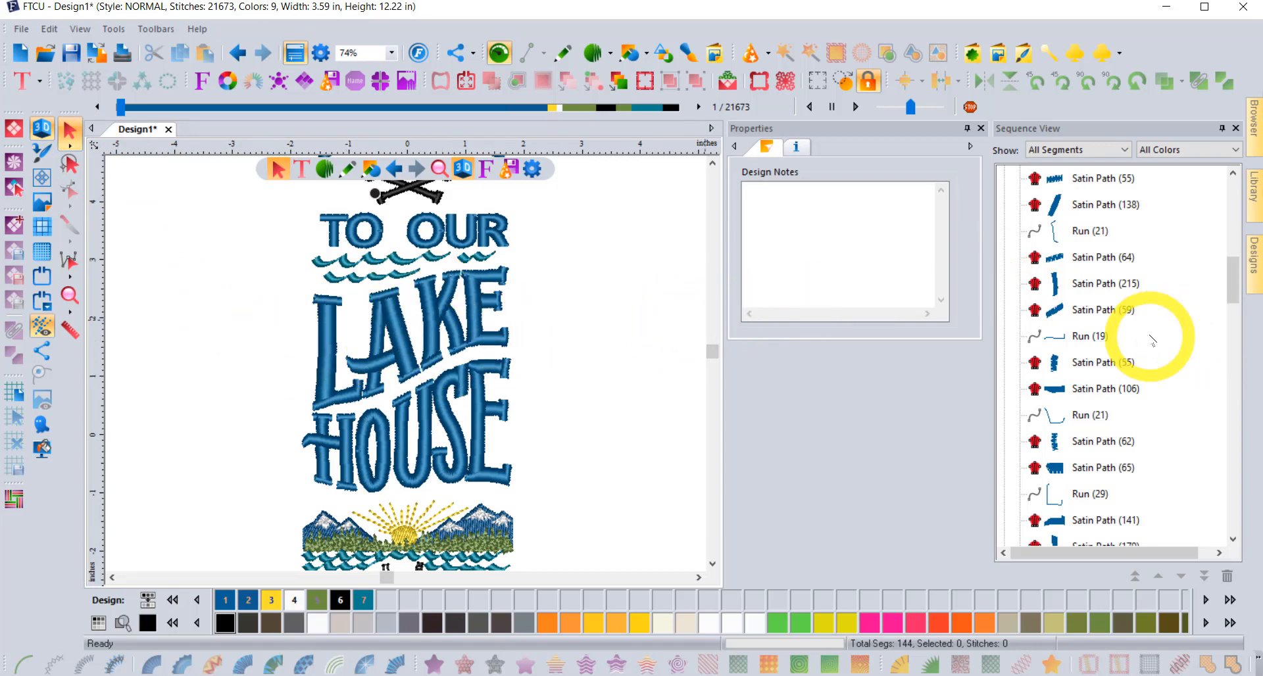
- Inspect the first Deep Ocean sequence entries one by one, from the WELCOME and TO OUR texts through the segments of the L and Run (24)
scroll(1152, 340, up, 10)
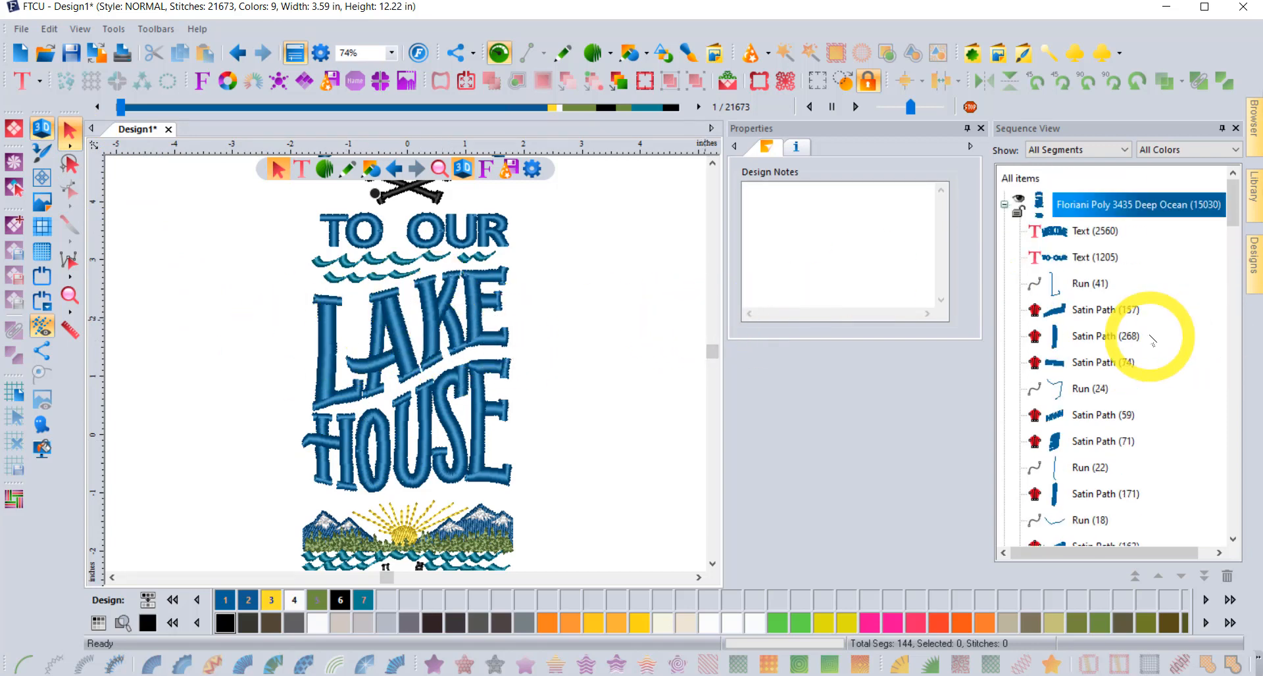
click(1059, 238)
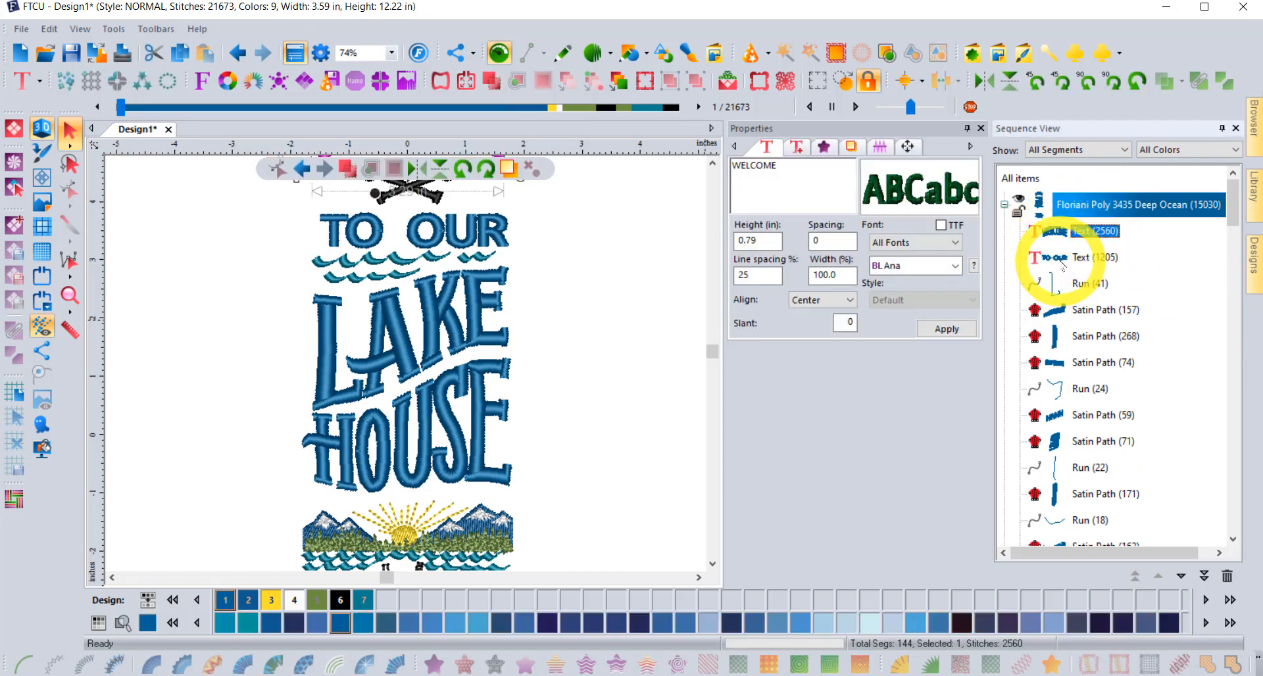
click(1061, 258)
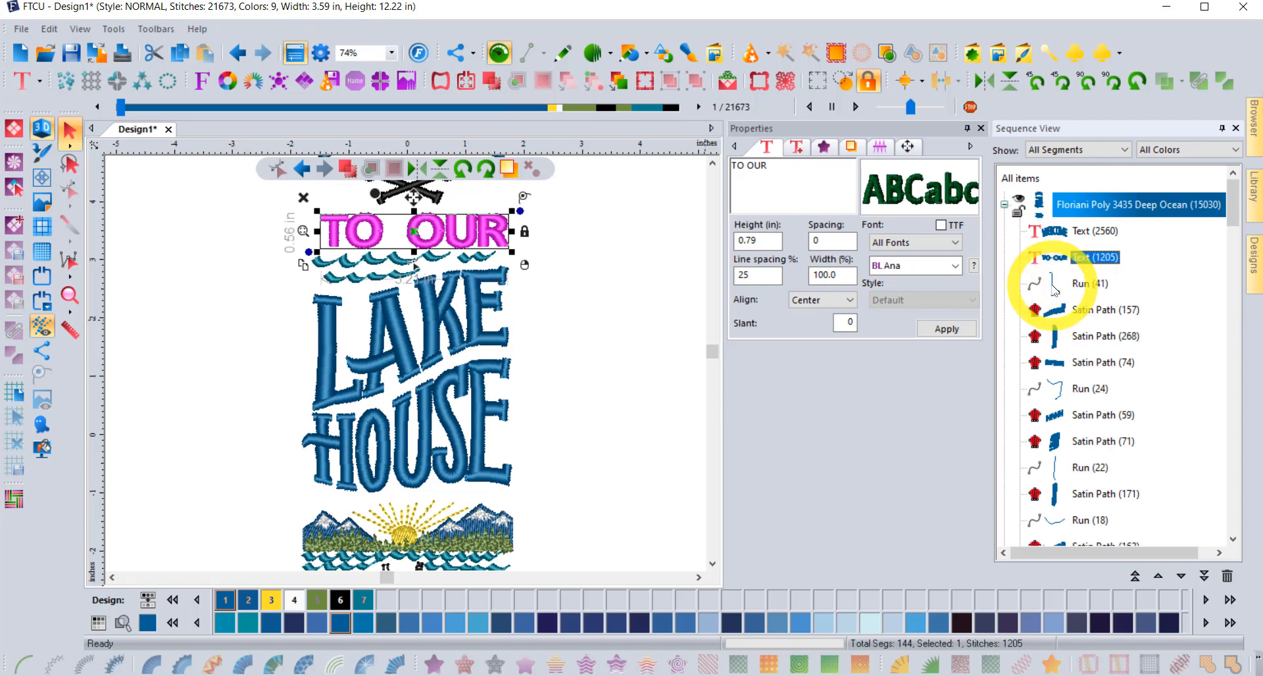
click(1055, 282)
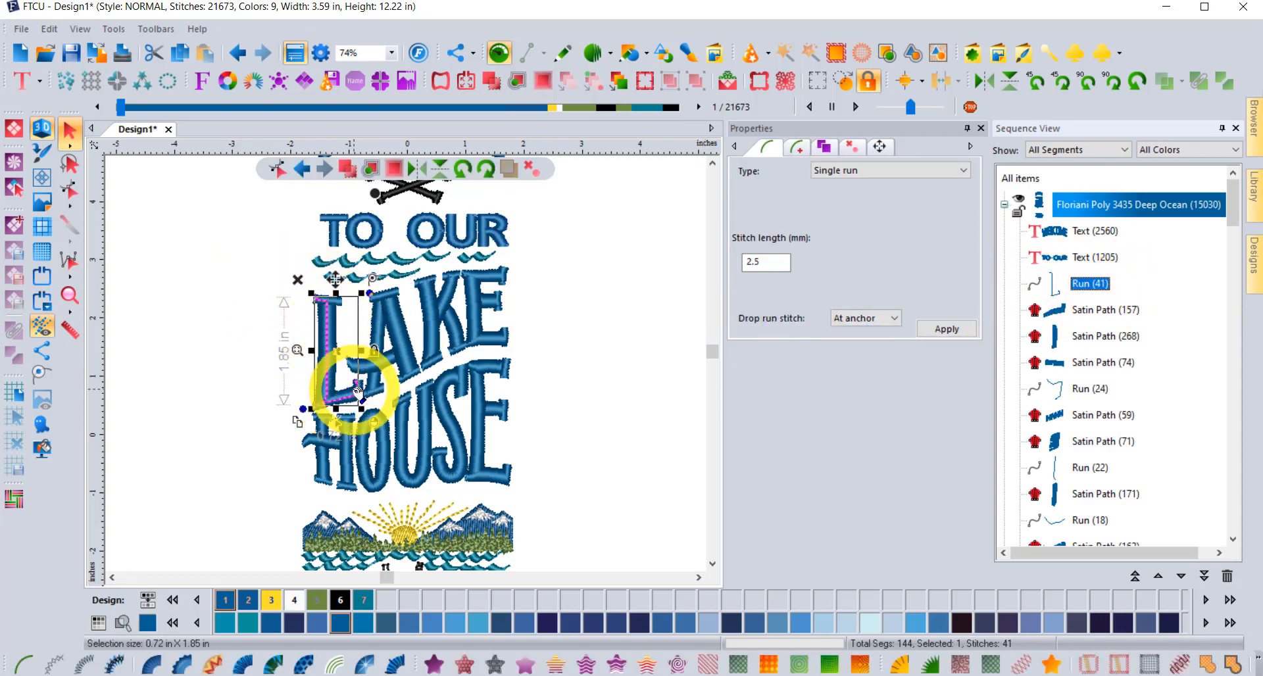
click(1101, 310)
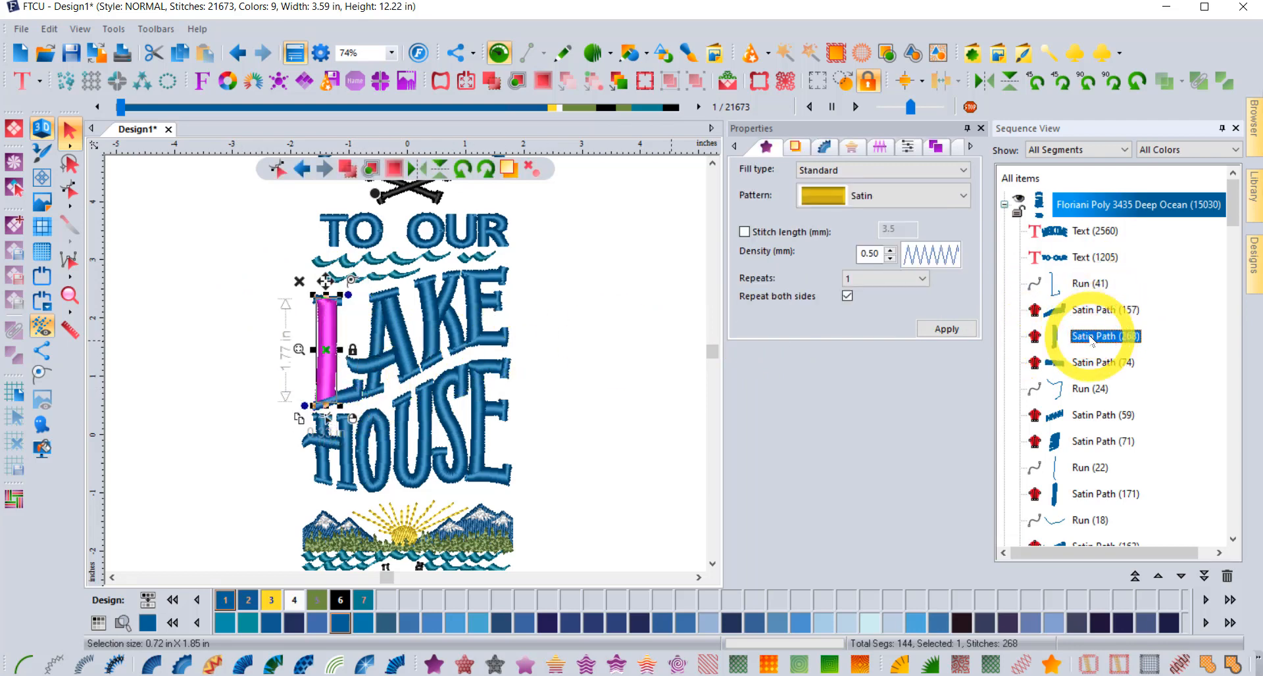
click(1086, 366)
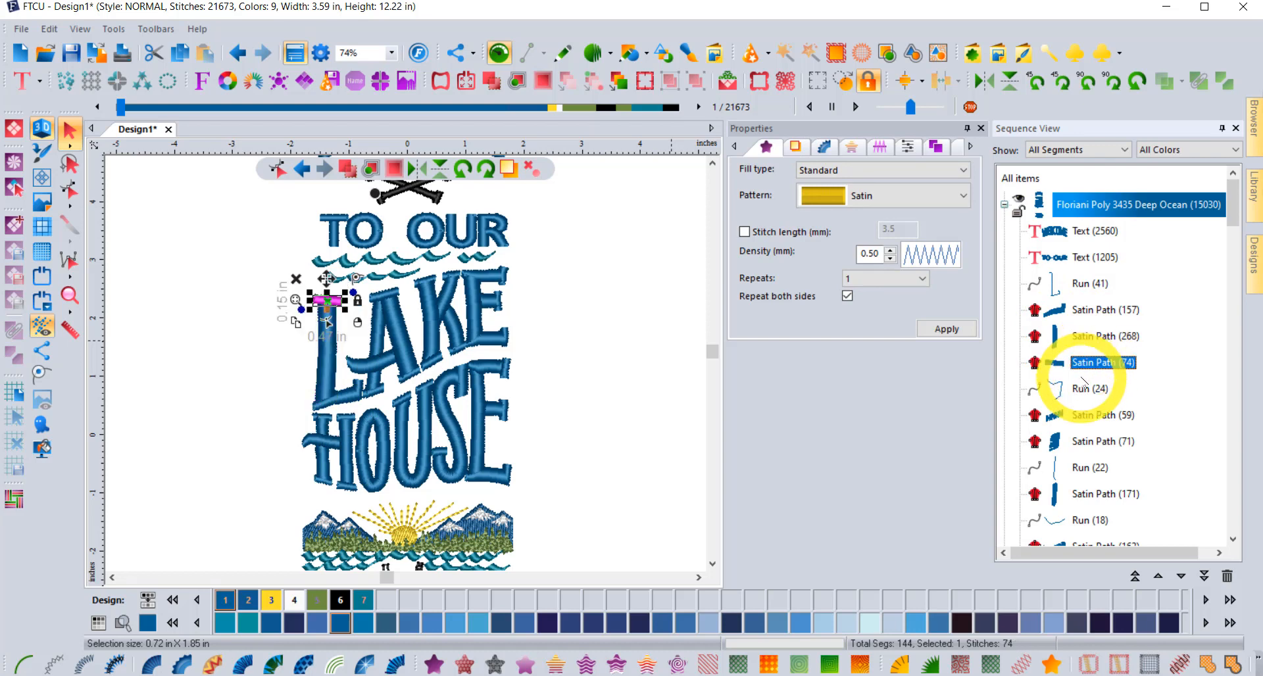
click(1085, 392)
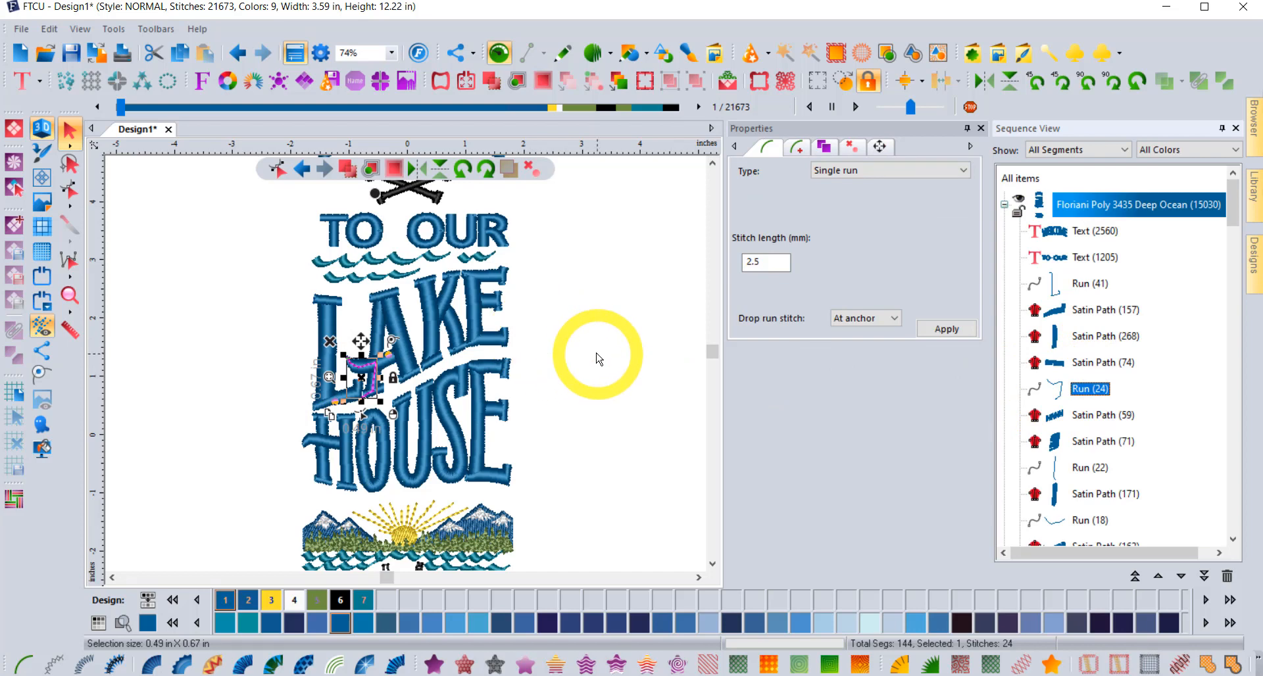
- Select the continuous range of sequence entries from Run (41), the L's underlying run, through the Artwork entry above the last three texts
click(1076, 286)
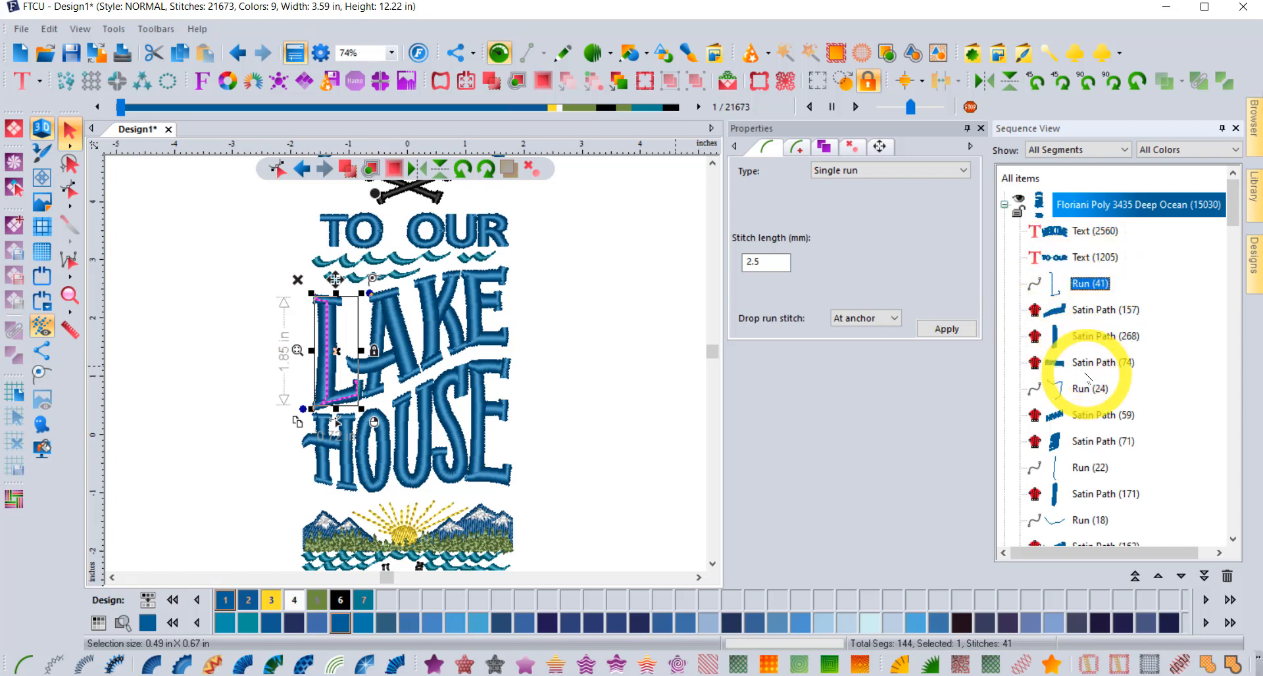
scroll(1086, 378, down, 10)
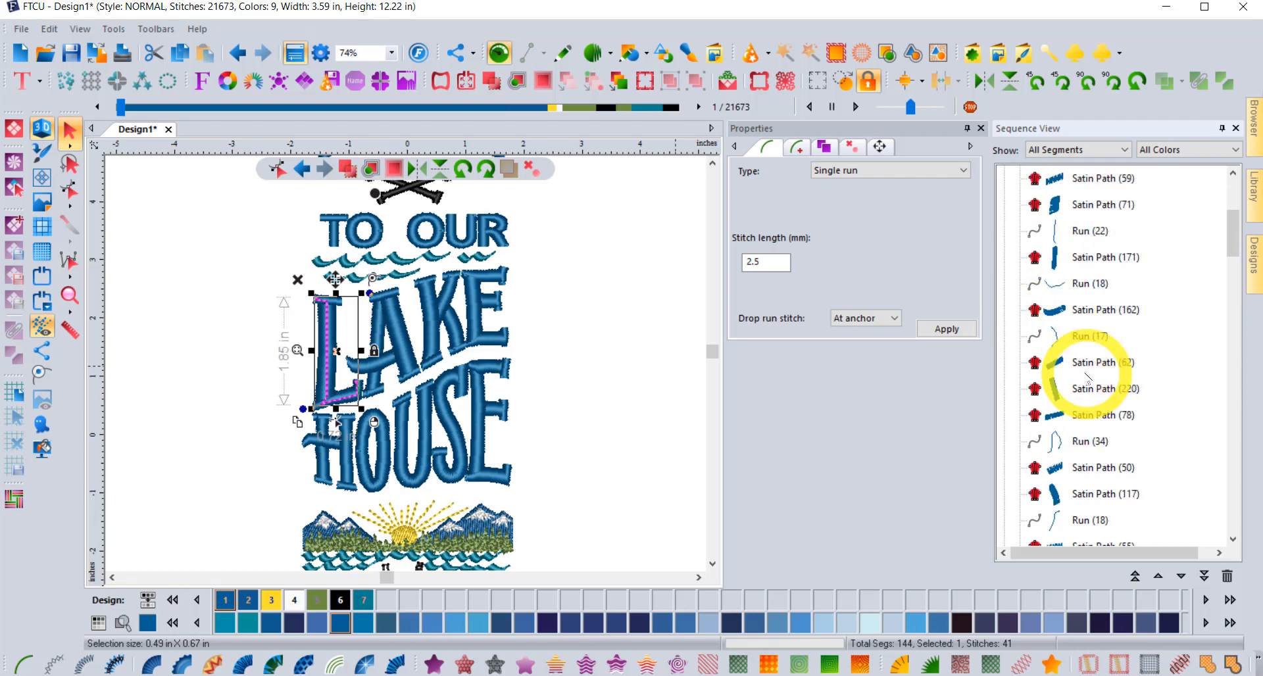
scroll(1089, 385, down, 10)
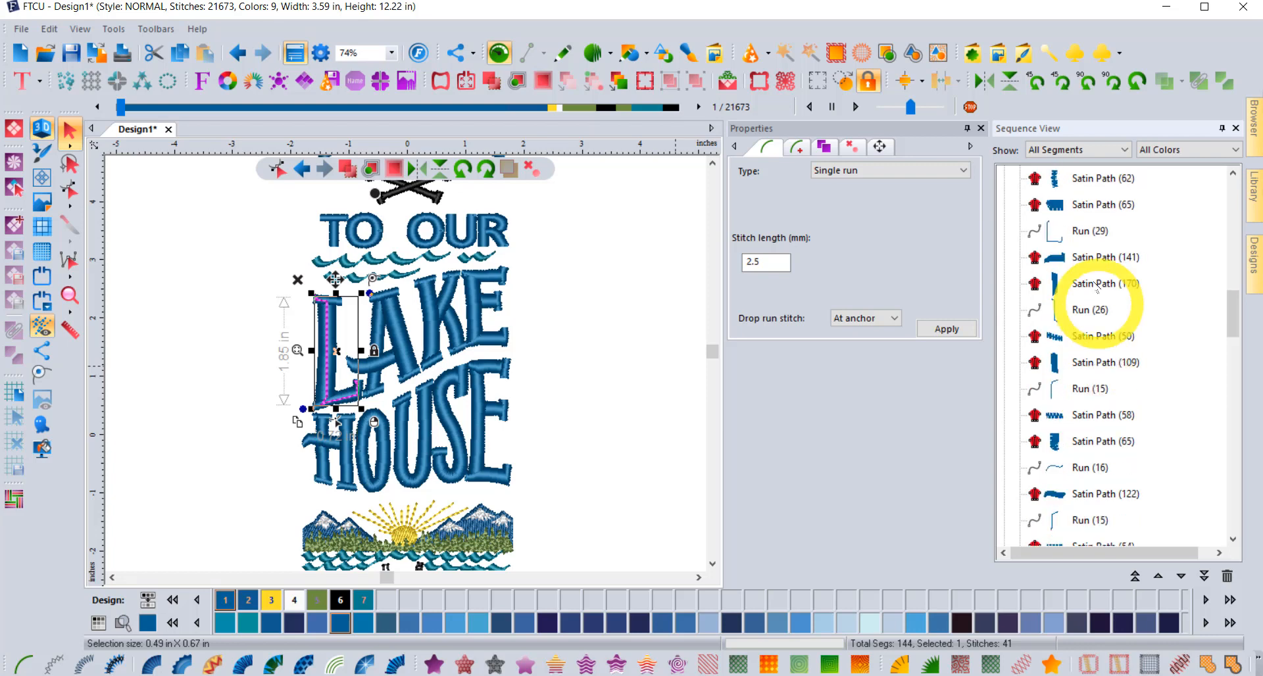
scroll(1092, 351, down, 10)
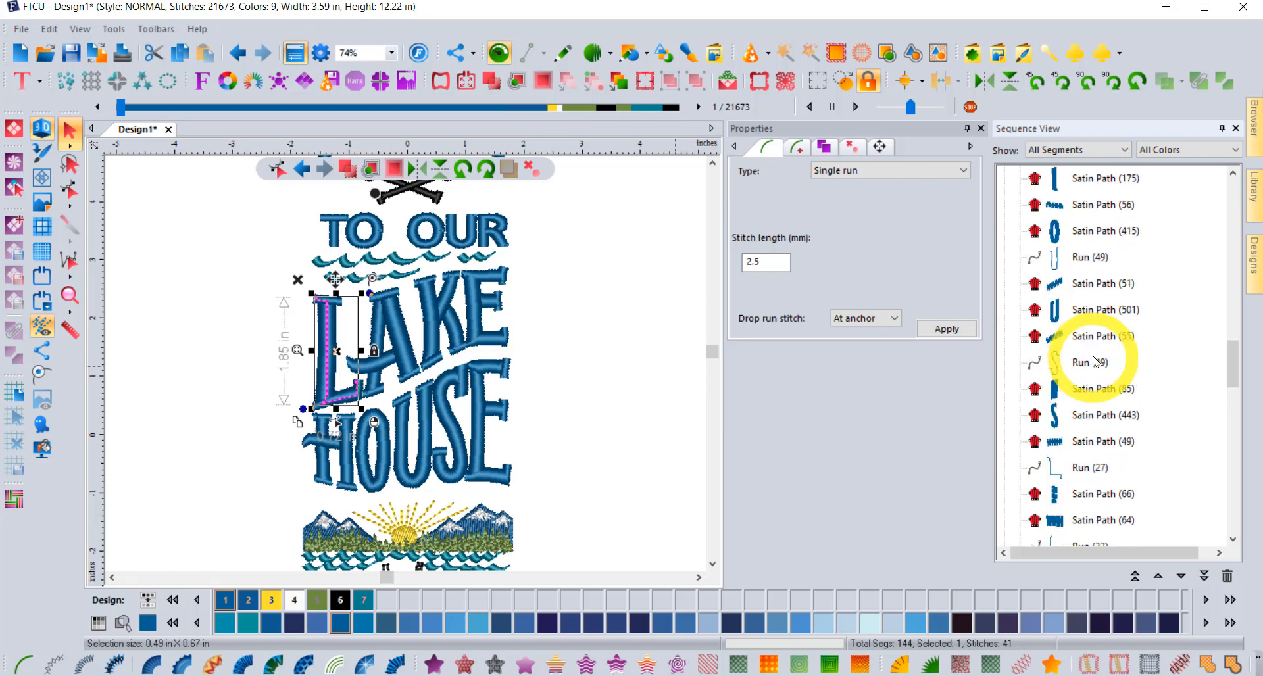
scroll(1096, 348, down, 10)
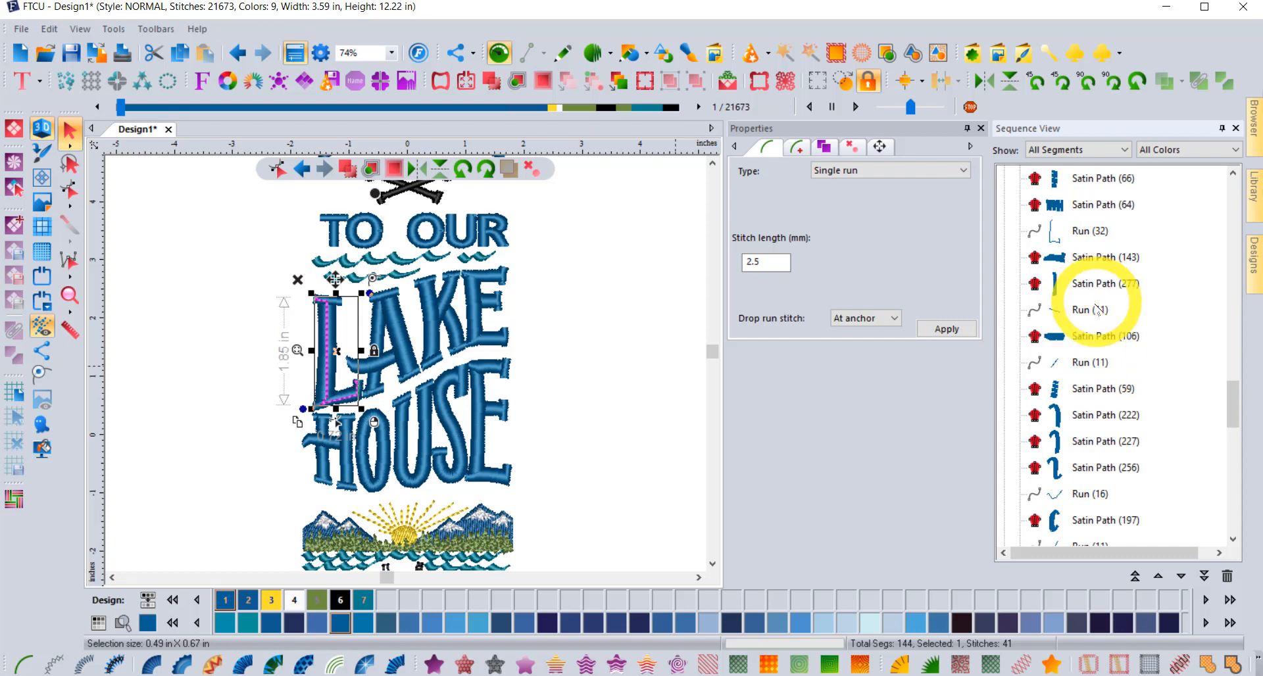
scroll(1097, 326, down, 2)
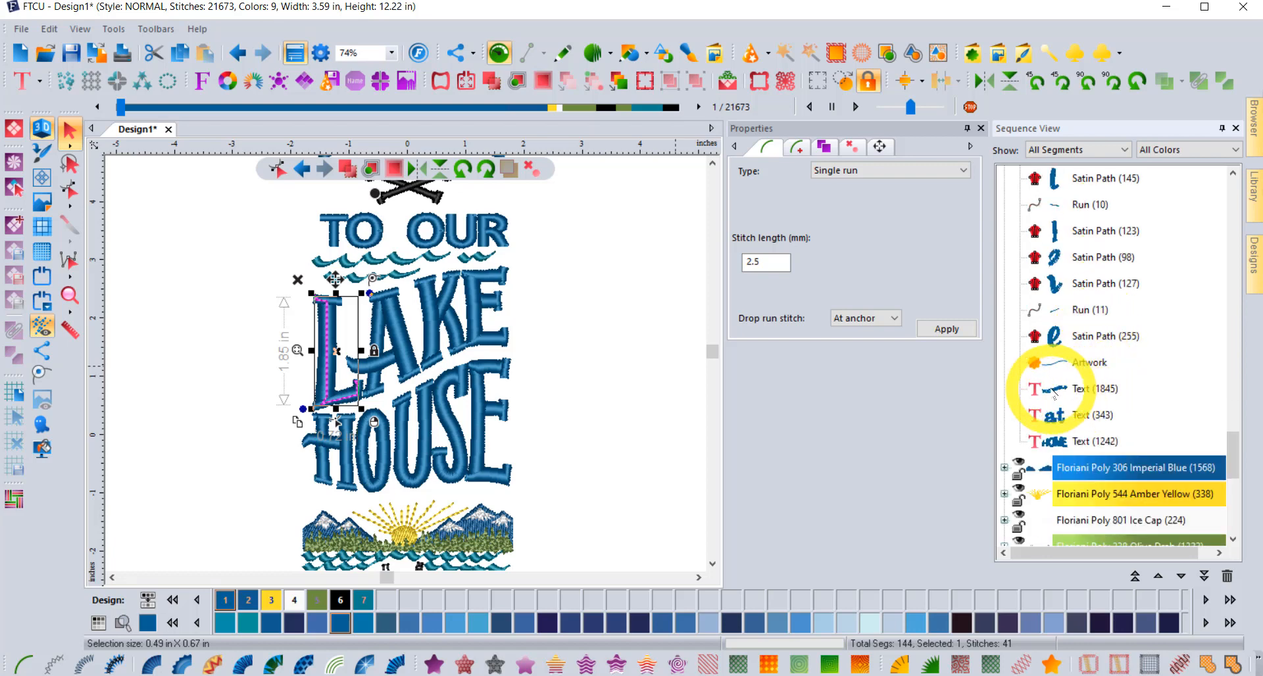
click(1085, 360)
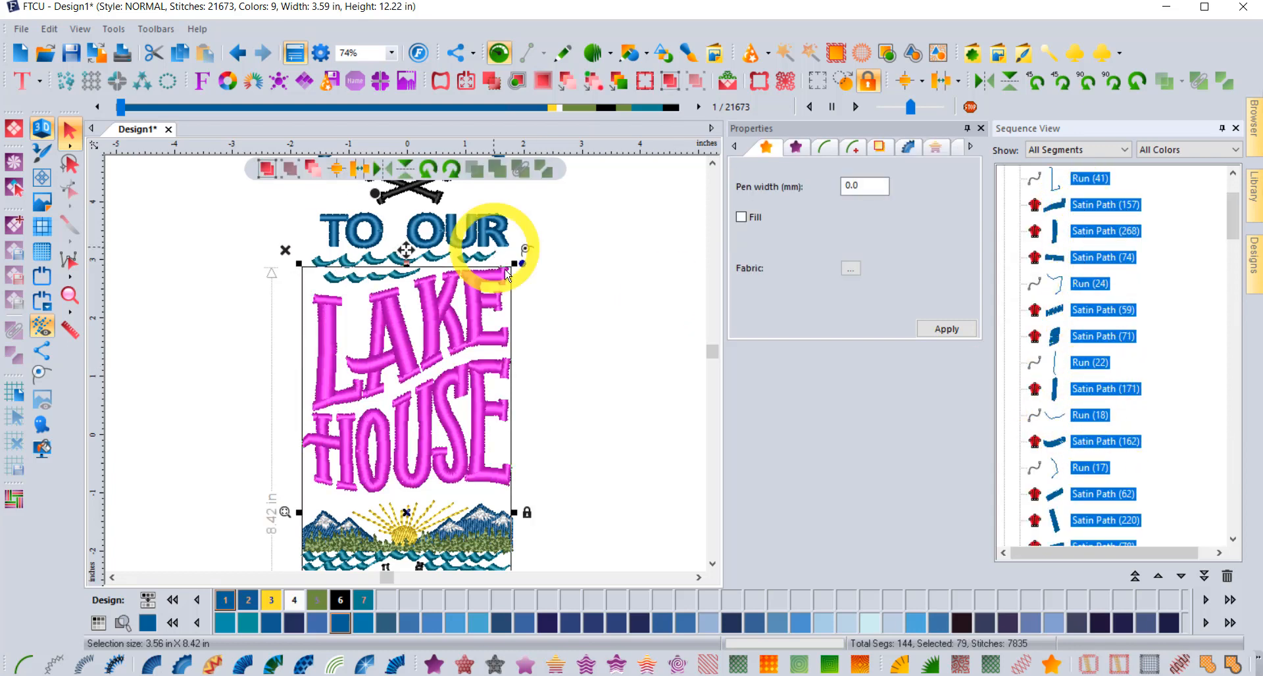
- Examine the selected lettering across the design, with close-ups of the sunrise and mountains and of the crossed oars
scroll(557, 365, down, 2)
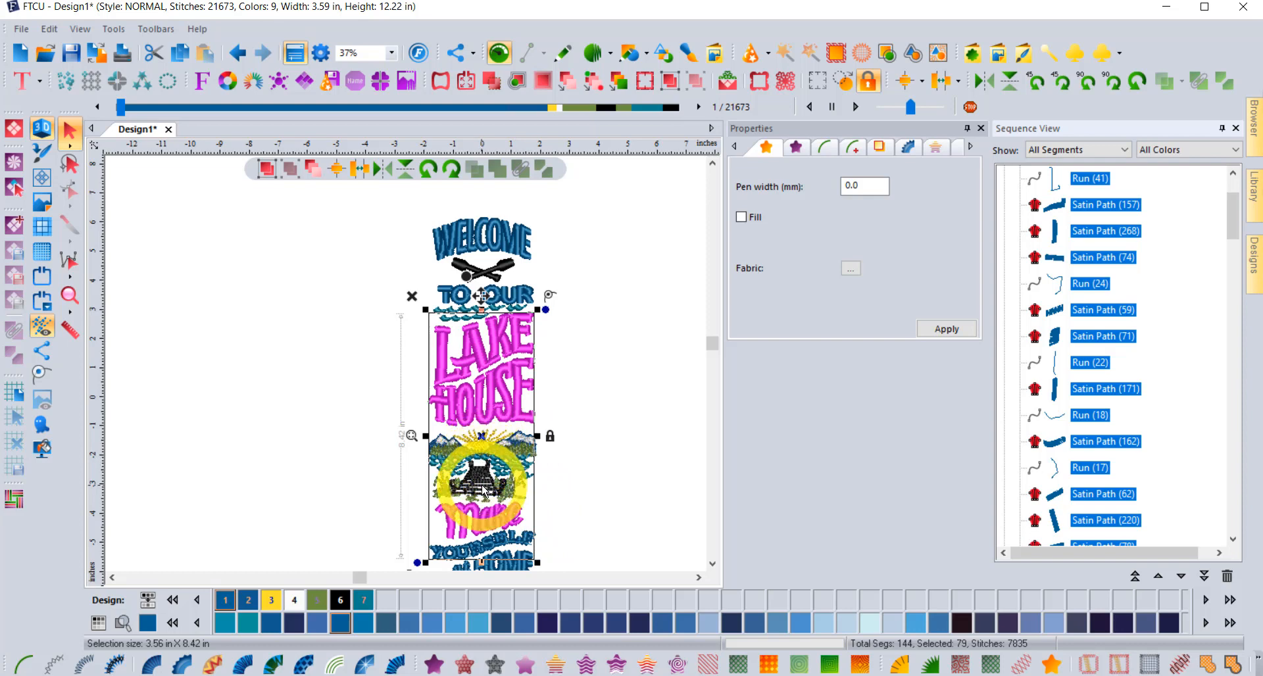
scroll(483, 490, up, 2)
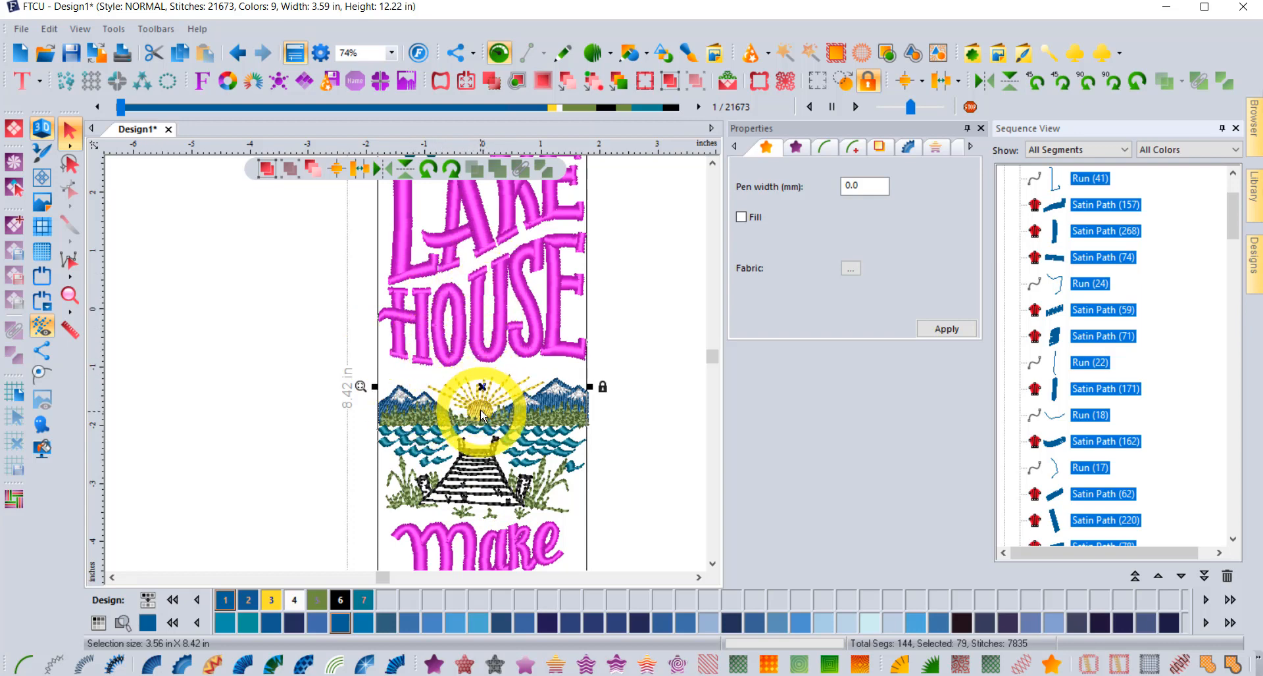
scroll(483, 408, up, 2)
scroll(483, 409, up, 4)
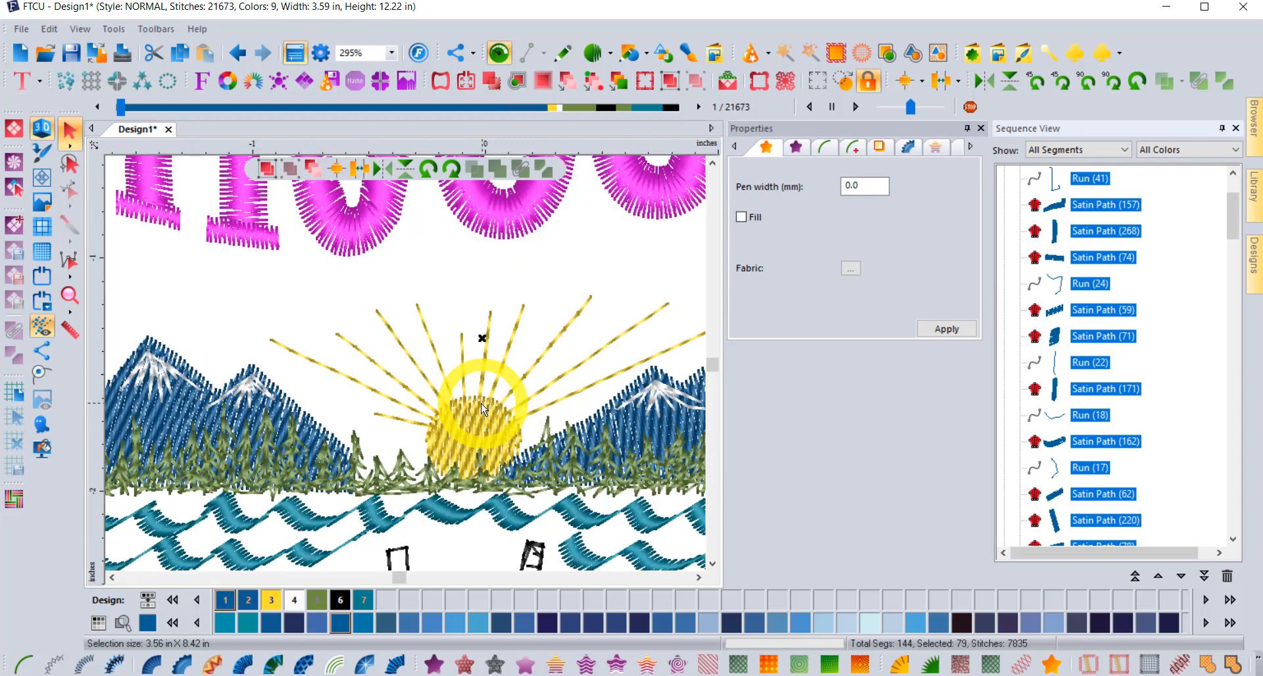
scroll(483, 409, down, 8)
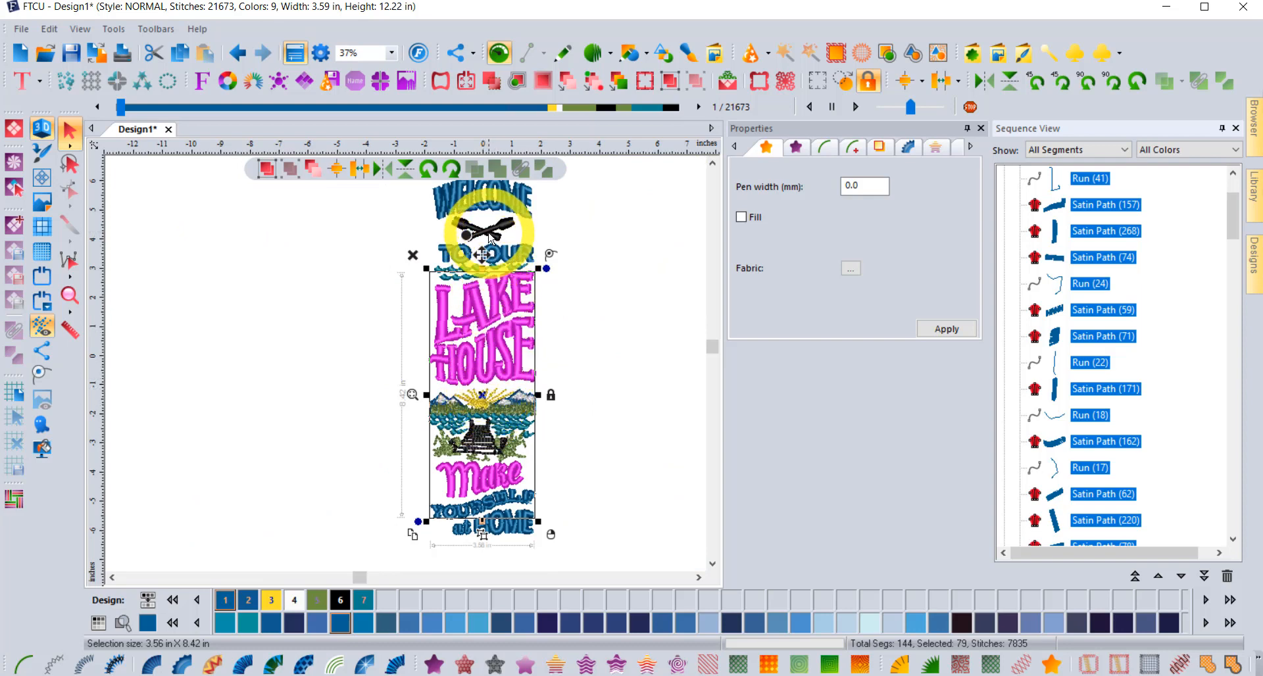
scroll(482, 232, up, 4)
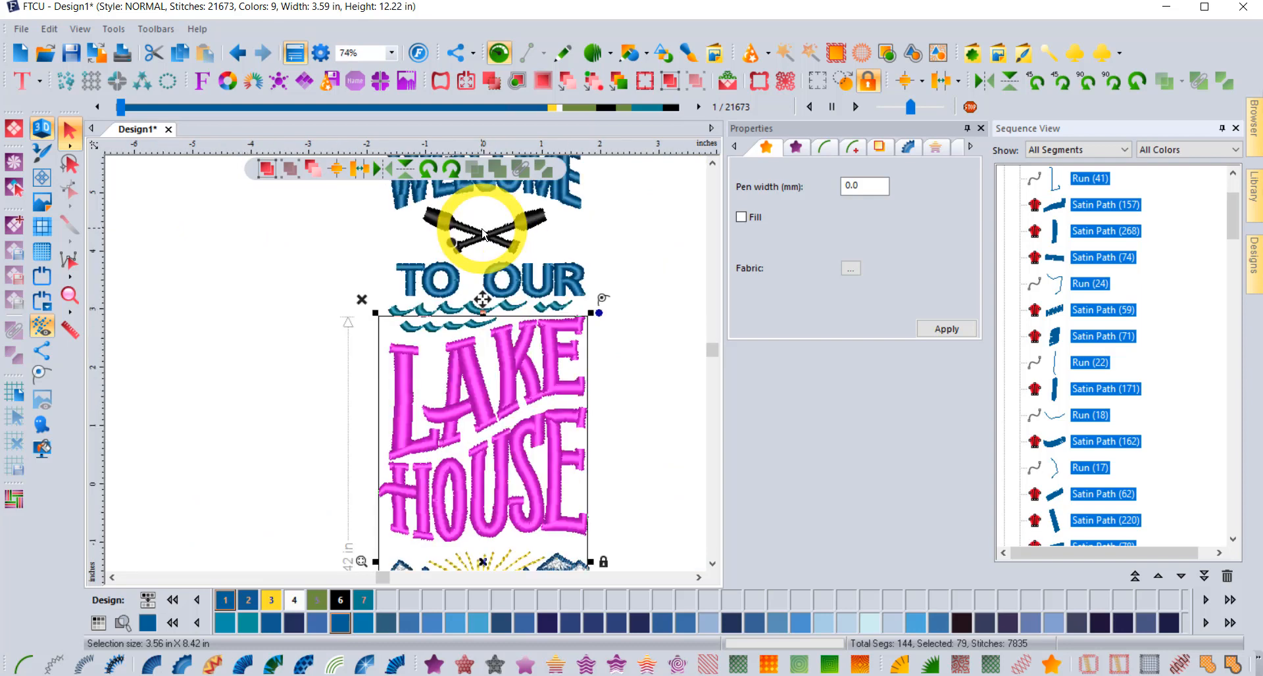
scroll(483, 235, up, 2)
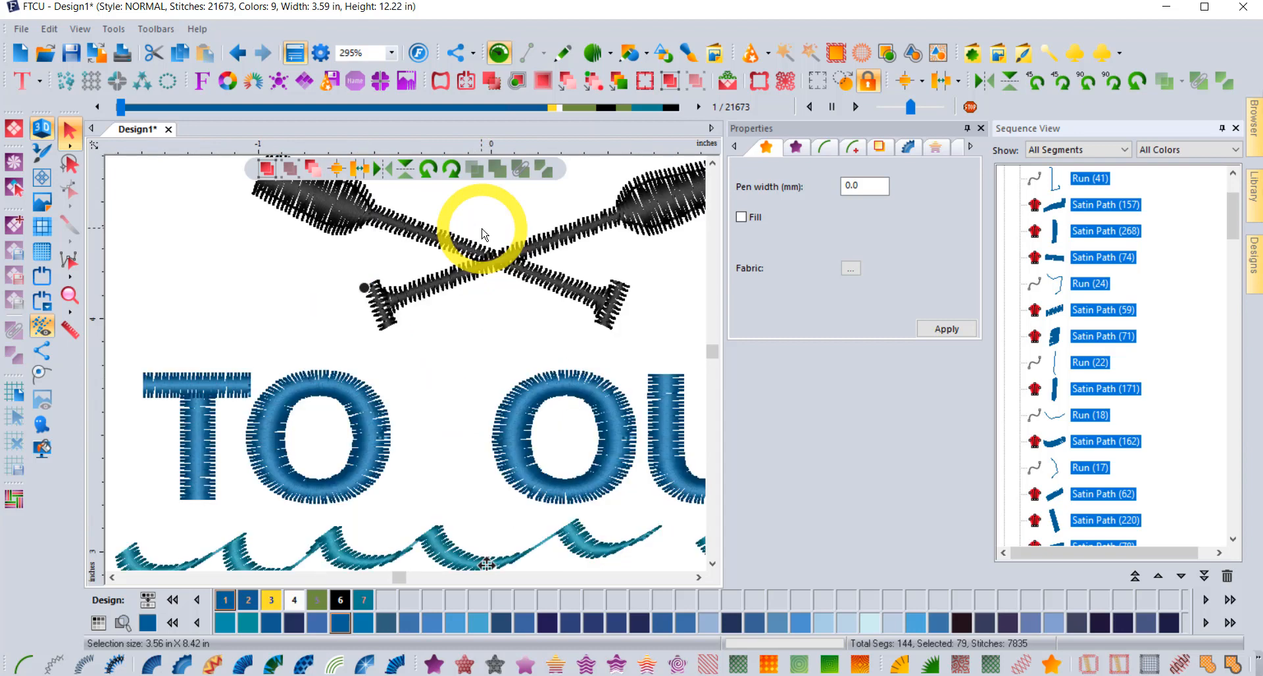
scroll(483, 234, down, 4)
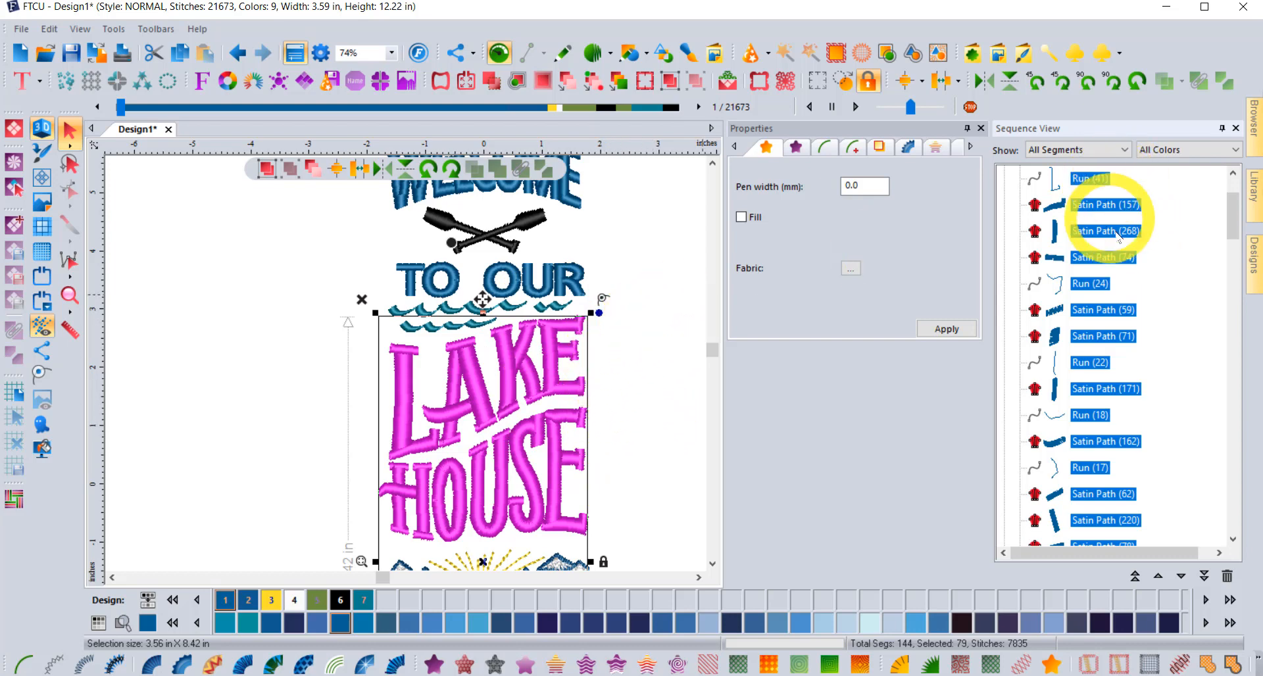
- Review the selected range in the sequence list and the matching lettering down to at HOME, and clear the selection
scroll(1118, 234, up, 2)
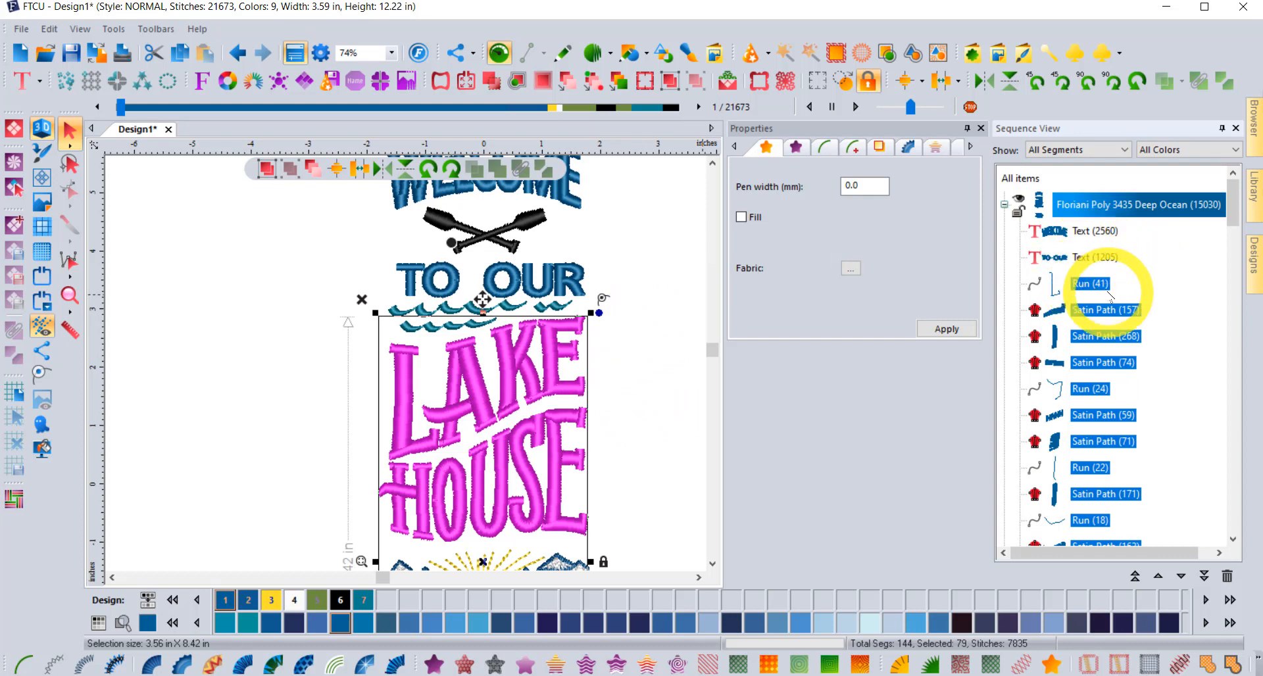
scroll(1112, 306, down, 10)
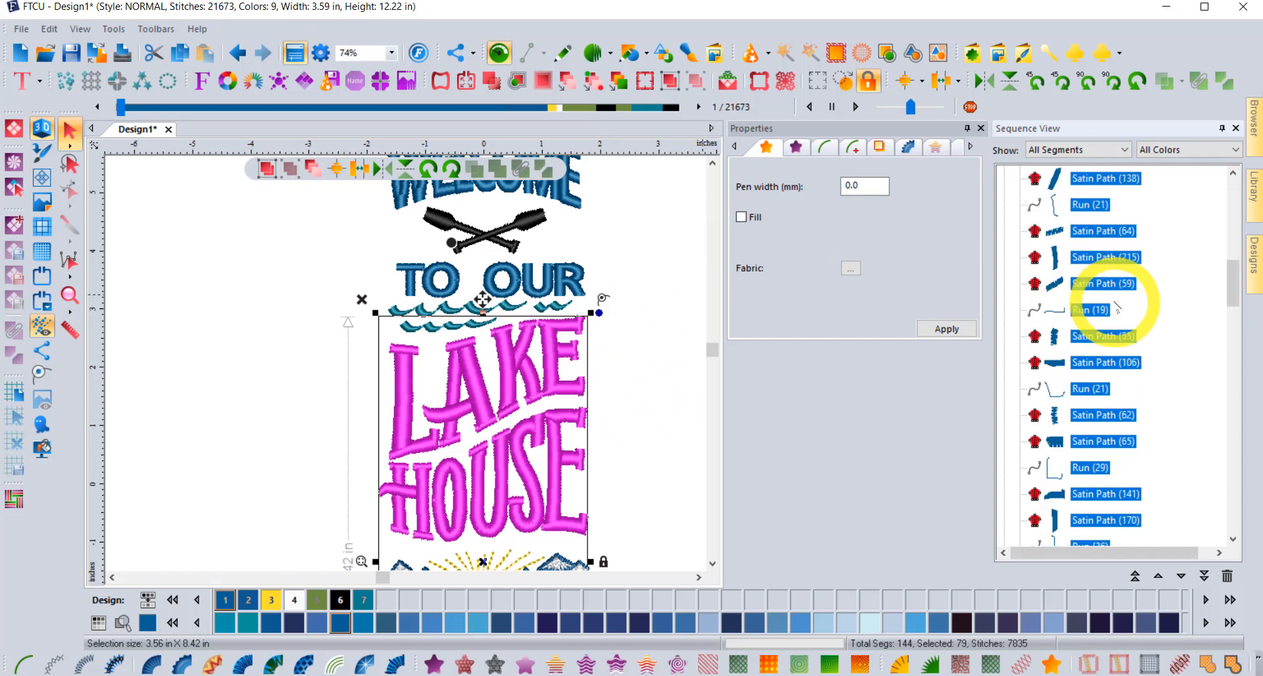
scroll(1105, 309, down, 5)
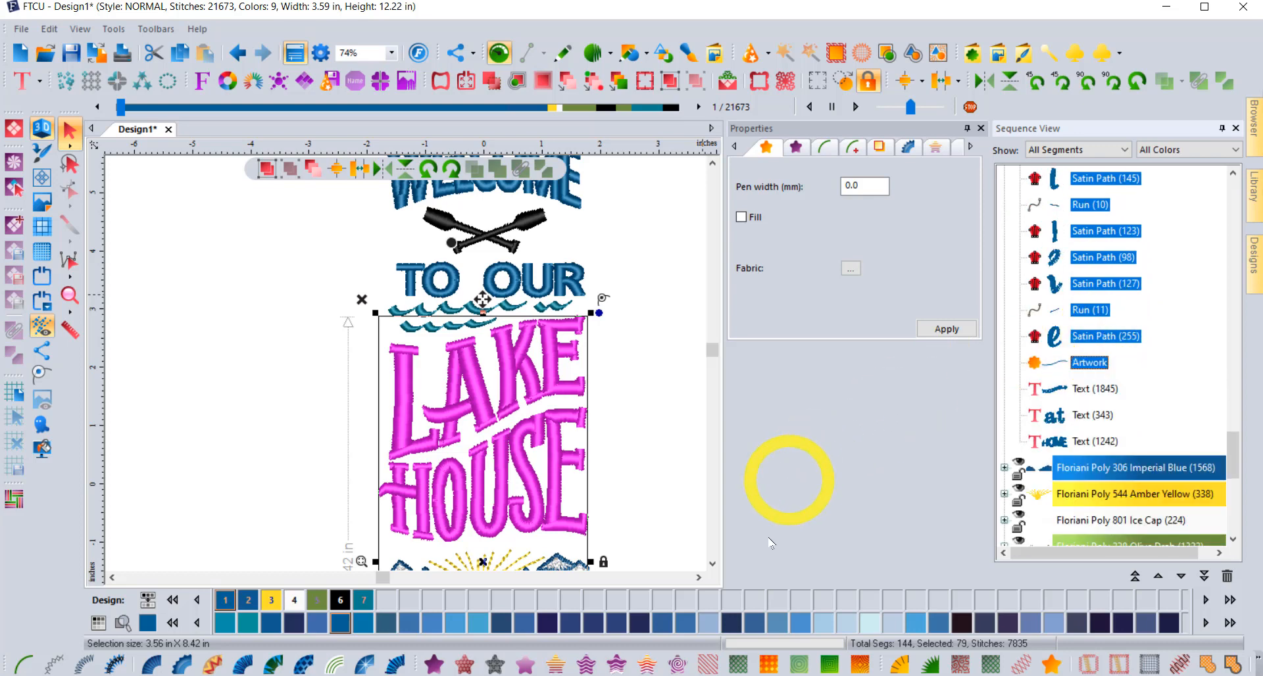
scroll(635, 480, down, 2)
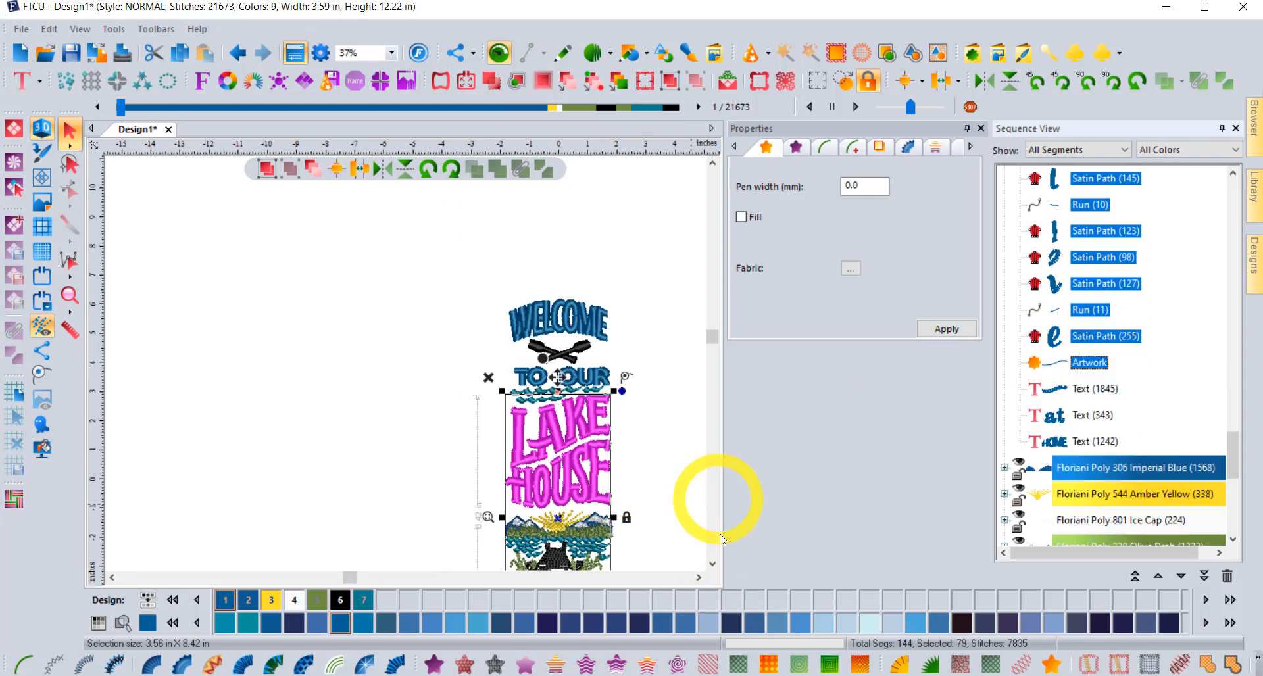
click(712, 563)
click(712, 564)
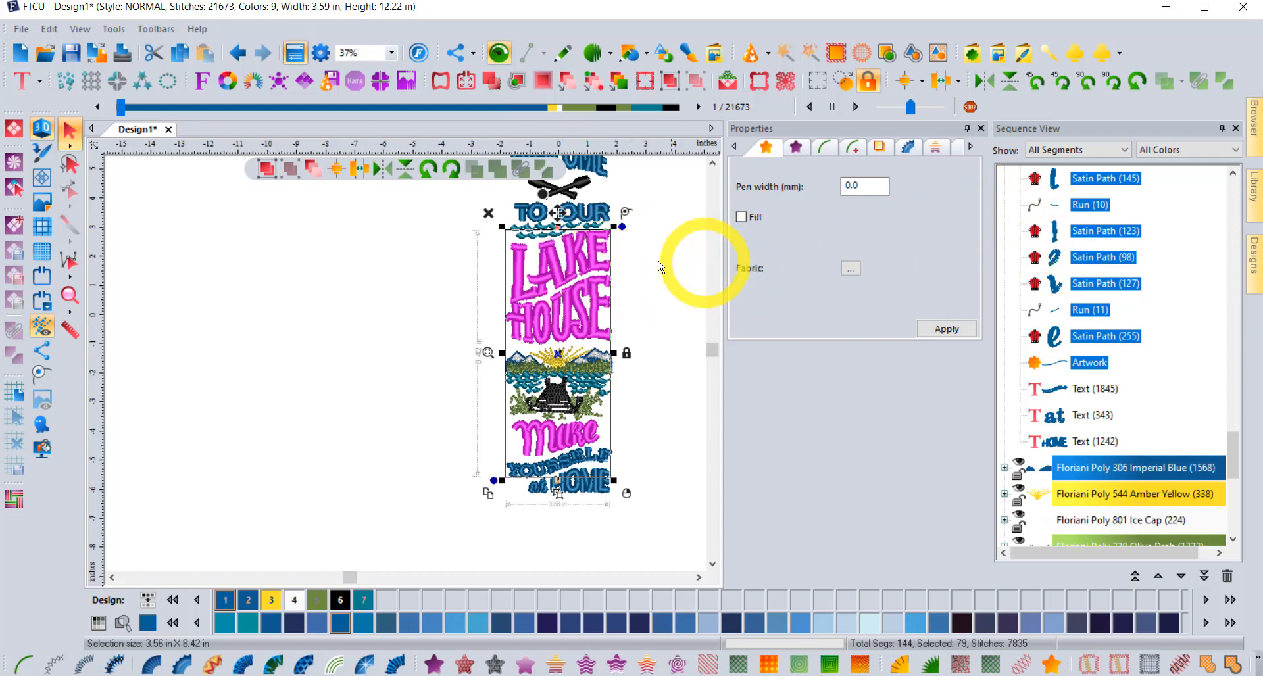
click(655, 284)
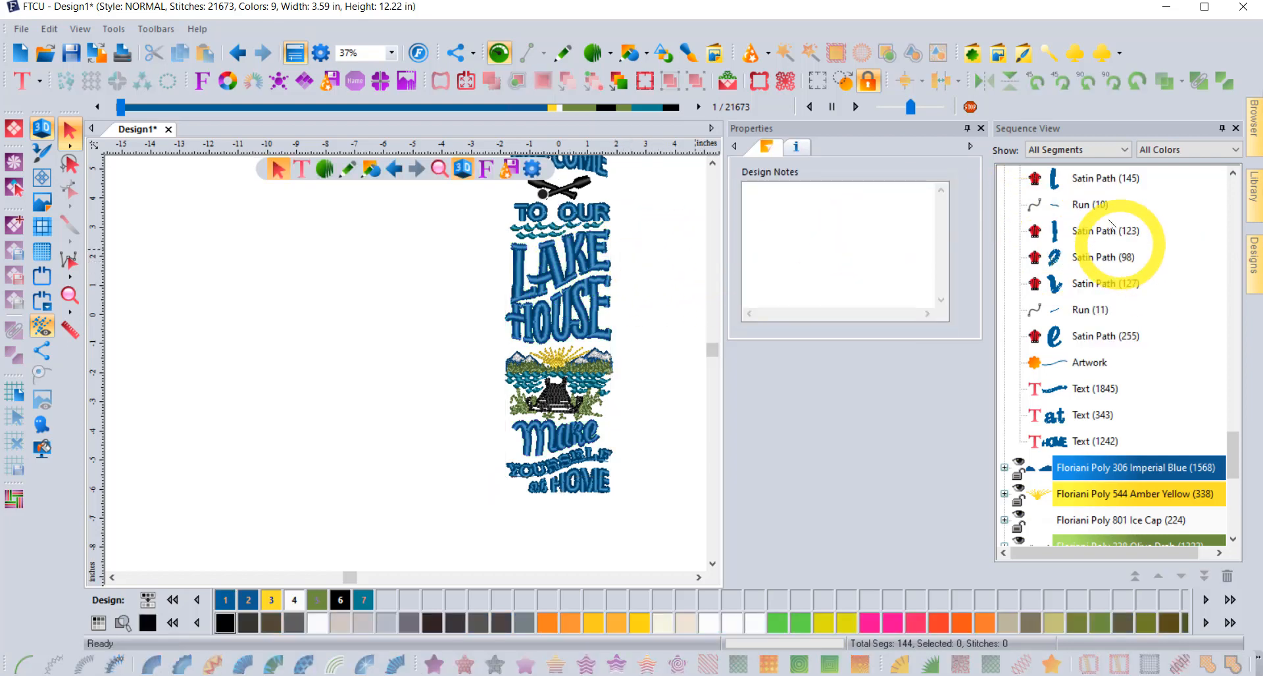
- Inspect the segments of HOUSE's final E one by one, from Satin Path (143) through the closing Satin Path (59)
scroll(598, 332, up, 2)
click(602, 342)
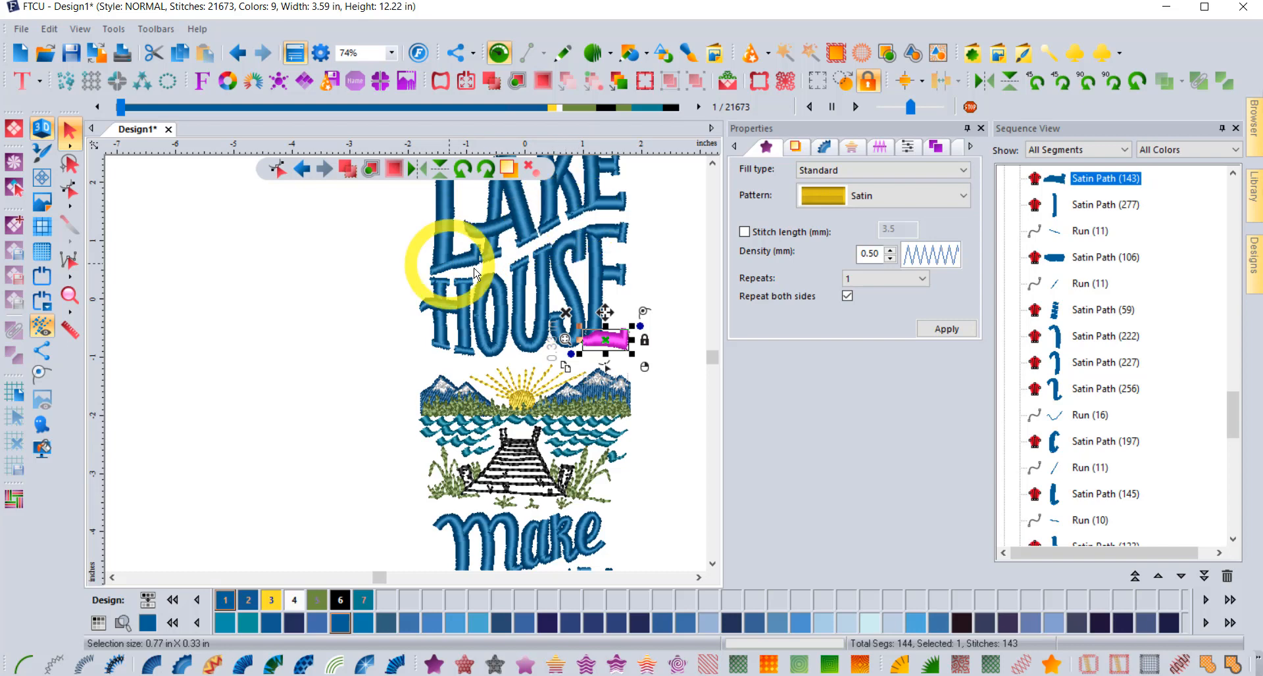
click(1233, 173)
click(1095, 231)
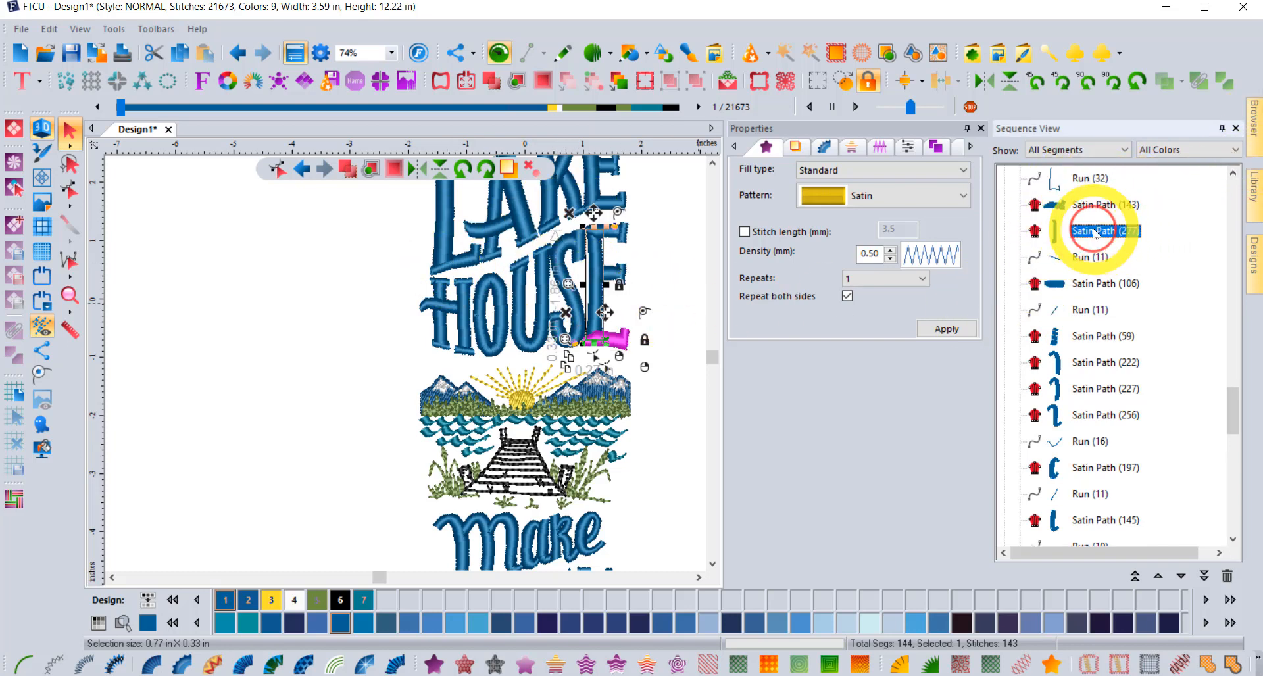
click(1090, 257)
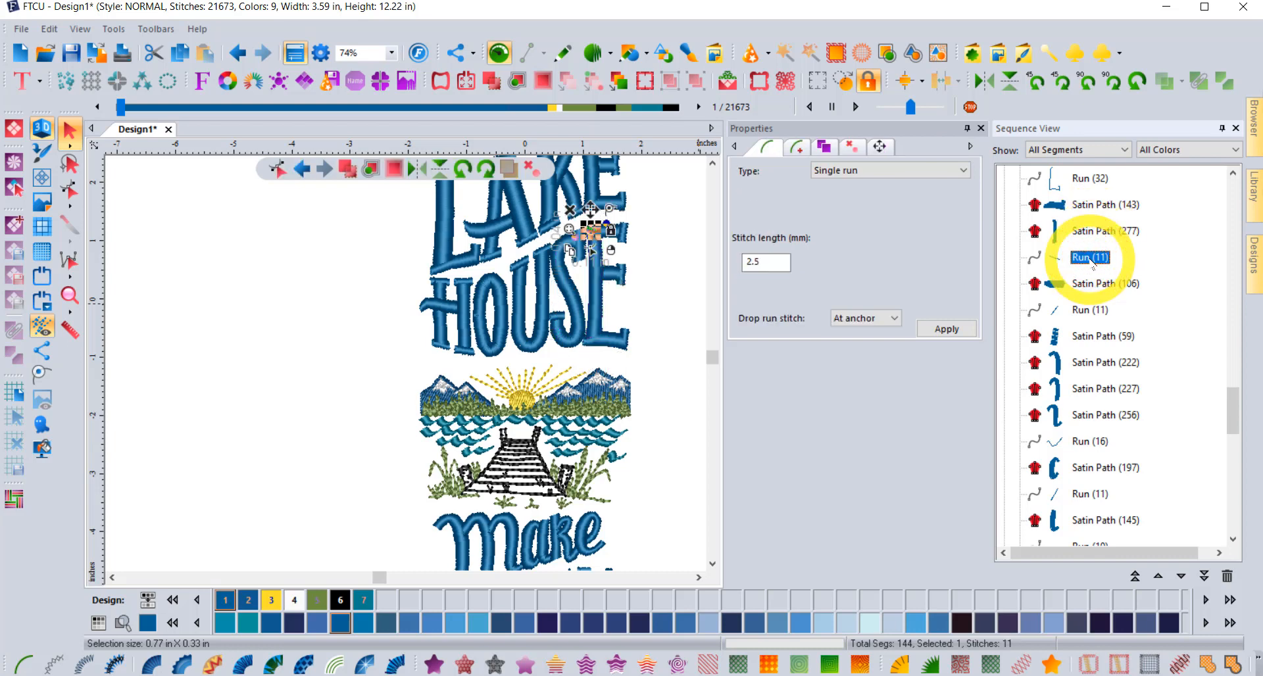
click(1100, 284)
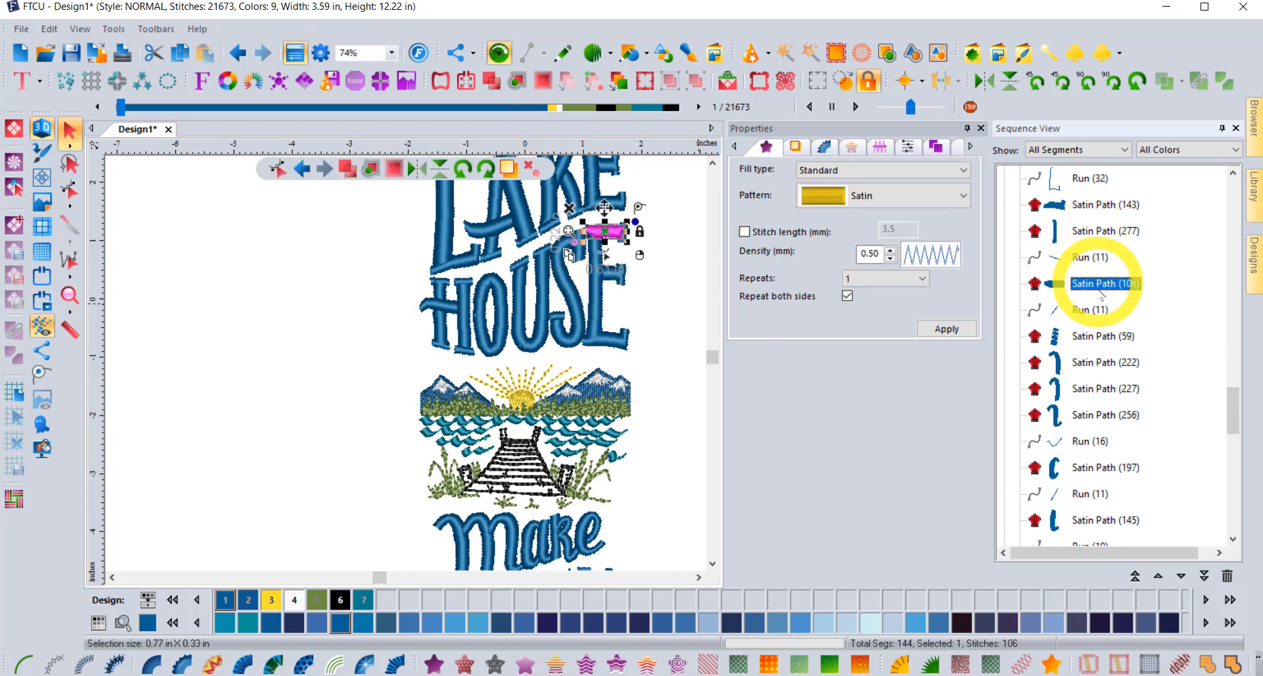
click(1085, 309)
click(1086, 338)
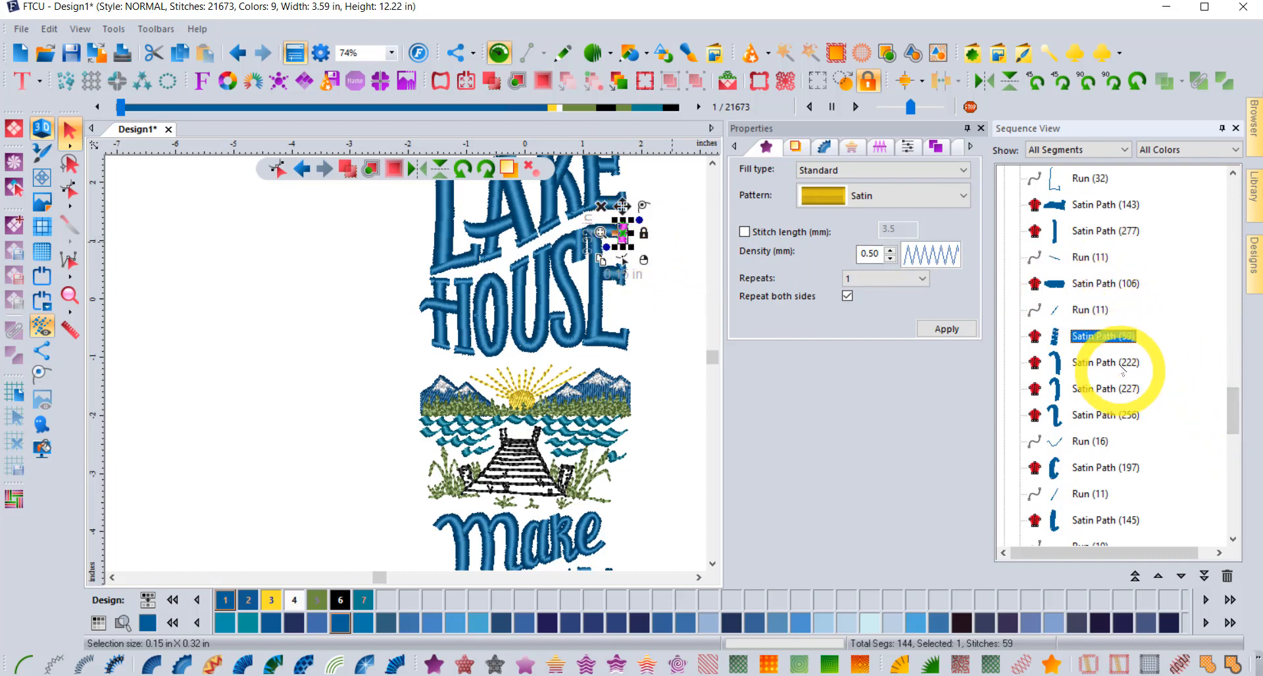
- Select the sequence range from HOUSE's last segment, Satin Path (59), back up to Run (41), and clear the selection
scroll(1118, 361, up, 2)
scroll(1122, 369, up, 10)
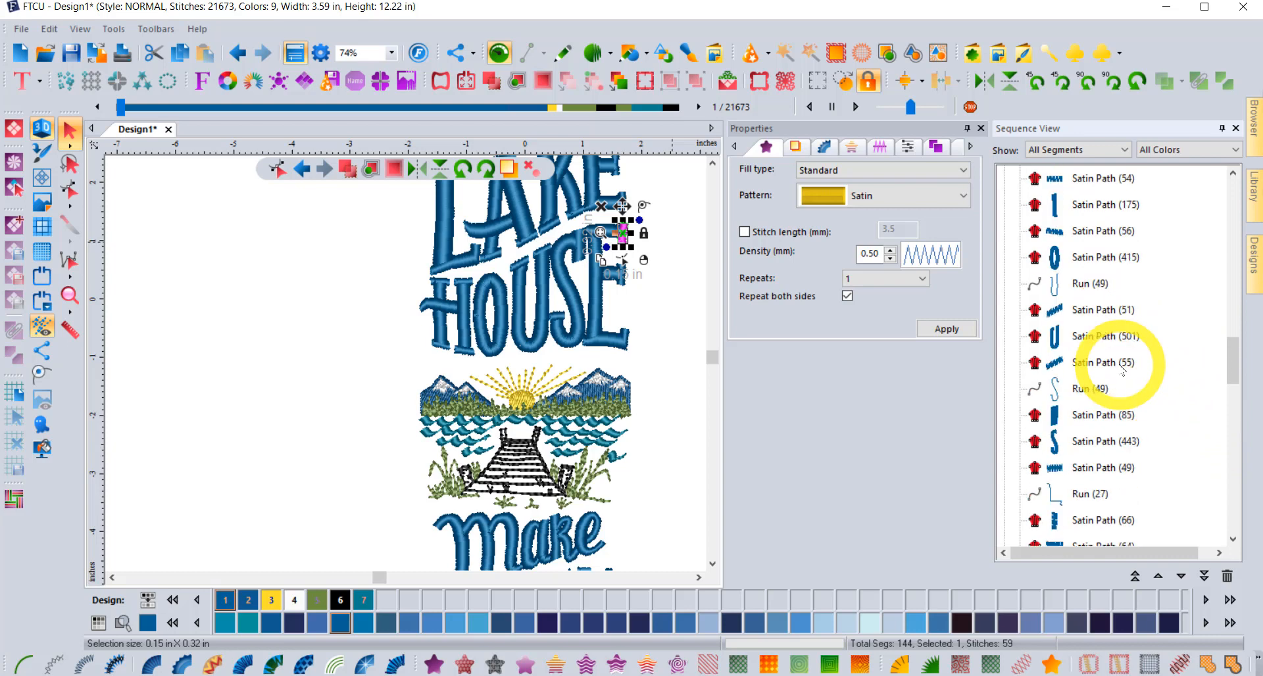
scroll(1122, 370, up, 8)
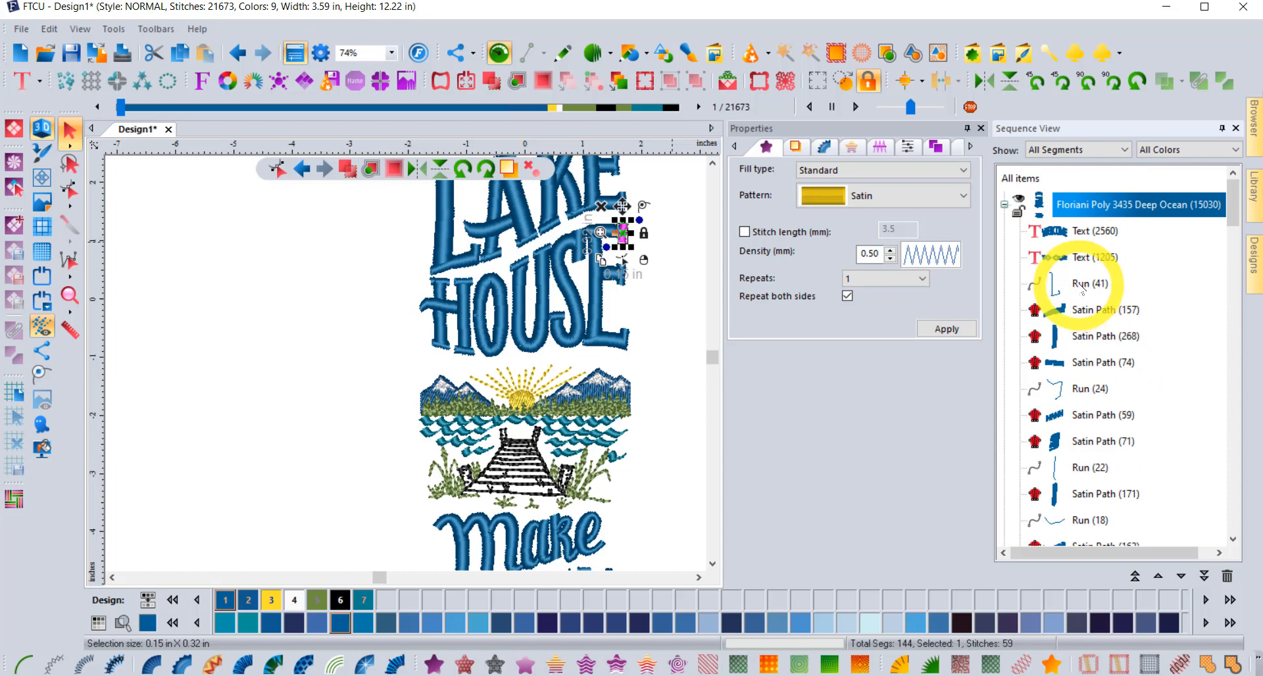
shift+click(1082, 284)
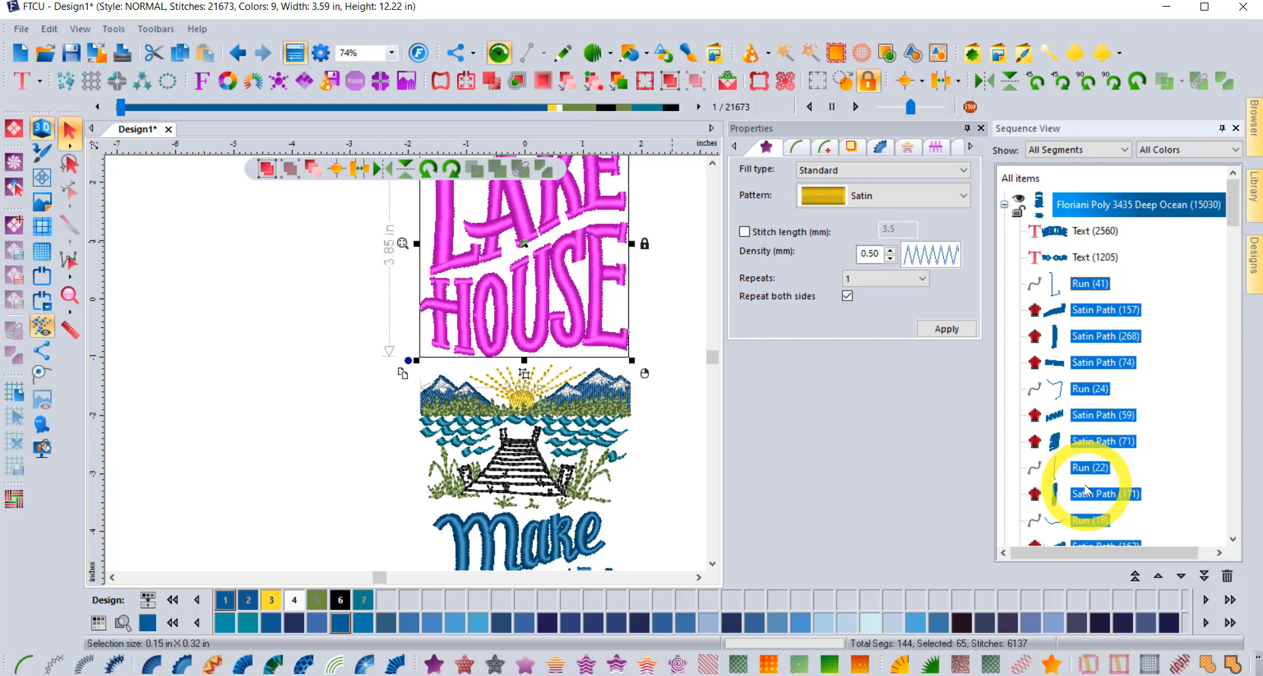
click(664, 264)
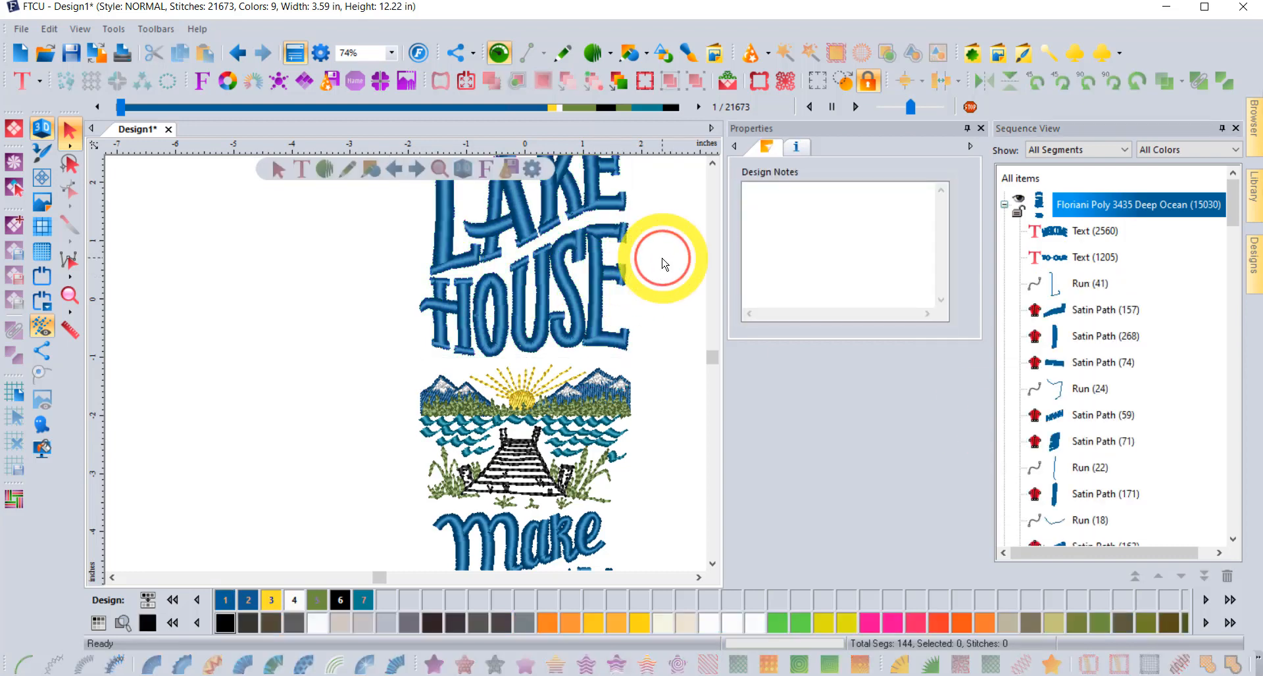
- Select the continuous range of sequence entries from Run (41) through Run (22), and clear the selection
click(1086, 285)
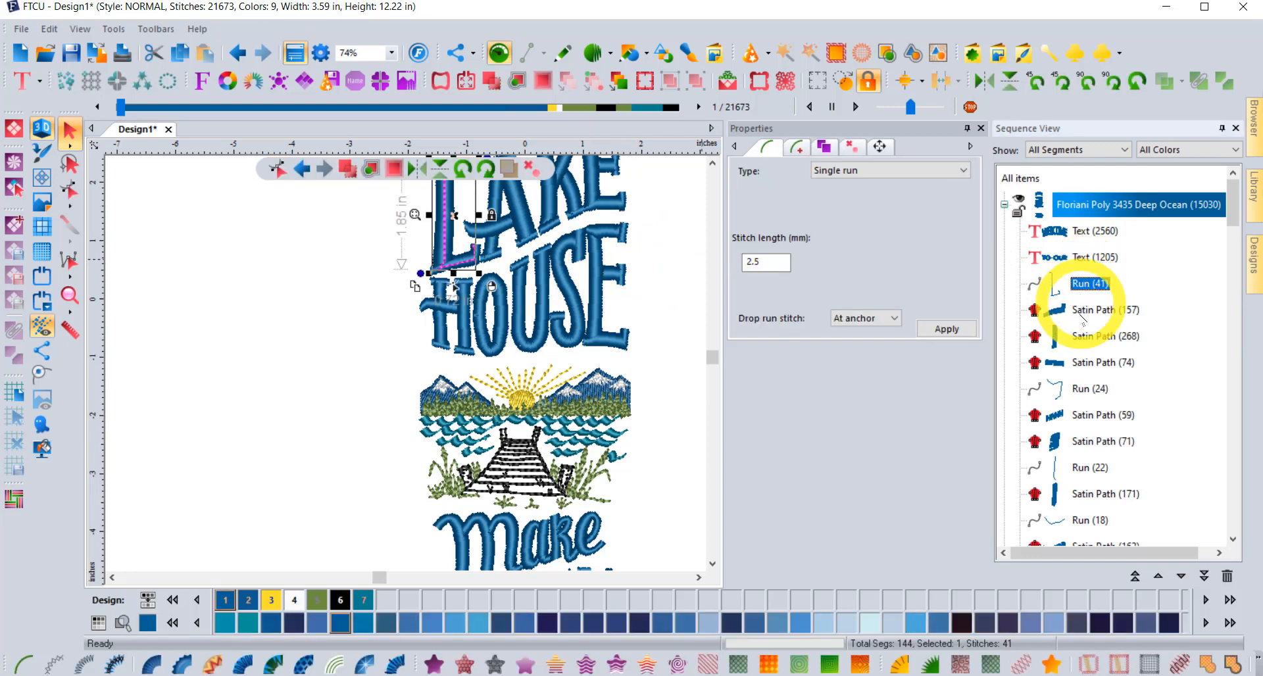
shift+click(1088, 467)
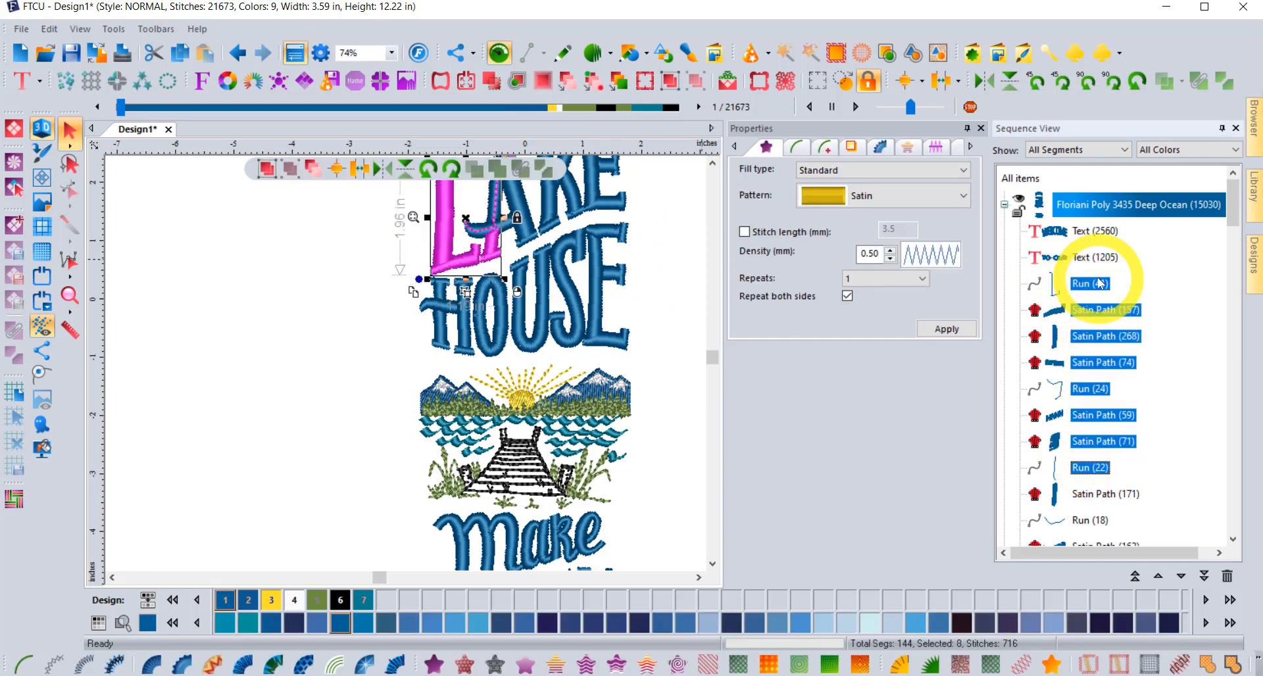
click(671, 270)
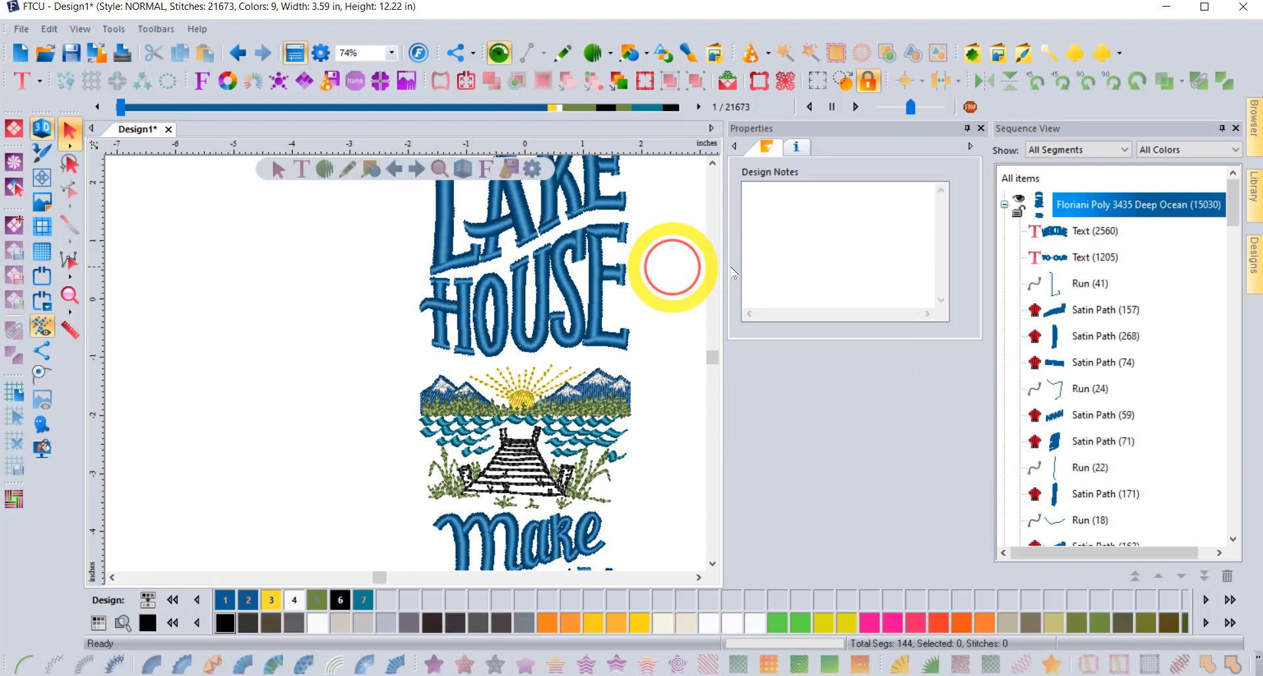
- Build a selection entry by entry from Run (41), adding each Deep Ocean segment down to Satin Path (171)
click(1089, 284)
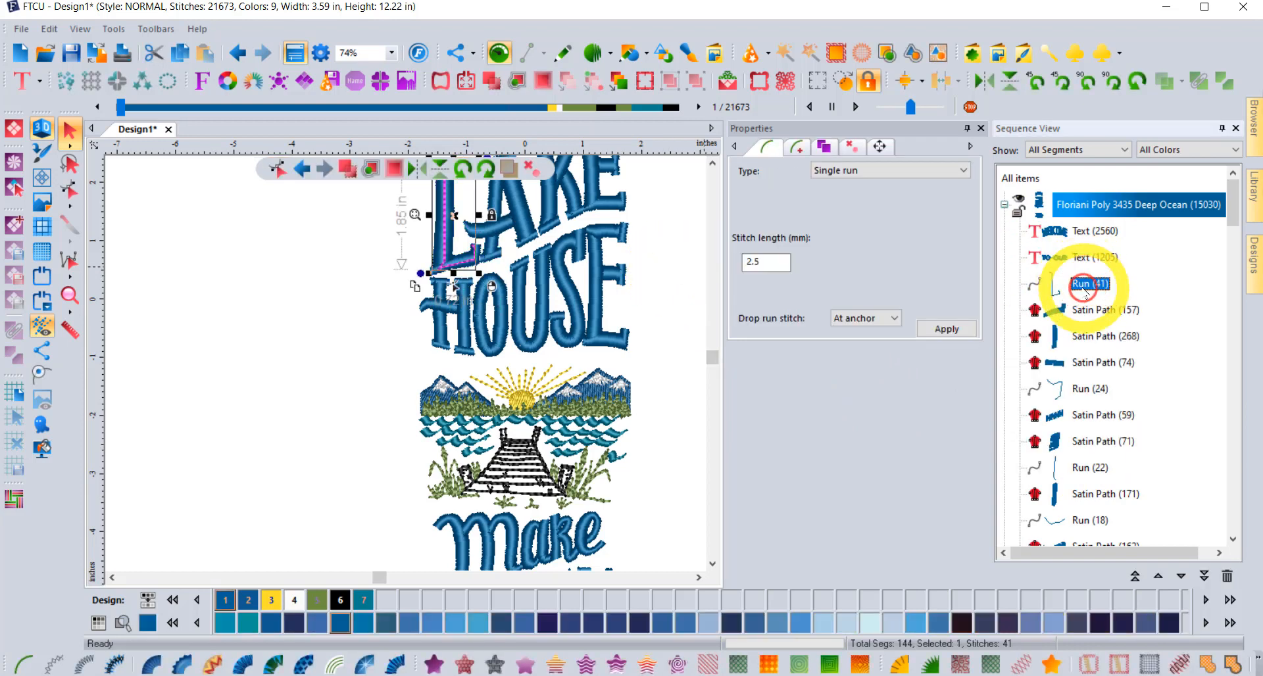
ctrl+click(1093, 310)
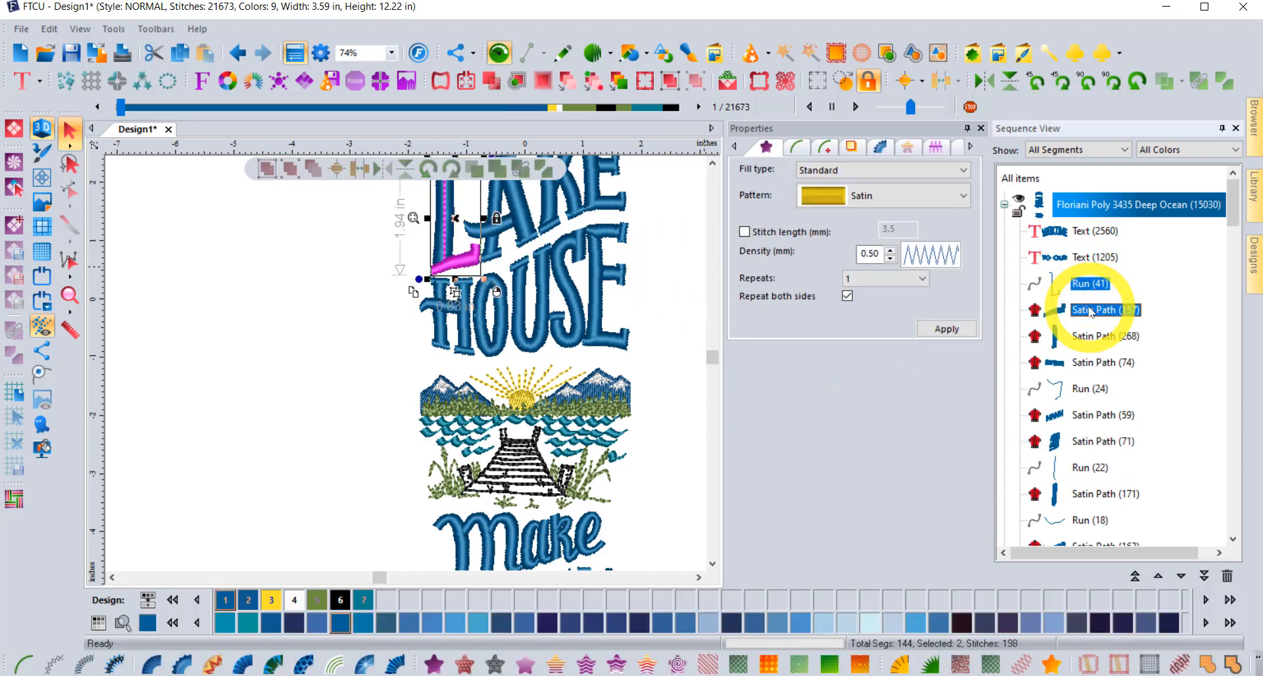
ctrl+click(1102, 334)
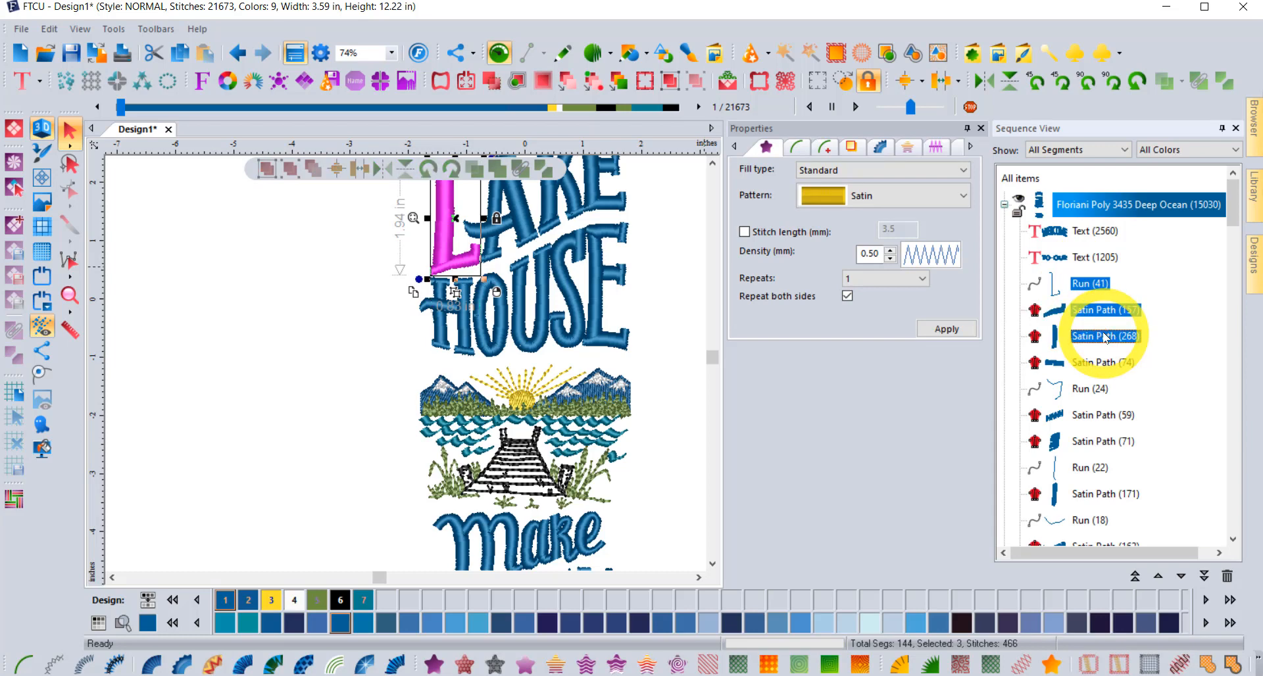
ctrl+click(1094, 415)
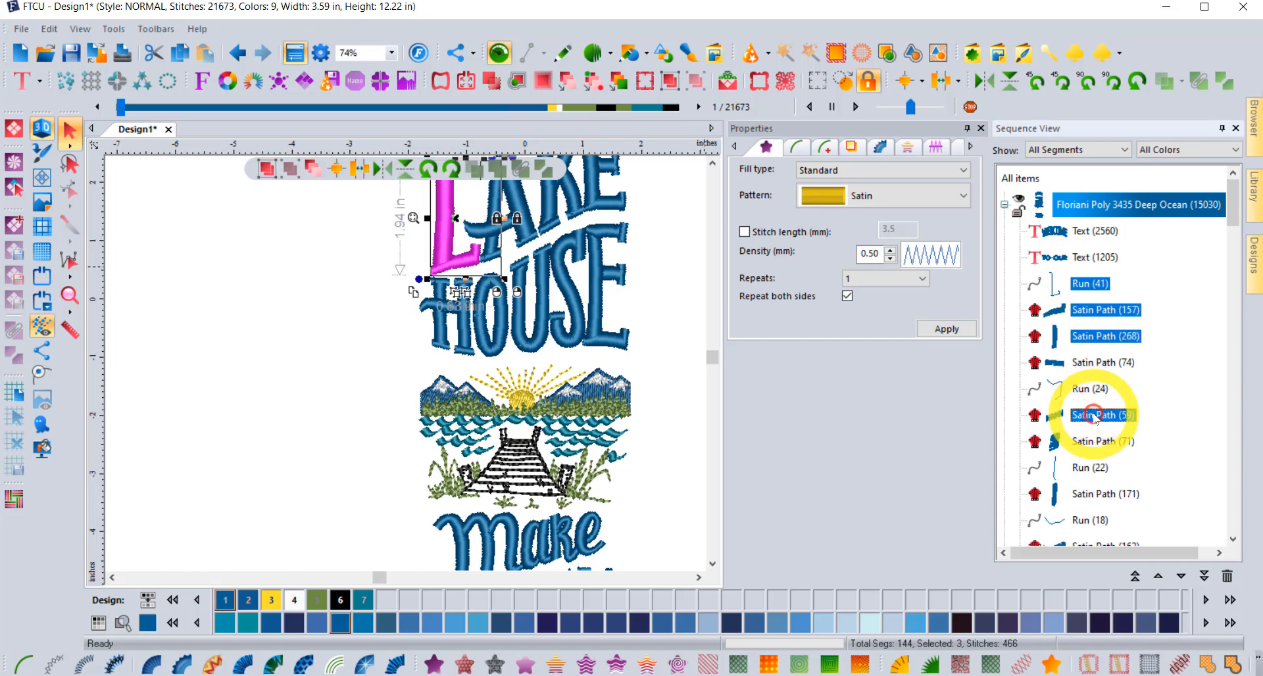
ctrl+click(1091, 493)
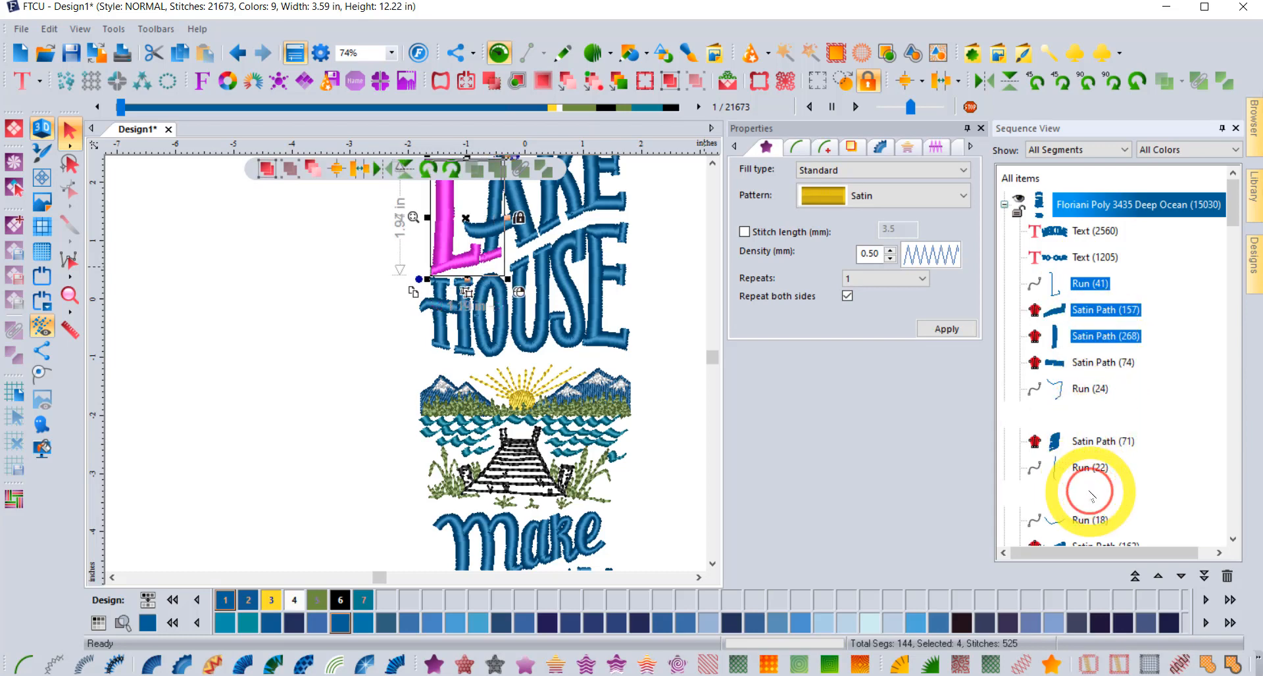
ctrl+click(1093, 466)
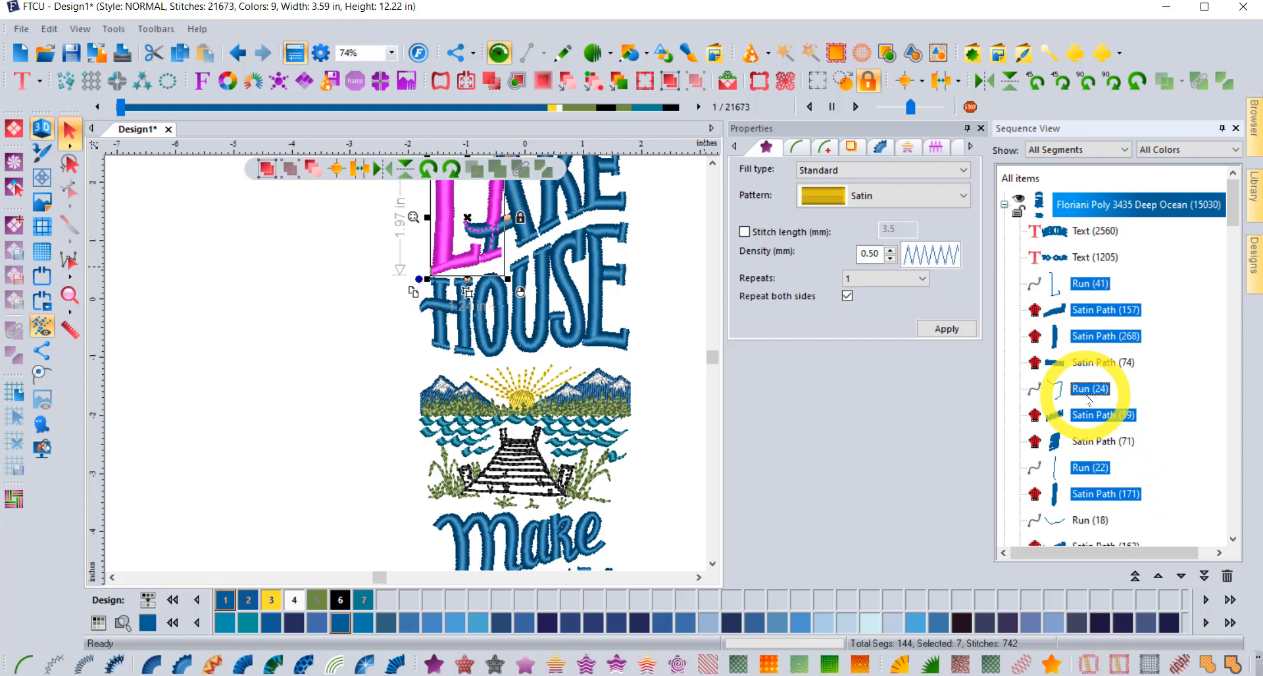
ctrl+click(1093, 362)
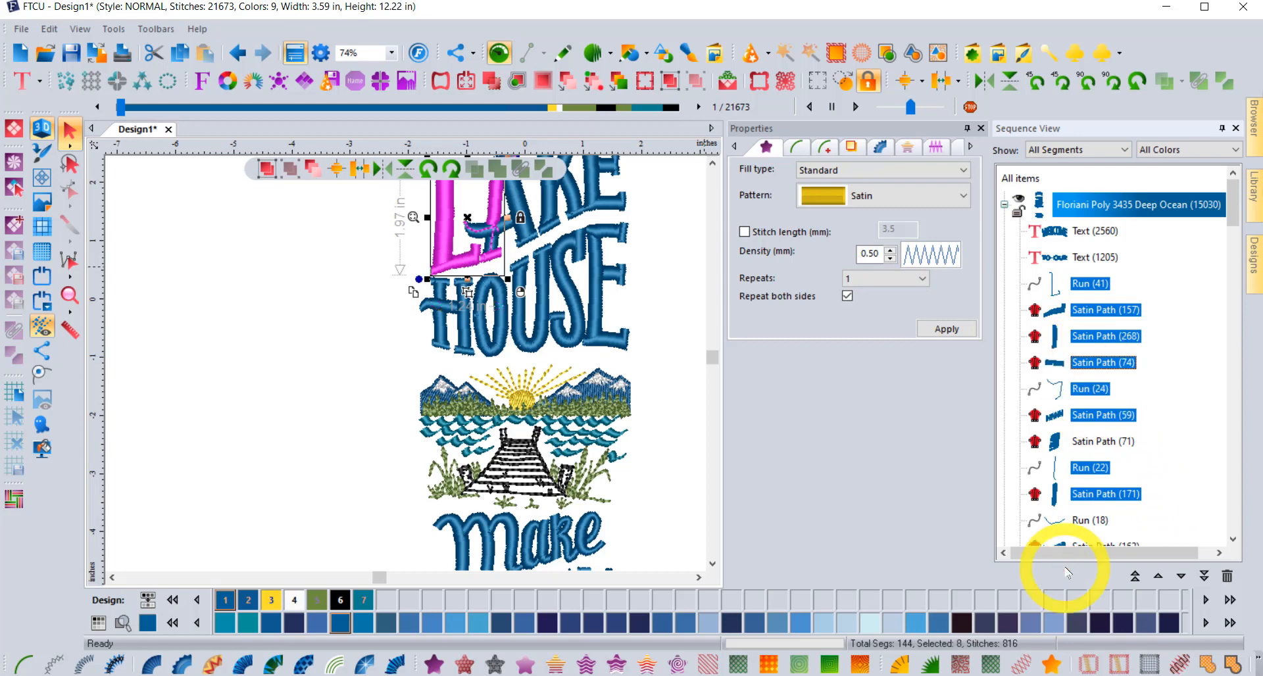
ctrl+click(1093, 441)
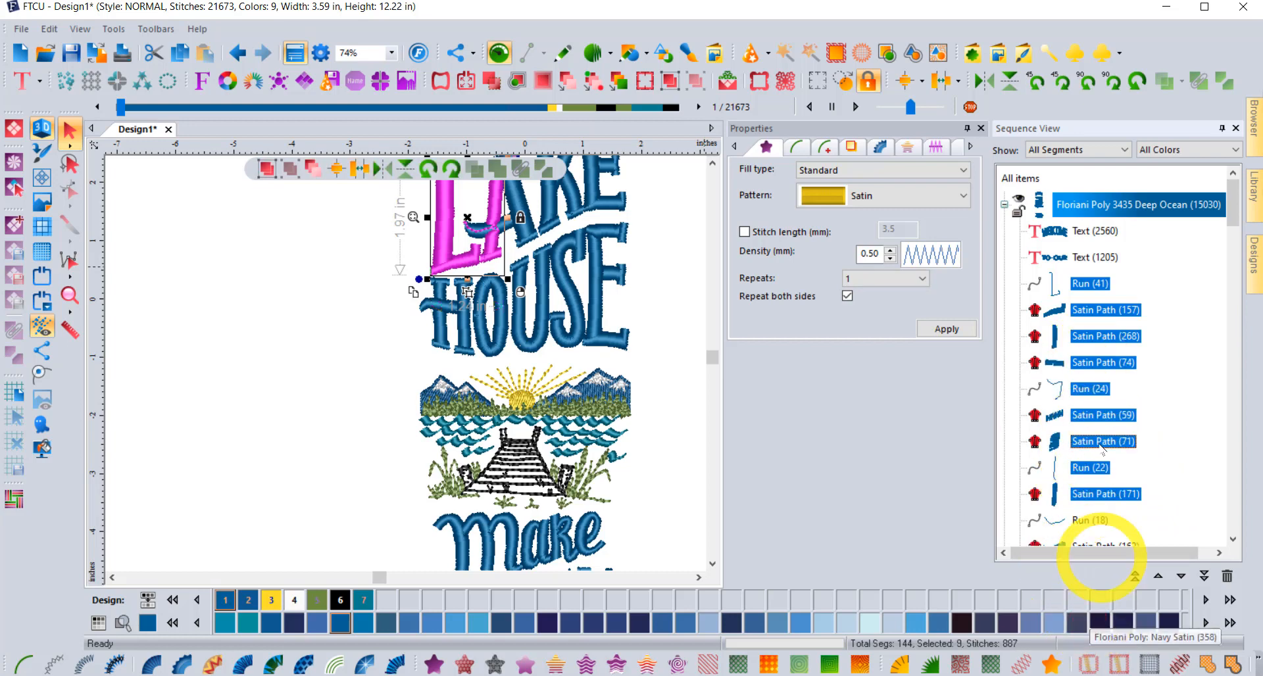
- Remove Satin Path (157) and Satin Path (268) individually from the selection, and clear the remaining selection
ctrl+click(1116, 315)
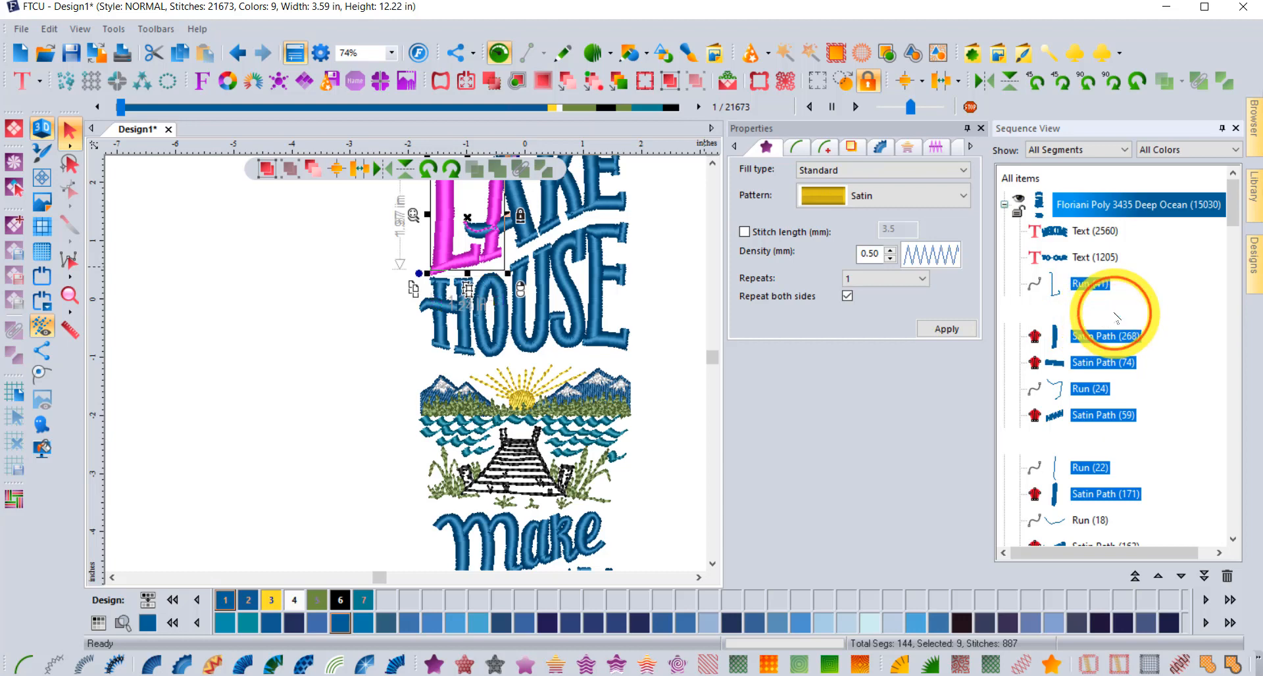
ctrl+click(1113, 338)
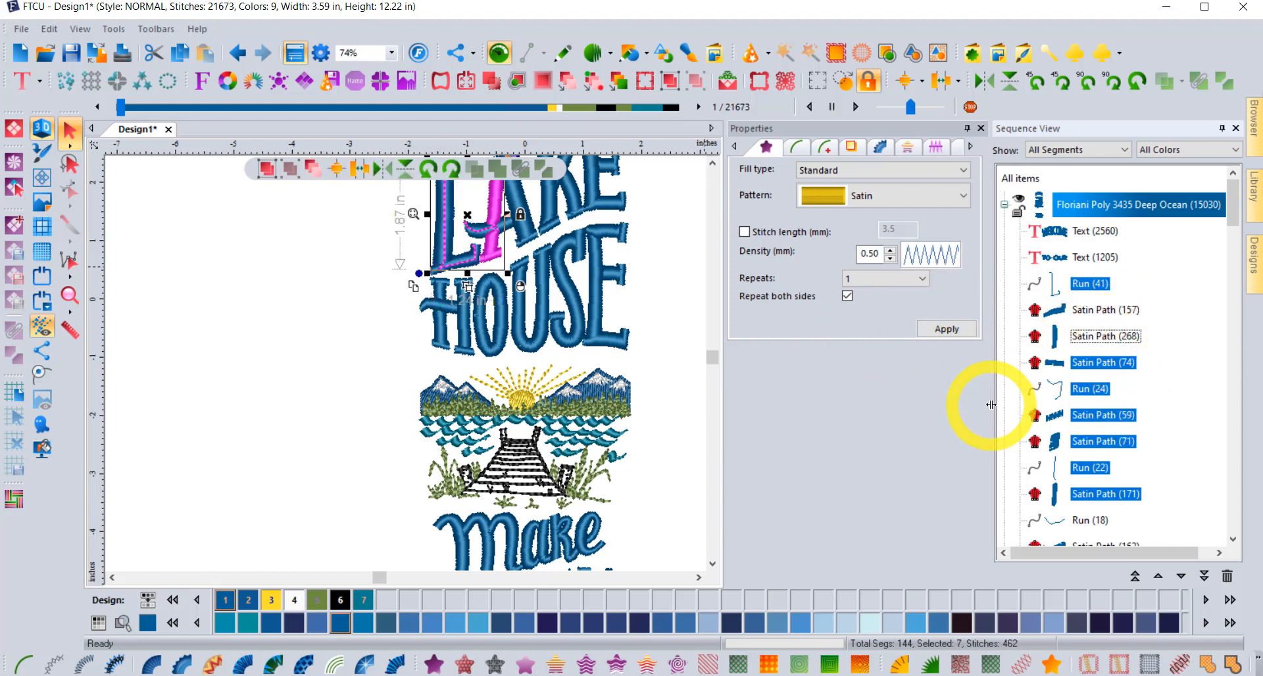
click(662, 263)
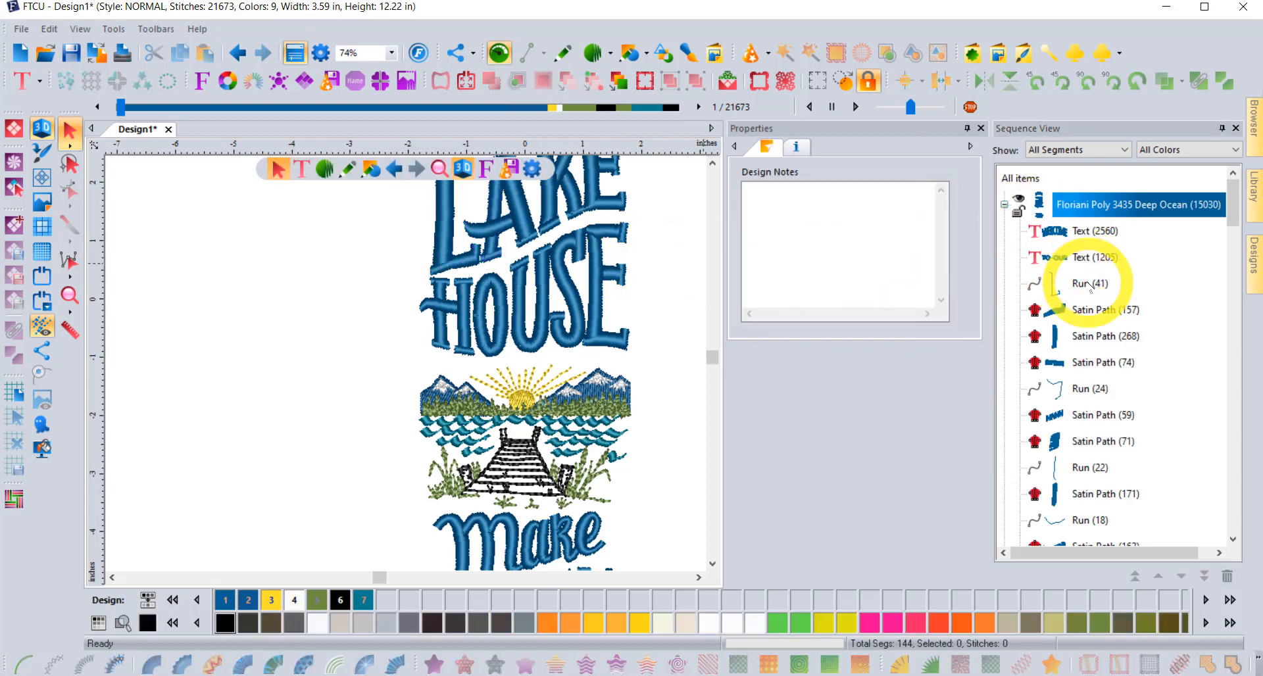
- Select the whole LAKE HOUSE lettering as the sequence range from Run (41) through Satin Path (59) after Run (11)
click(1090, 283)
scroll(1105, 339, down, 1)
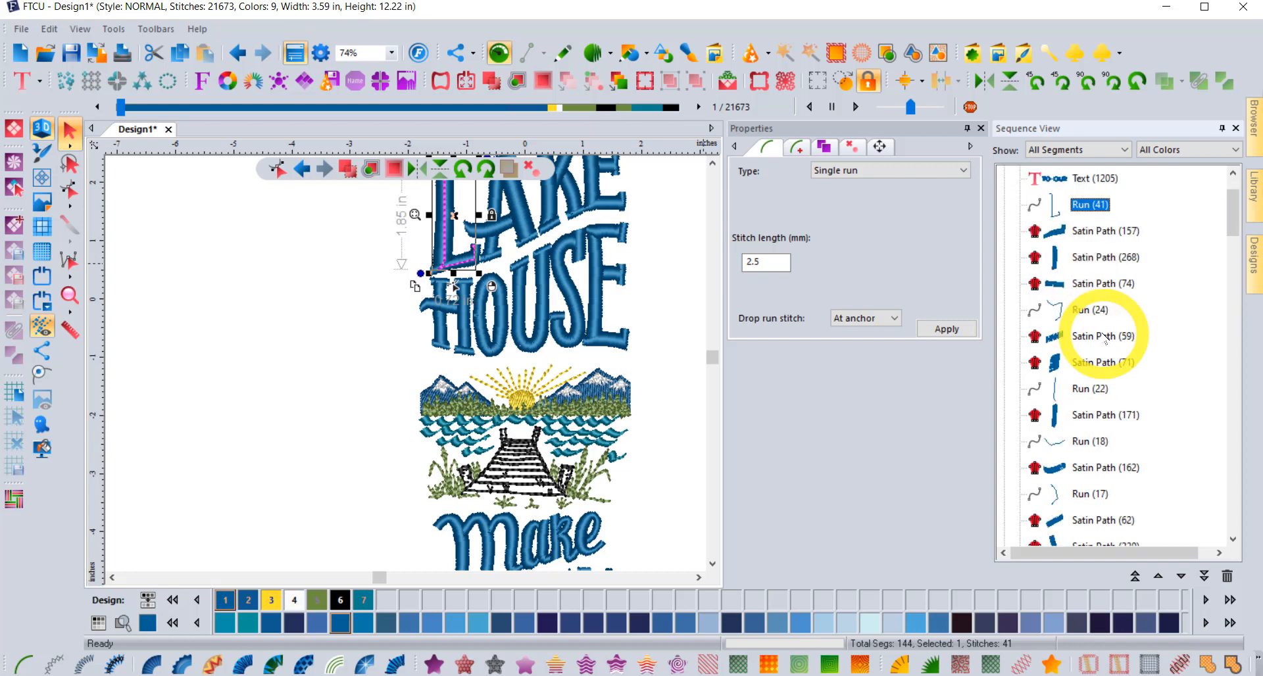
scroll(1105, 339, down, 10)
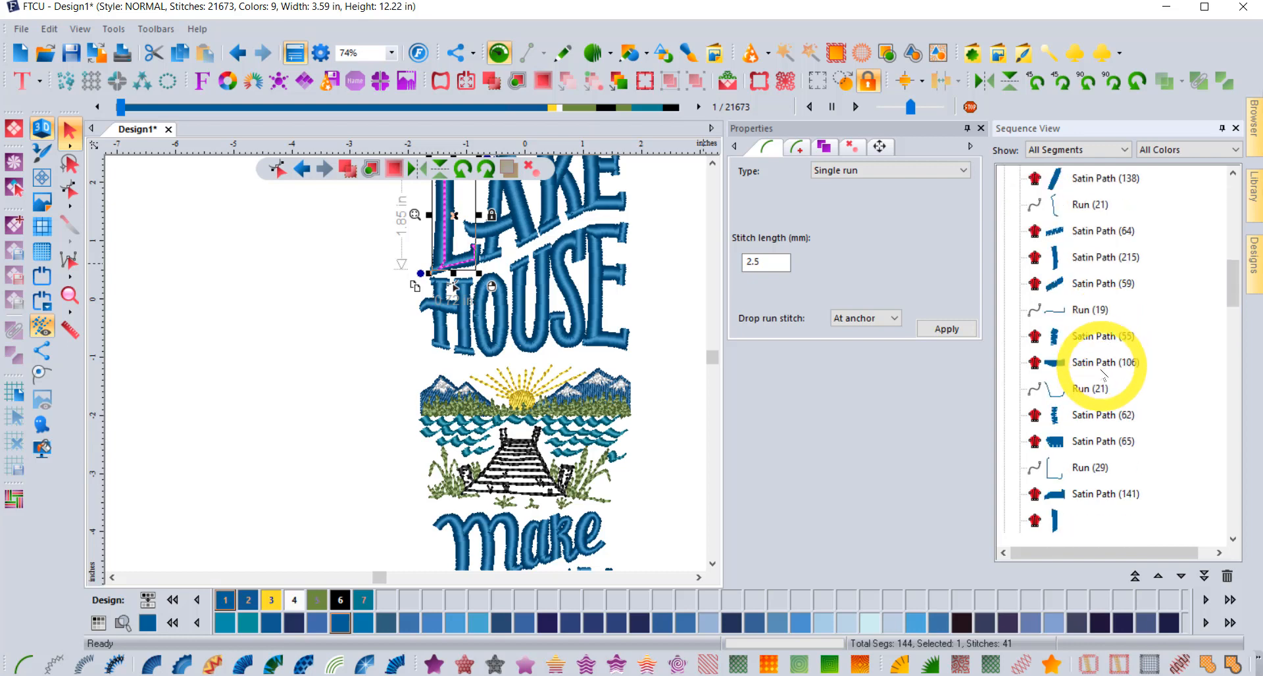
scroll(1103, 373, down, 10)
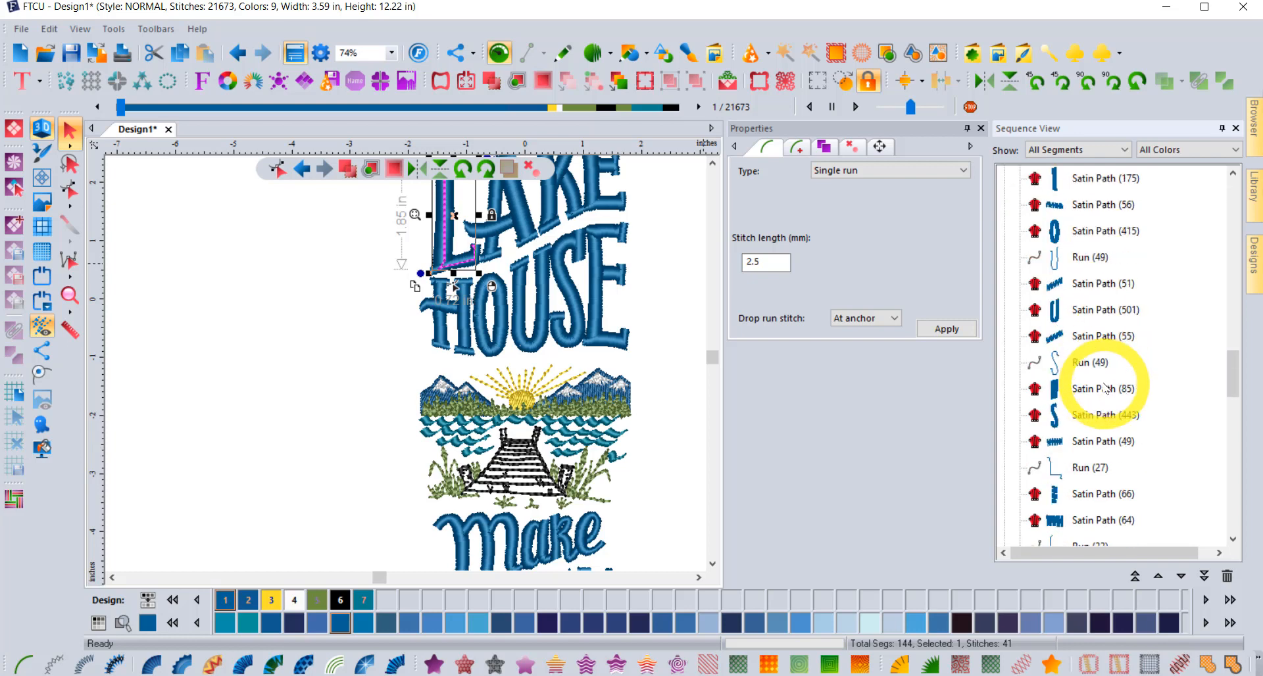
scroll(1105, 388, down, 6)
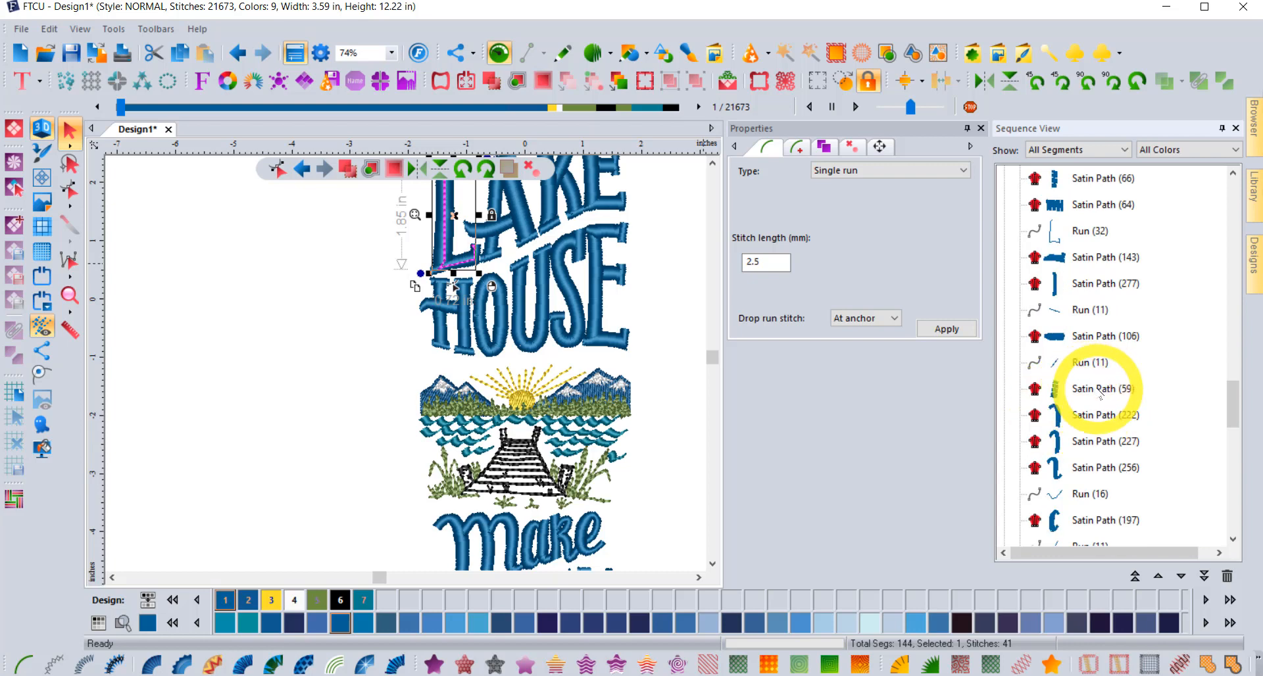
shift+click(1098, 391)
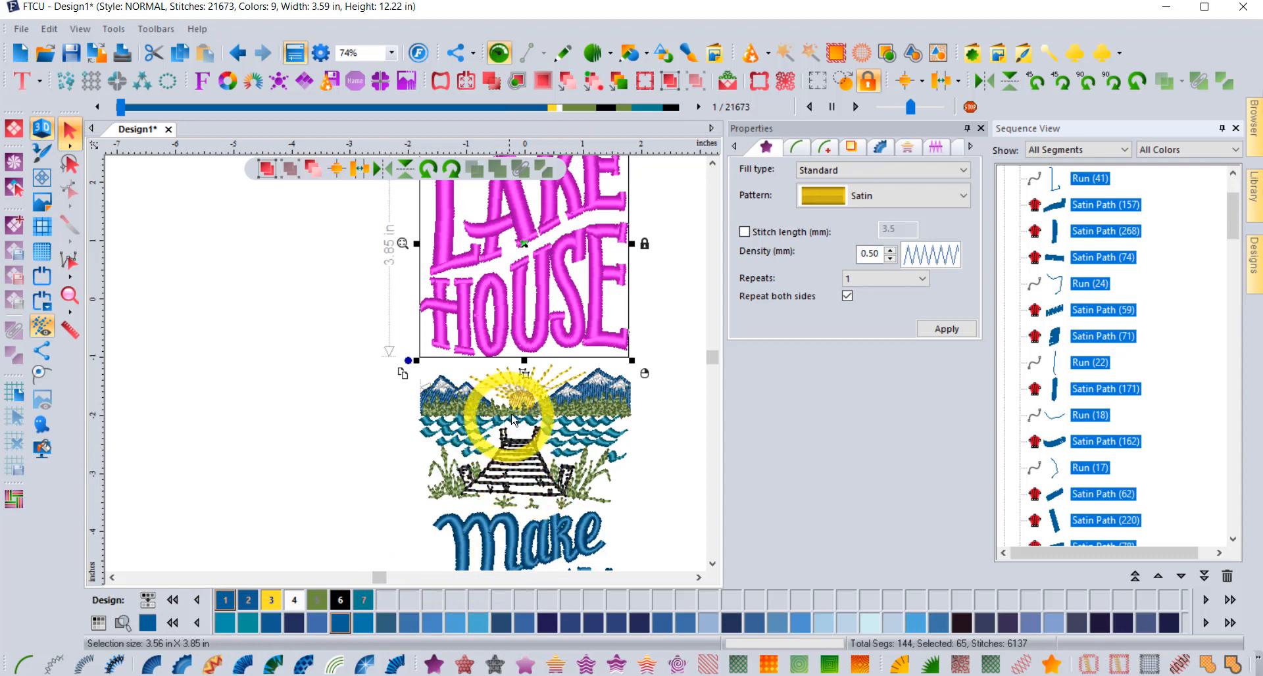
- Group the selected LAKE HOUSE segments, check the group by reselecting it in the design, and clear the selection
click(265, 171)
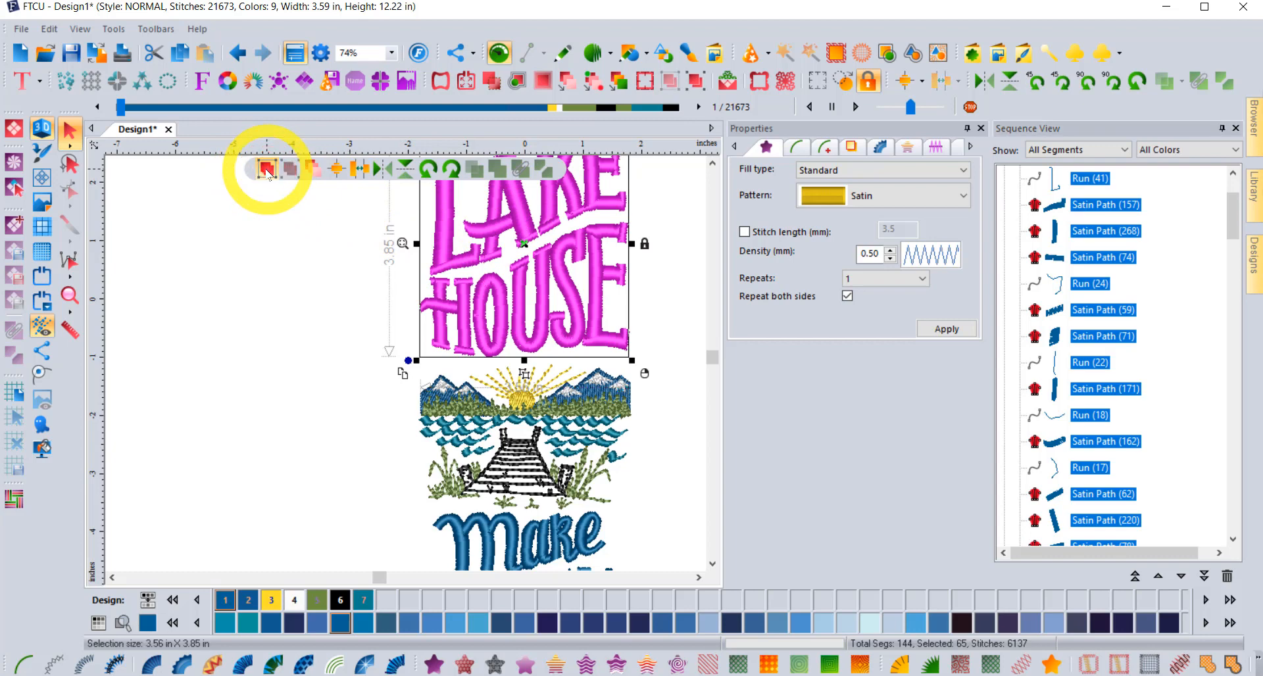
click(305, 330)
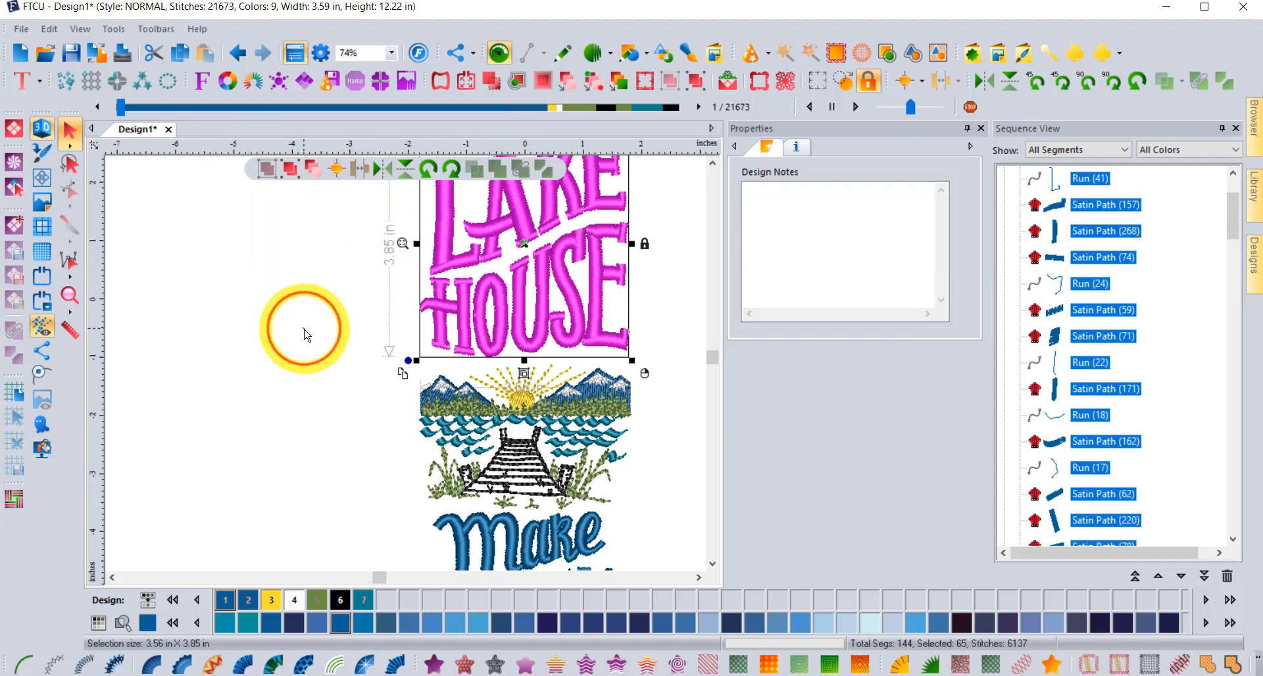
click(520, 225)
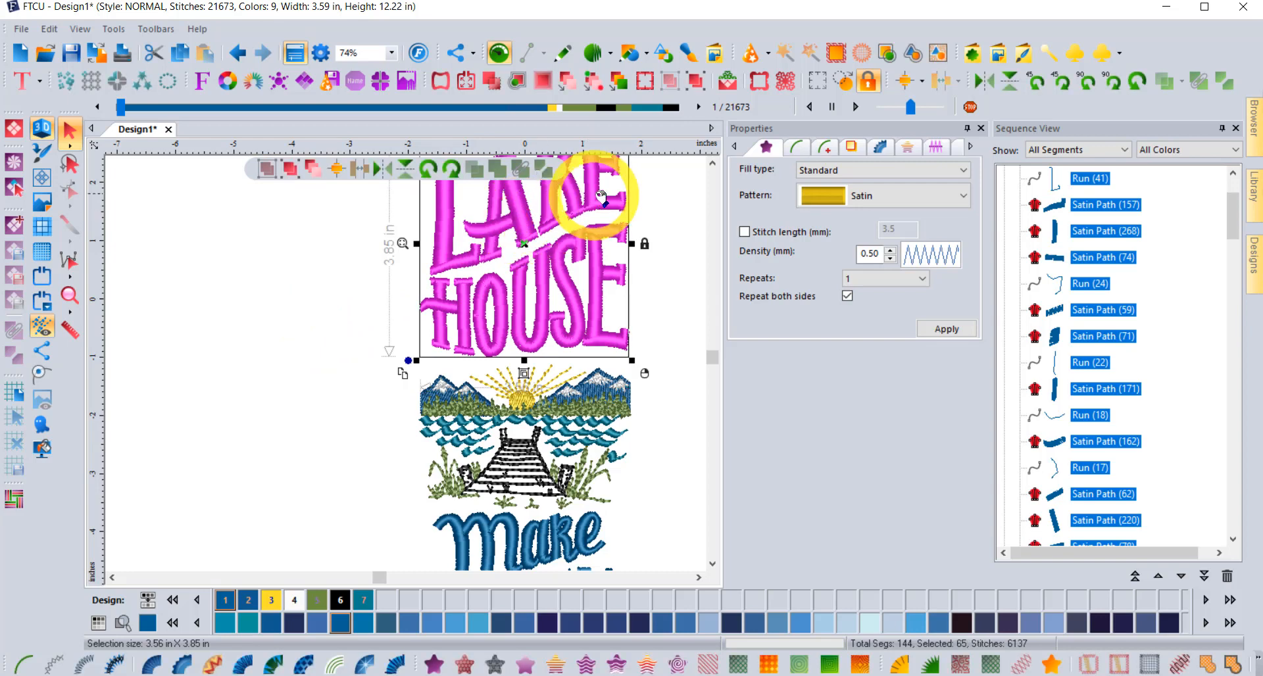
click(661, 248)
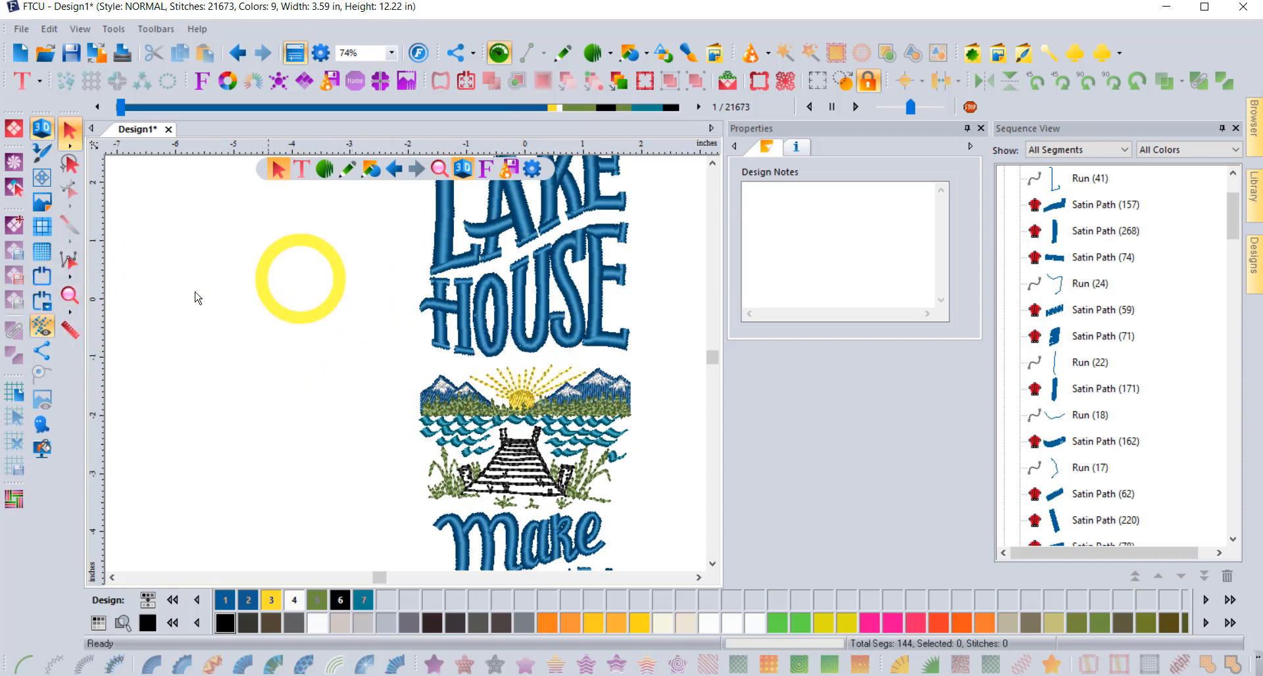
- Fit the whole design in view and set the zoom to 100% on the LAKE HOUSE lettering
click(69, 294)
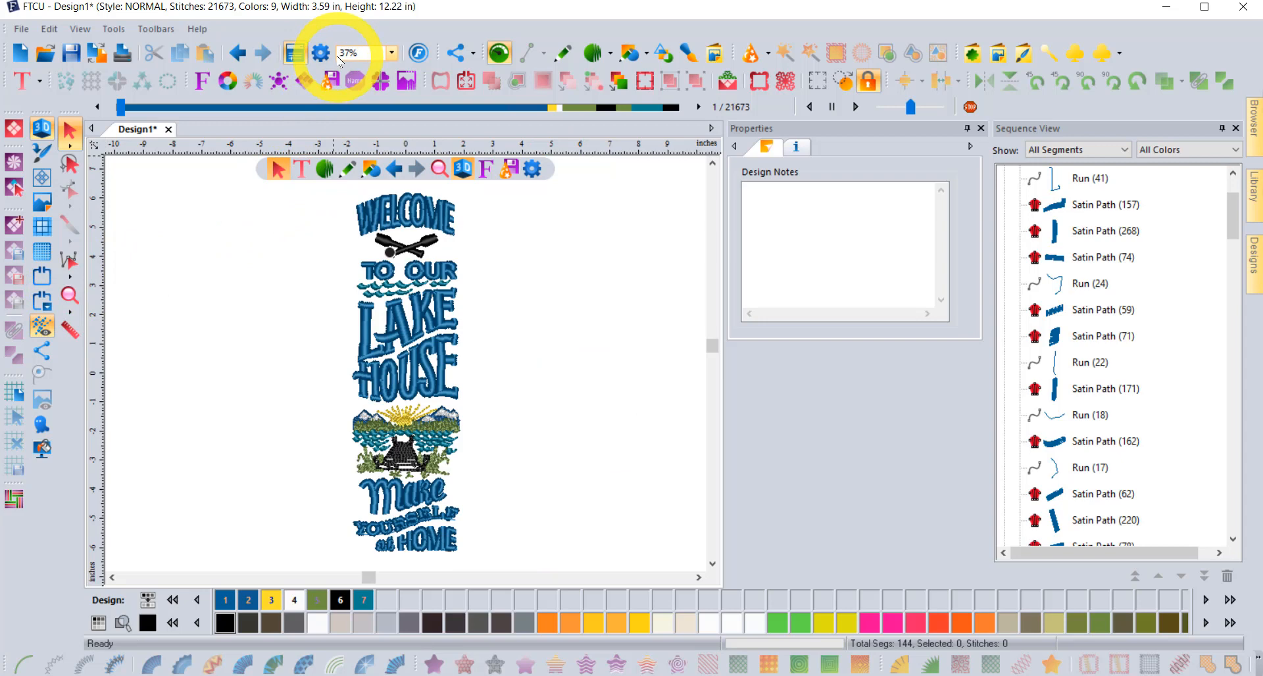
click(391, 53)
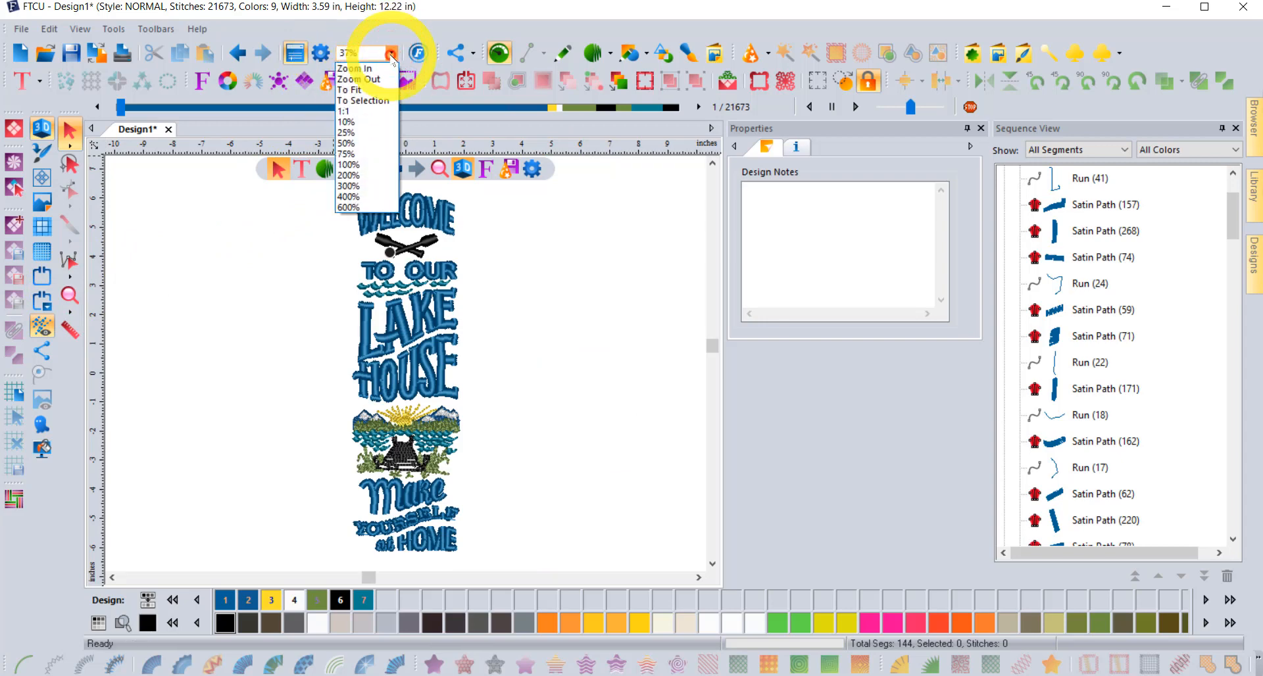
click(363, 165)
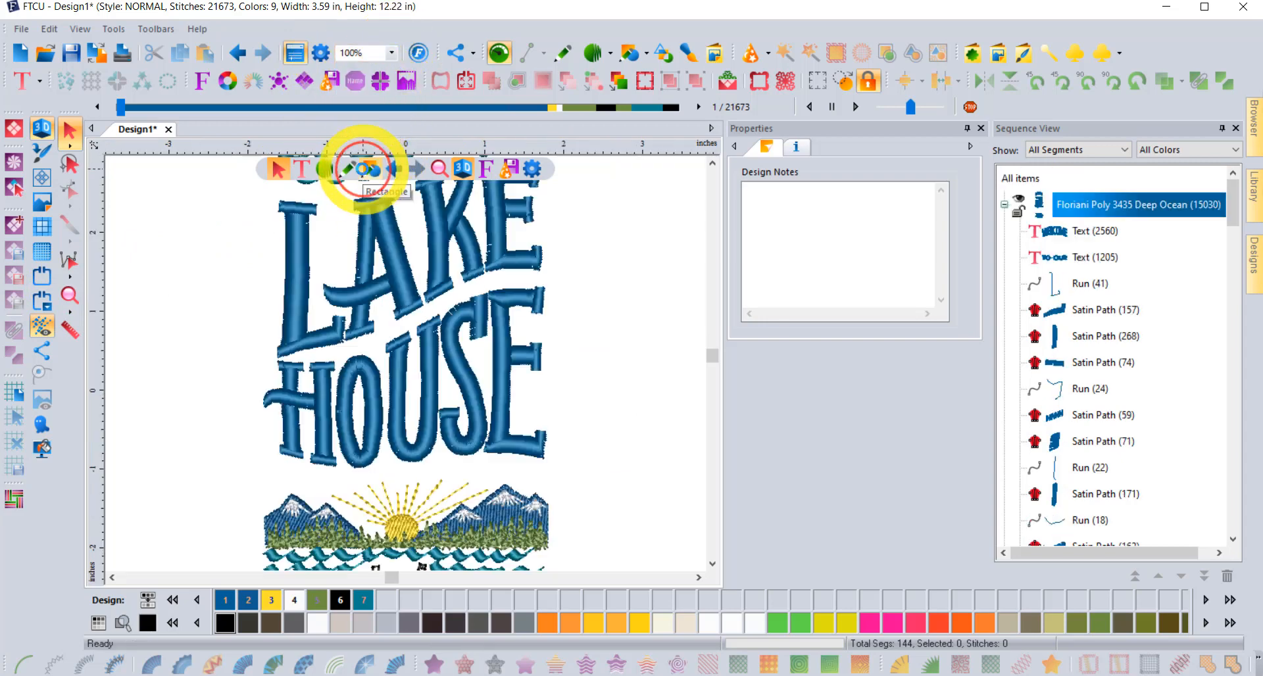
- Set the zoom to 600% on the lettering, magnify the stitches up to 9600%, and zoom back out to the whole design
click(391, 52)
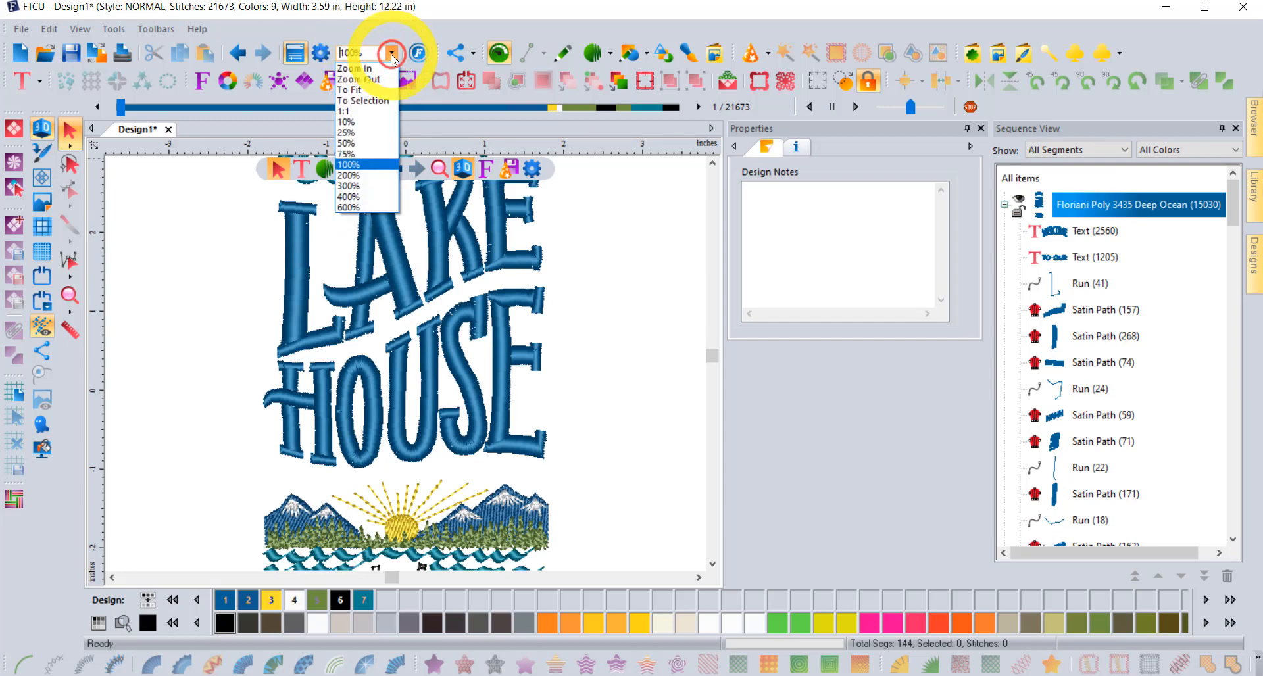
click(365, 206)
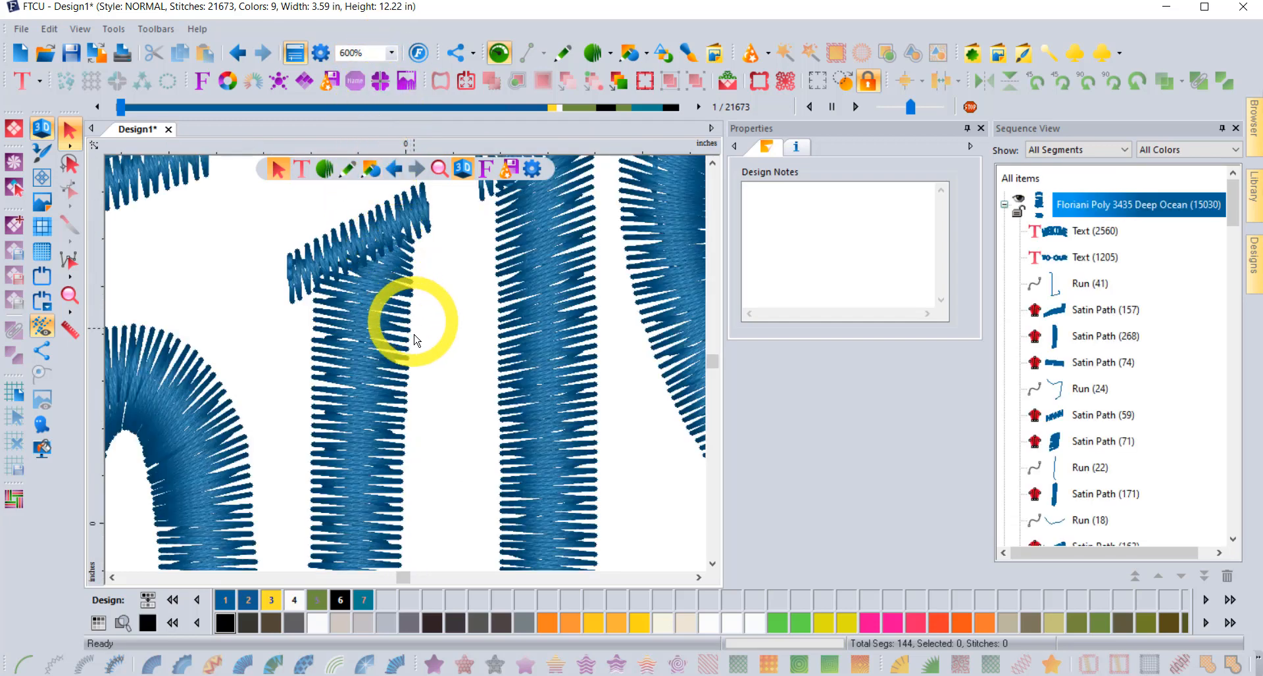
scroll(402, 332, up, 1)
scroll(403, 333, up, 1)
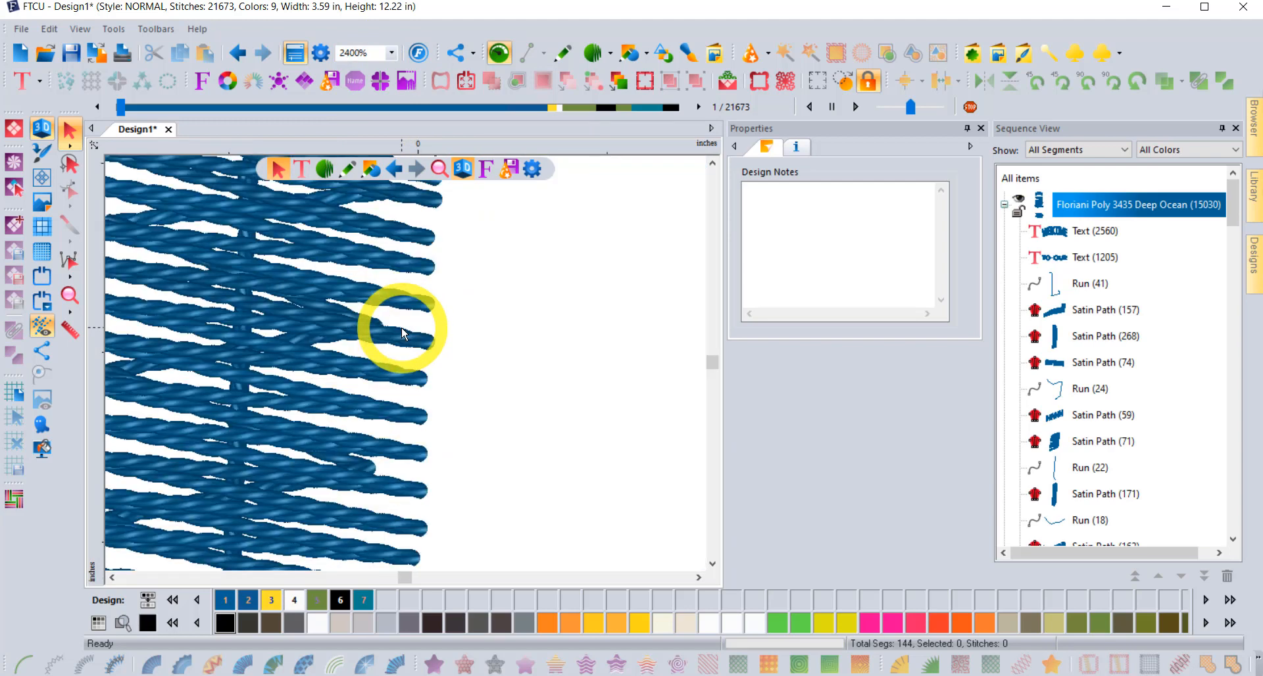
scroll(401, 328, up, 1)
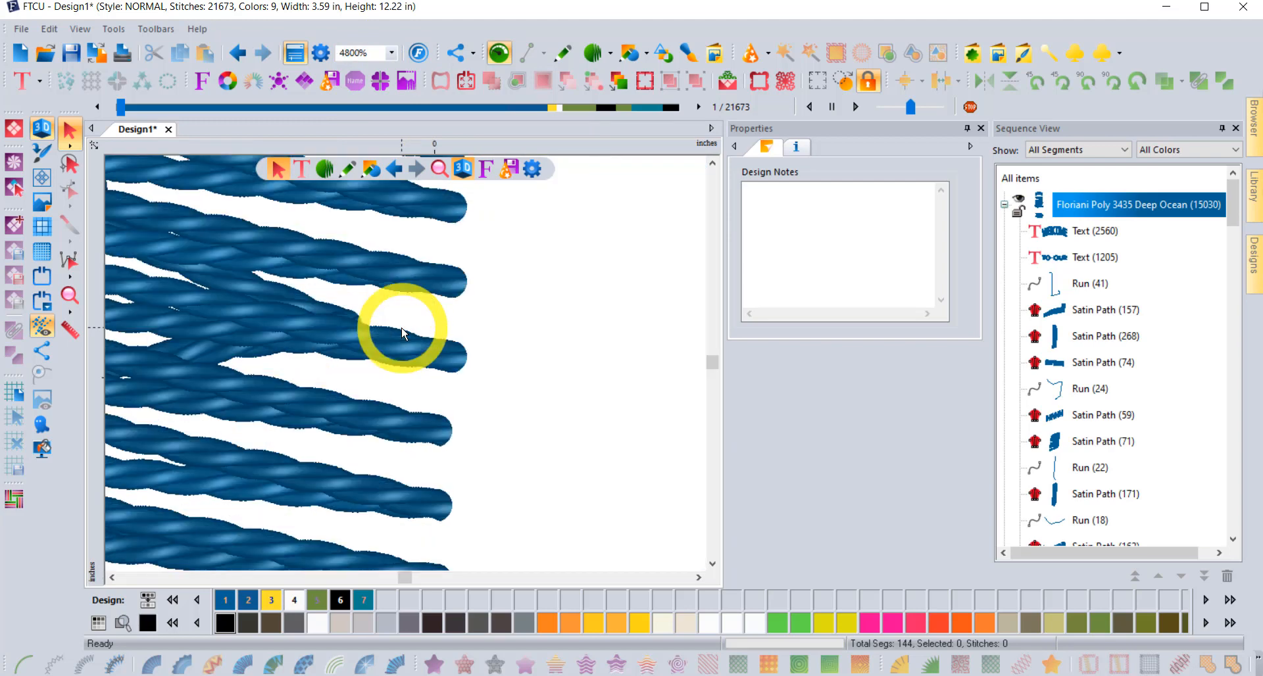
scroll(408, 335, up, 1)
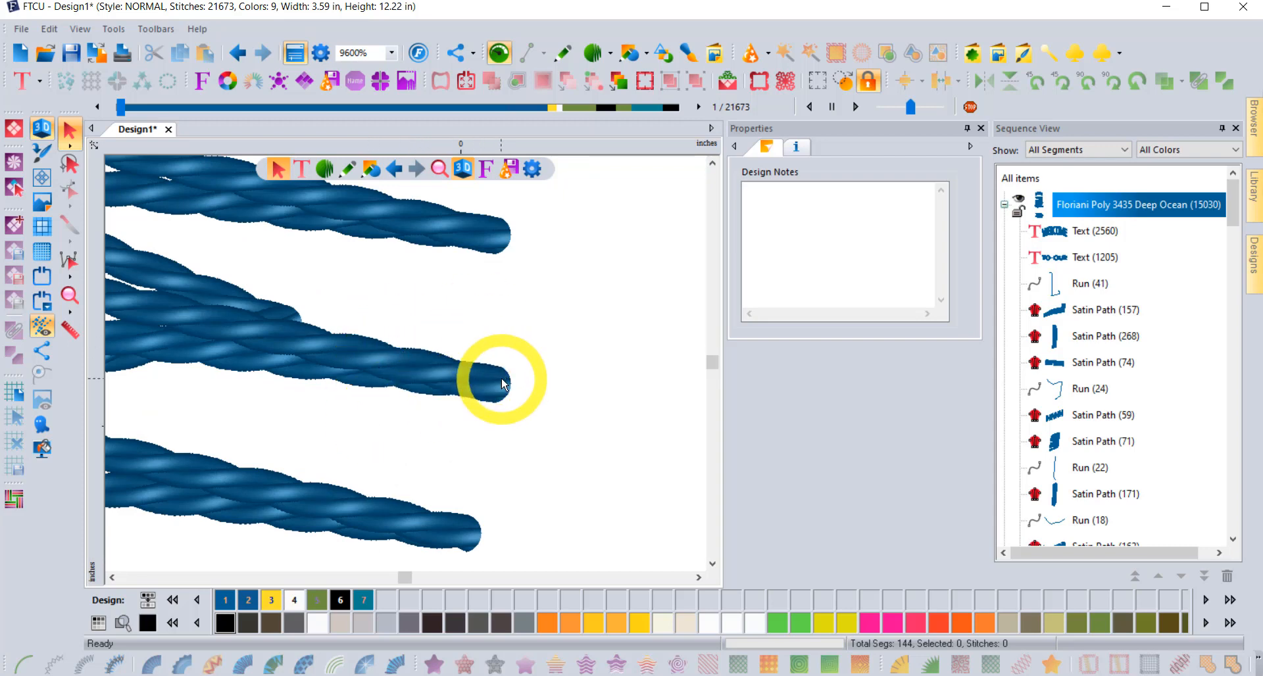
scroll(501, 382, down, 7)
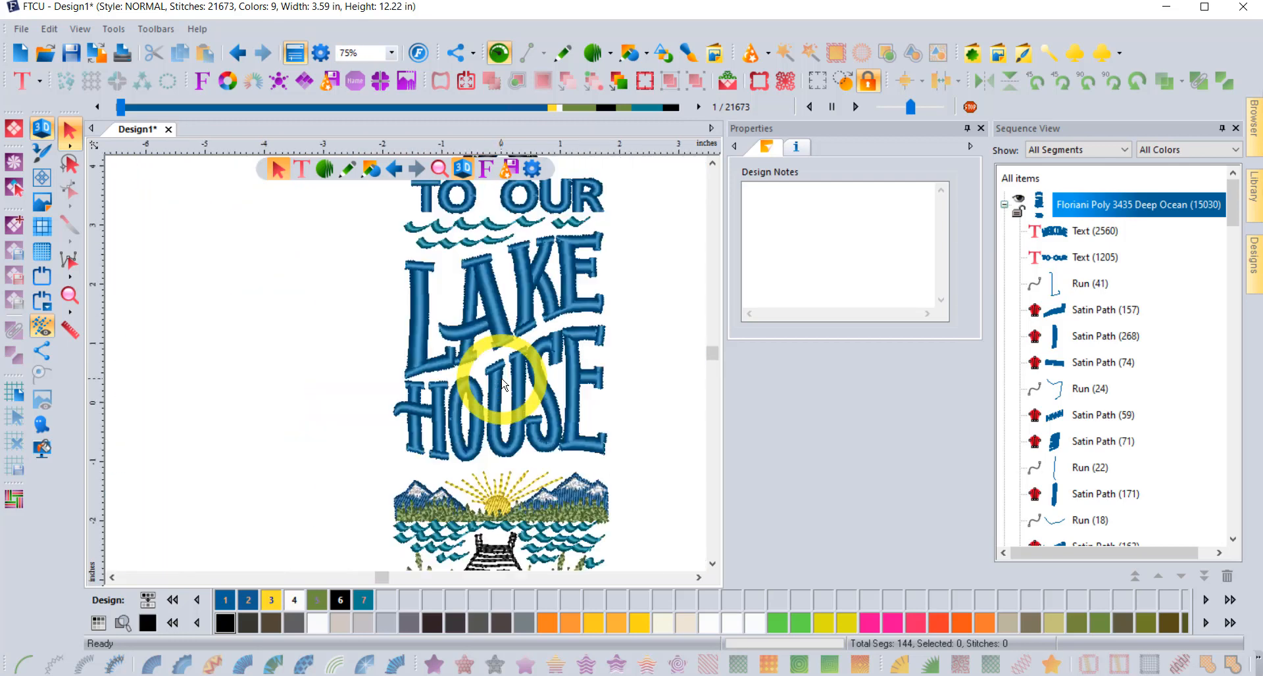
scroll(503, 383, down, 3)
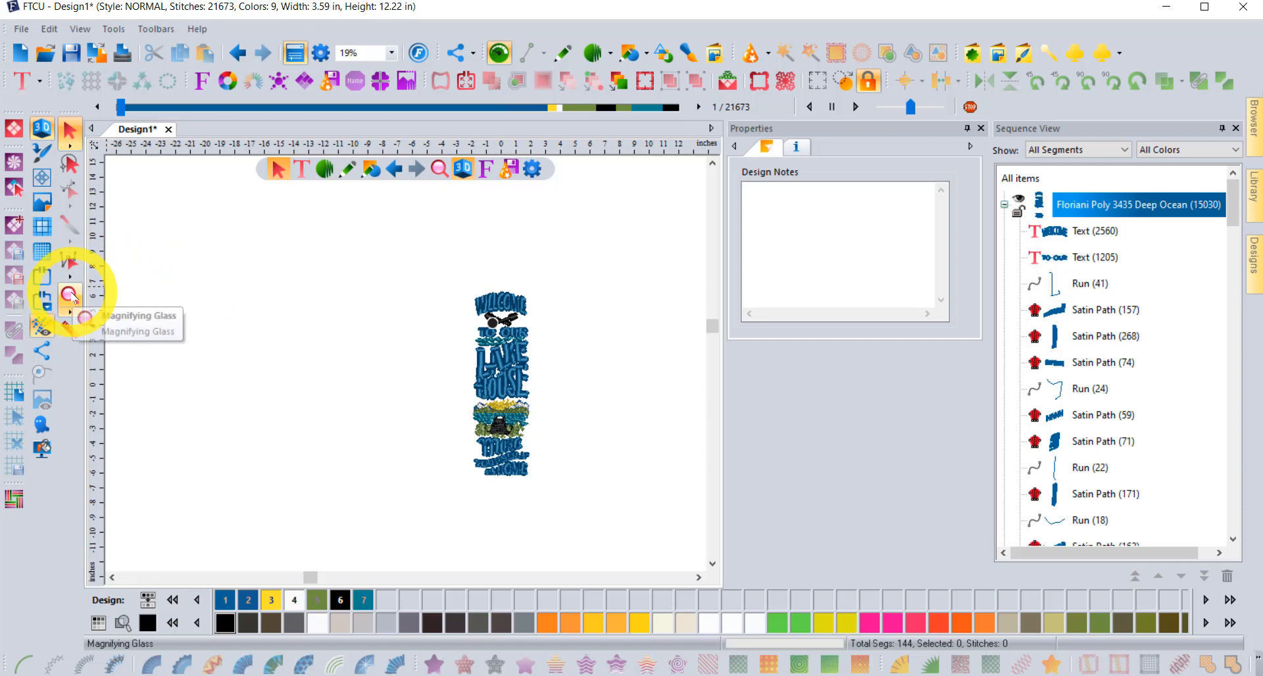
- Zoom in and out with the Magnifying Glass on the WELCOME lettering, the crossed oars and the end of LAKE
click(70, 296)
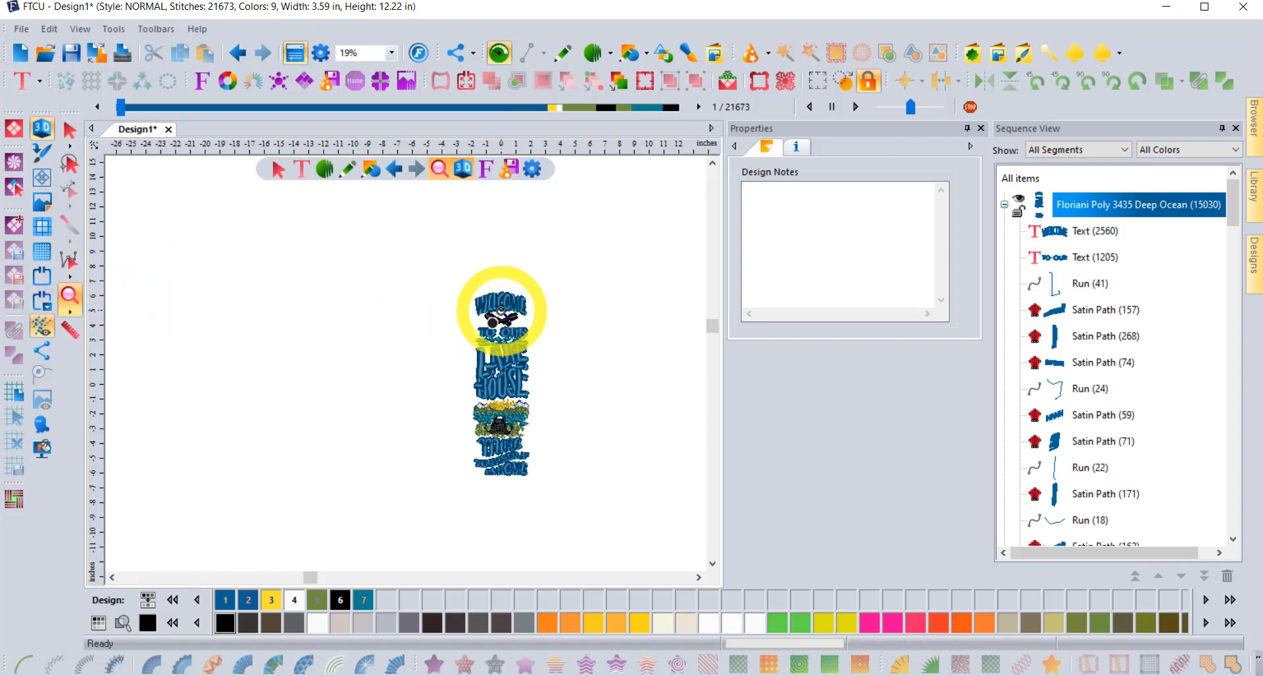
click(501, 311)
click(501, 311)
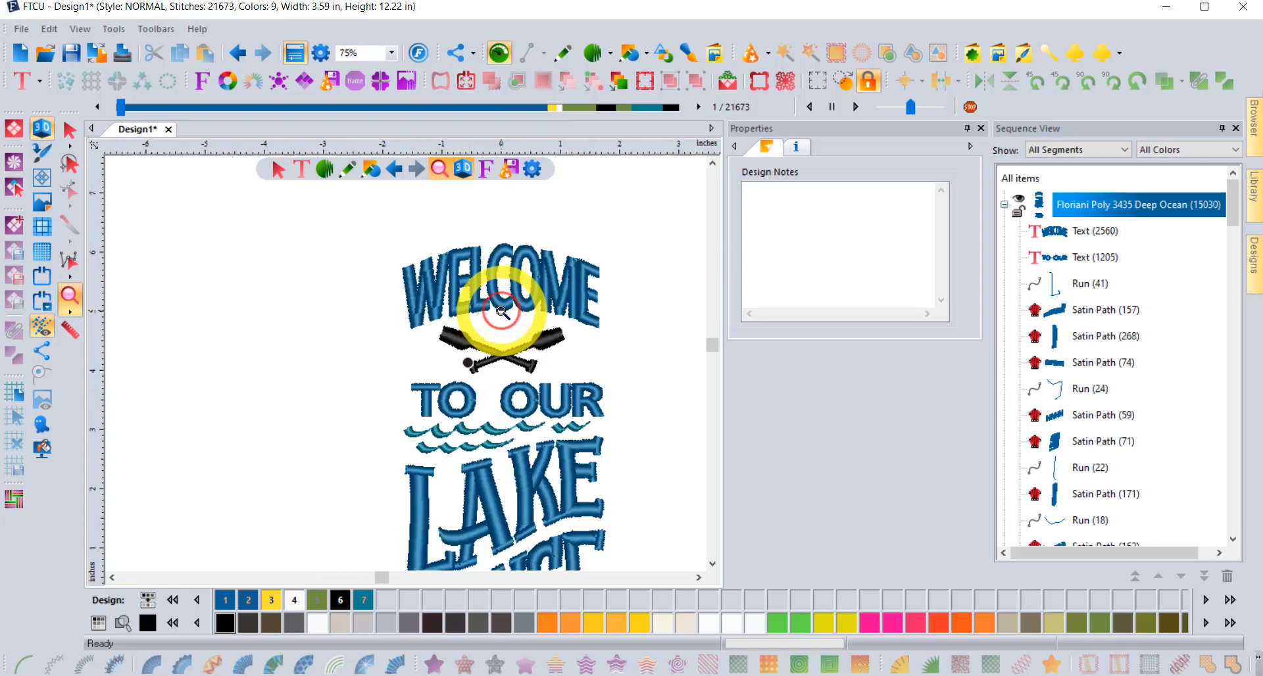
click(486, 341)
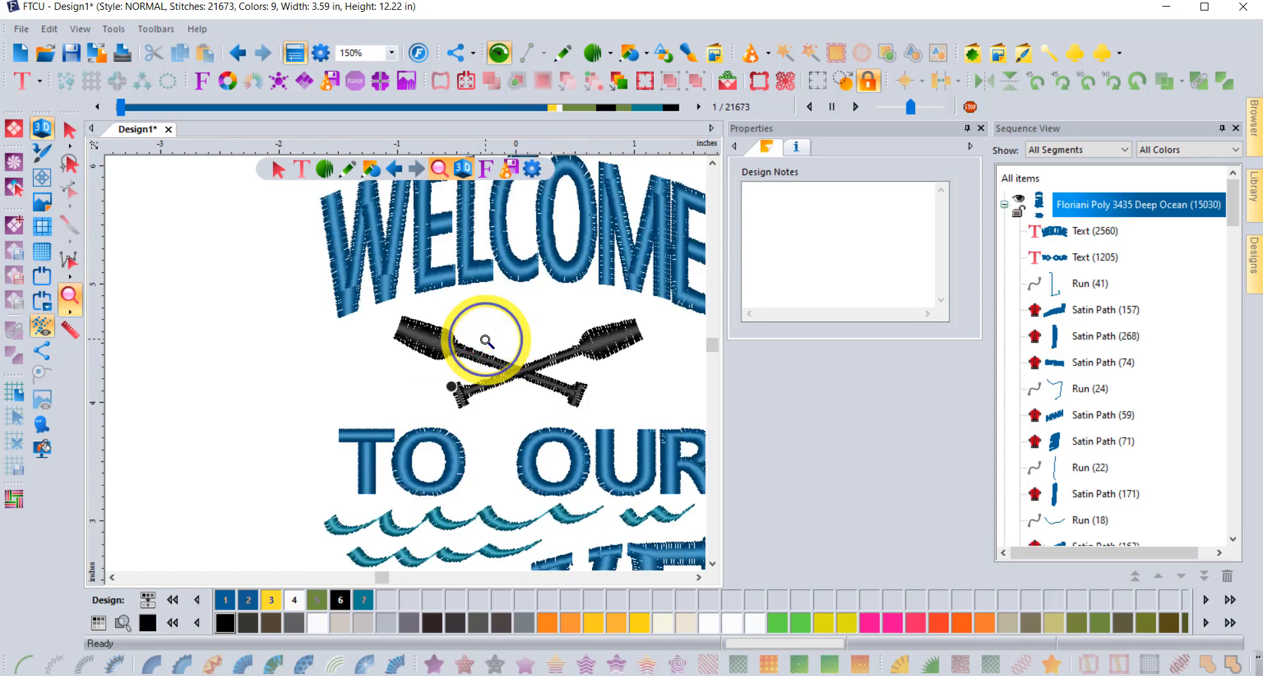
right_click(486, 341)
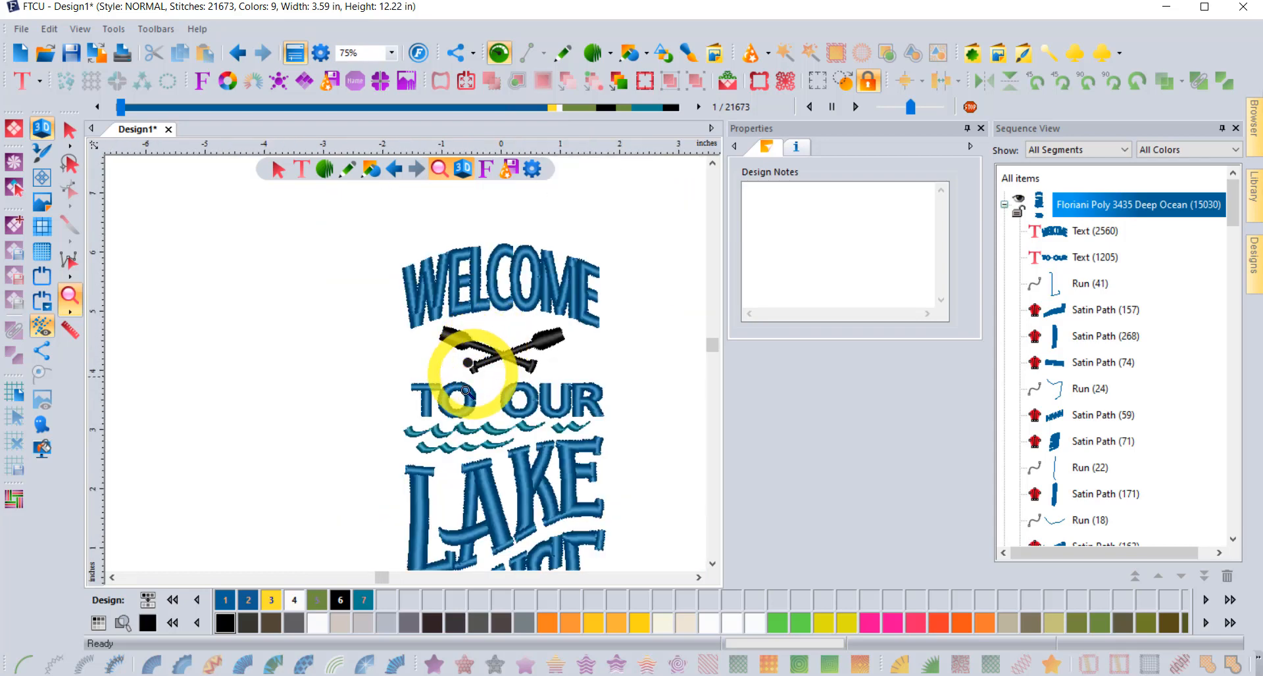
click(605, 511)
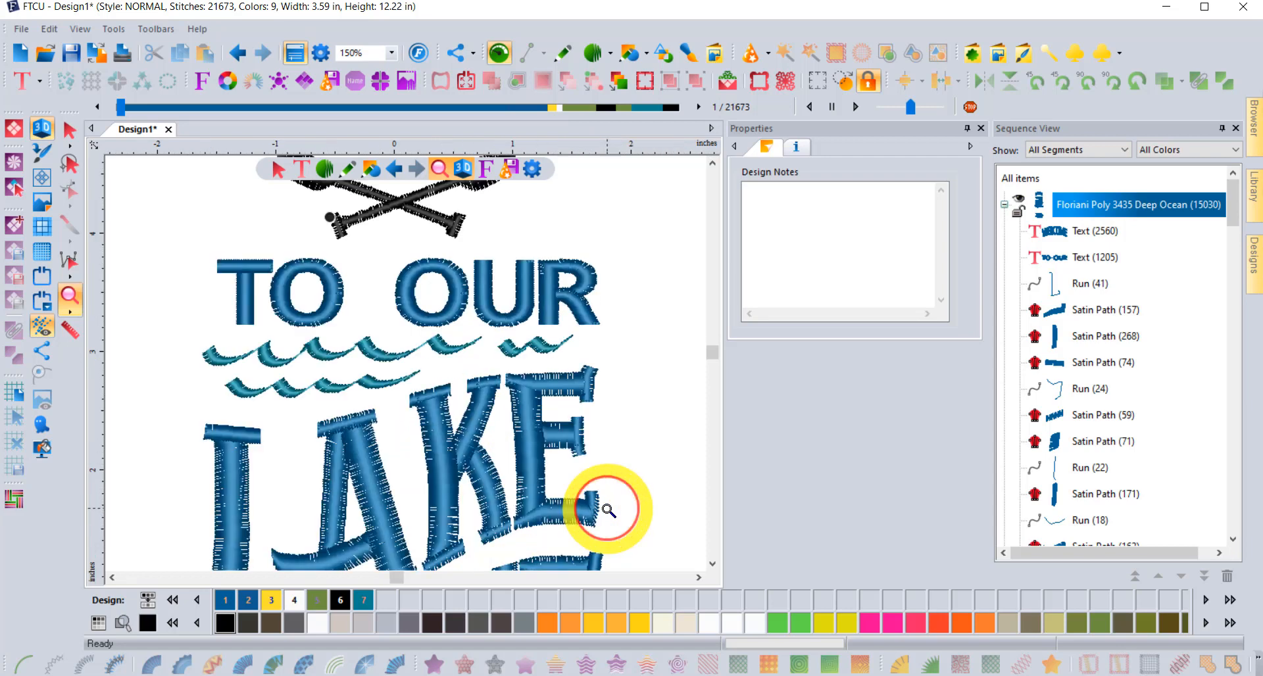
click(583, 511)
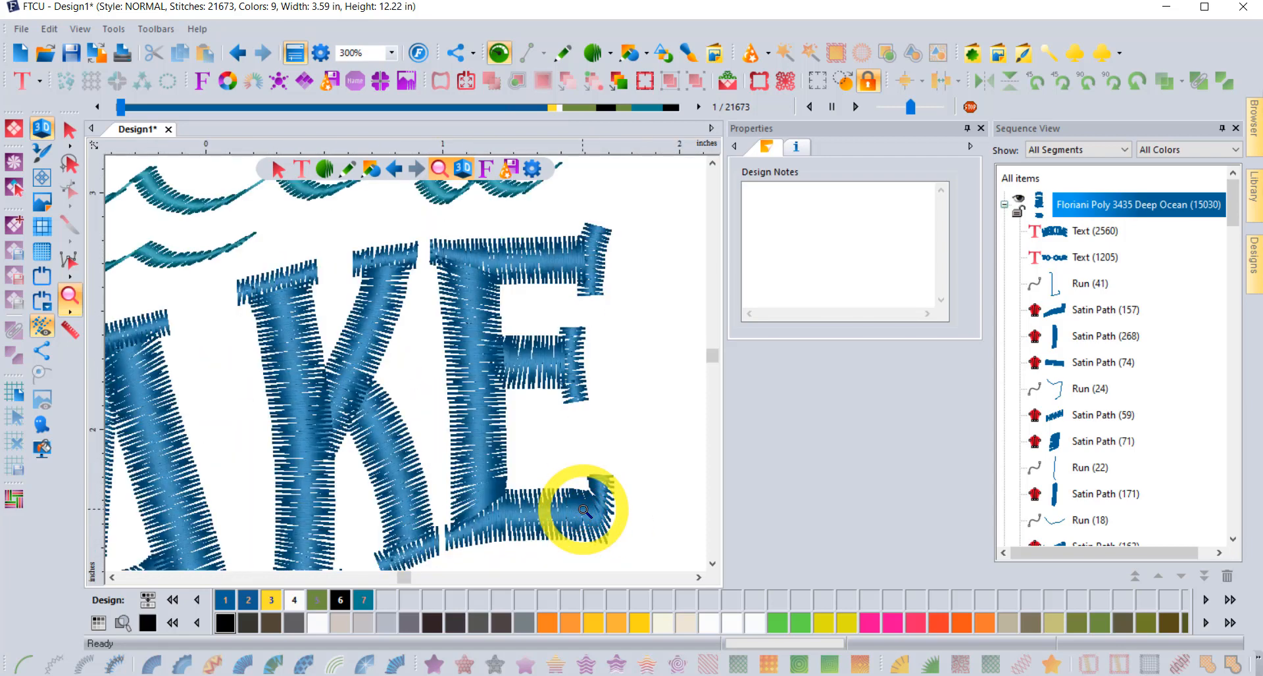
right_click(584, 510)
right_click(583, 510)
right_click(581, 509)
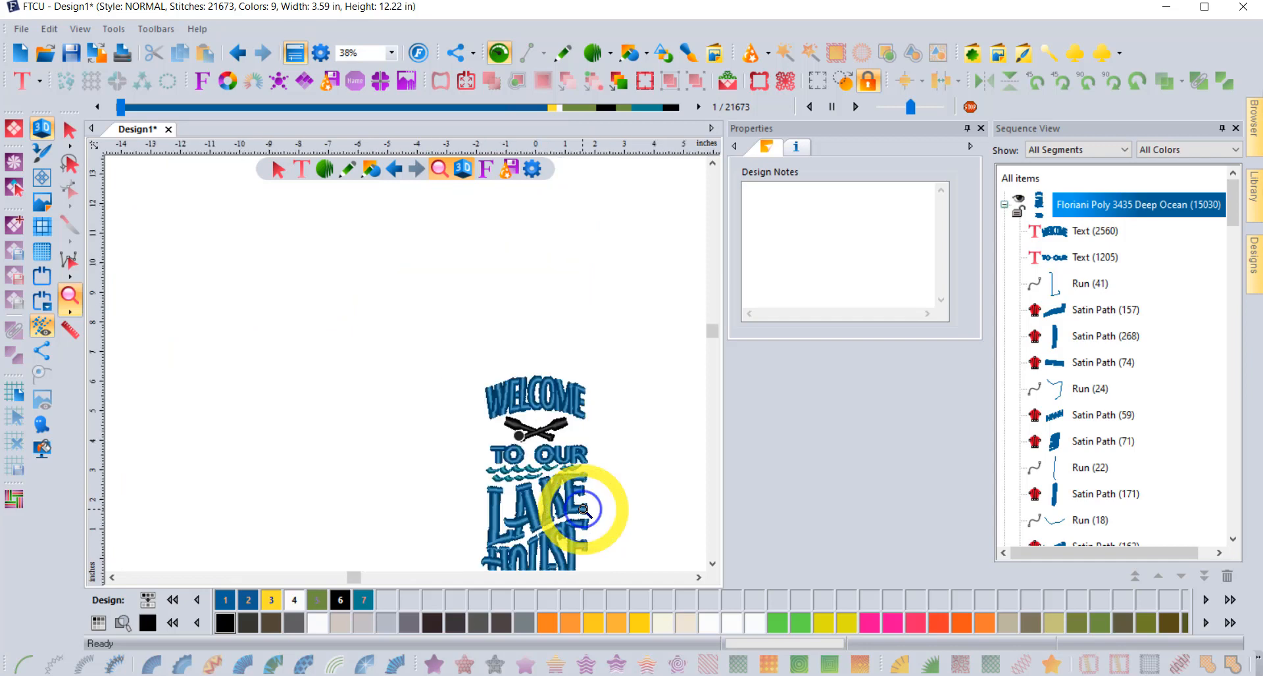
- Magnify the W of WELCOME with a Magnifying Glass zoom window, and fit the whole design back in view
click(497, 385)
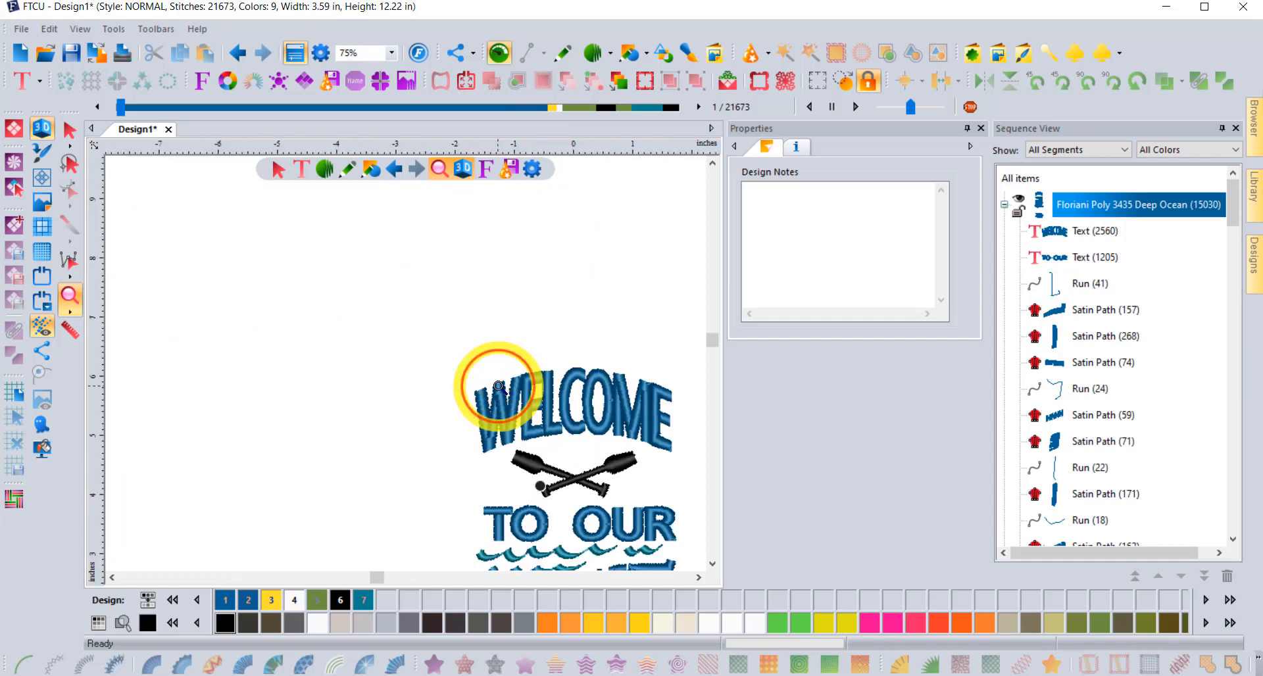
click(501, 433)
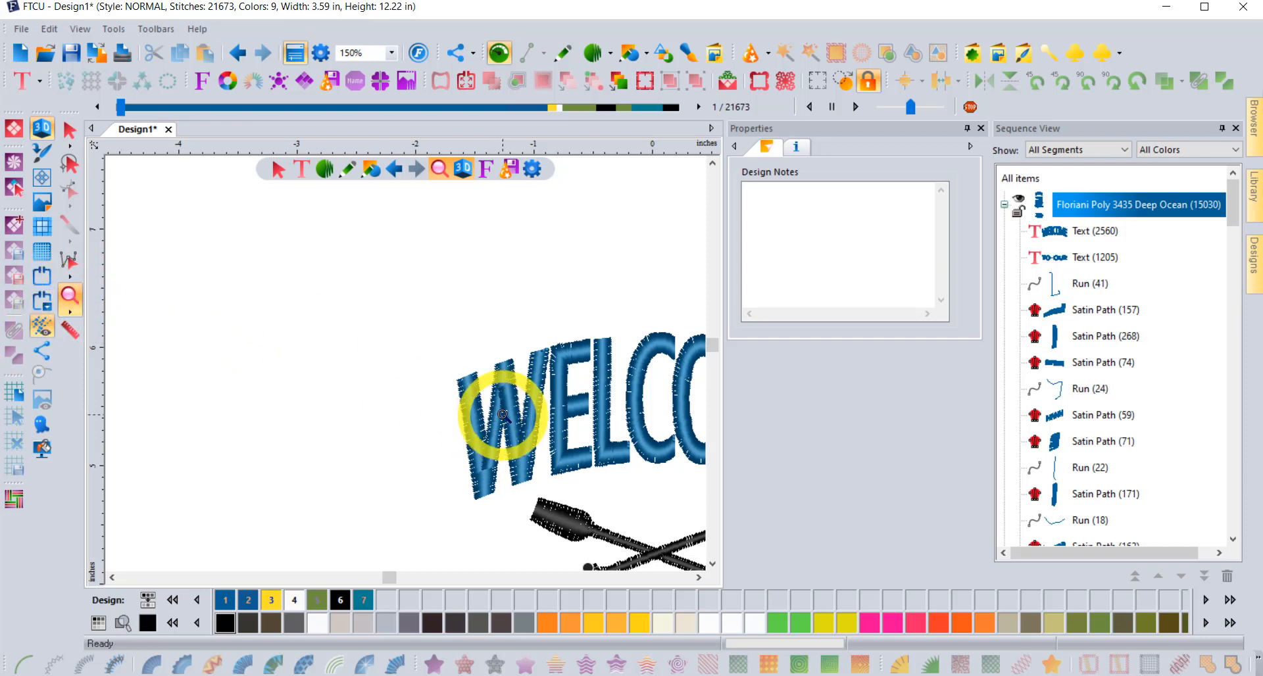
mouse_move(425, 332)
mouse_down()
mouse_move(465, 393)
mouse_move(583, 493)
mouse_up()
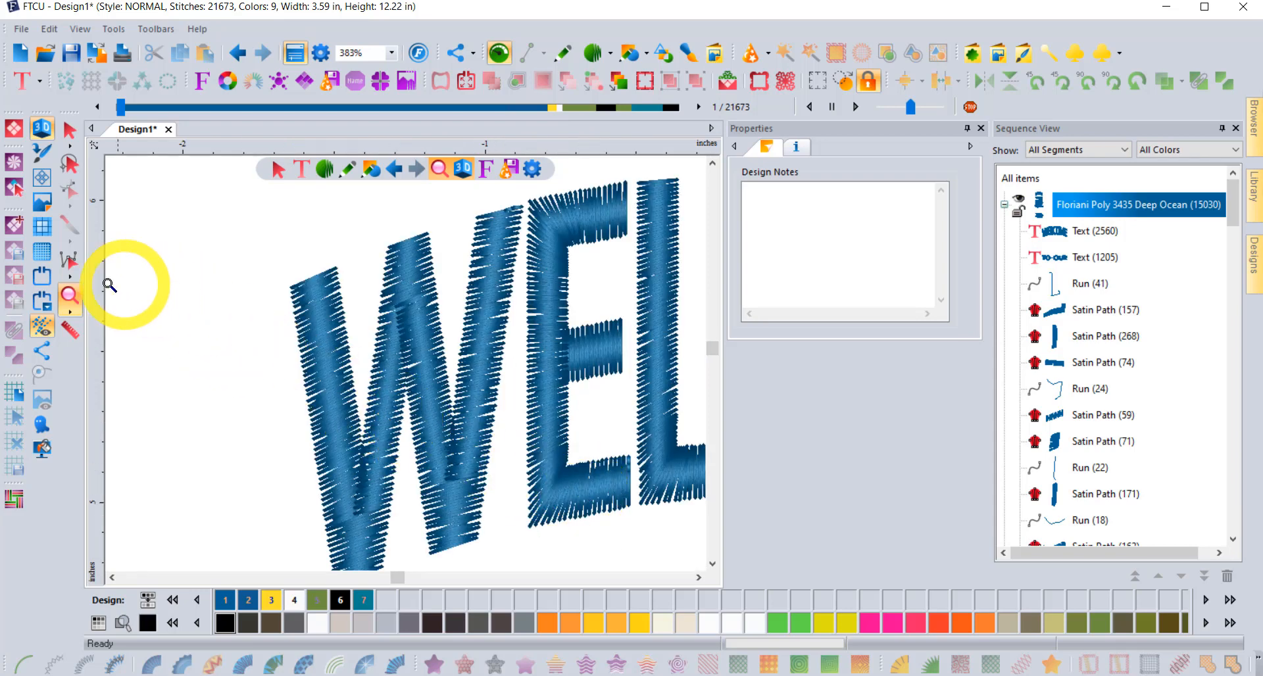
double_click(70, 293)
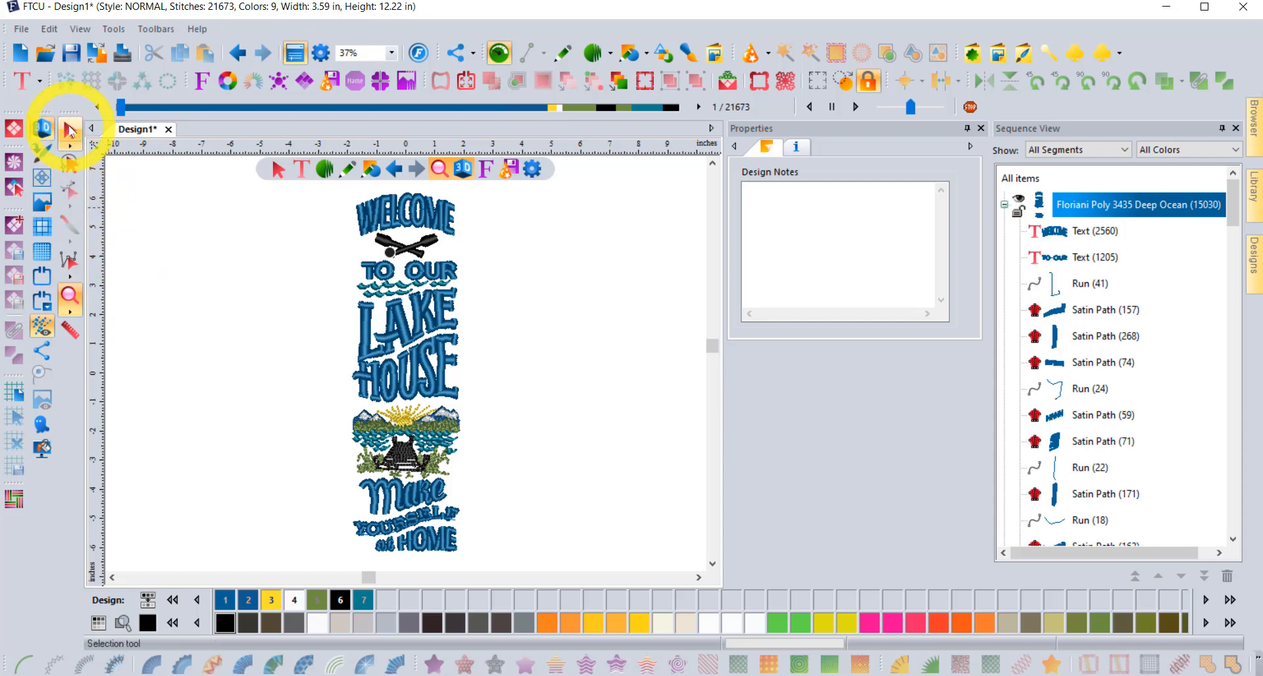
- Select the LAKE HOUSE group and the HOME text in turn, zooming the view to each selection
click(70, 129)
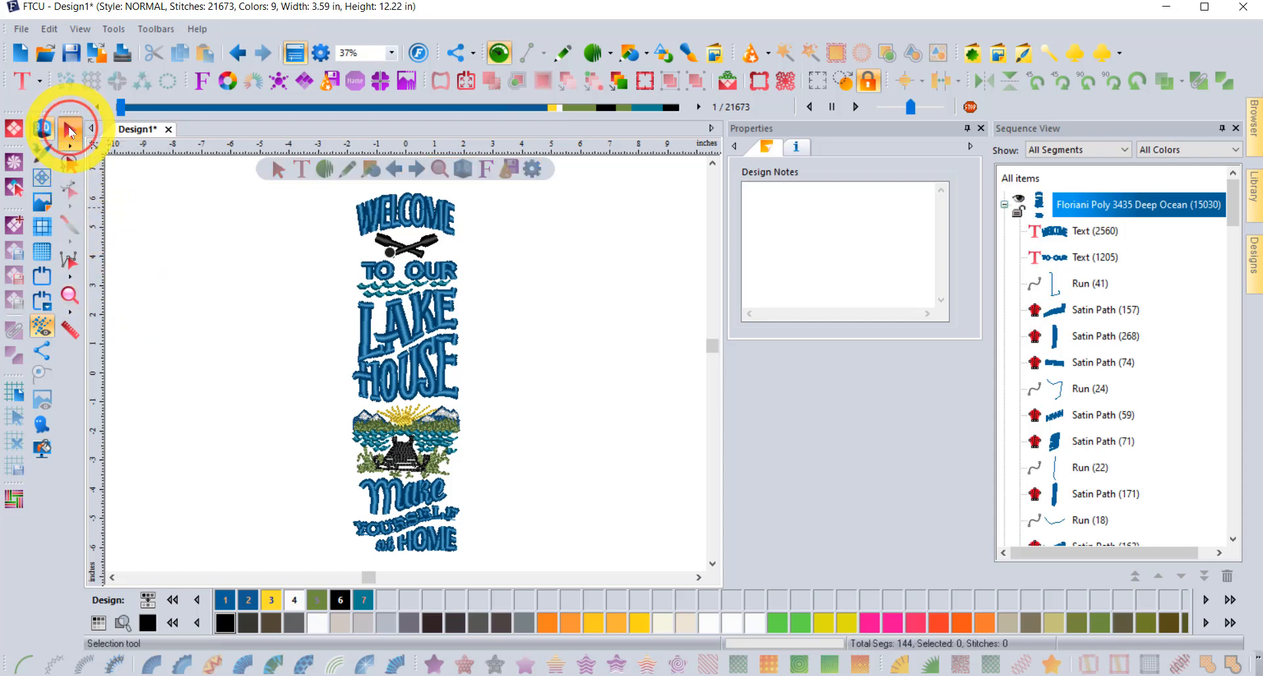
click(390, 311)
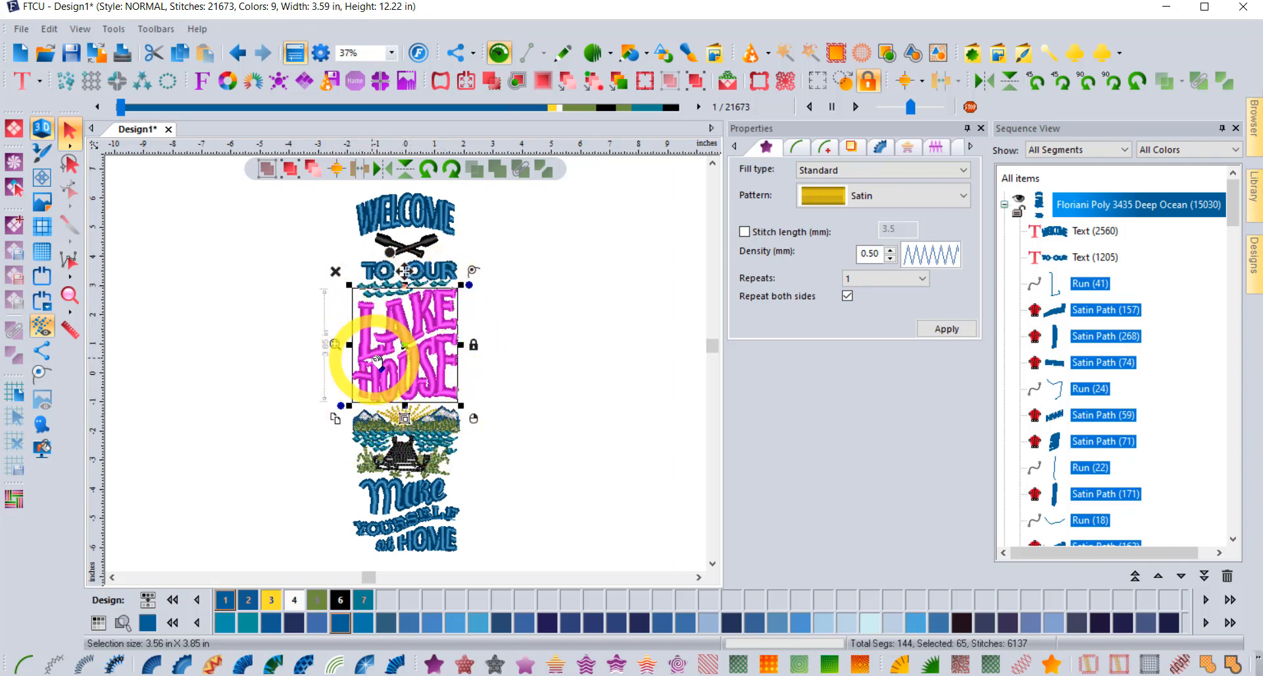
click(334, 343)
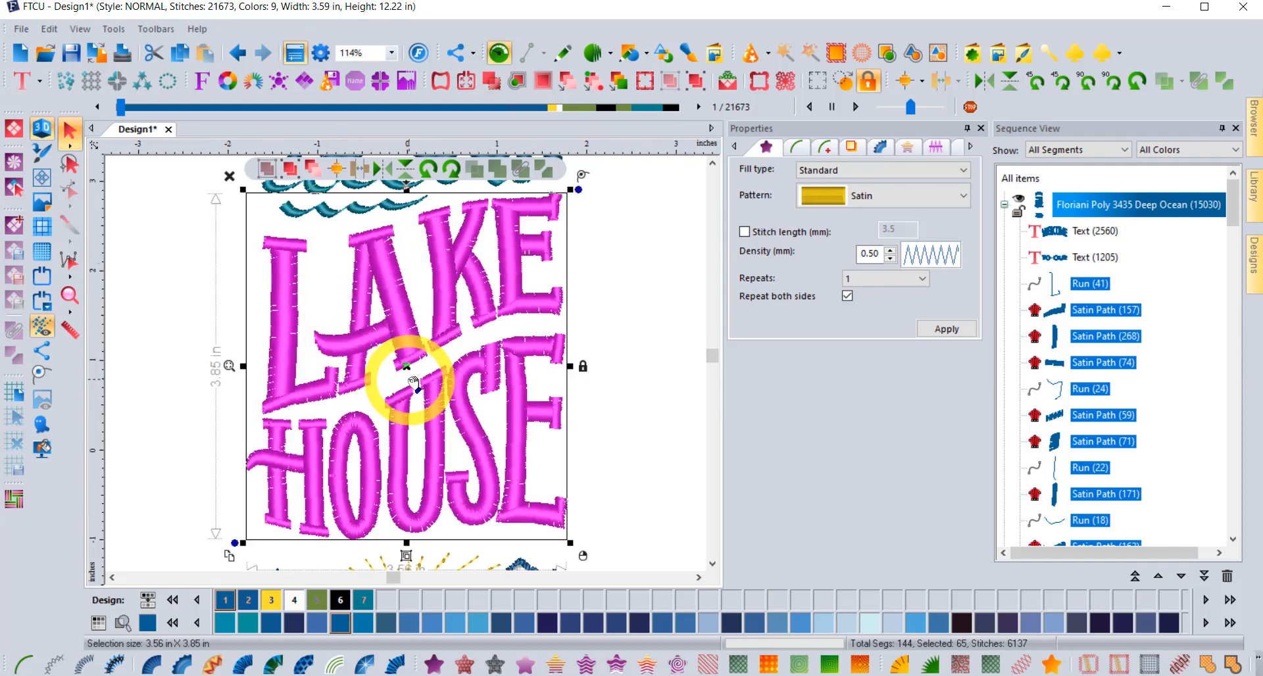
scroll(413, 383, down, 4)
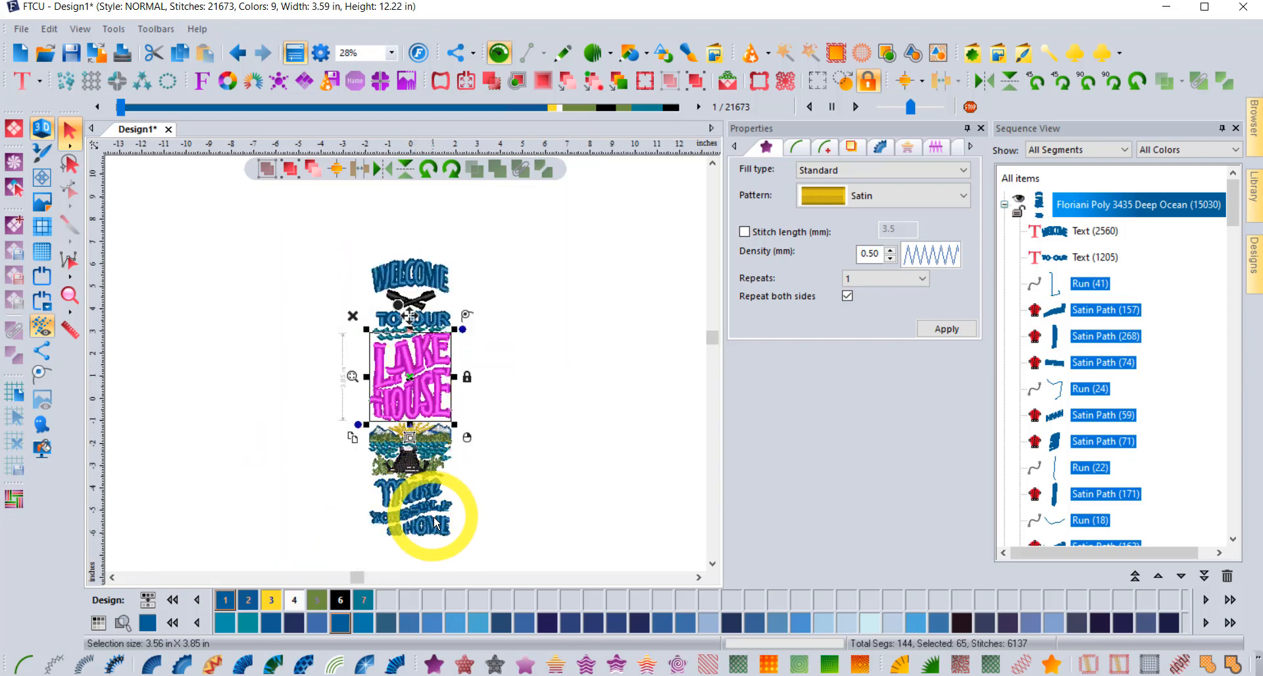
click(431, 518)
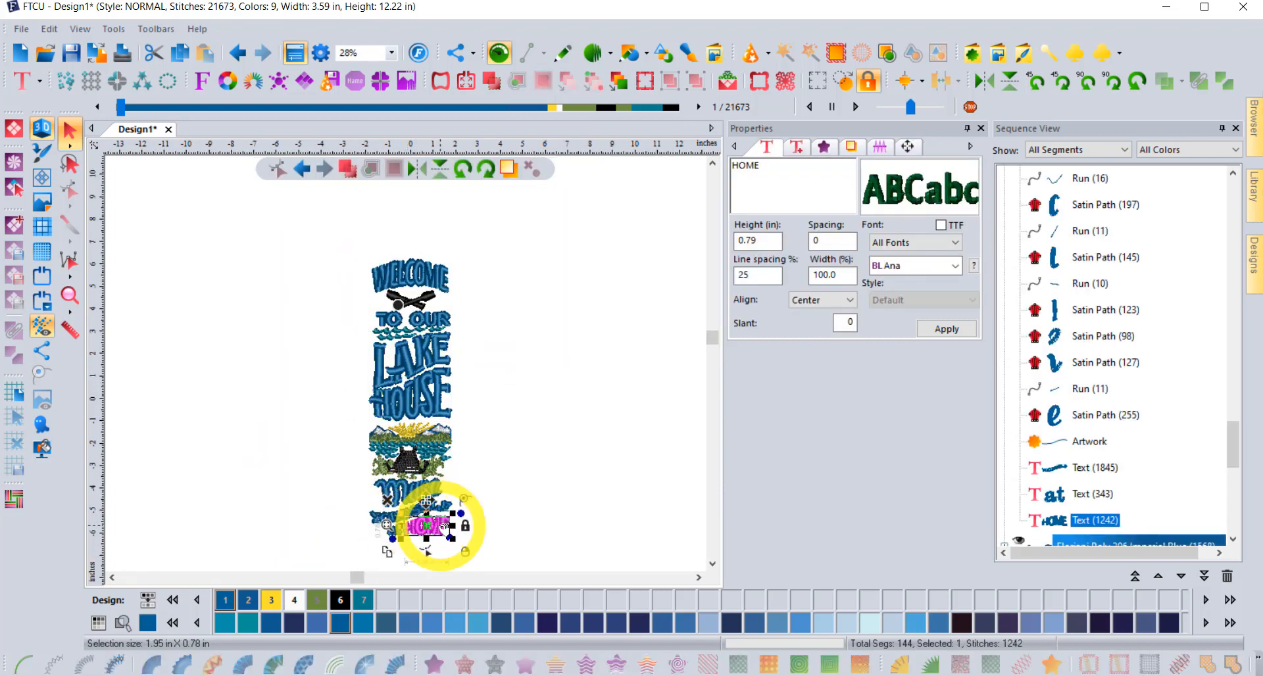
click(387, 526)
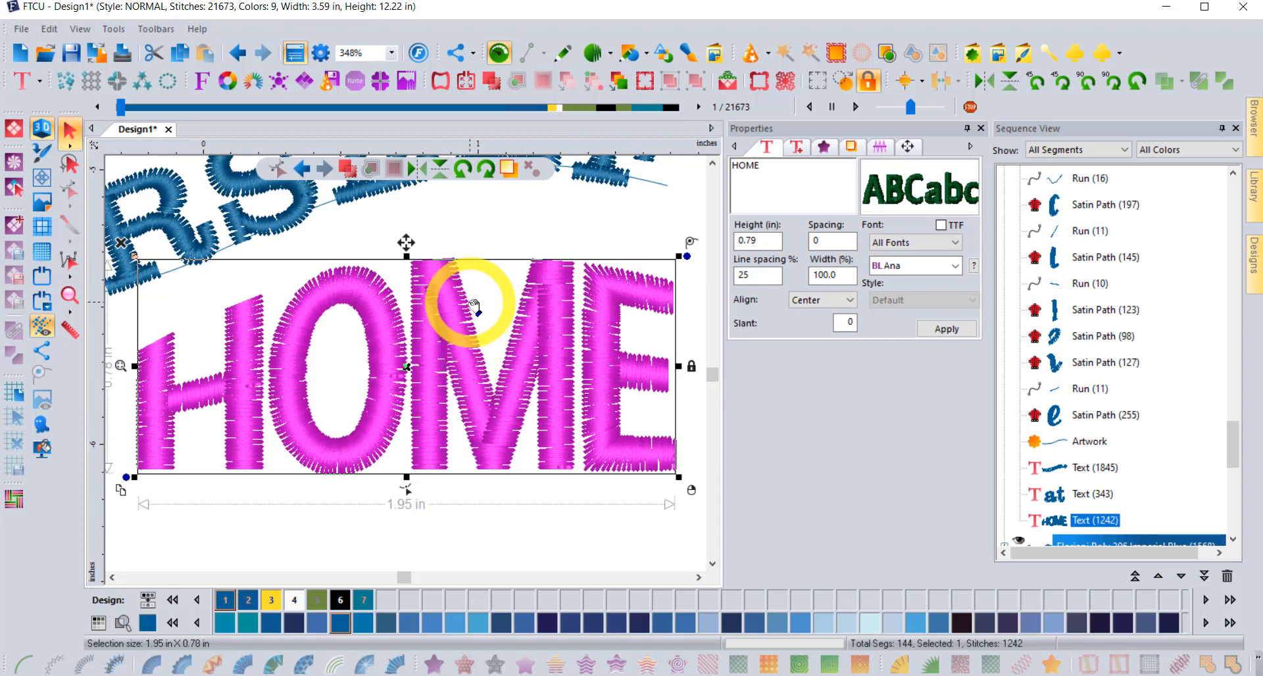
- Pan across the enlarged stitches from HOME through YOURSELF and Make up to the dock scene
scroll(473, 306, up, 10)
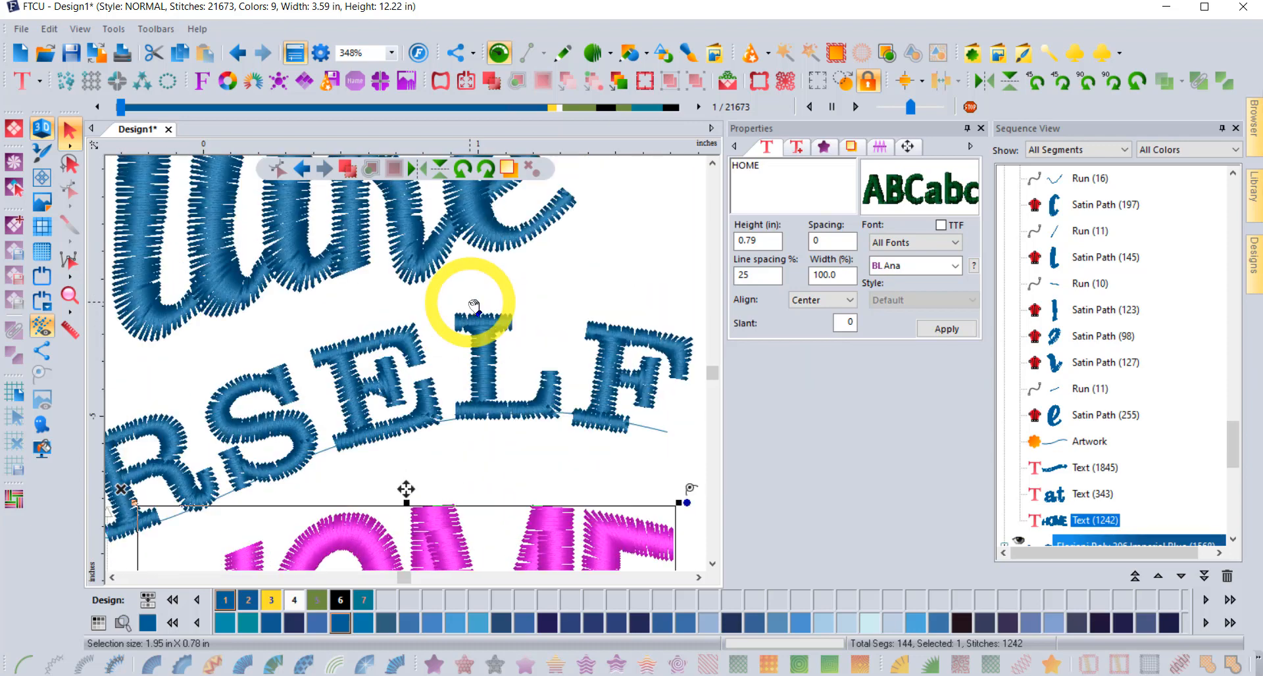
scroll(473, 306, up, 5)
scroll(464, 292, left, 8)
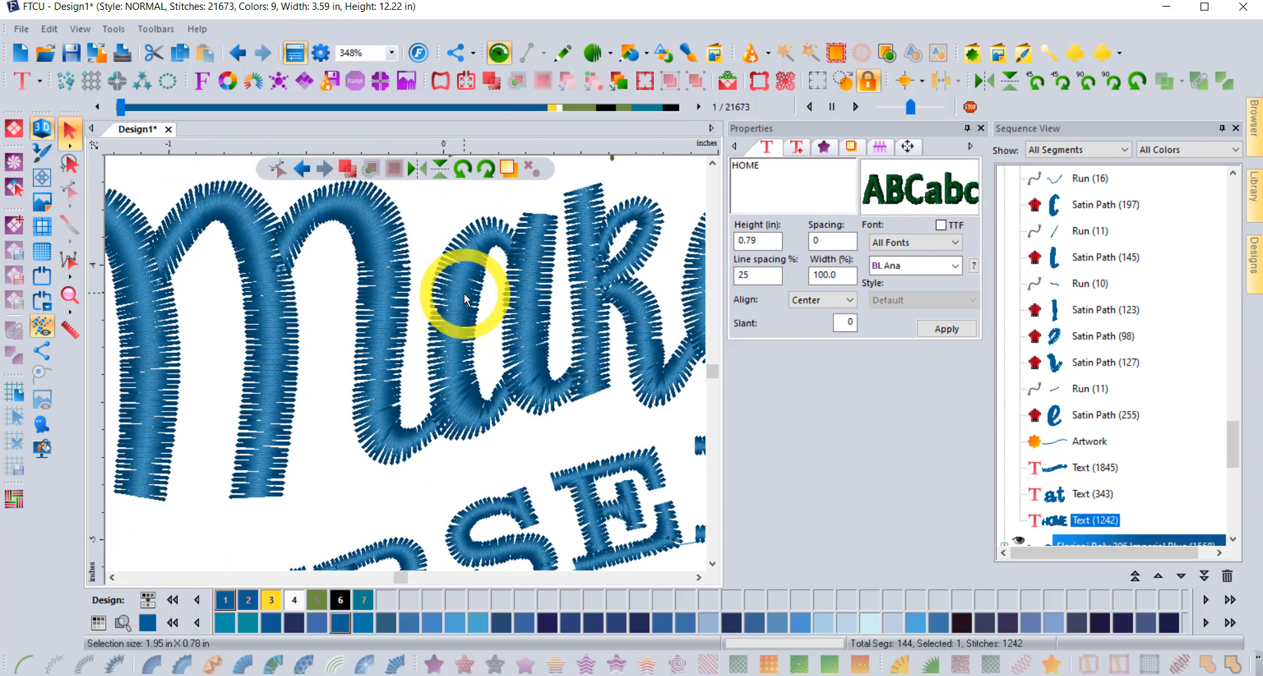
scroll(464, 292, down, 6)
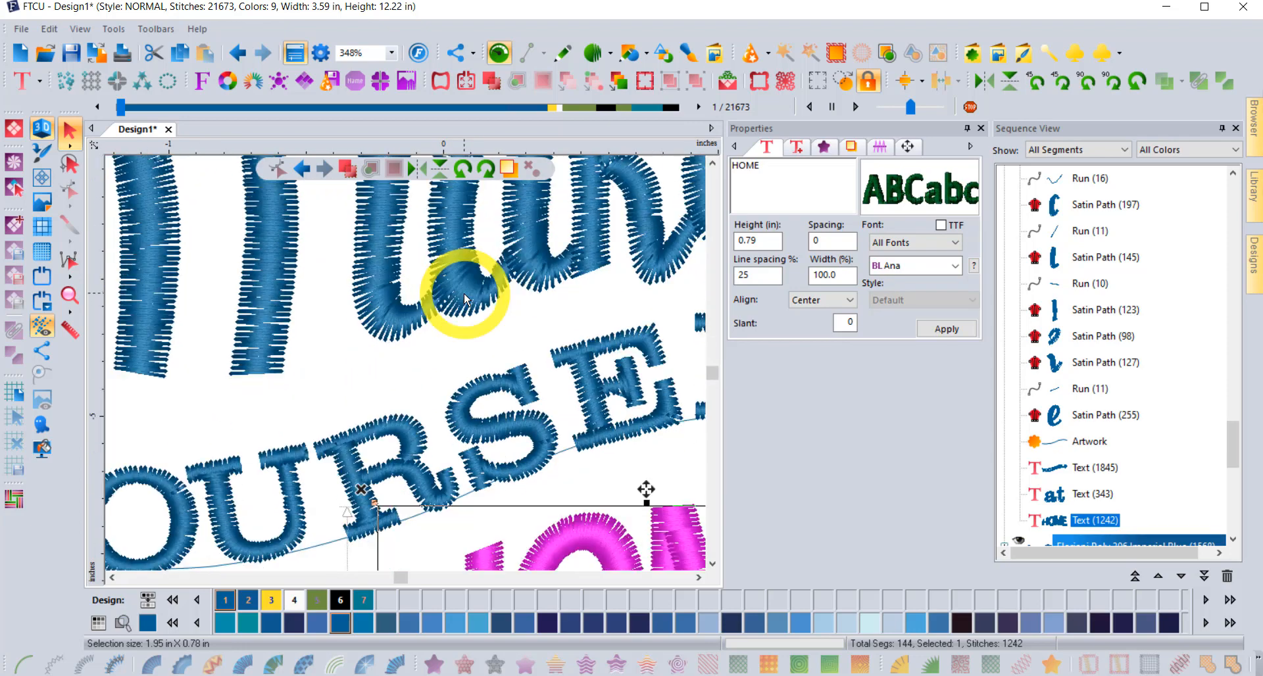
scroll(466, 299, right, 2)
scroll(460, 301, left, 4)
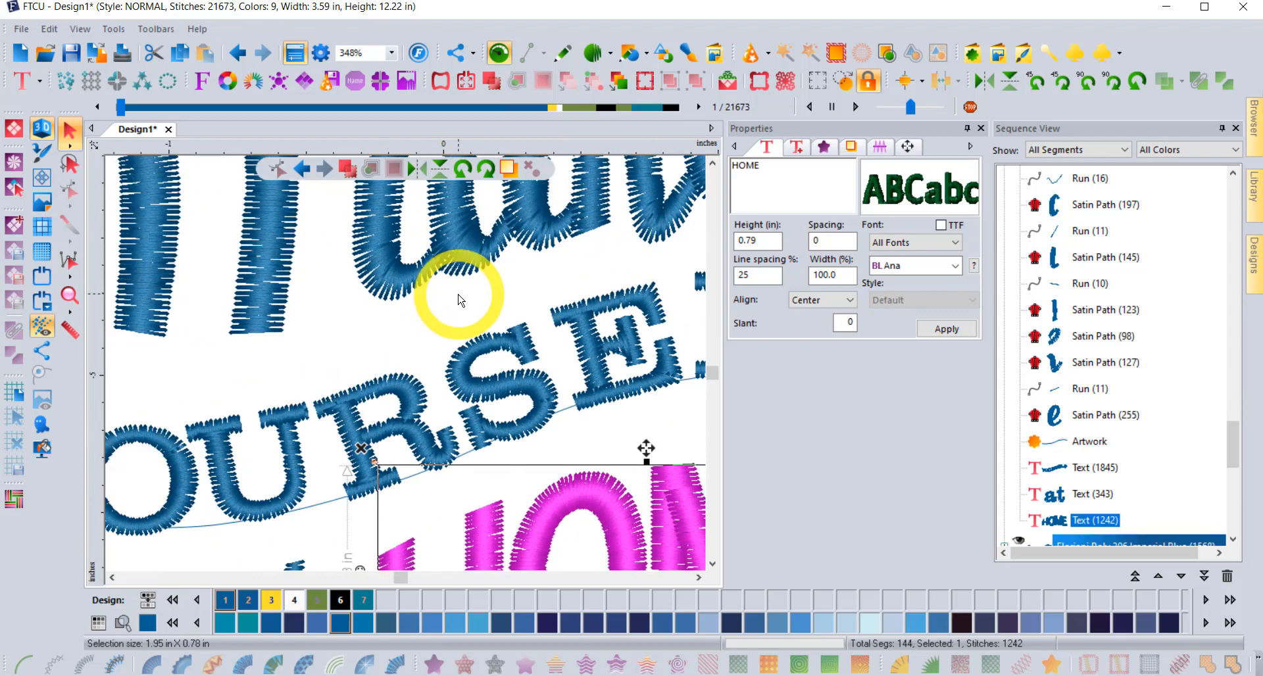
scroll(461, 300, left, 2)
scroll(461, 300, up, 10)
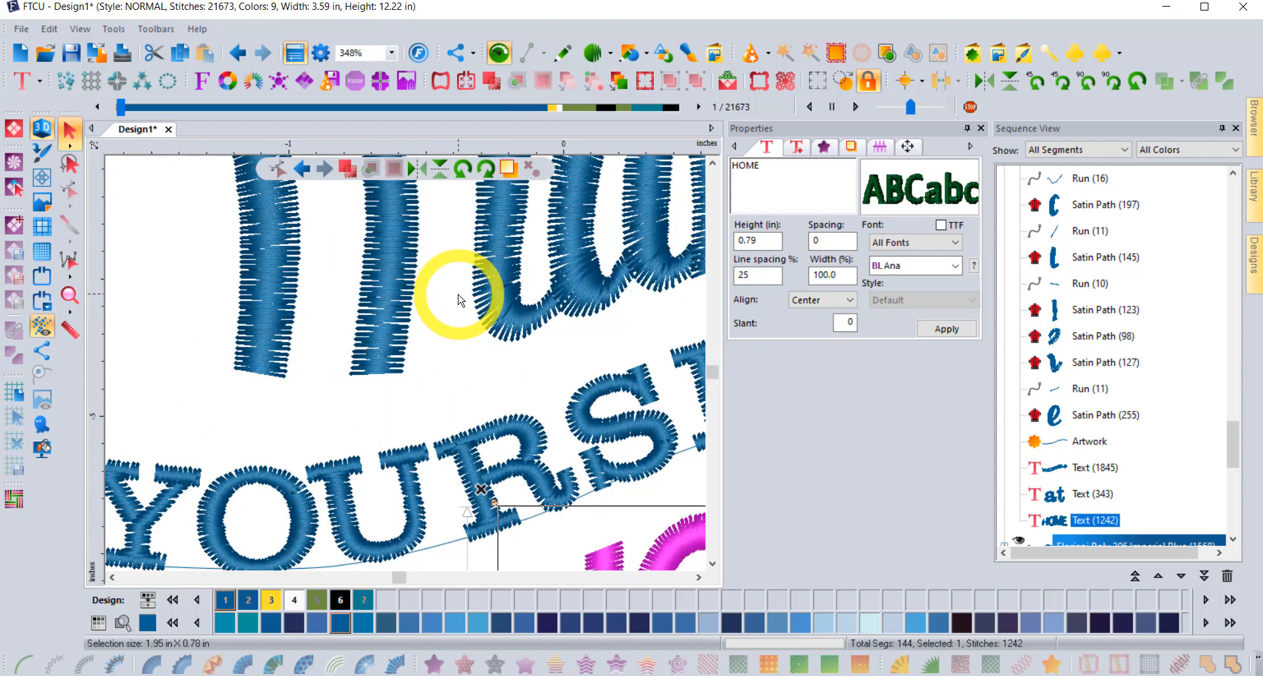
scroll(495, 302, up, 5)
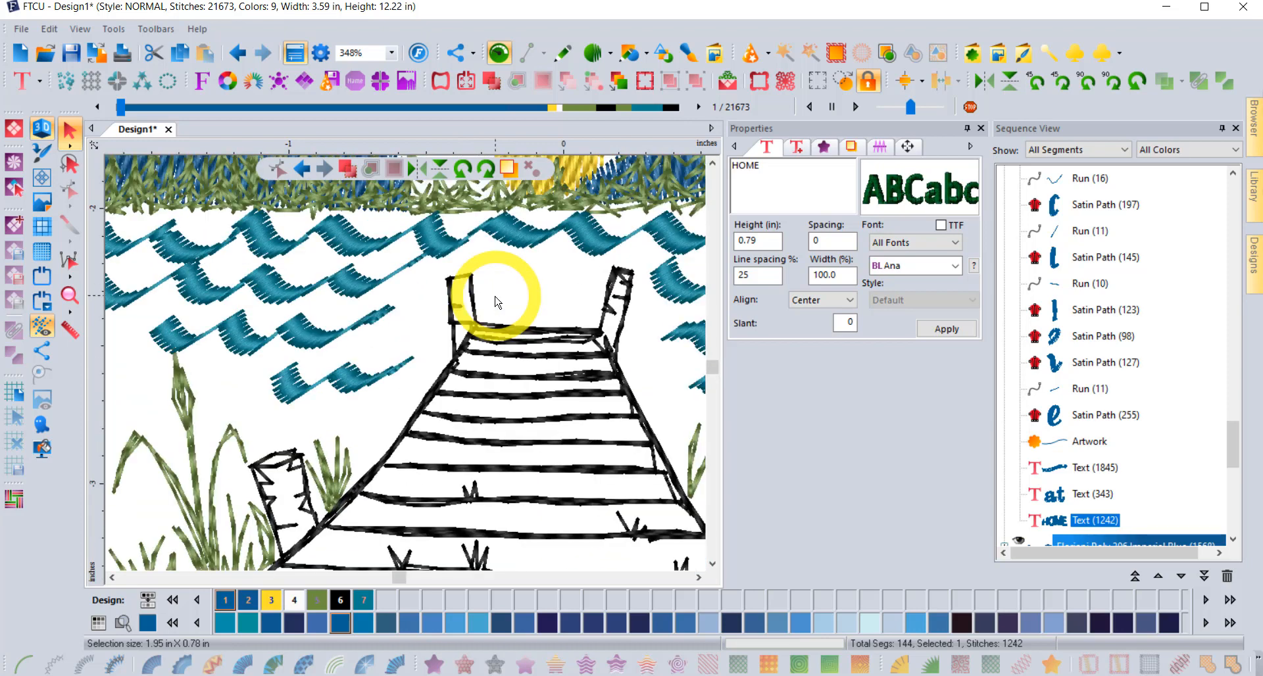
- Zoom out to 87% and pan over the design from the dock up to WELCOME and back down
scroll(496, 303, down, 1)
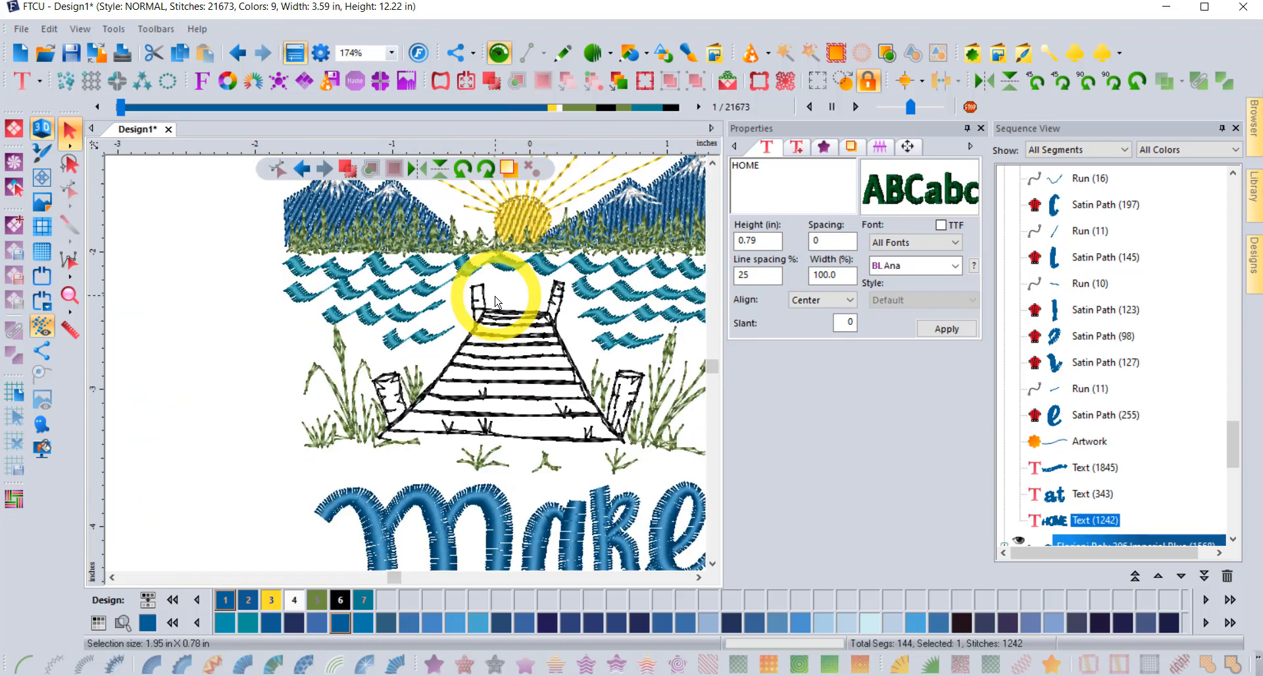
scroll(496, 302, down, 1)
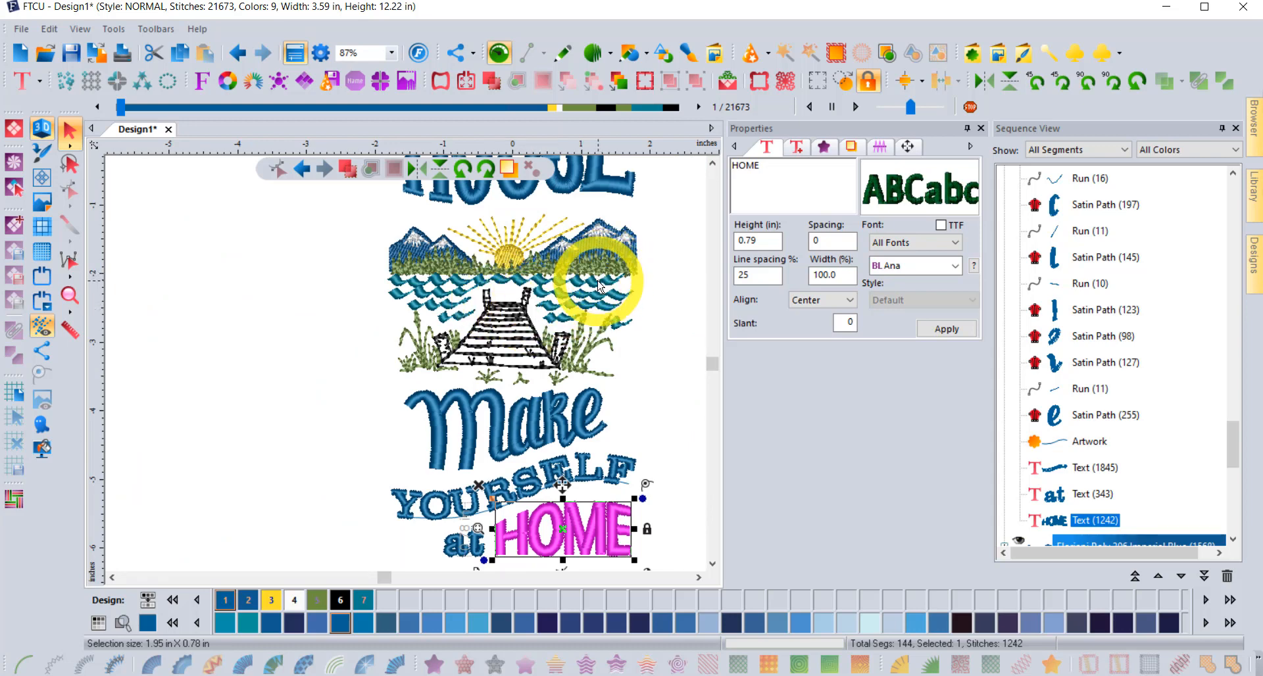
scroll(597, 285, up, 10)
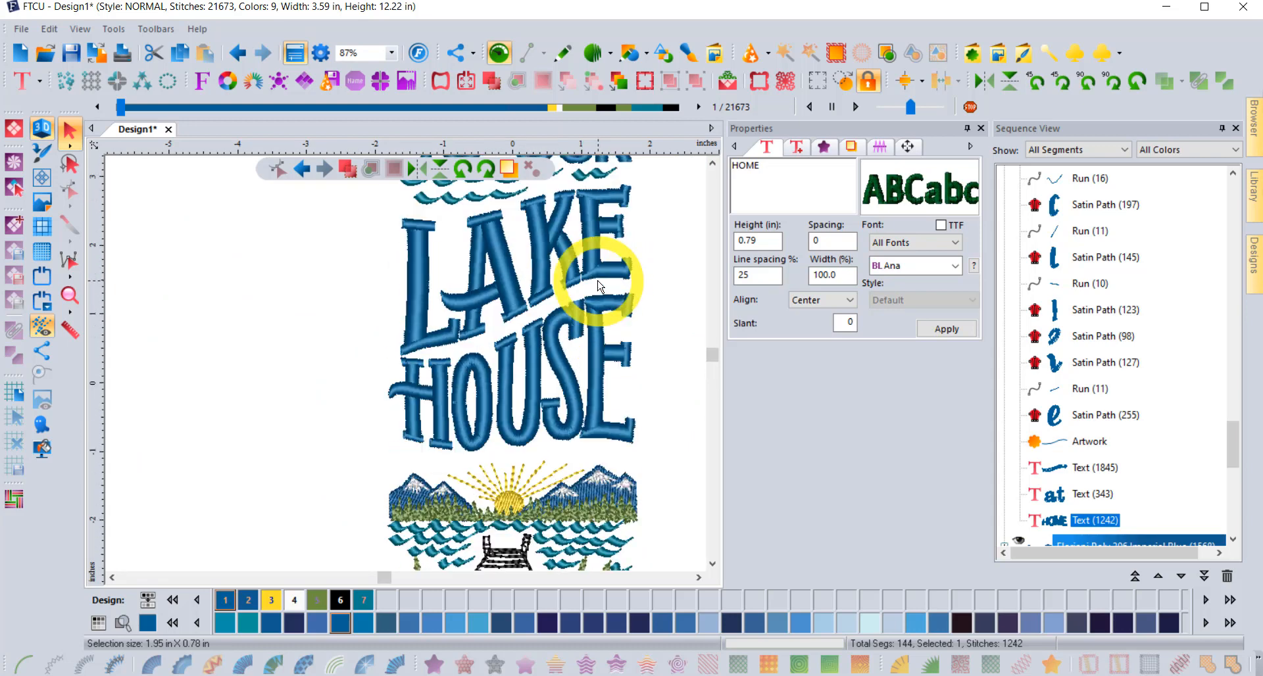
scroll(597, 285, up, 8)
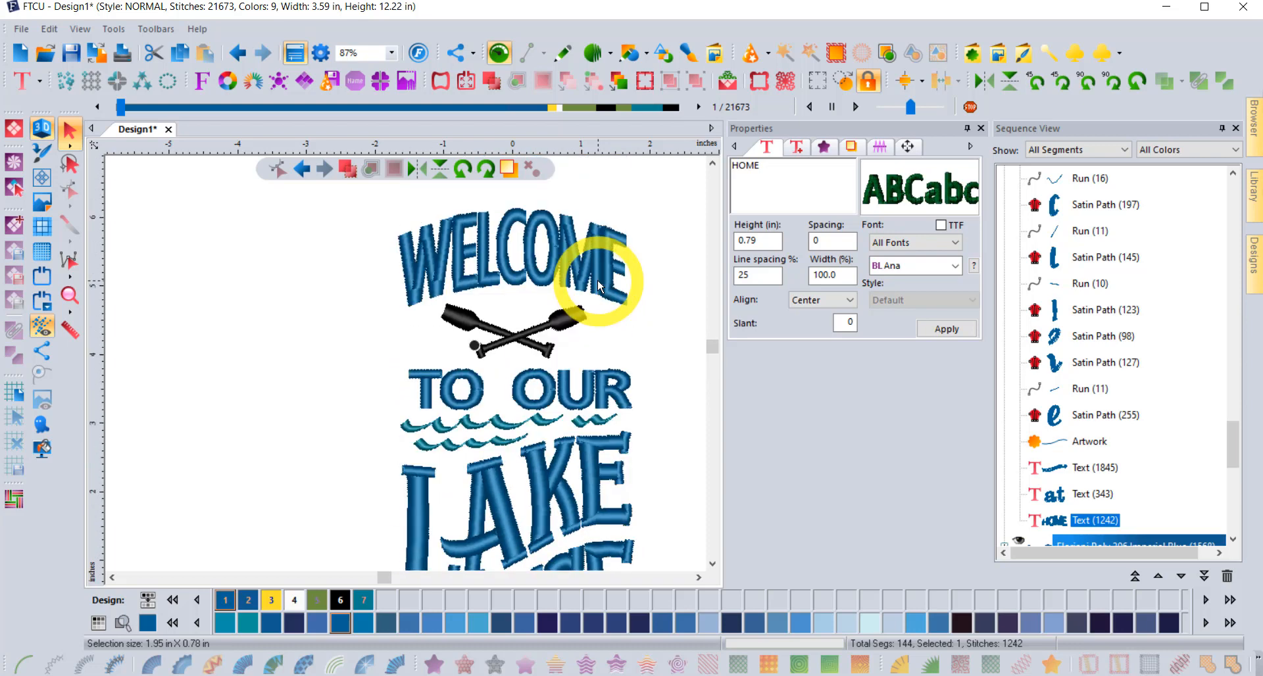
scroll(598, 285, down, 10)
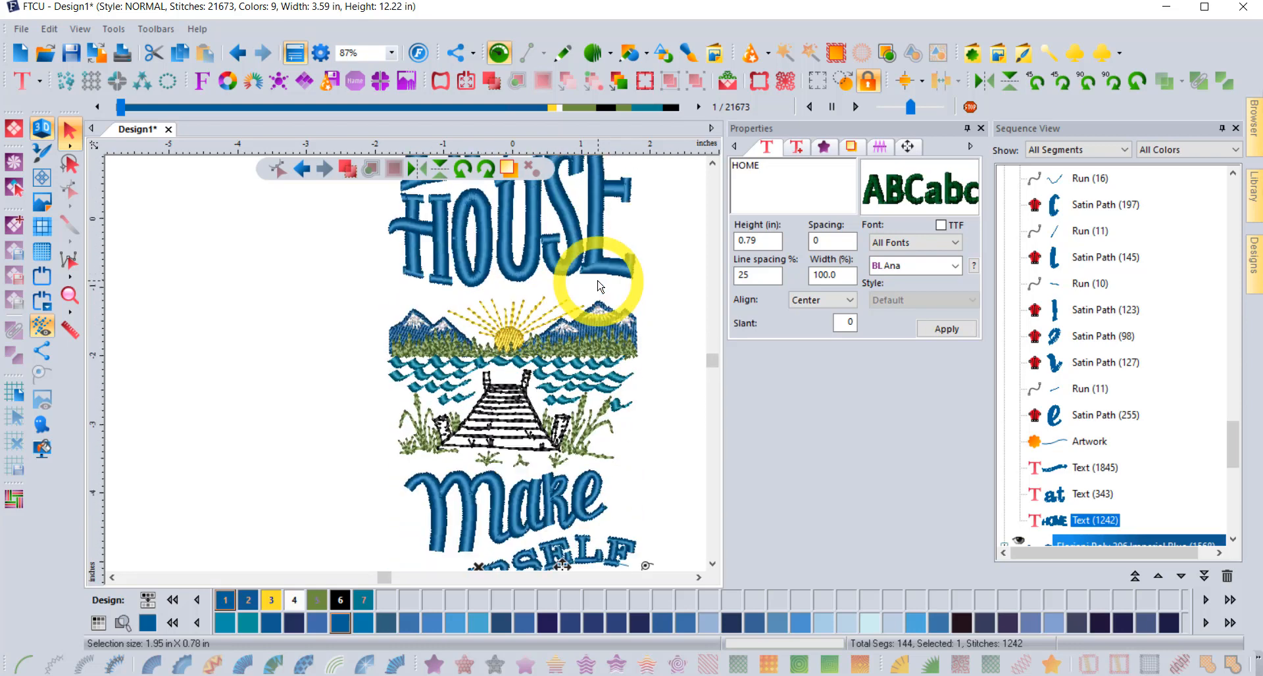
- Pan sideways and vertically over the design, from the dock scene up to WELCOME and down to HOME
scroll(598, 284, down, 2)
scroll(597, 278, left, 4)
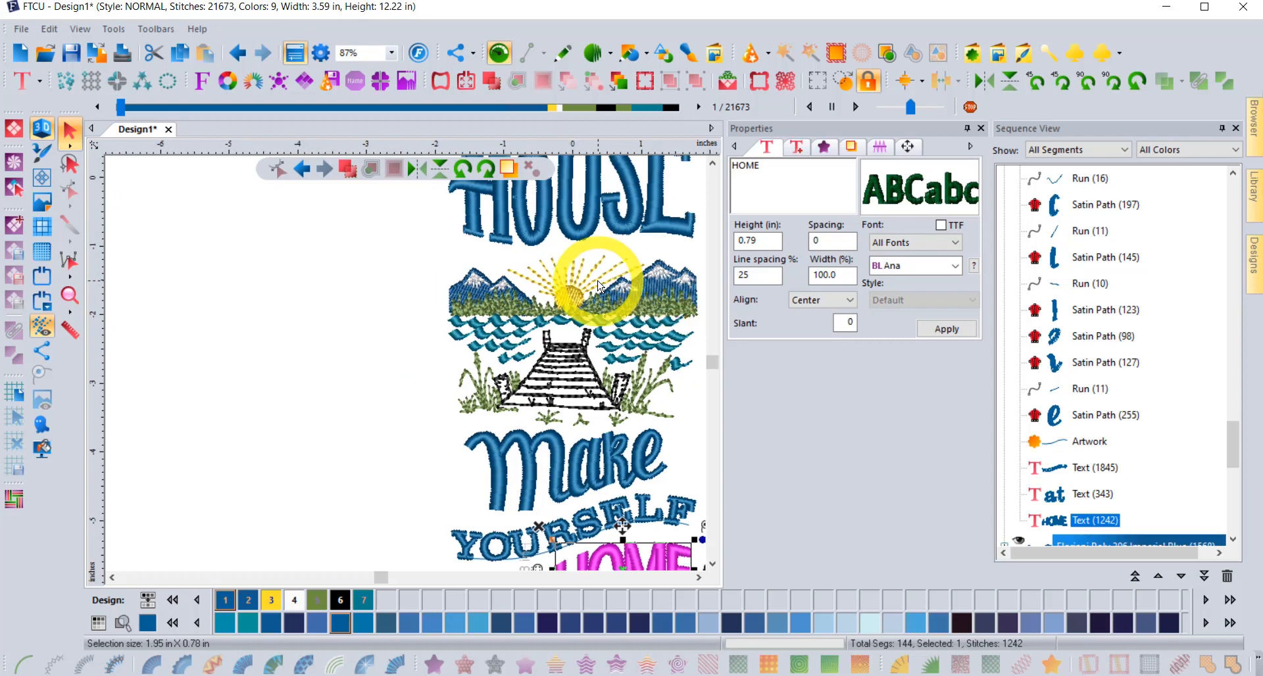
scroll(597, 283, right, 7)
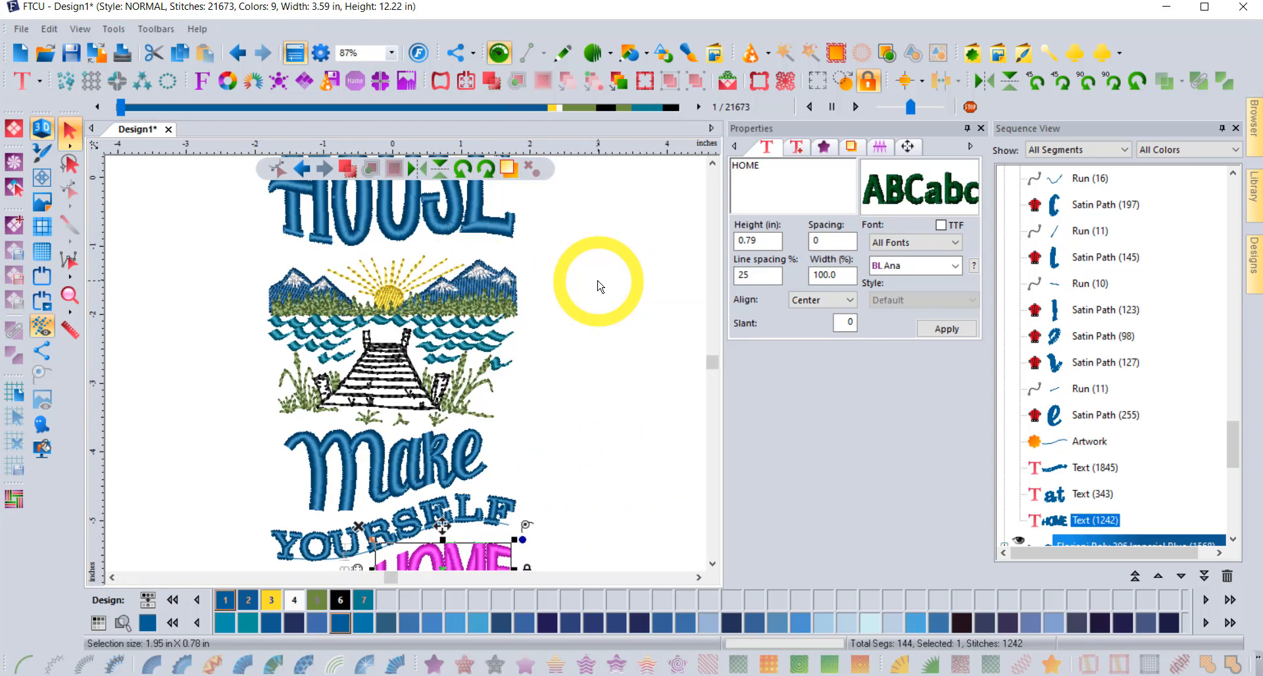
scroll(598, 284, left, 1)
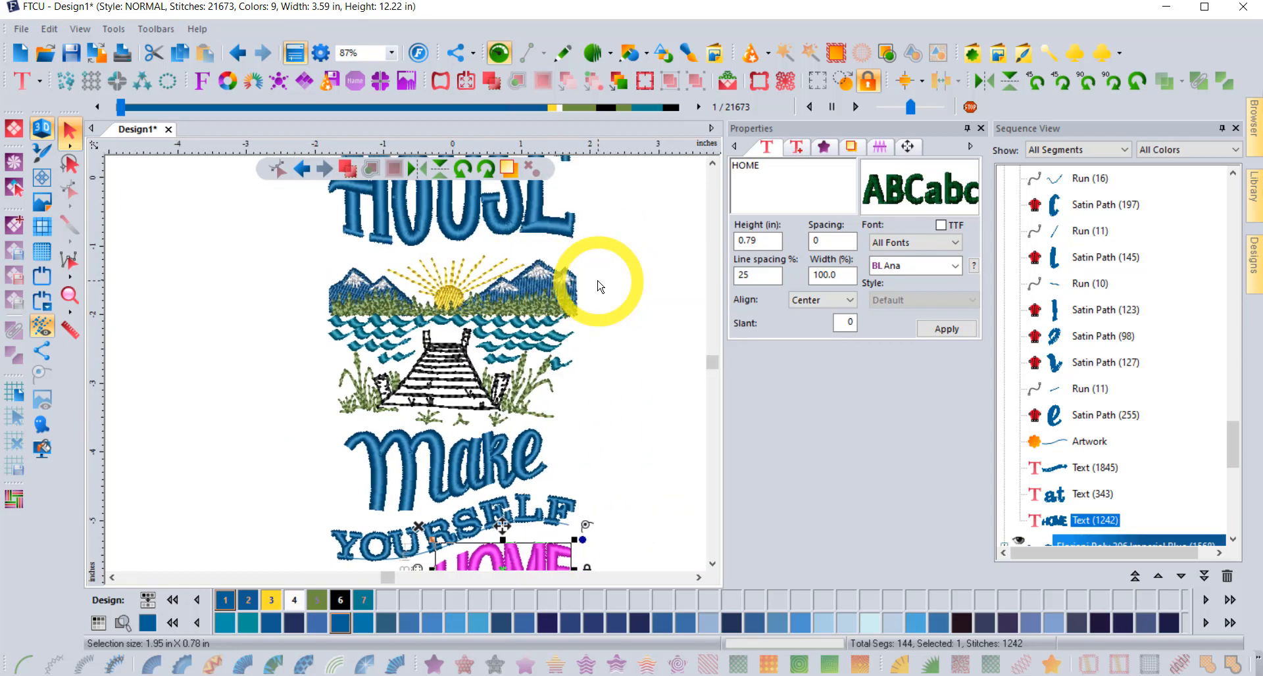
scroll(598, 286, left, 1)
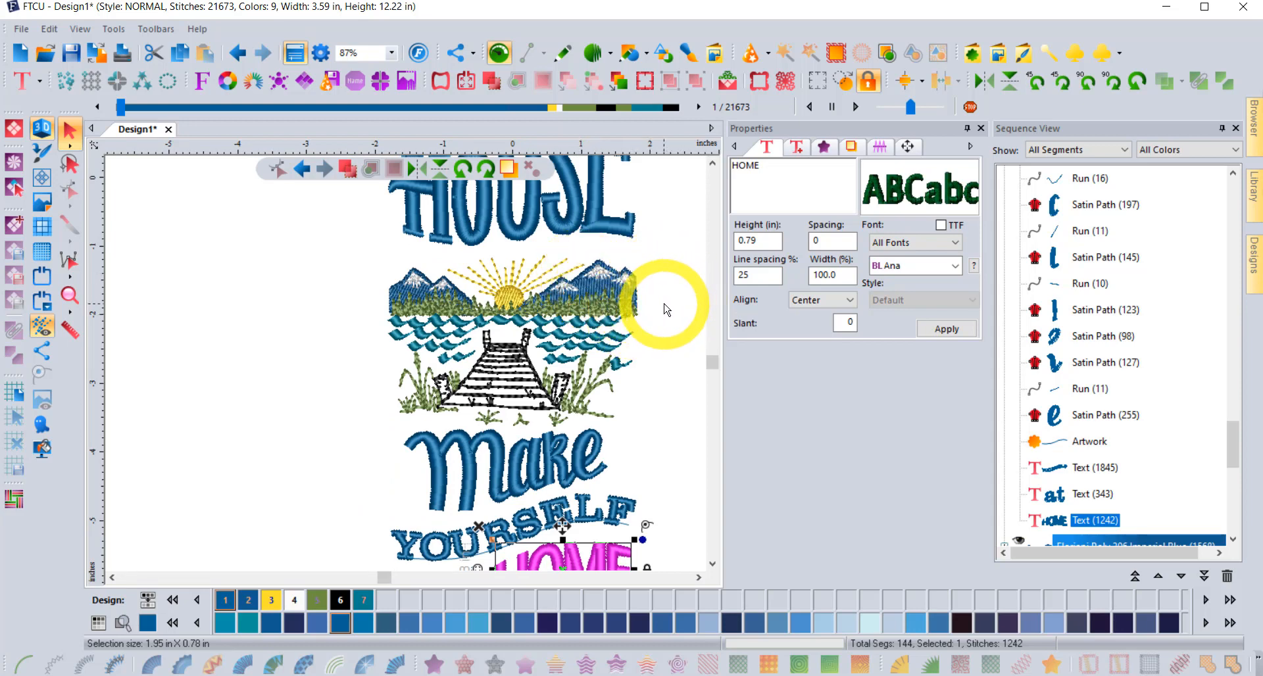
click(713, 164)
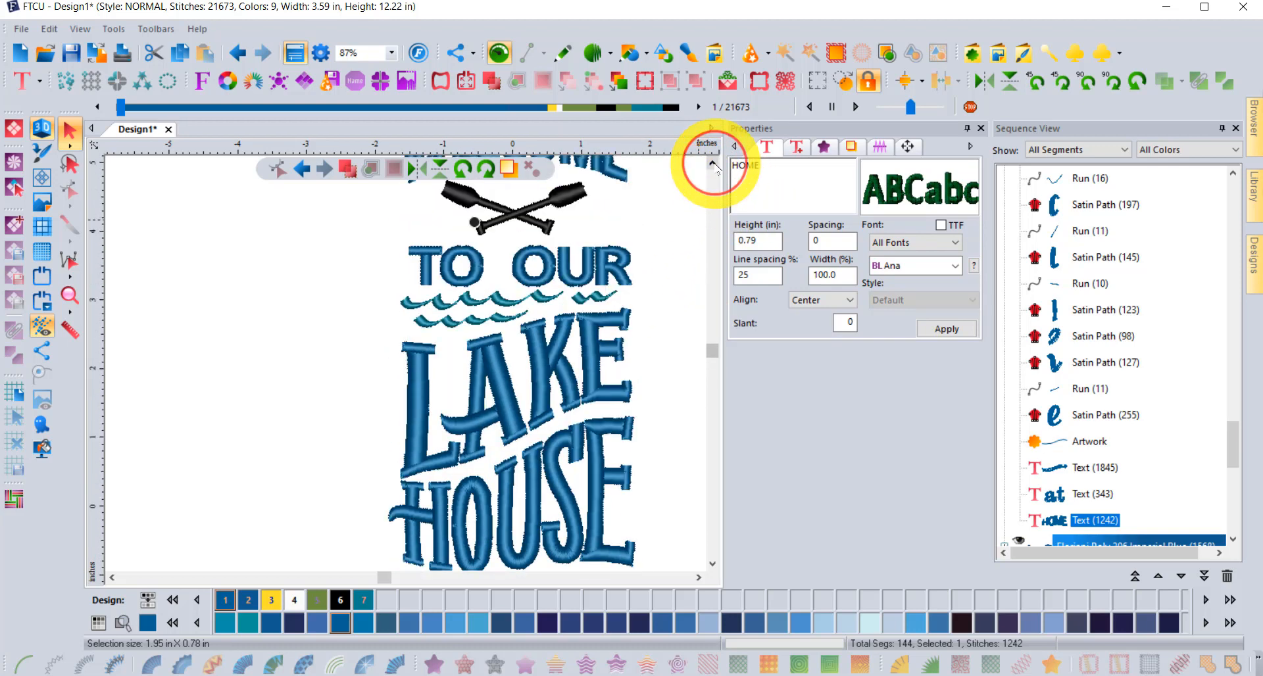
click(714, 163)
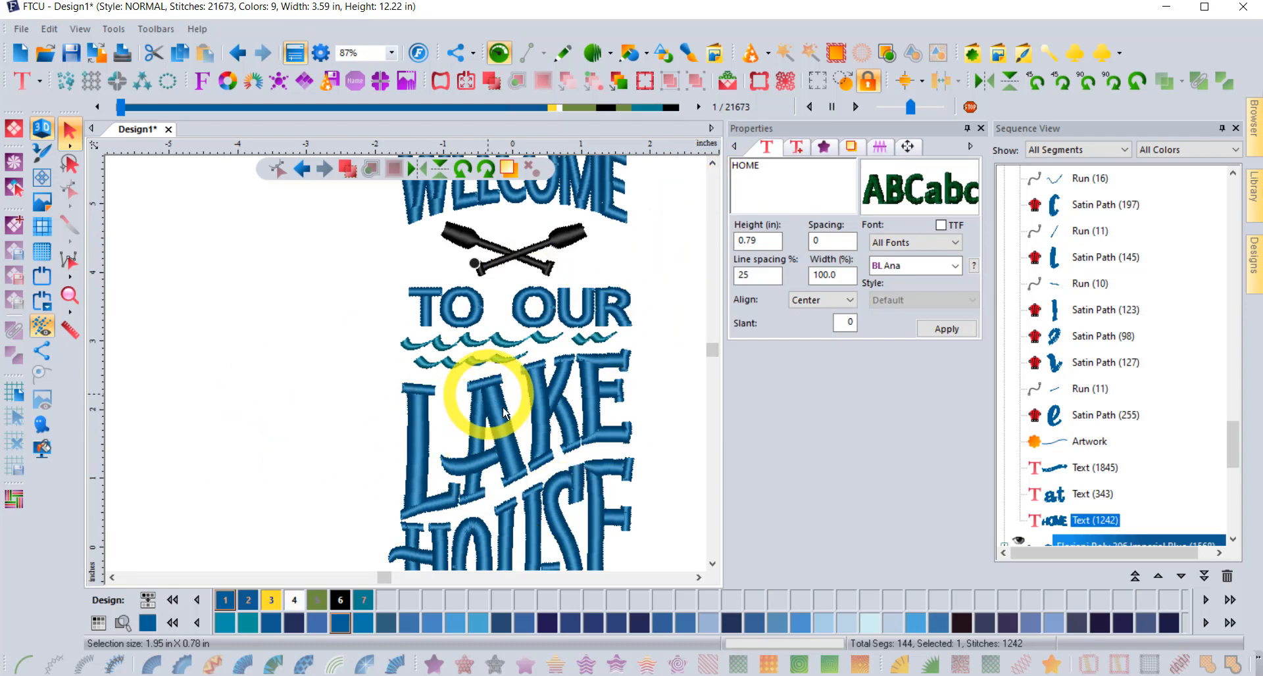
scroll(711, 563, down, 10)
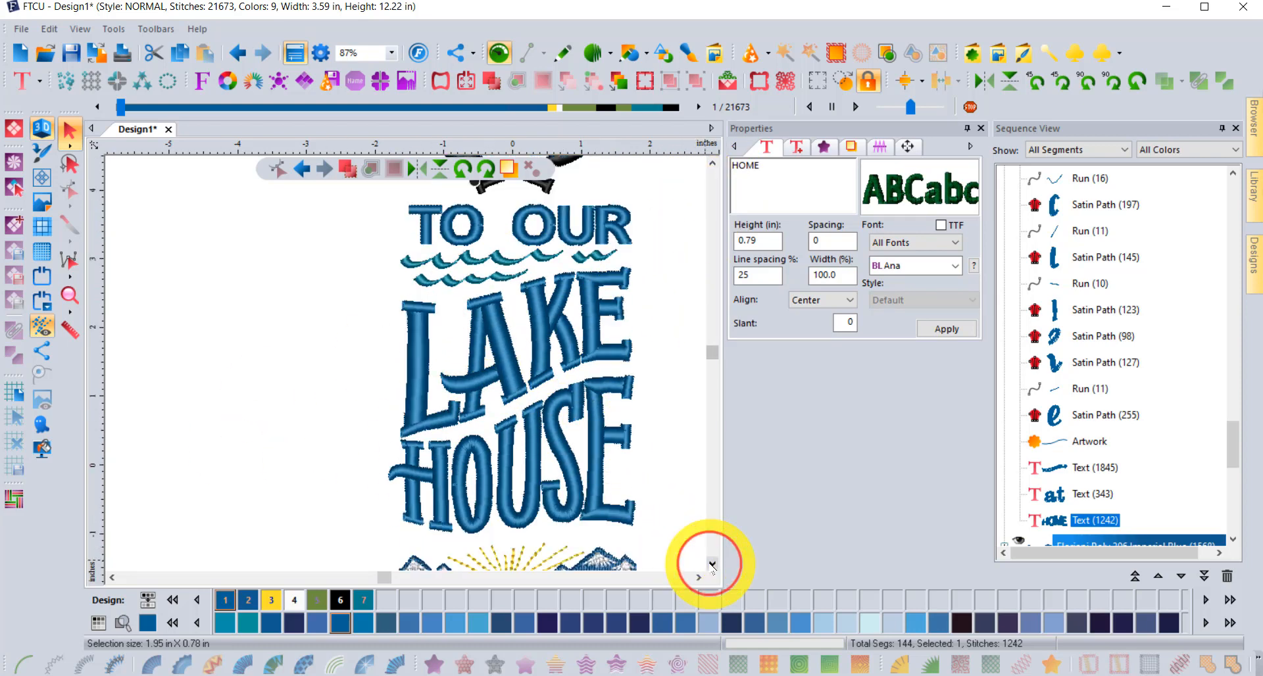
scroll(709, 566, down, 3)
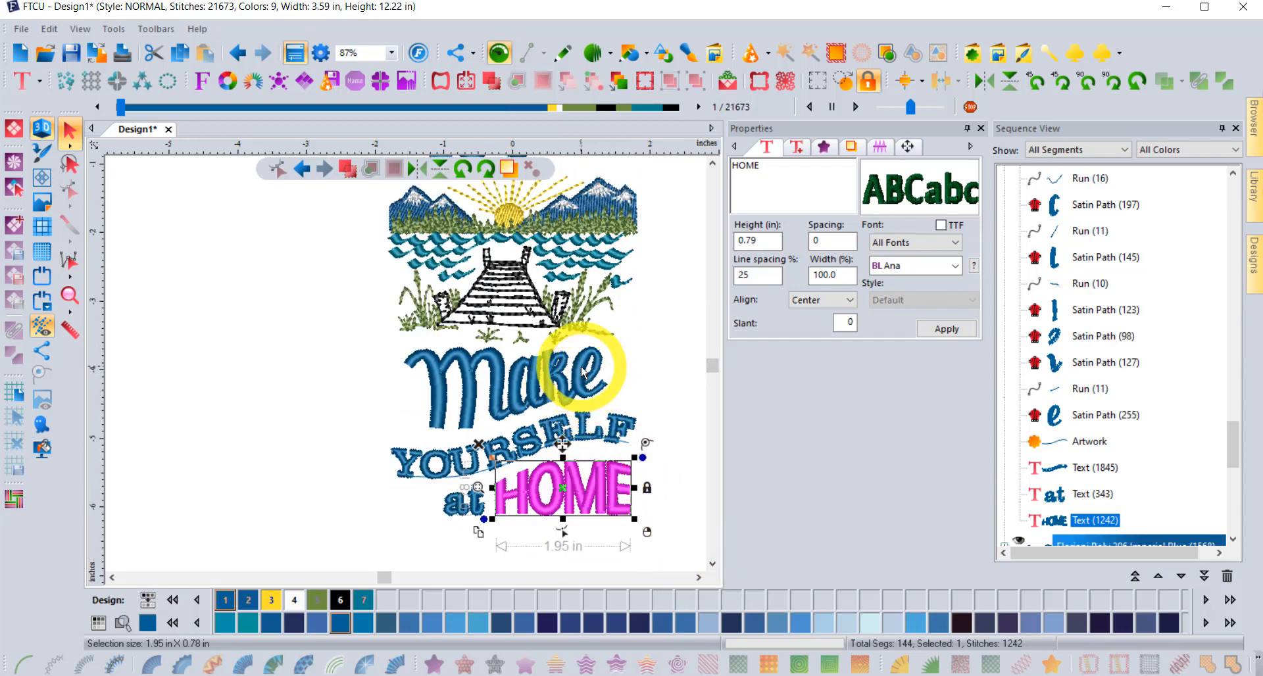
- Select the letter e of Make and zoom in on it to 348%
click(585, 376)
scroll(570, 372, up, 4)
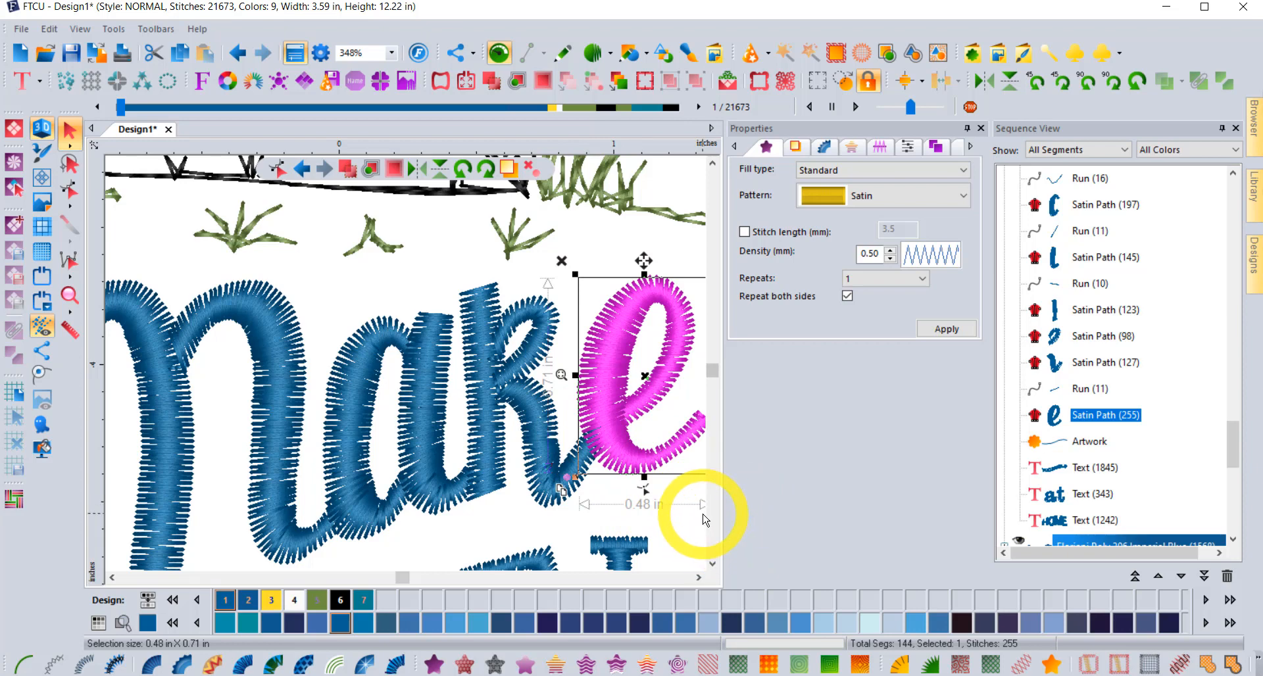
scroll(705, 520, left, 1)
scroll(702, 511, right, 2)
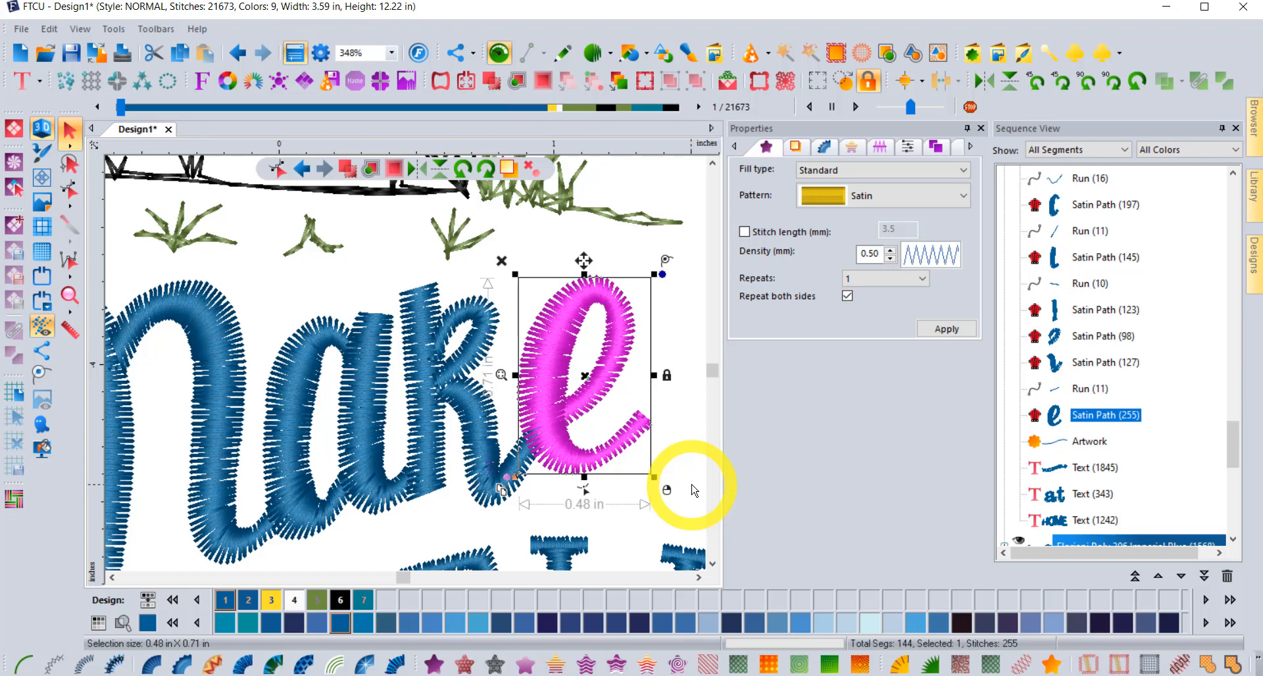
- Nudge the letter e of Make to the left and back to the right in small increments
key(Left)
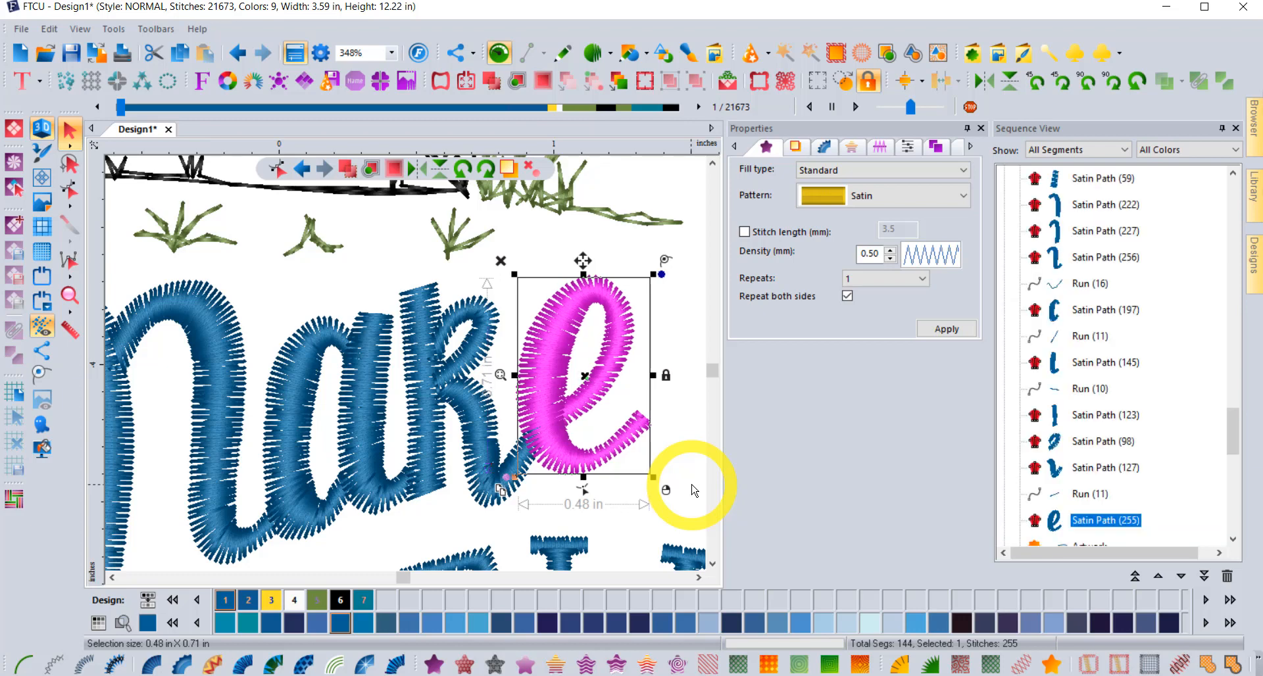
key(Left)
key(Left)
key(Left)
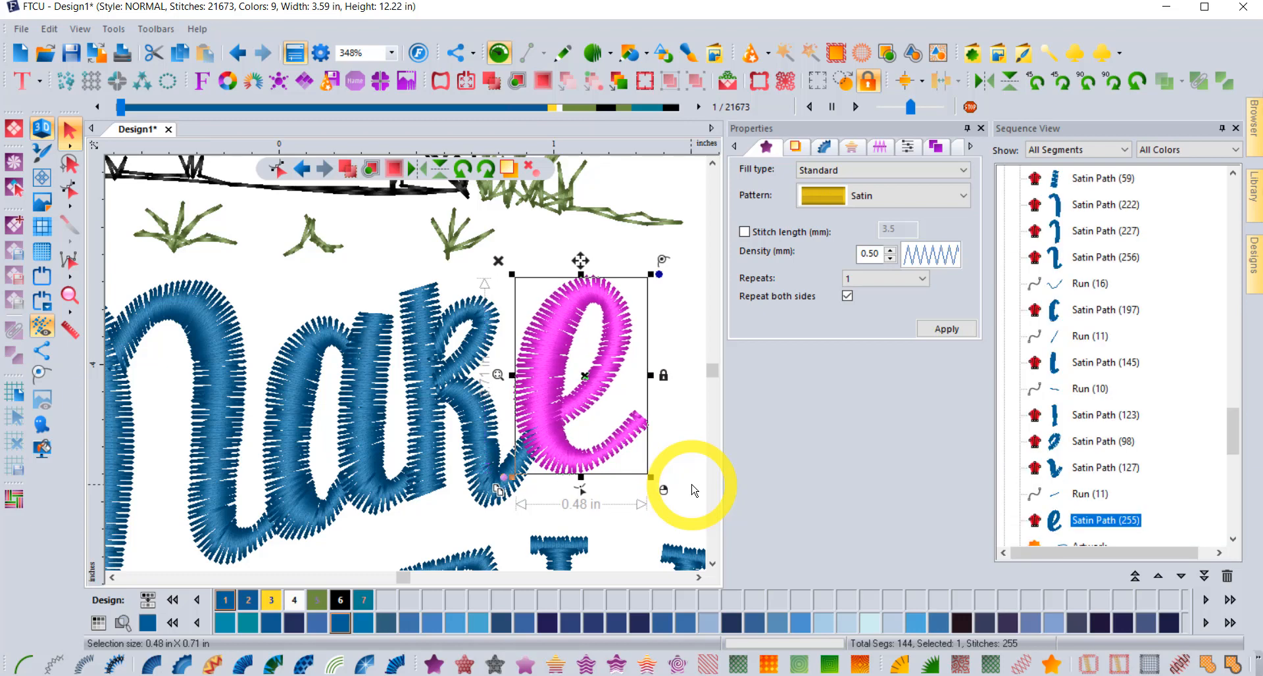
key(Left)
key(Left)
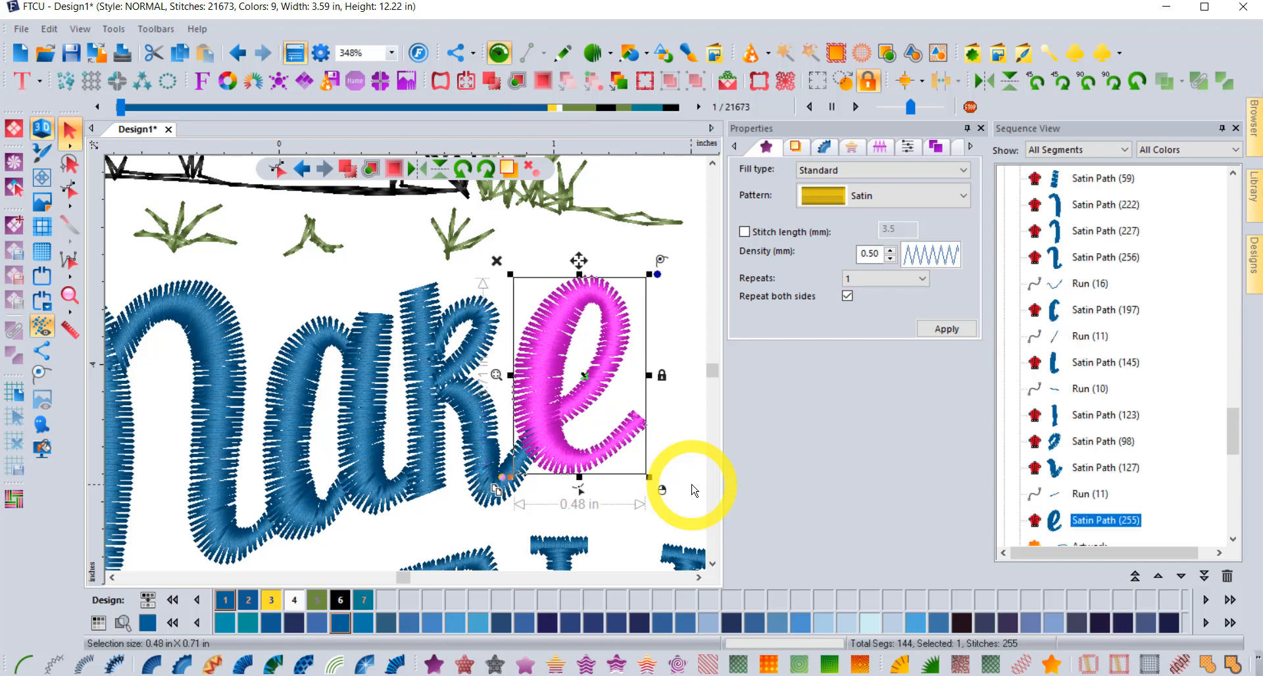
key(Right)
key(Right)
key(Right)
key(Right)
key(Right)
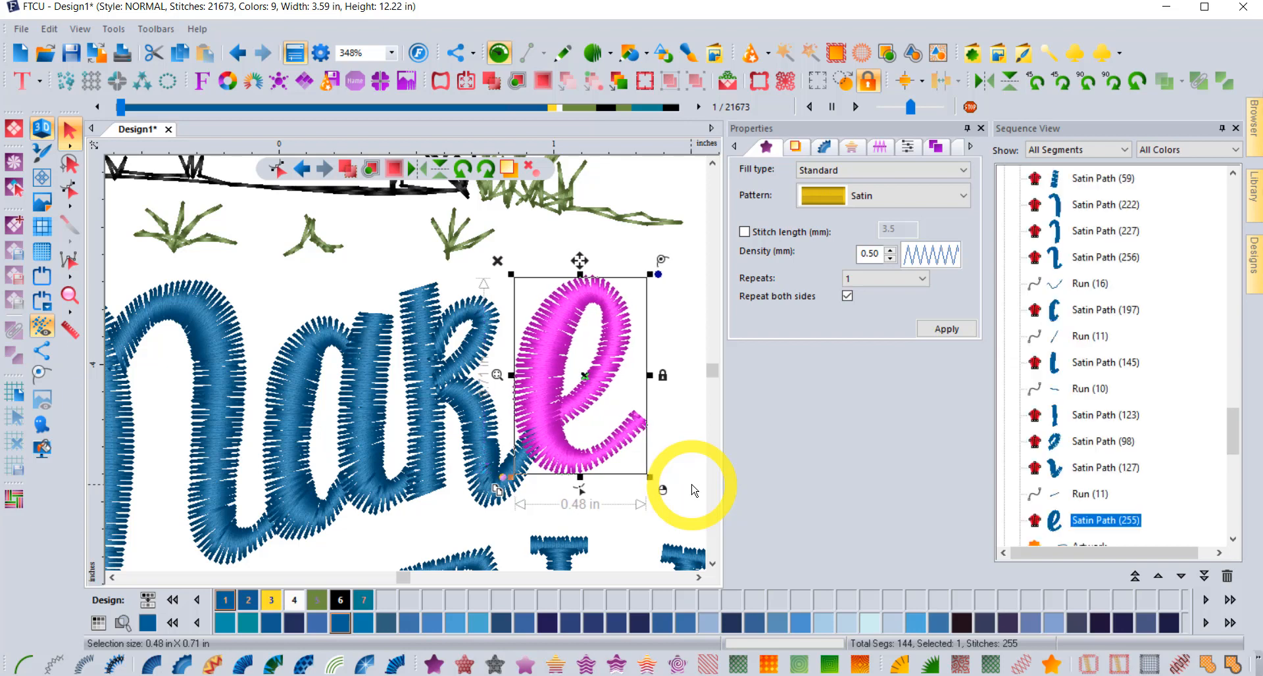
key(Right)
key(Right)
key(Right)
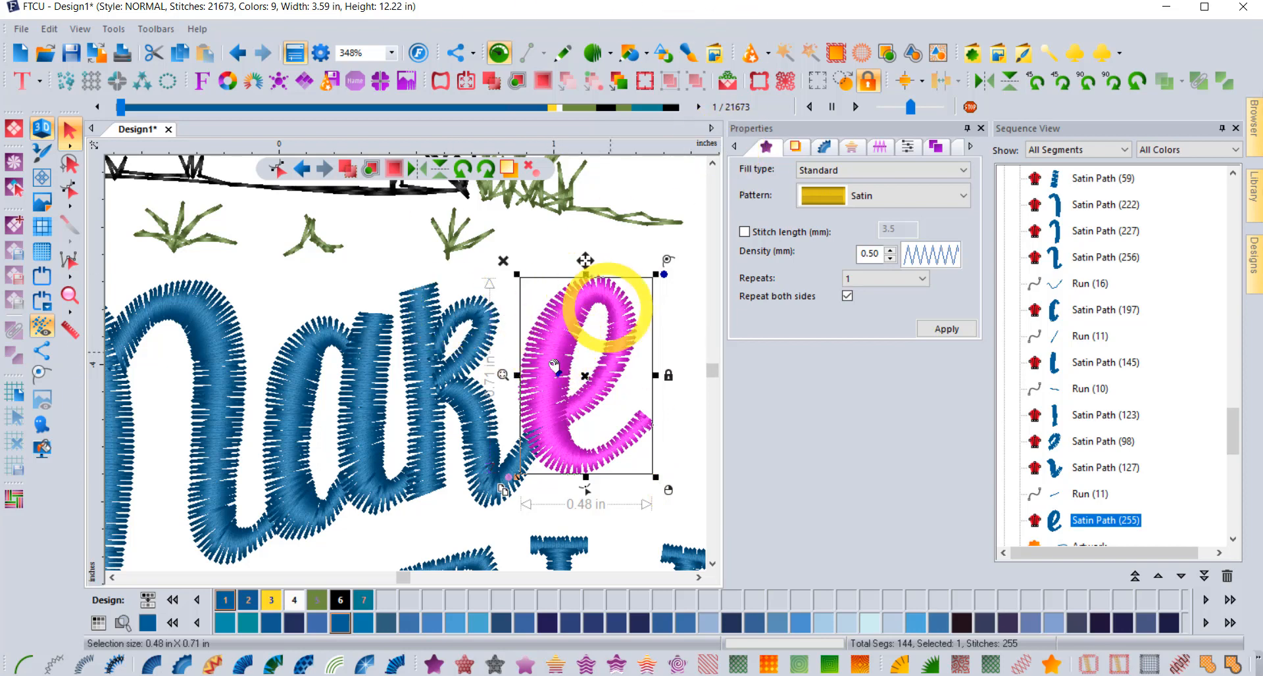
- Move the e of Make slightly down and to the right, and undo the move
mouse_move(571, 332)
mouse_down()
mouse_move(590, 390)
mouse_move(577, 395)
mouse_move(572, 371)
mouse_move(596, 372)
mouse_move(578, 336)
mouse_up()
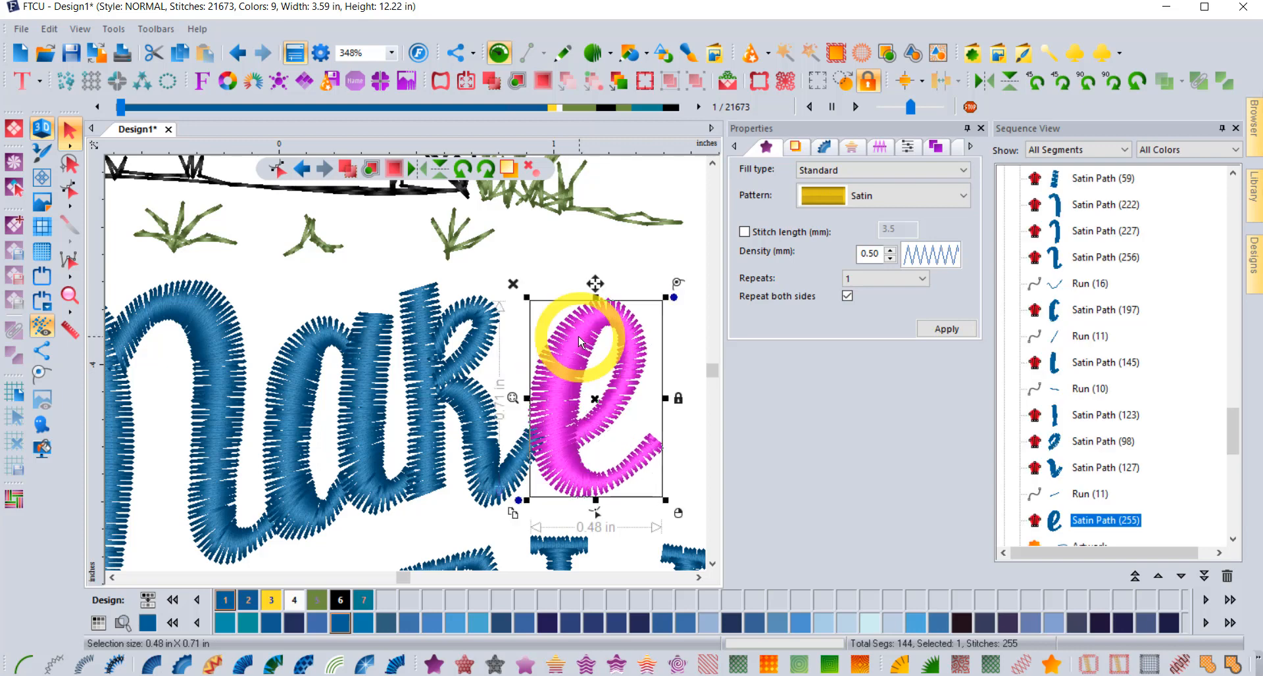
click(238, 53)
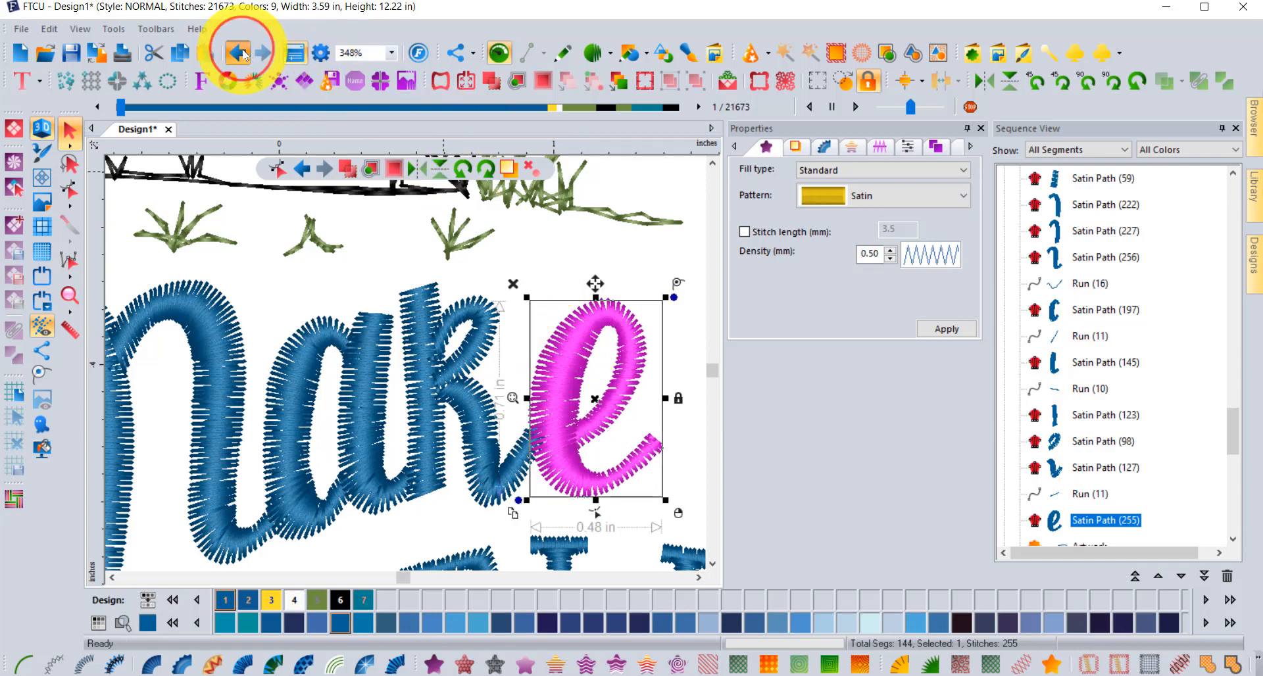
click(263, 53)
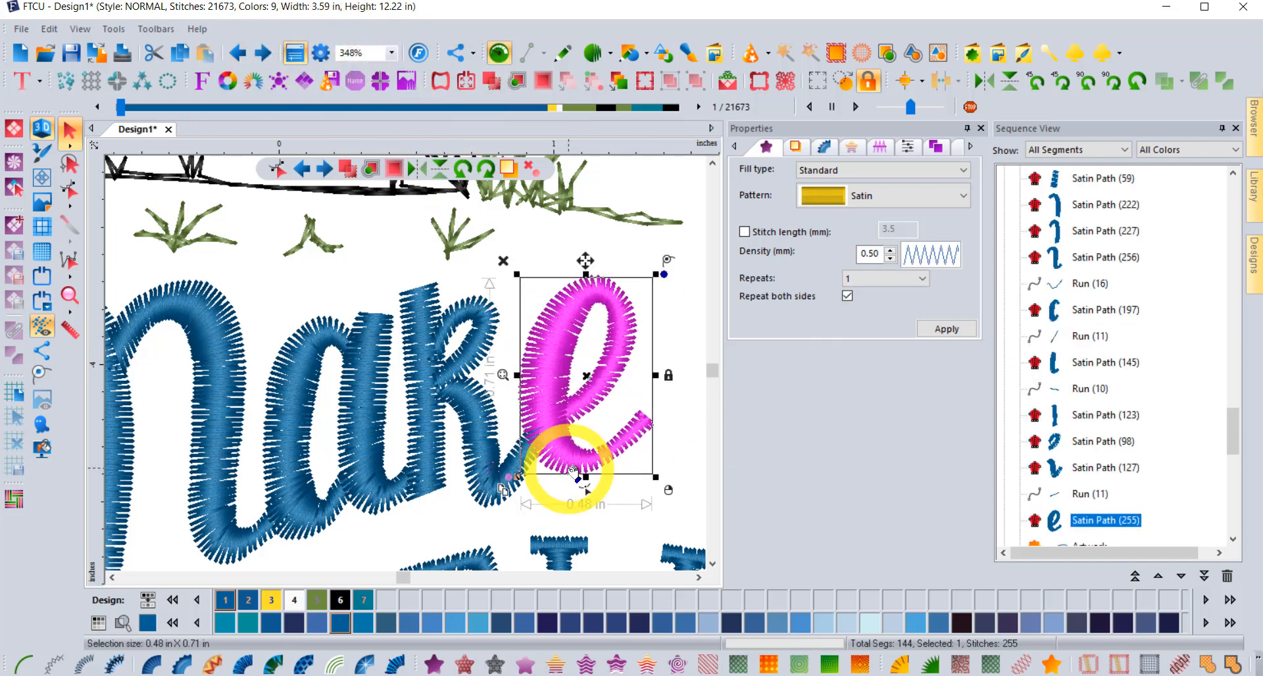
- Shift the e of Make slightly closer to the k
drag(572, 471, 570, 471)
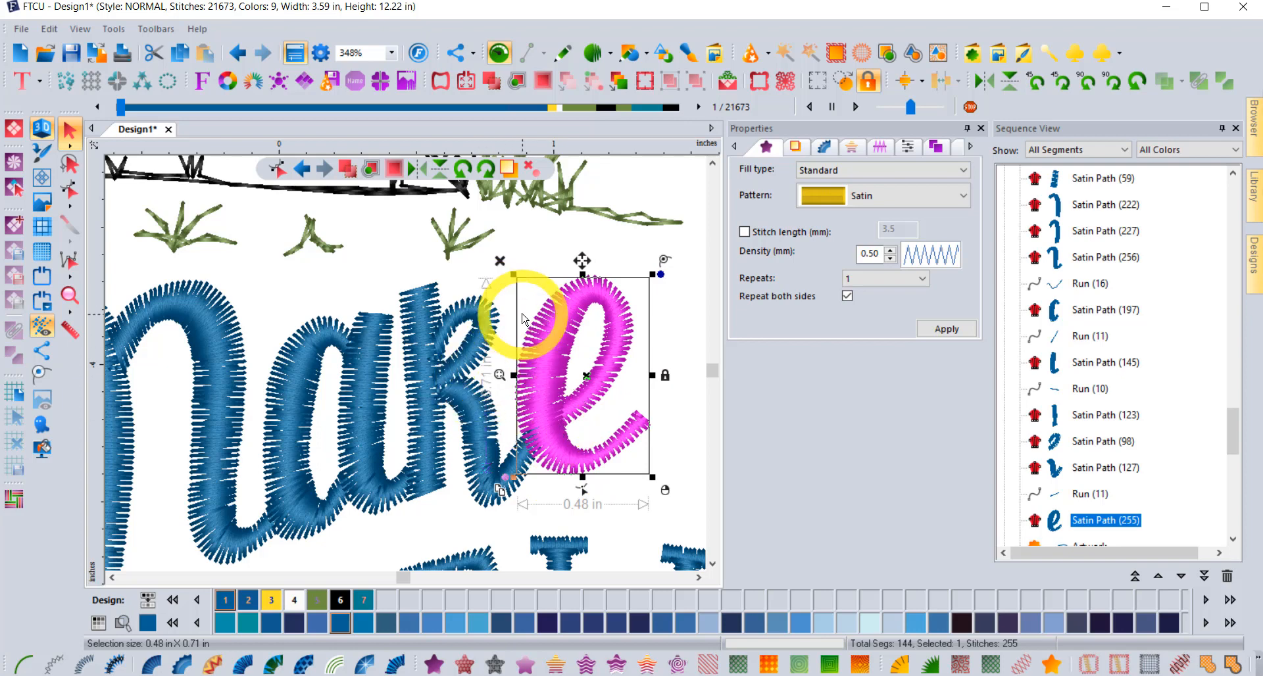
scroll(524, 315, left, 3)
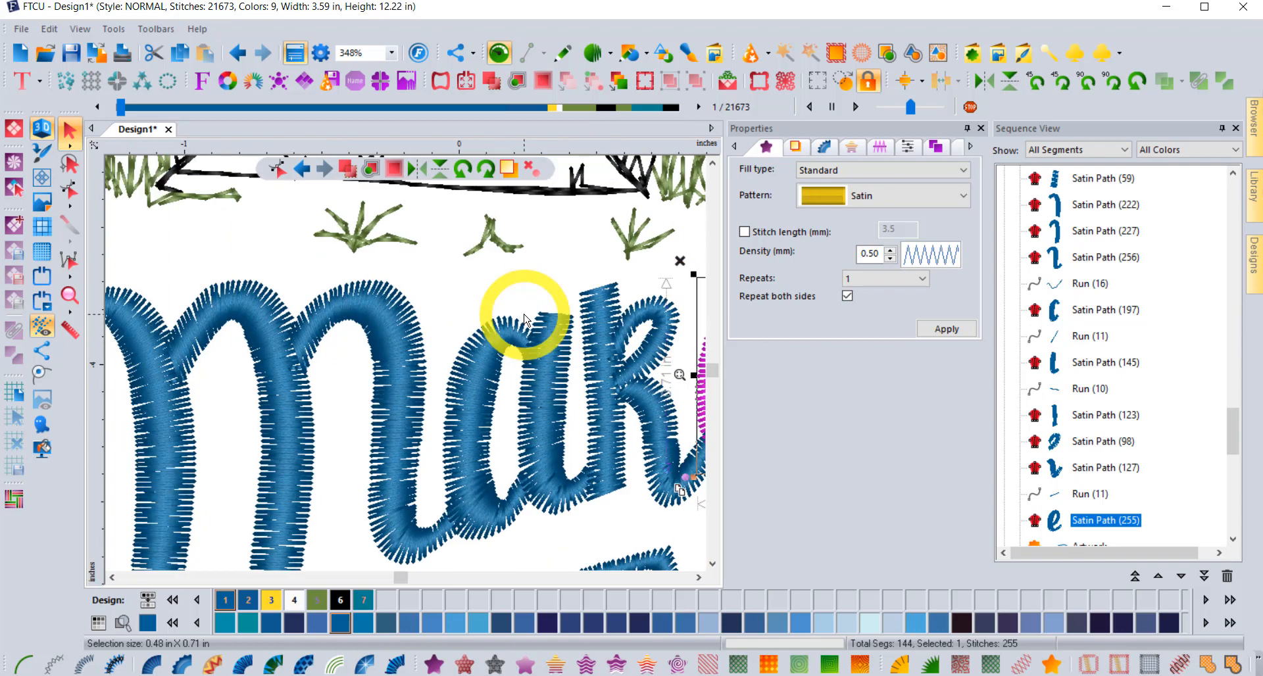
scroll(524, 314, right, 1)
scroll(524, 319, right, 3)
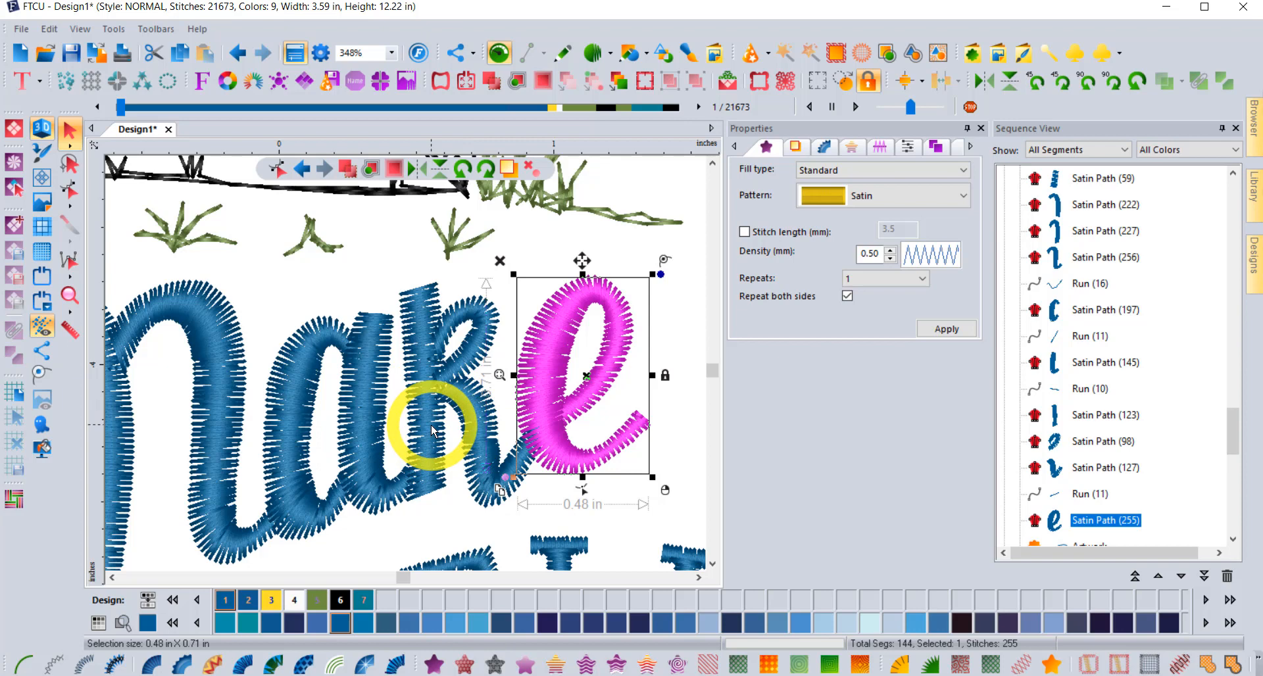
- Pan with the Pan tool from Make across YOURSELF to the at HOME lettering, and return to the Select tool
key(space)
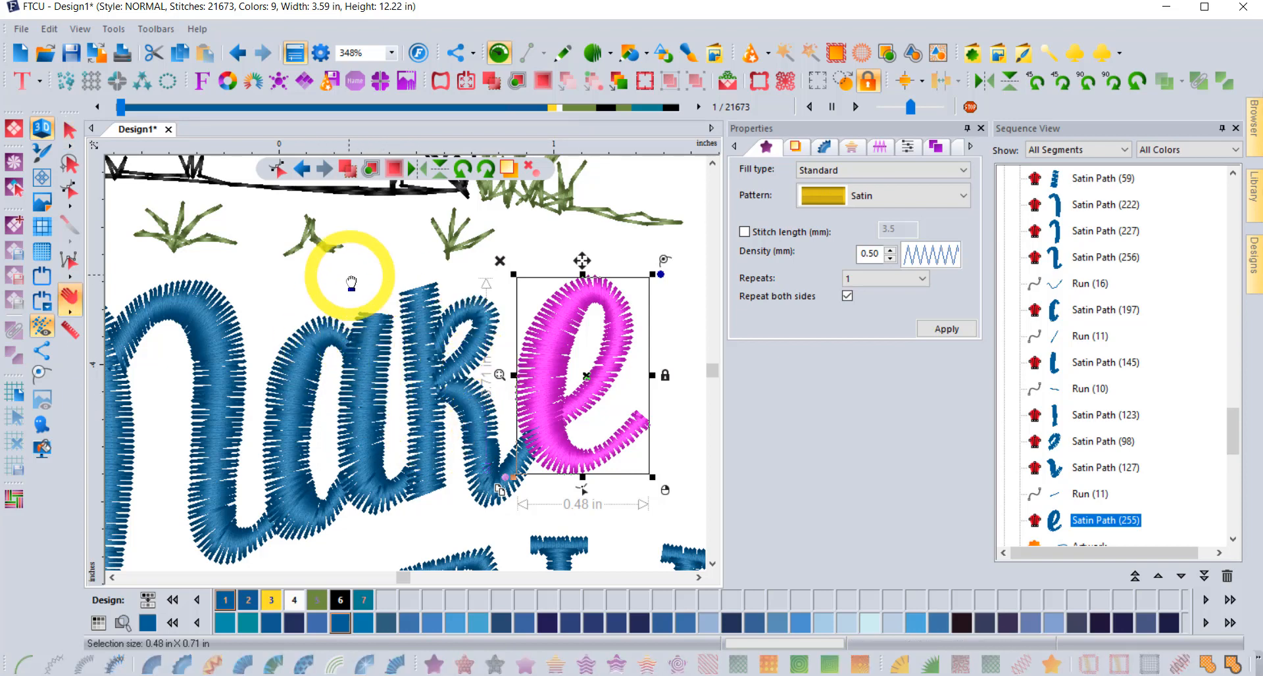
drag(375, 281, 512, 284)
drag(407, 375, 564, 287)
drag(464, 485, 368, 237)
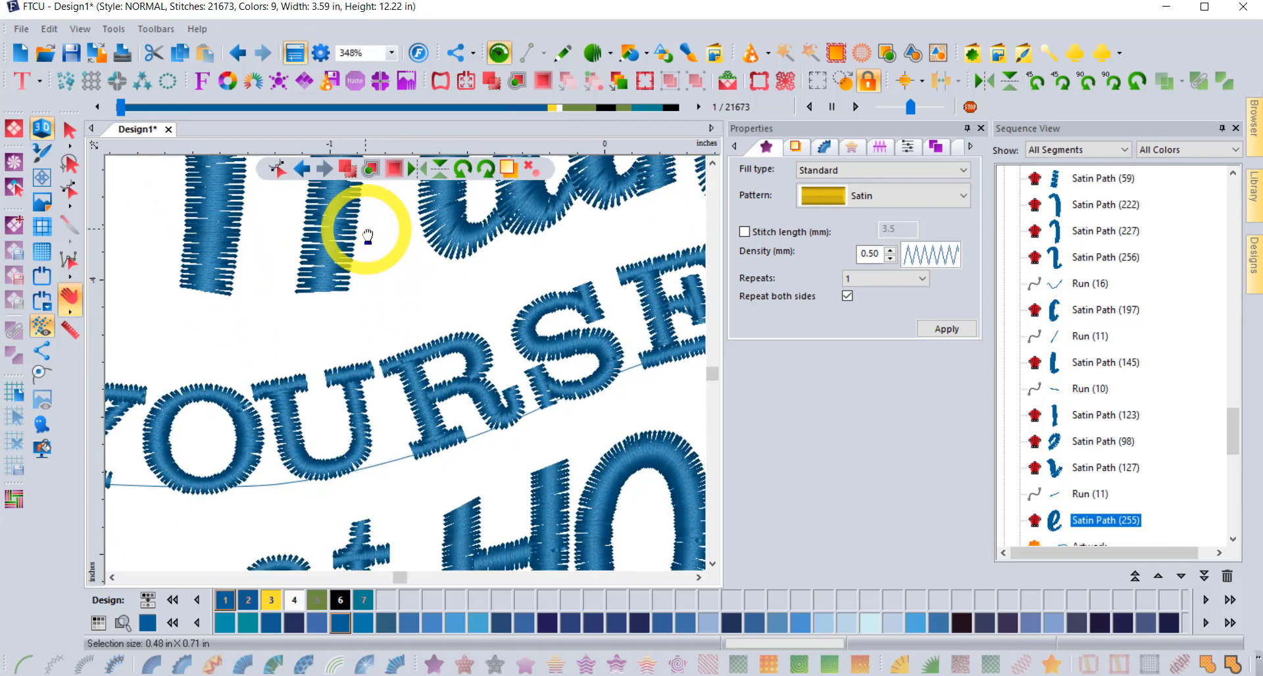
drag(465, 434, 408, 283)
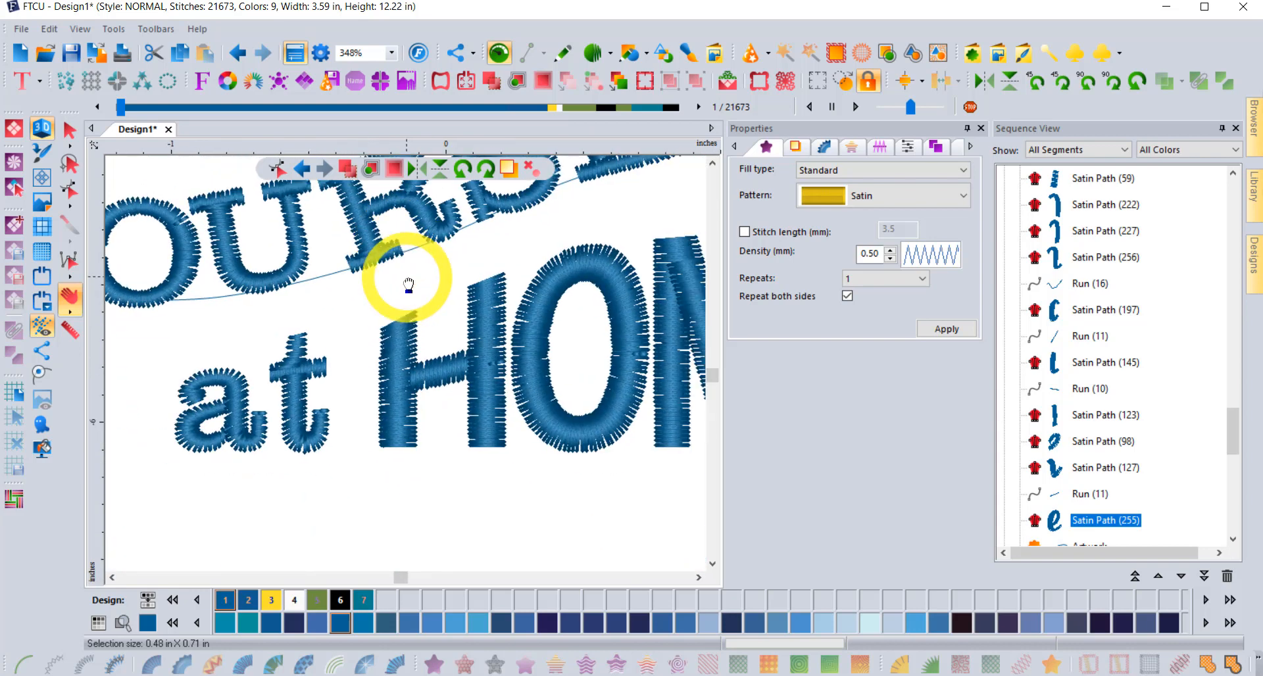
key(Escape)
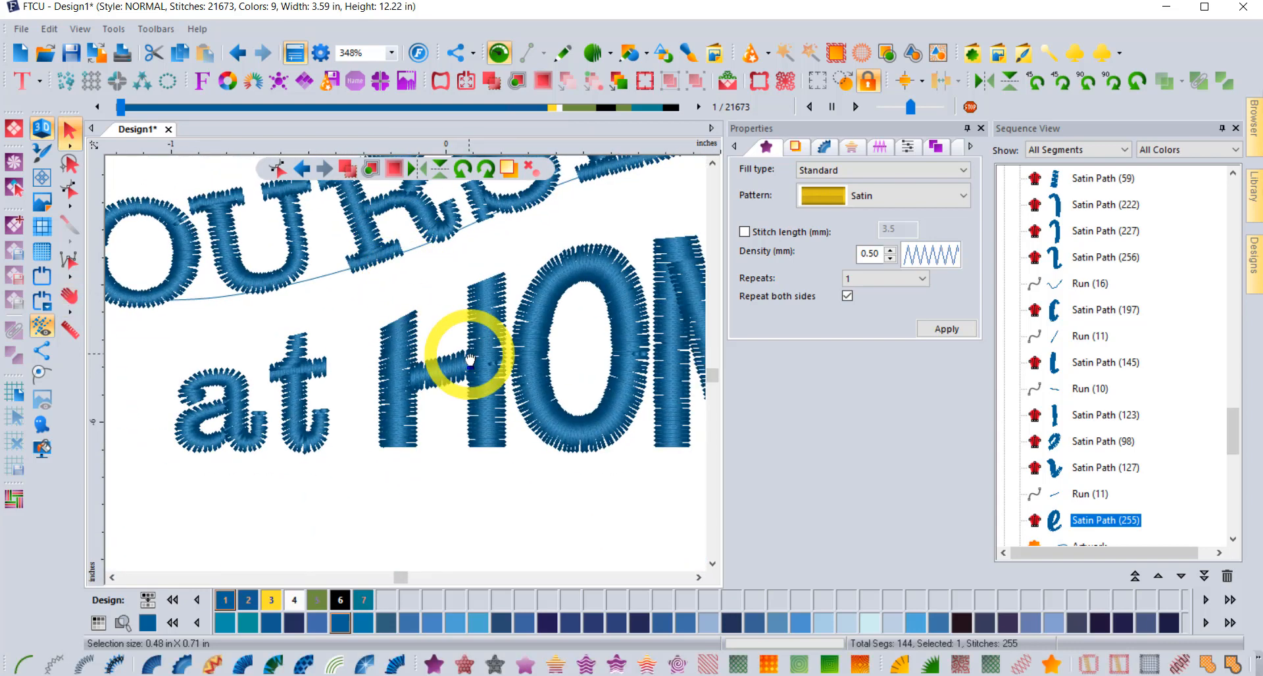
- Zoom the view to the selected HOME text, and pan up past the dock and waves to the sun and mountains
click(484, 322)
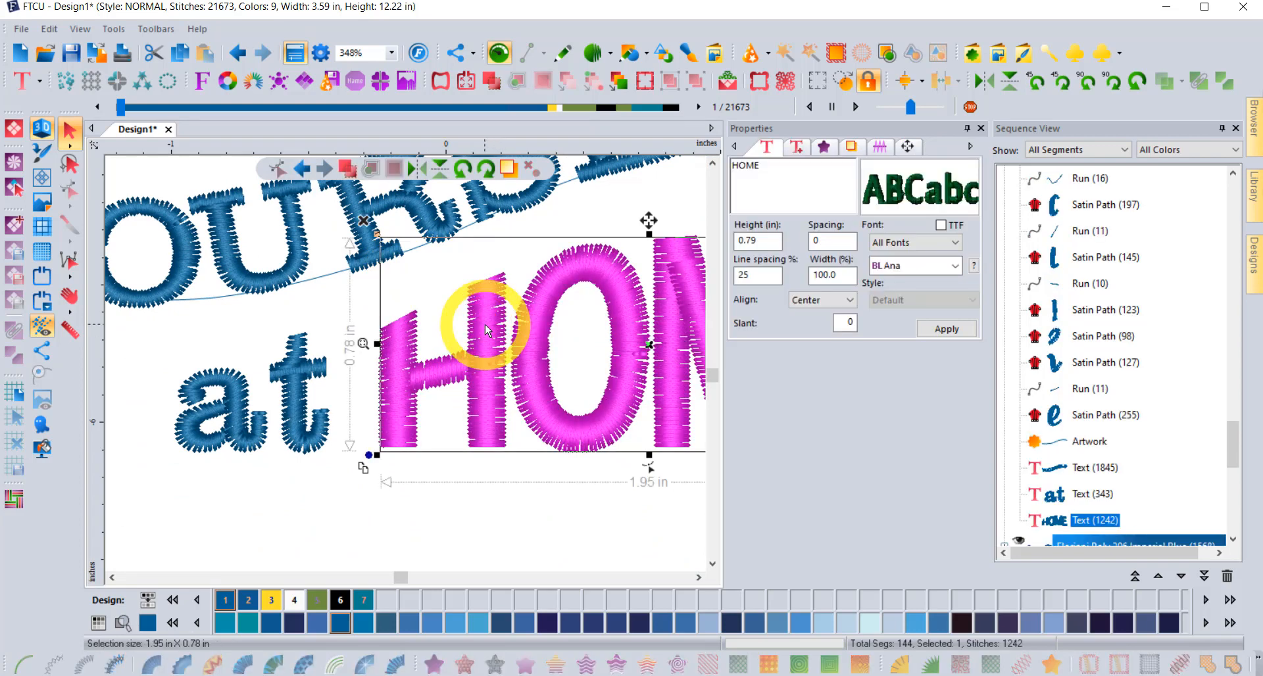
click(362, 343)
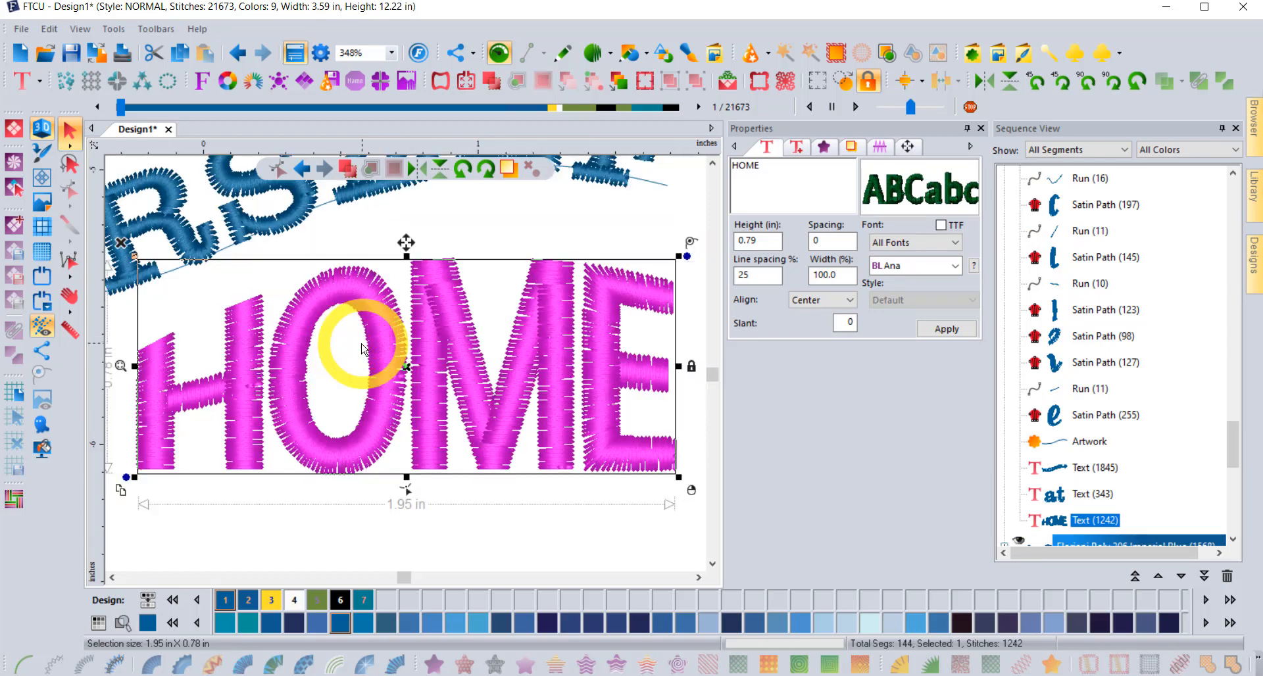
drag(383, 292, 420, 457)
drag(425, 324, 399, 478)
mouse_move(424, 303)
mouse_down()
mouse_move(416, 428)
mouse_move(400, 454)
mouse_move(446, 456)
mouse_up()
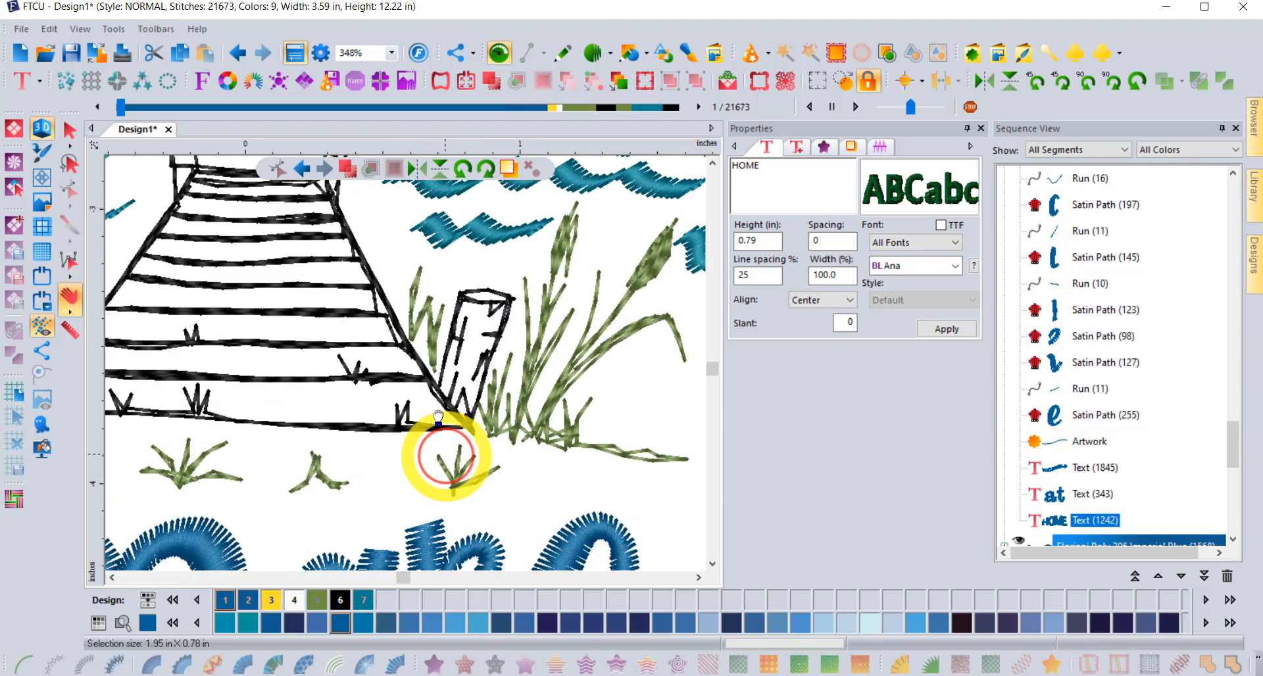
drag(406, 322, 489, 461)
drag(395, 261, 468, 401)
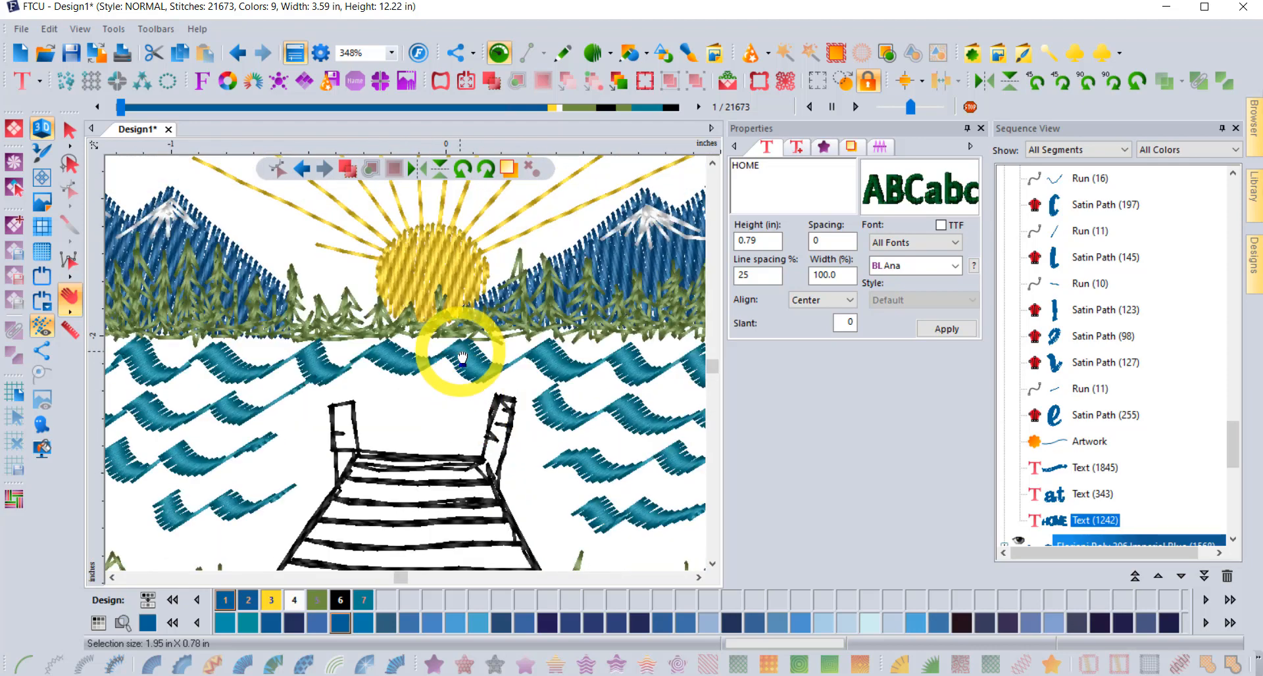
drag(461, 352, 431, 476)
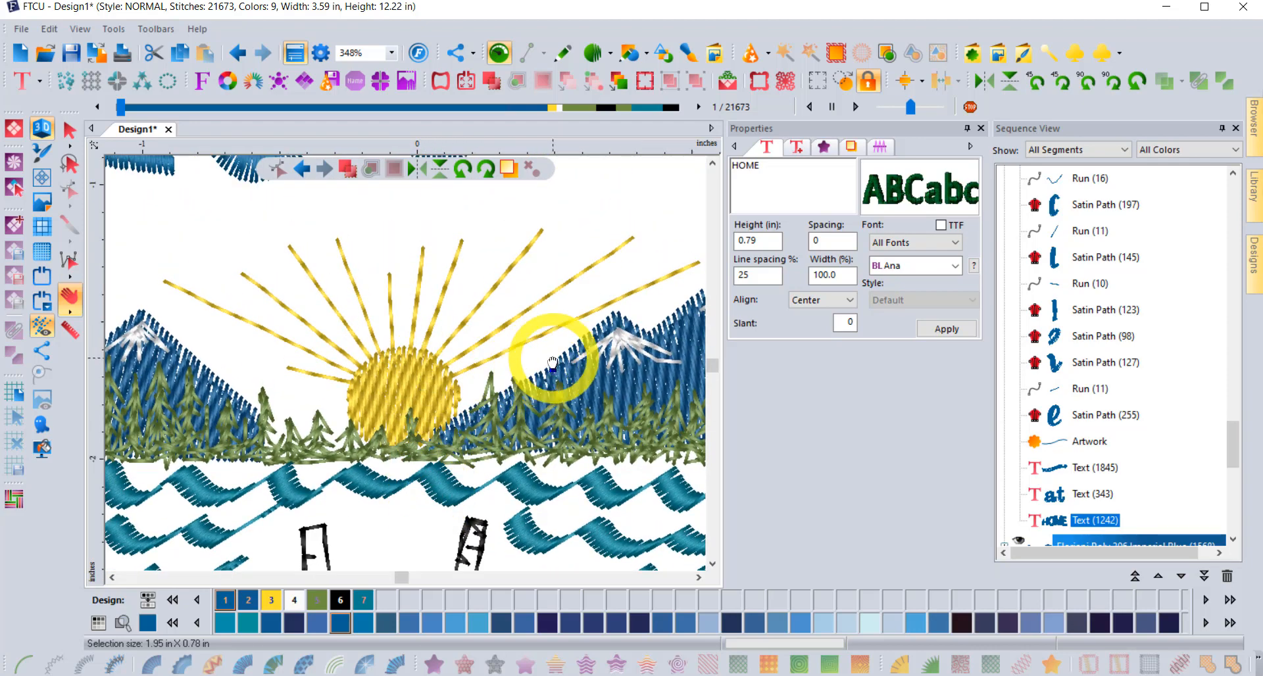
drag(552, 361, 375, 343)
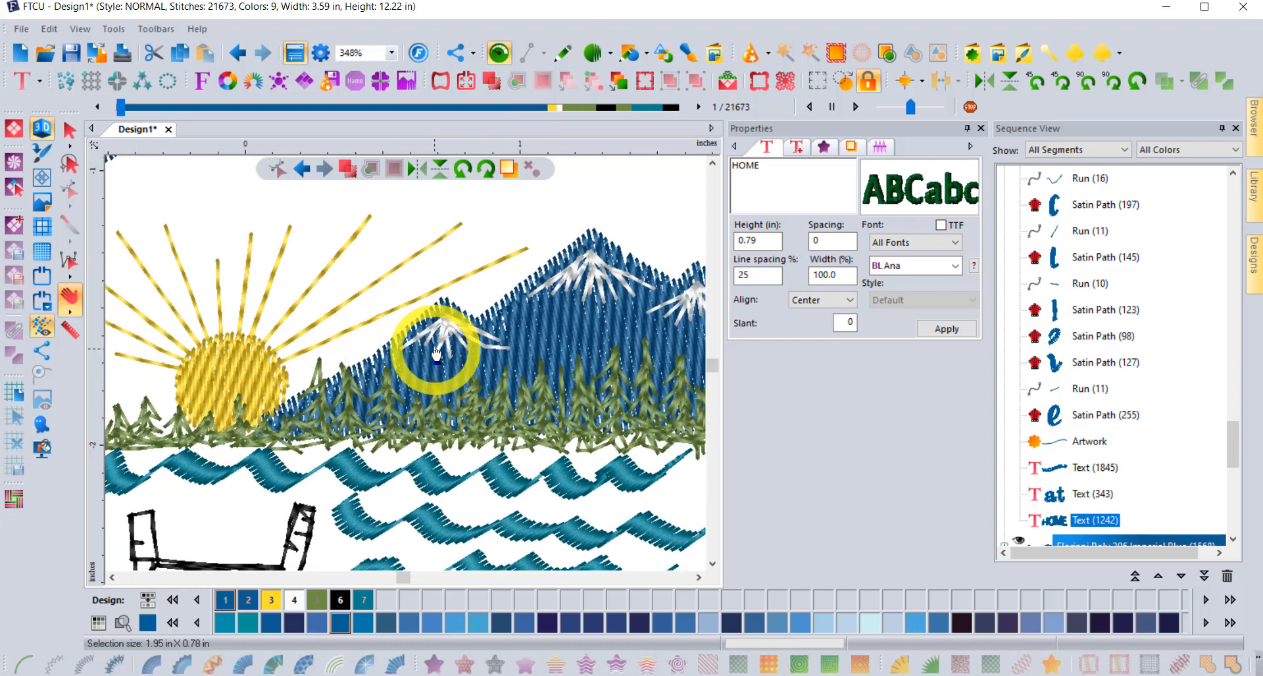
key(Escape)
key(space)
- Zoom out to 87%, zoom in on HOUSE at 174%, and display the Zoom and Pan tool choices
scroll(451, 391, down, 1)
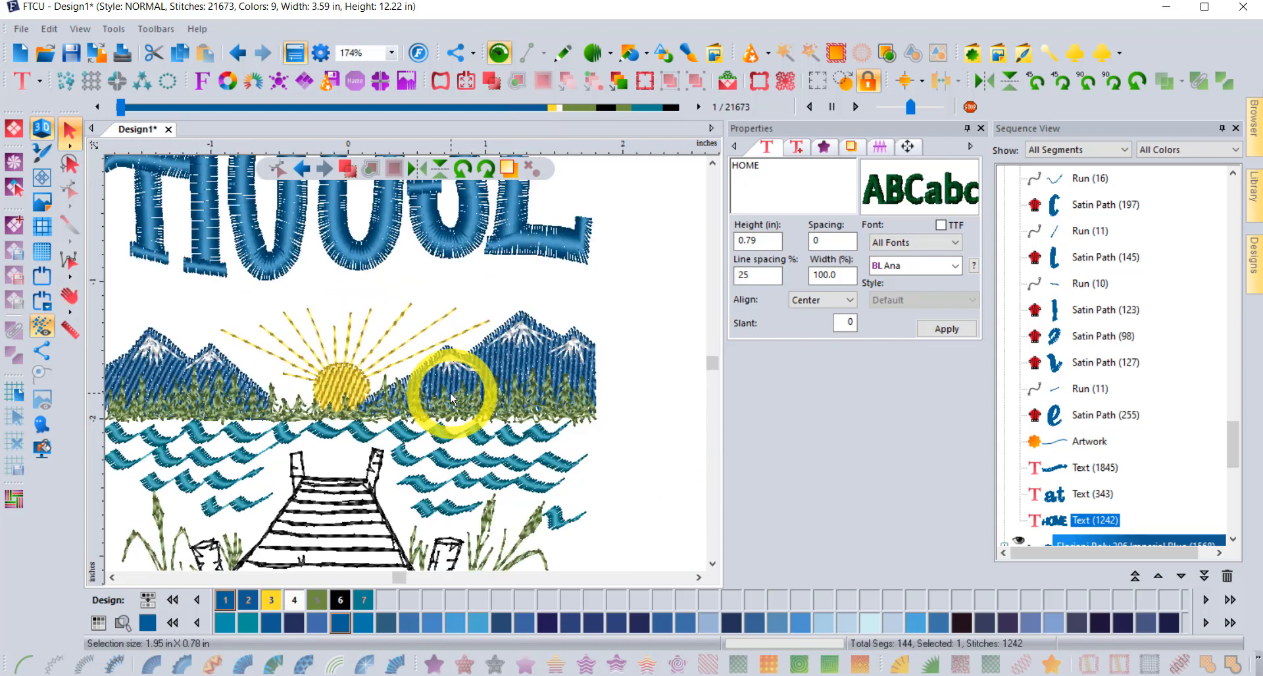
scroll(451, 397, down, 1)
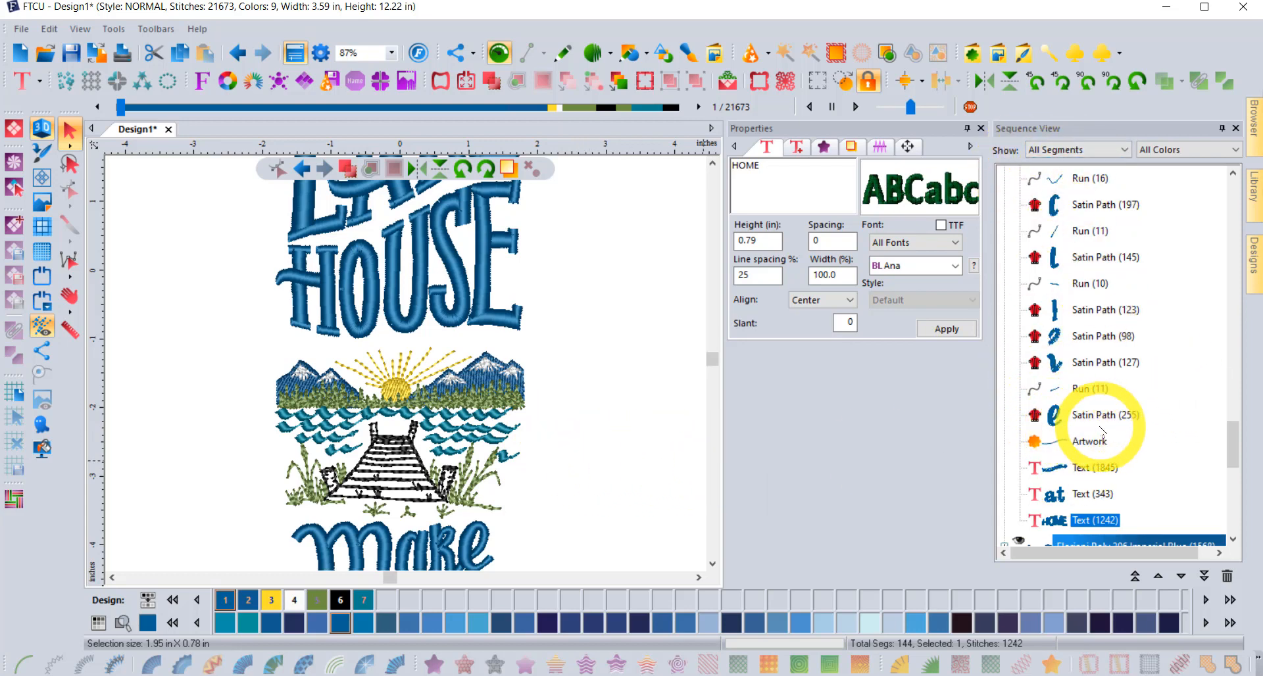
scroll(266, 171, up, 1)
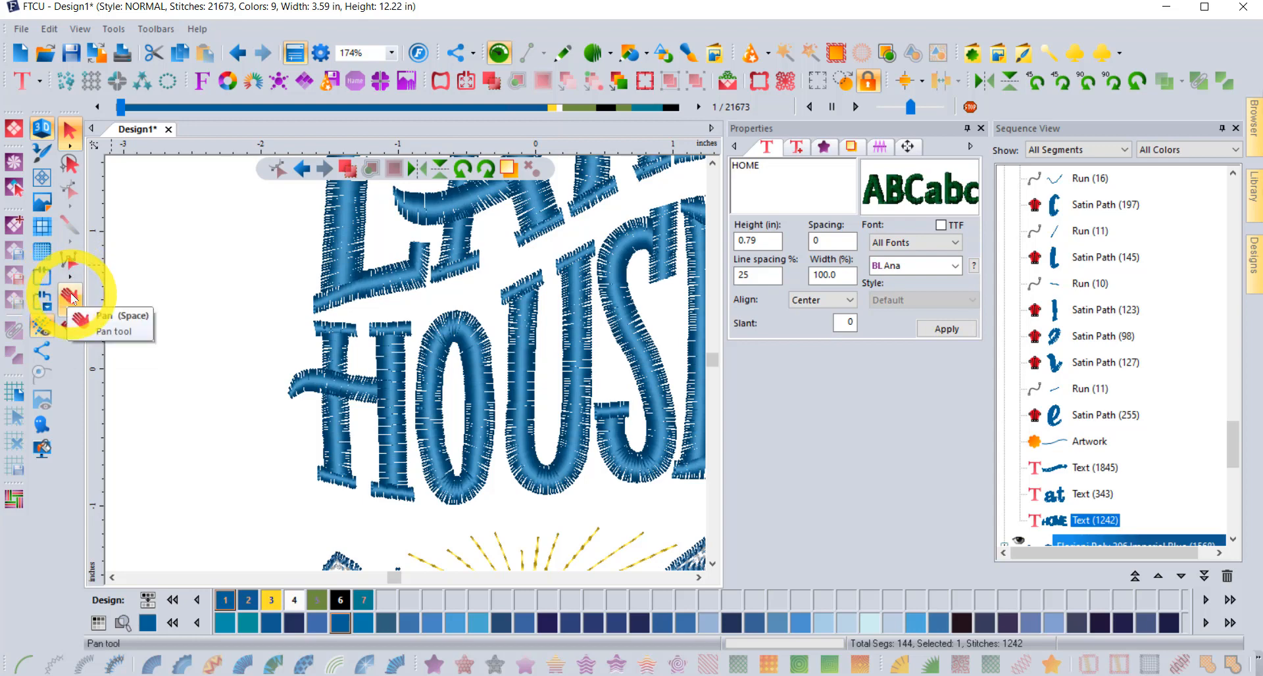
click(71, 315)
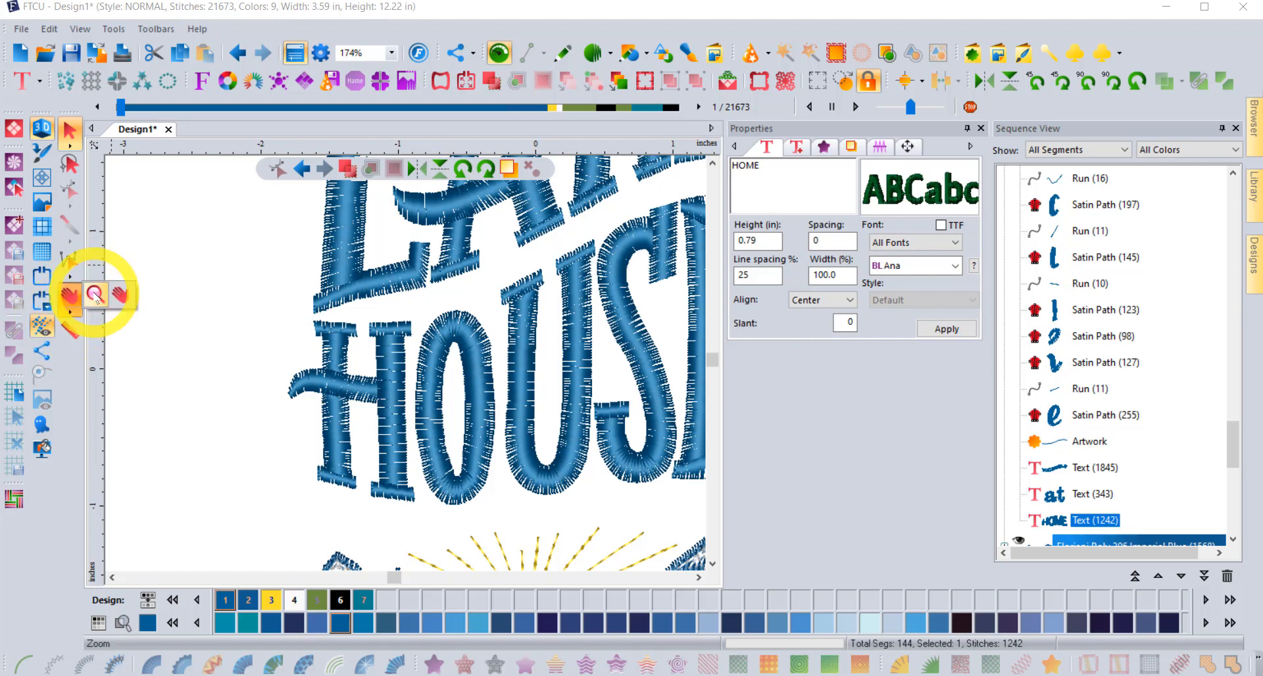
- Zoom out to the whole design at 34% with the Zoom tool, and return to the Selection tool
click(96, 296)
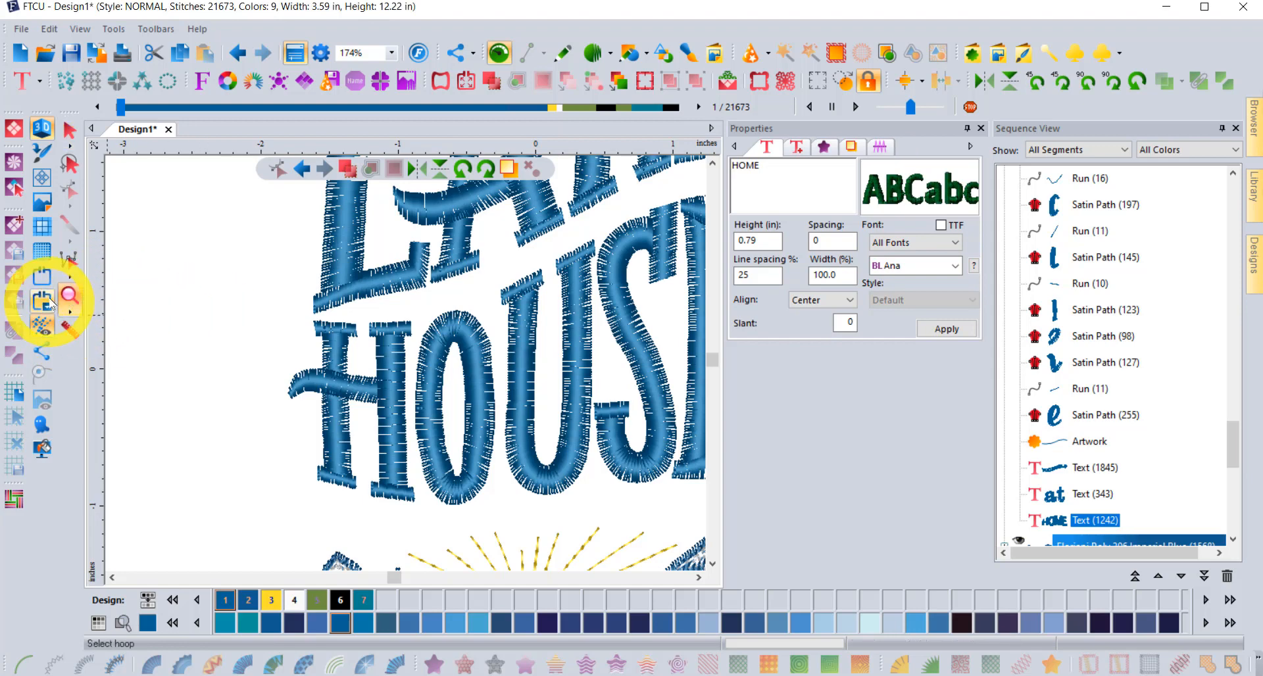
click(69, 296)
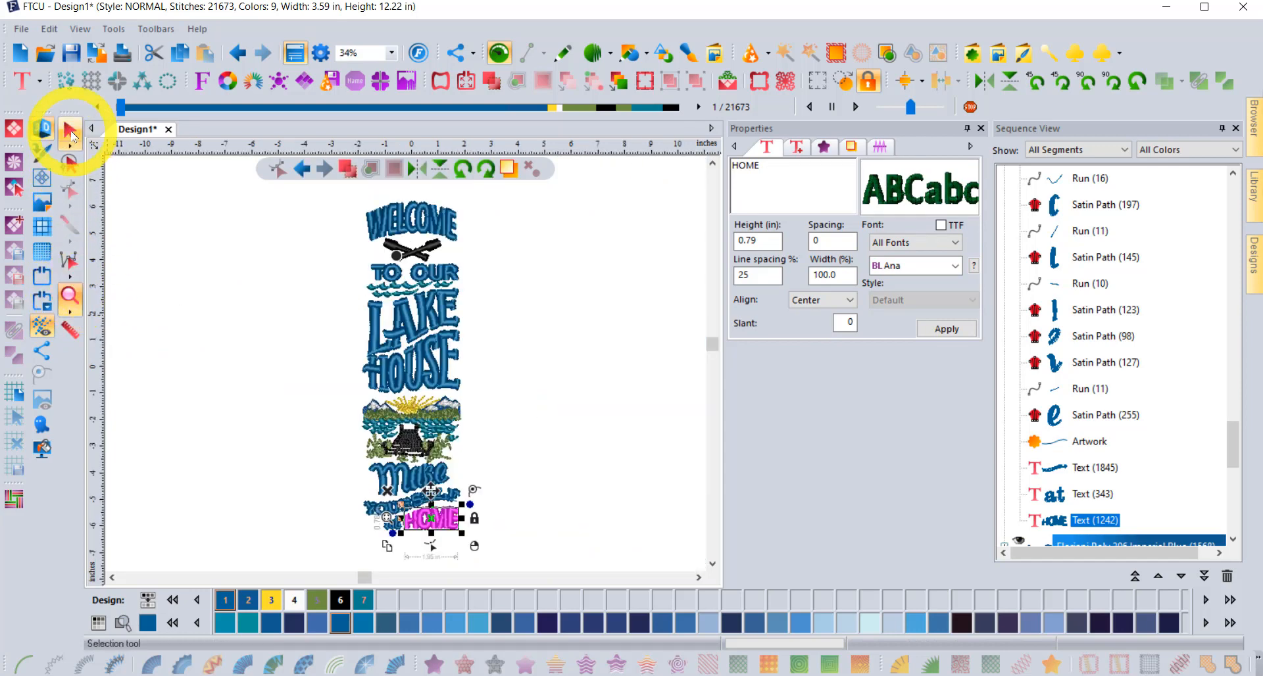
click(71, 134)
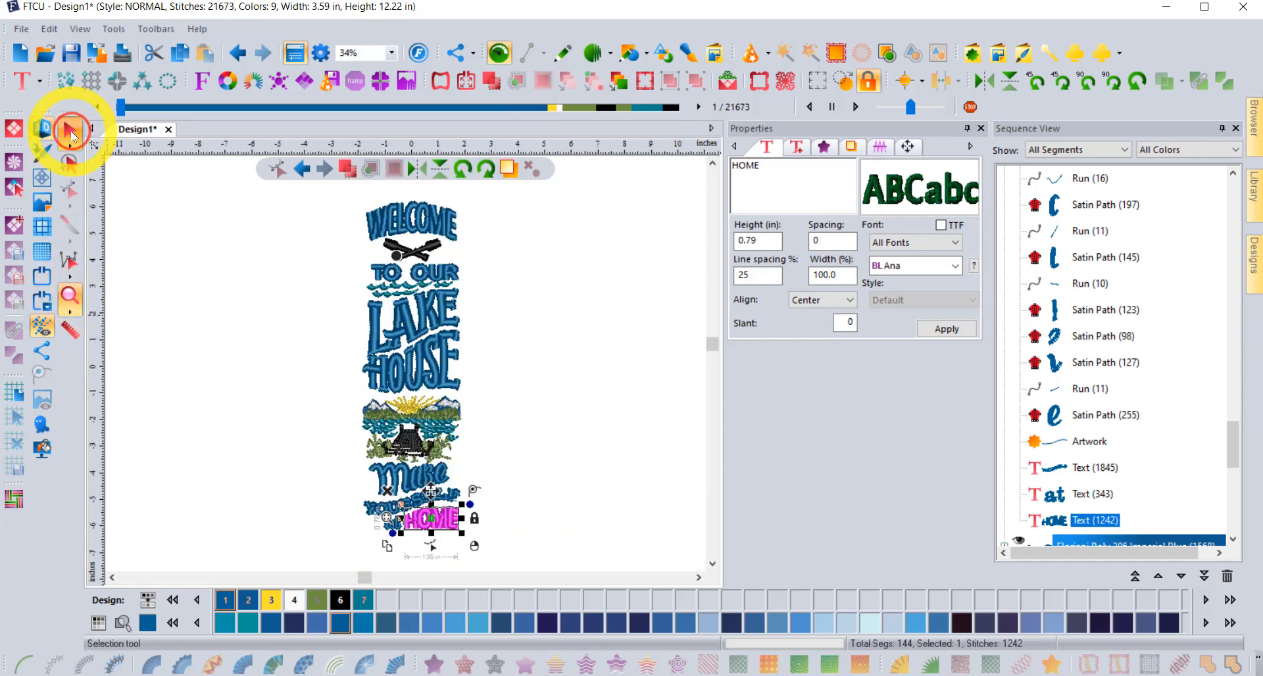
- Recolor the LAKE HOUSE lettering to Floriani Poly K07 Sky Blue
click(407, 322)
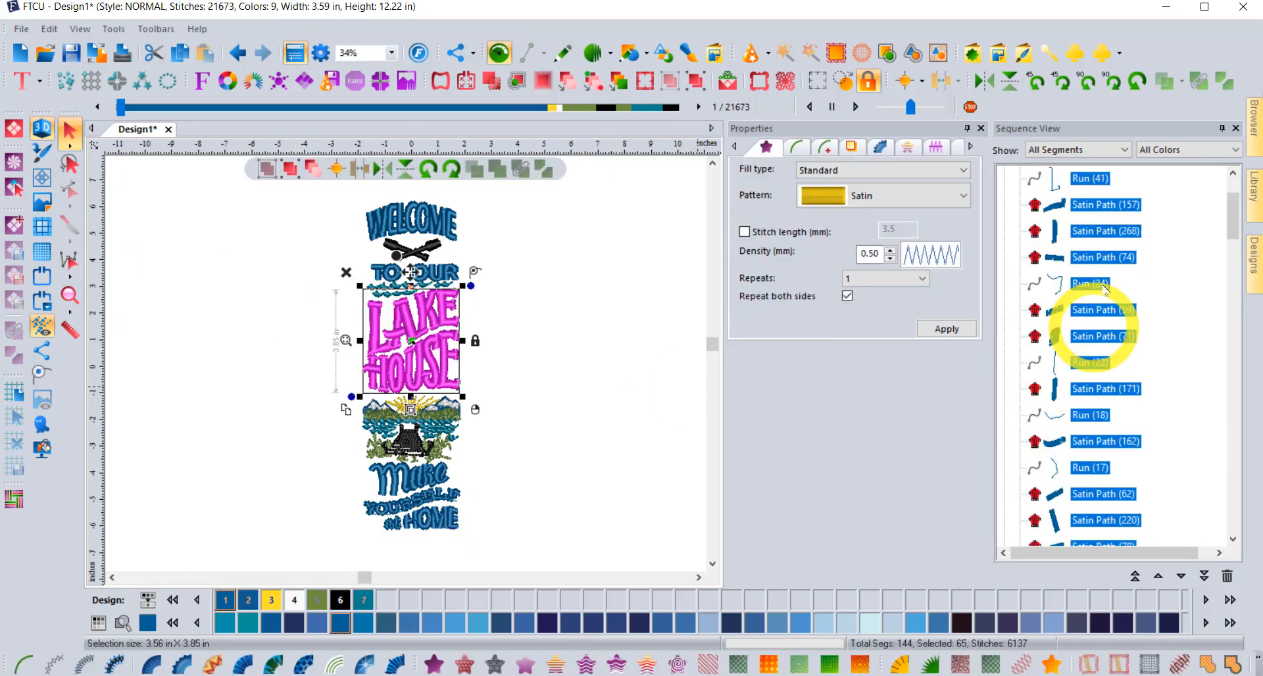
scroll(1093, 348, up, 3)
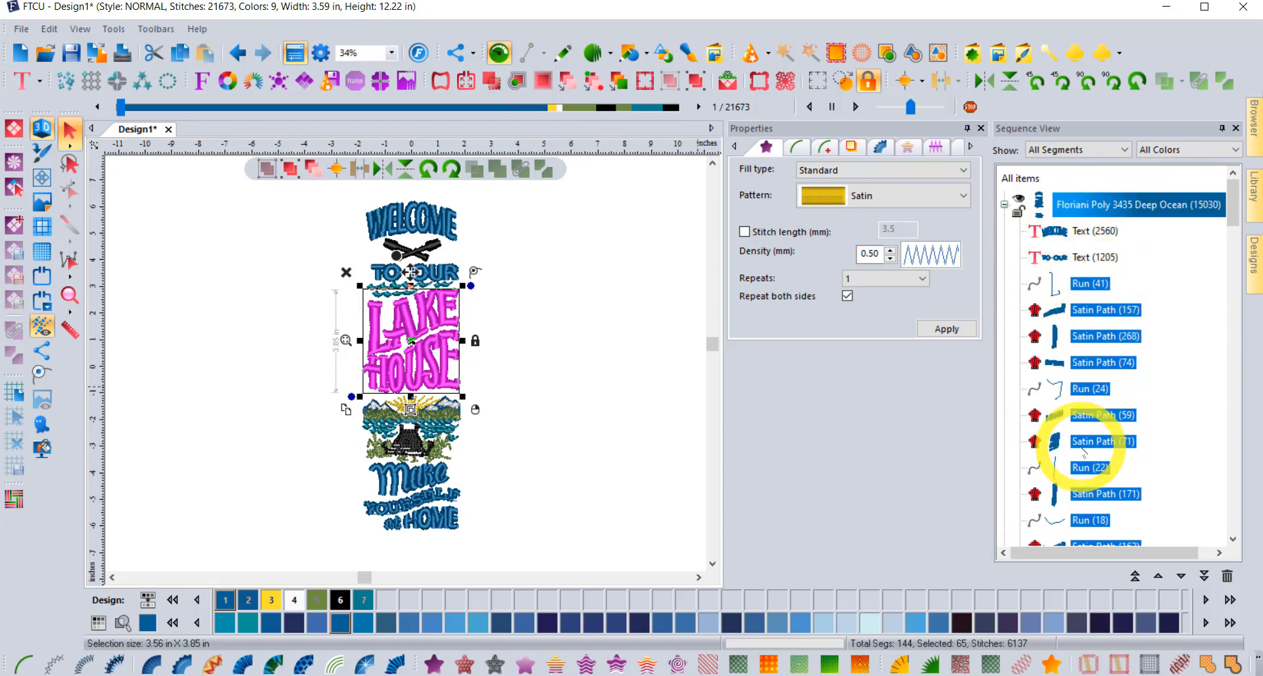
click(689, 618)
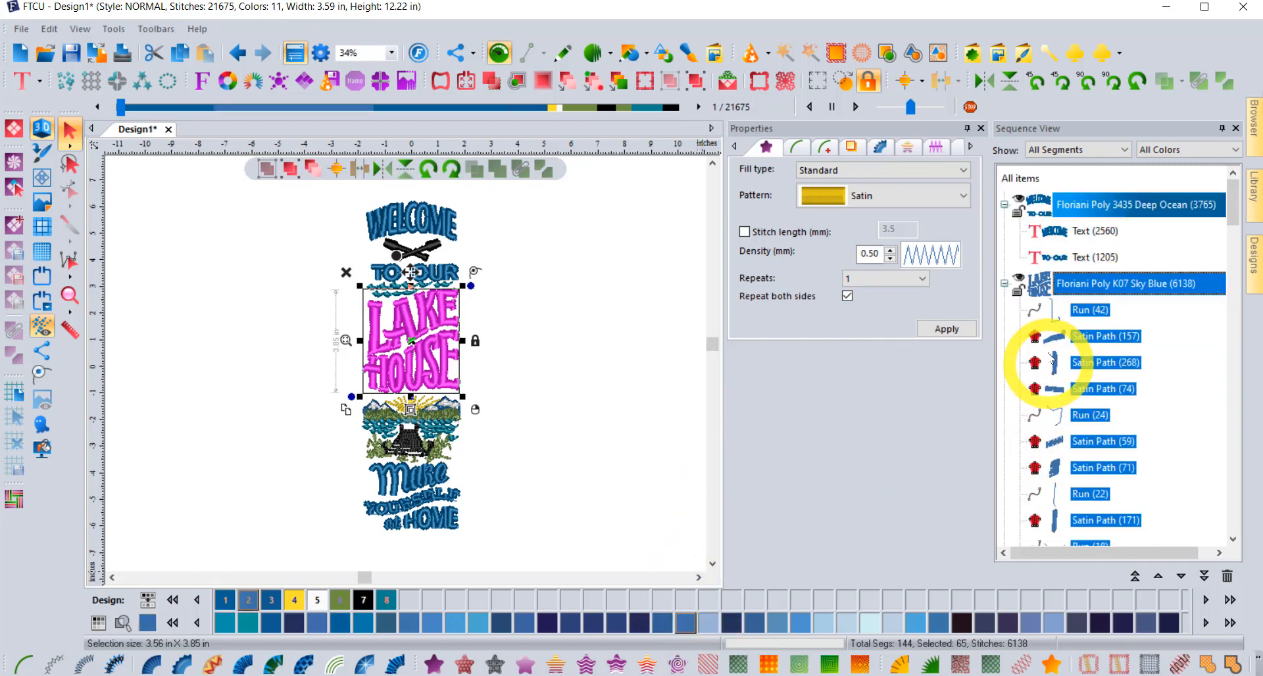
- Collapse all expanded color blocks in the sequence list one by one, from the first Deep Ocean block down to Beryle Blue
click(1004, 204)
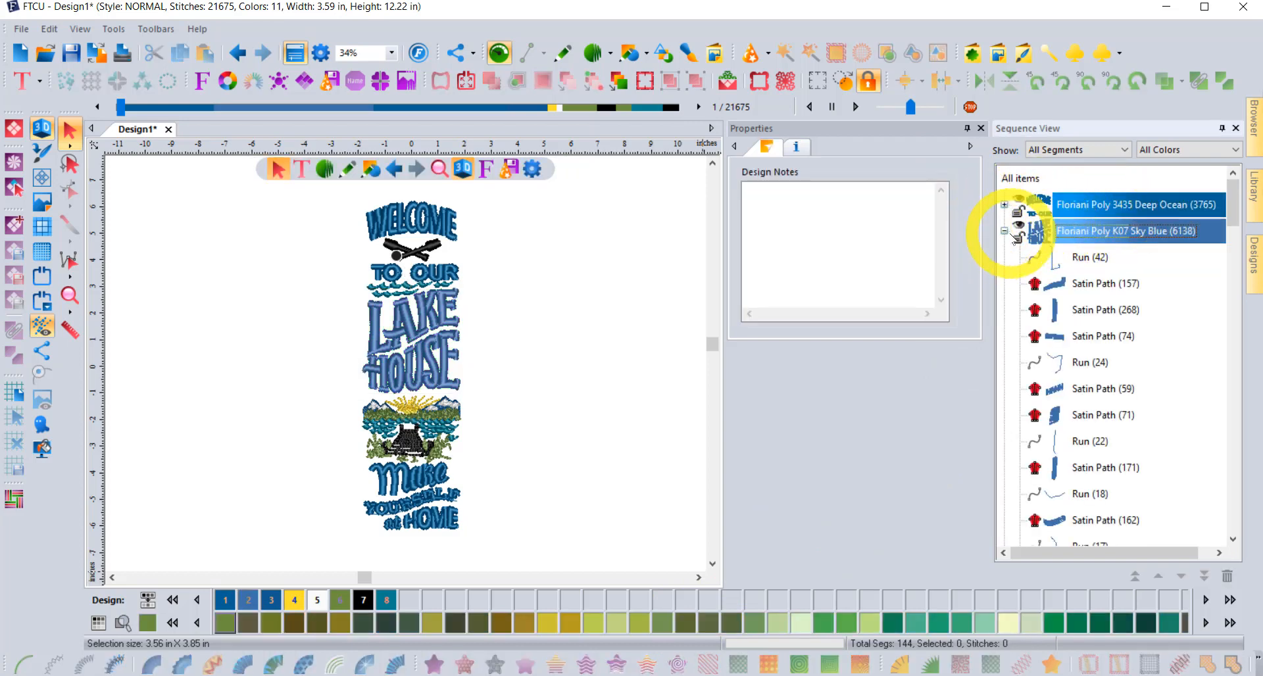
click(1004, 231)
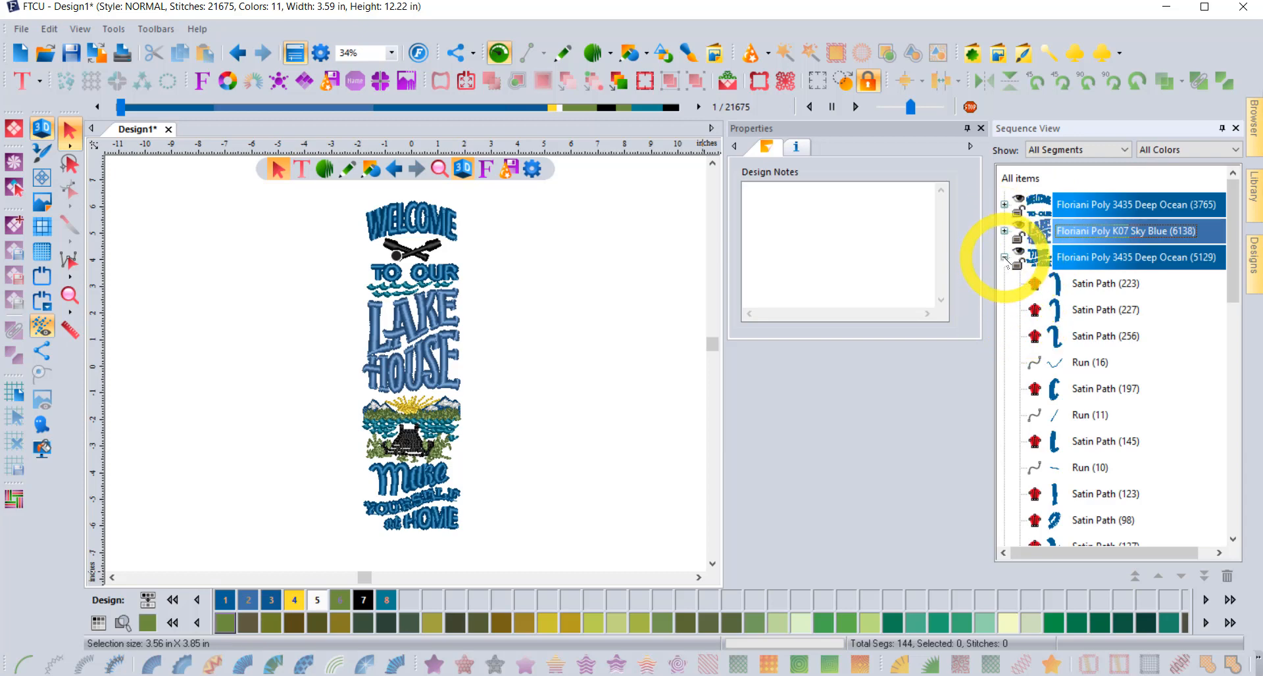
click(1004, 258)
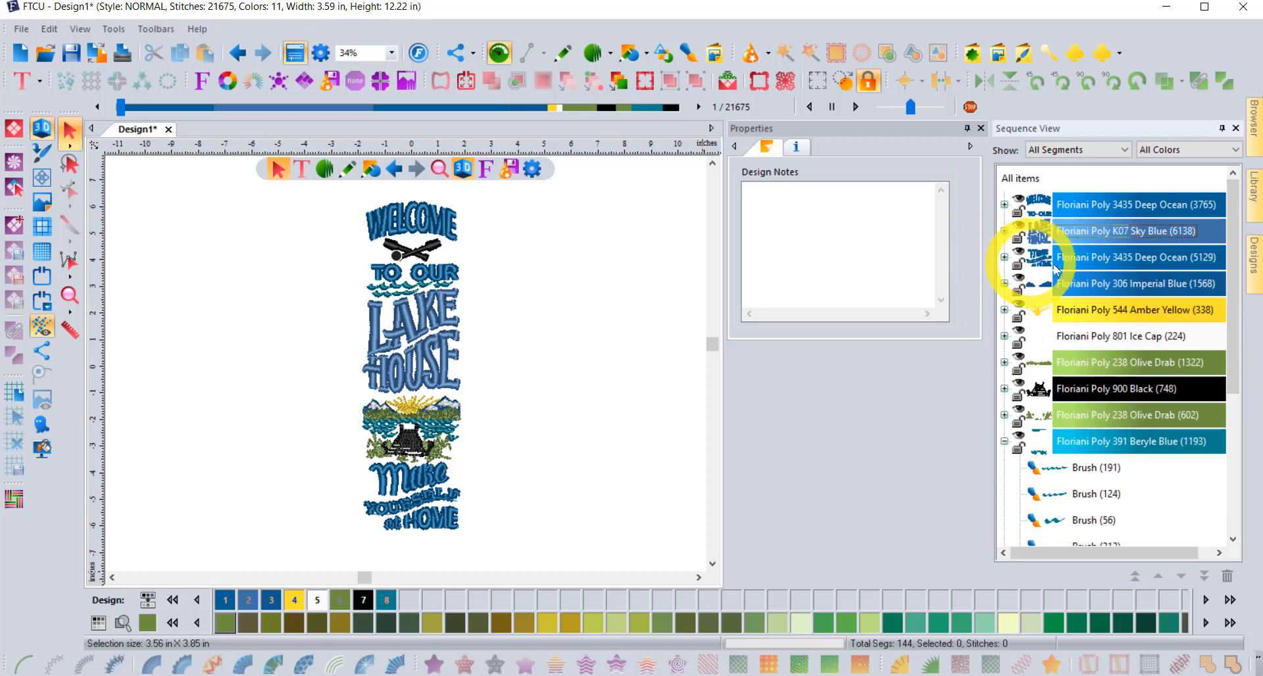
click(1004, 257)
click(1004, 257)
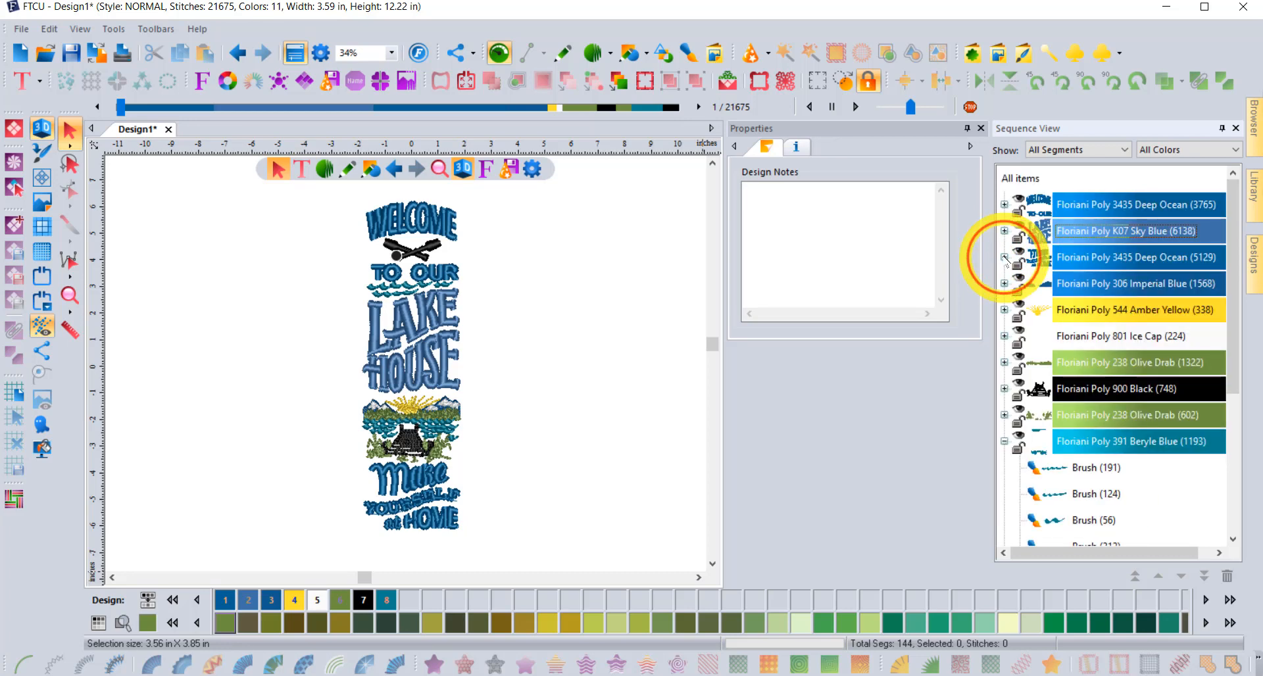
click(1004, 257)
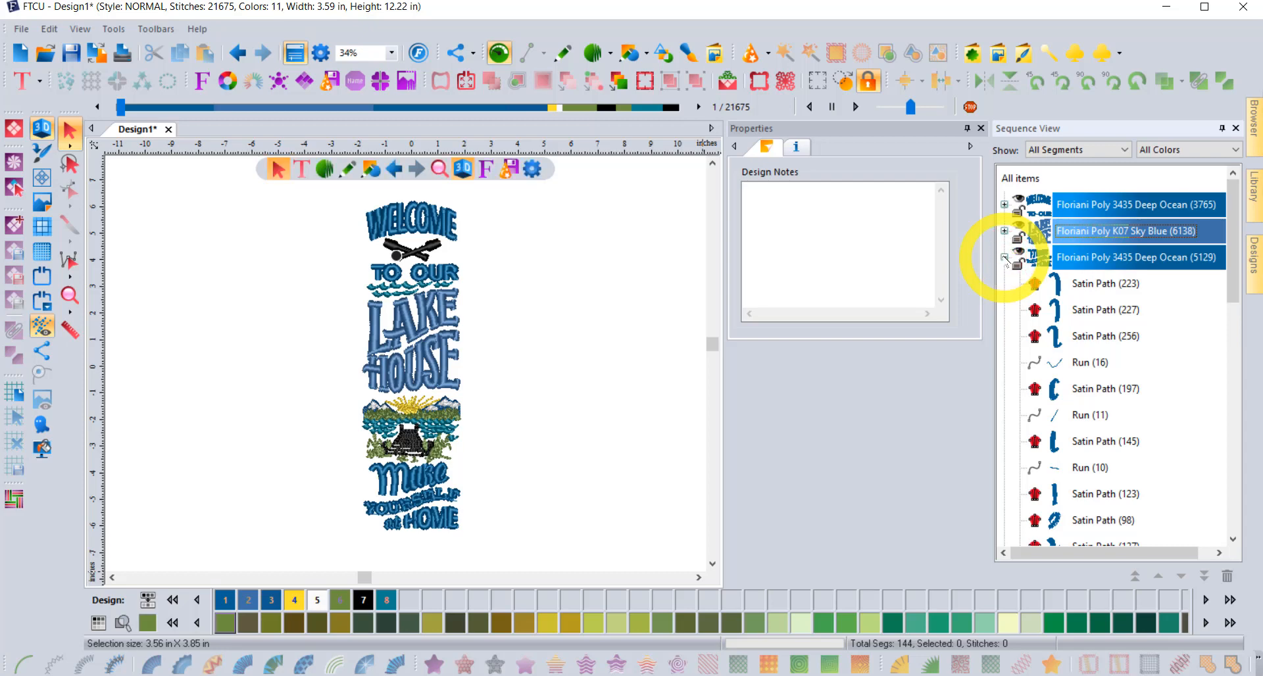
click(1004, 257)
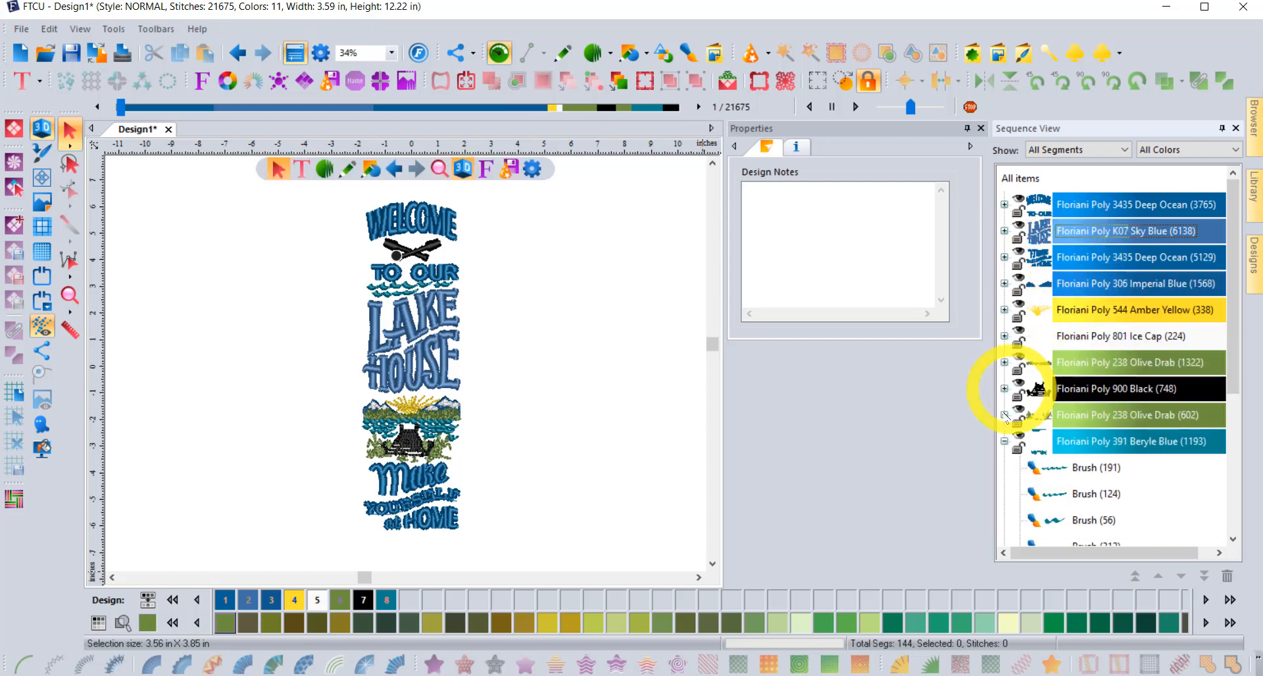
click(1004, 441)
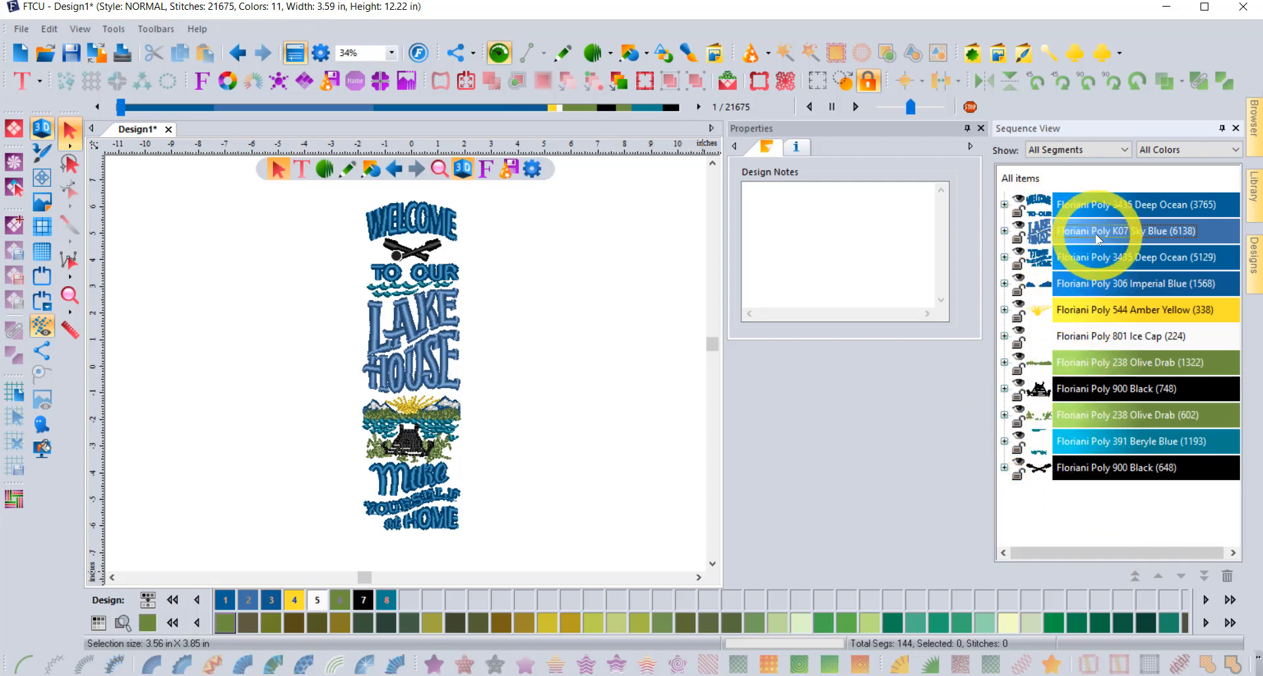
- Select the Sky Blue and second Deep Ocean blocks in turn, then recolor the Amber Yellow sun to Floriani Poly 5 Neon Orange
click(1112, 232)
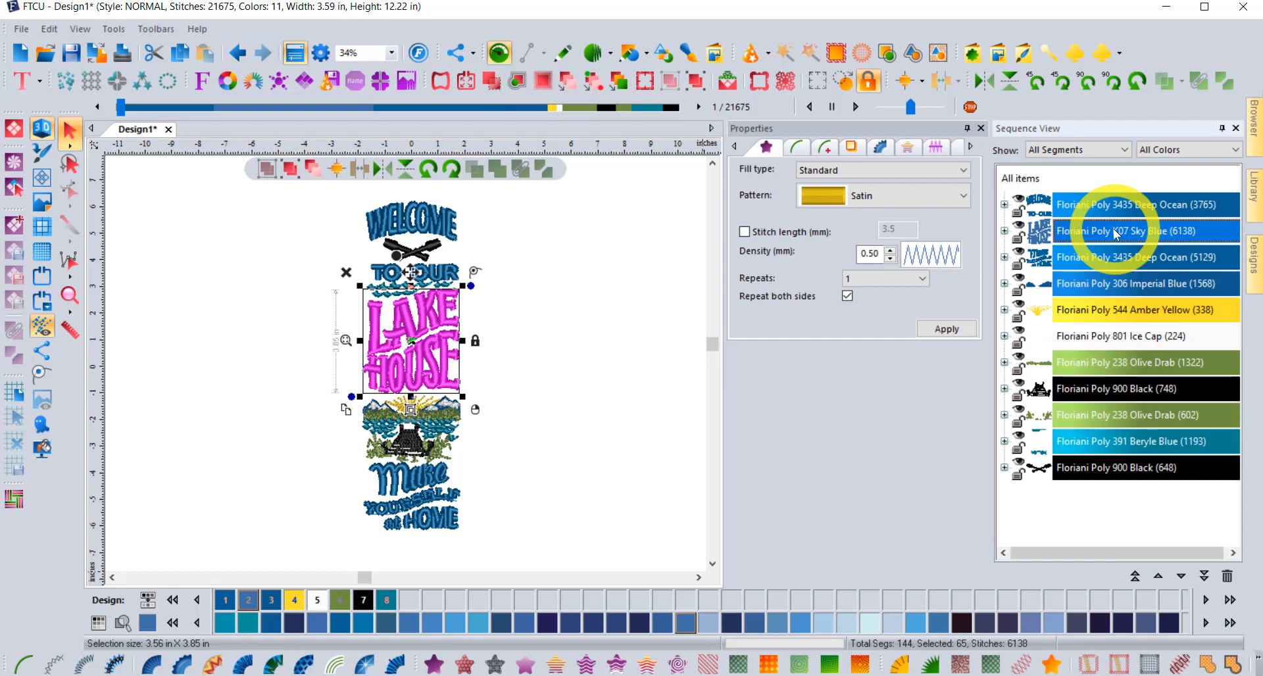
click(1110, 258)
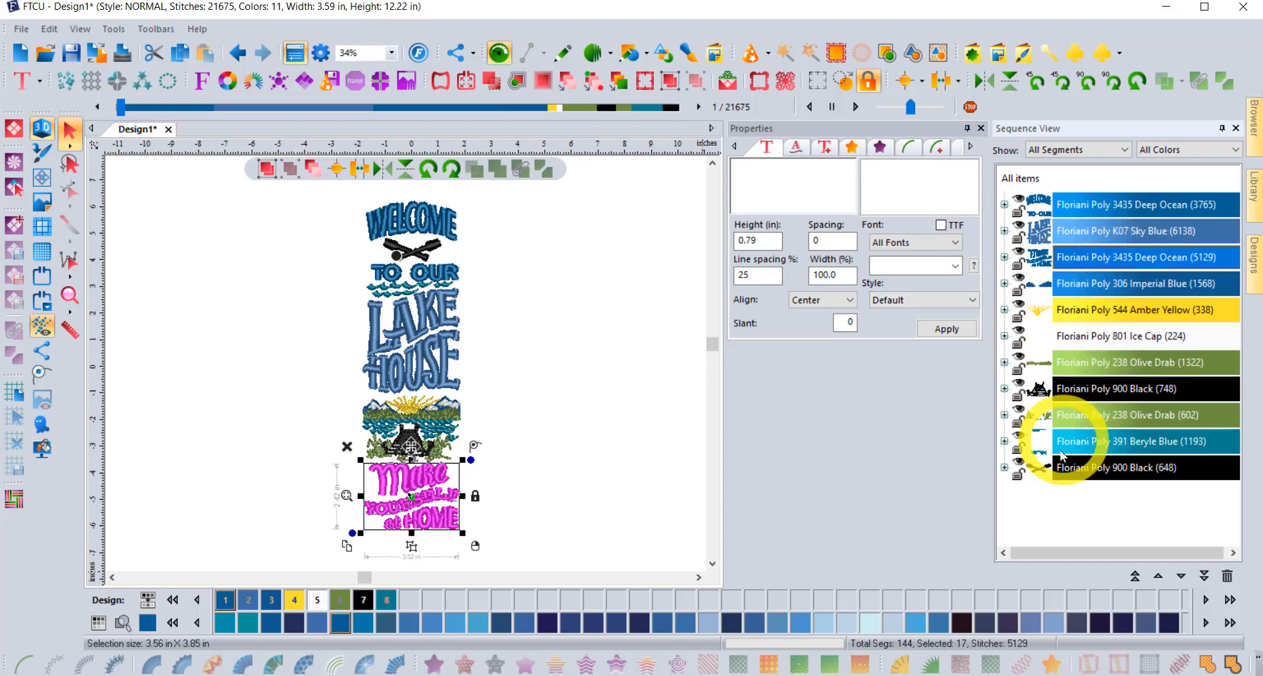
click(1111, 316)
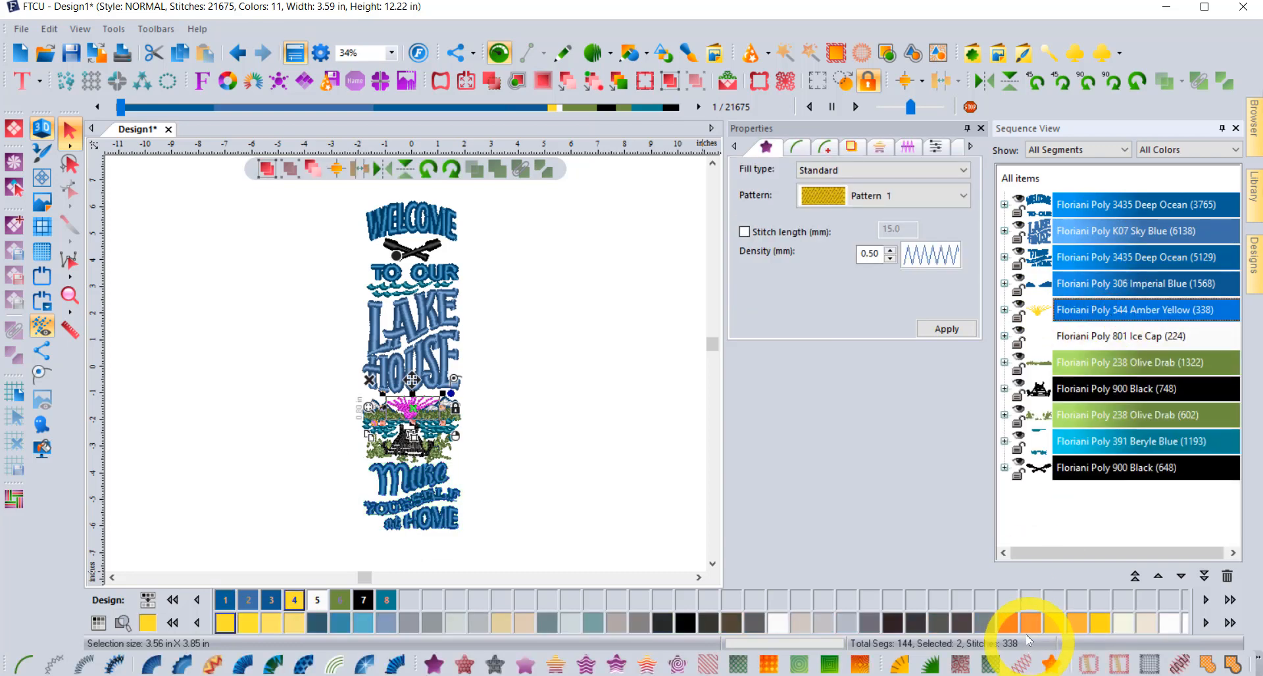
click(1007, 623)
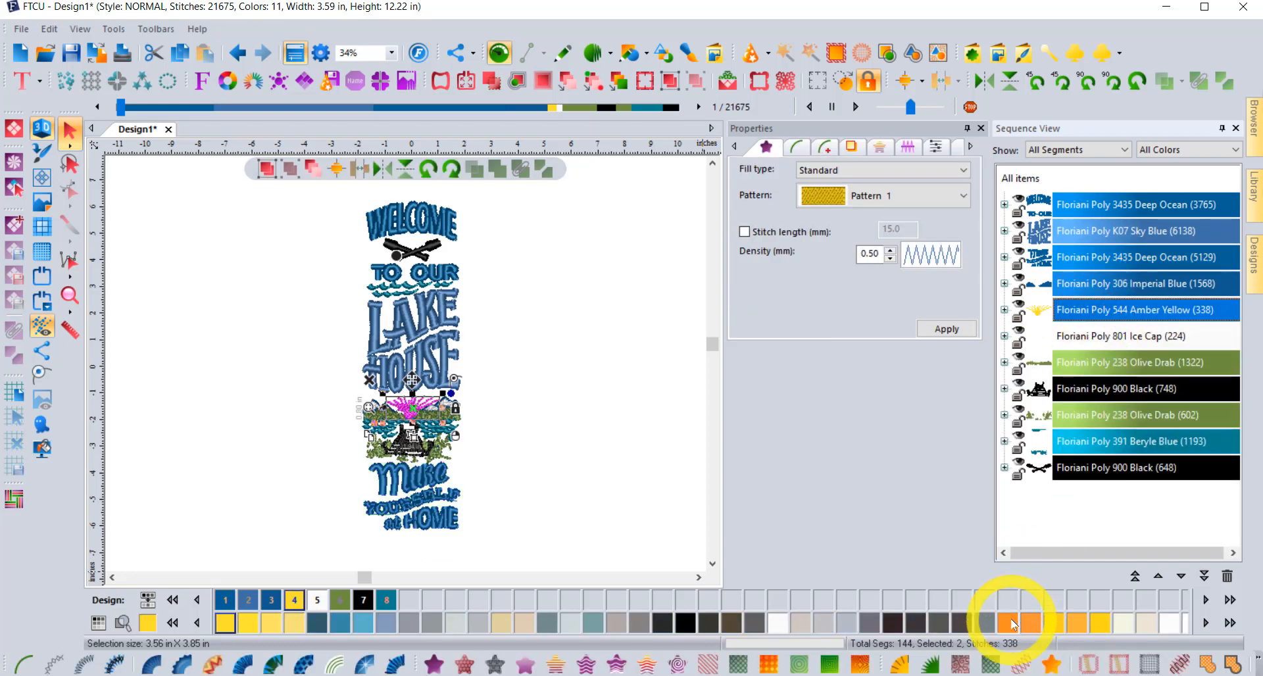
click(619, 411)
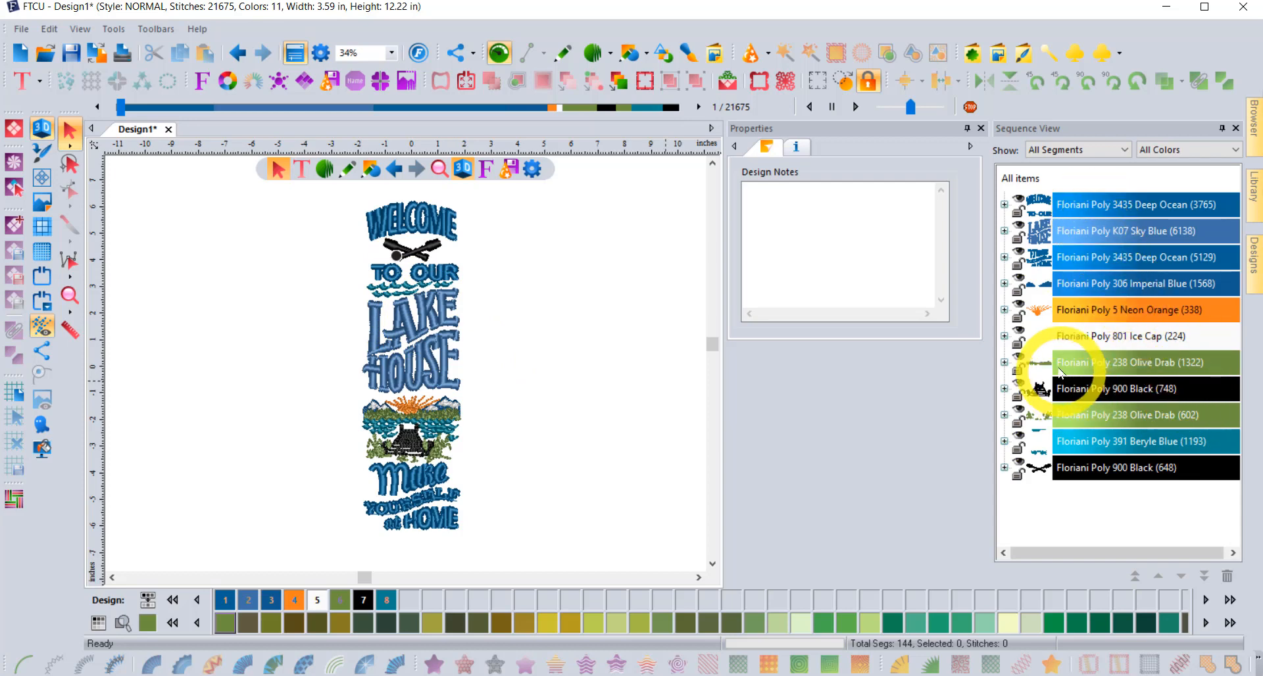
- Expand the first Deep Ocean block and the Sky Blue block to view their segments, and collapse all blocks at once
click(1004, 204)
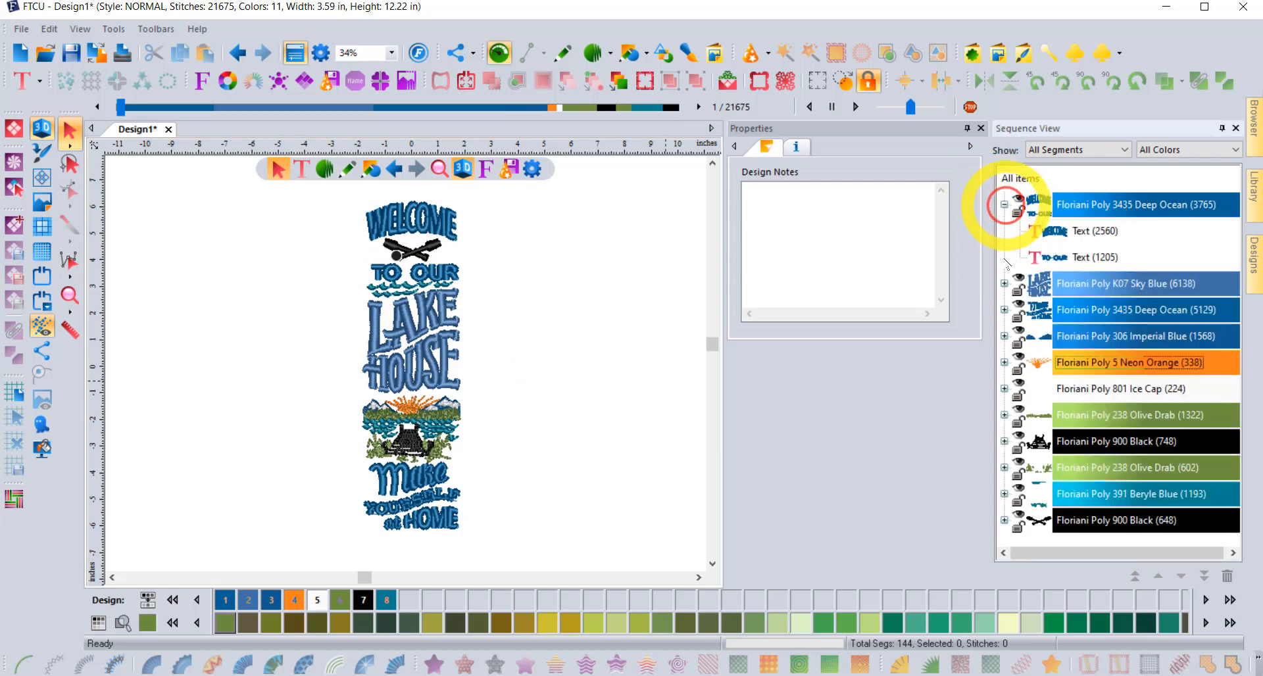
click(1005, 283)
scroll(1028, 325, down, 3)
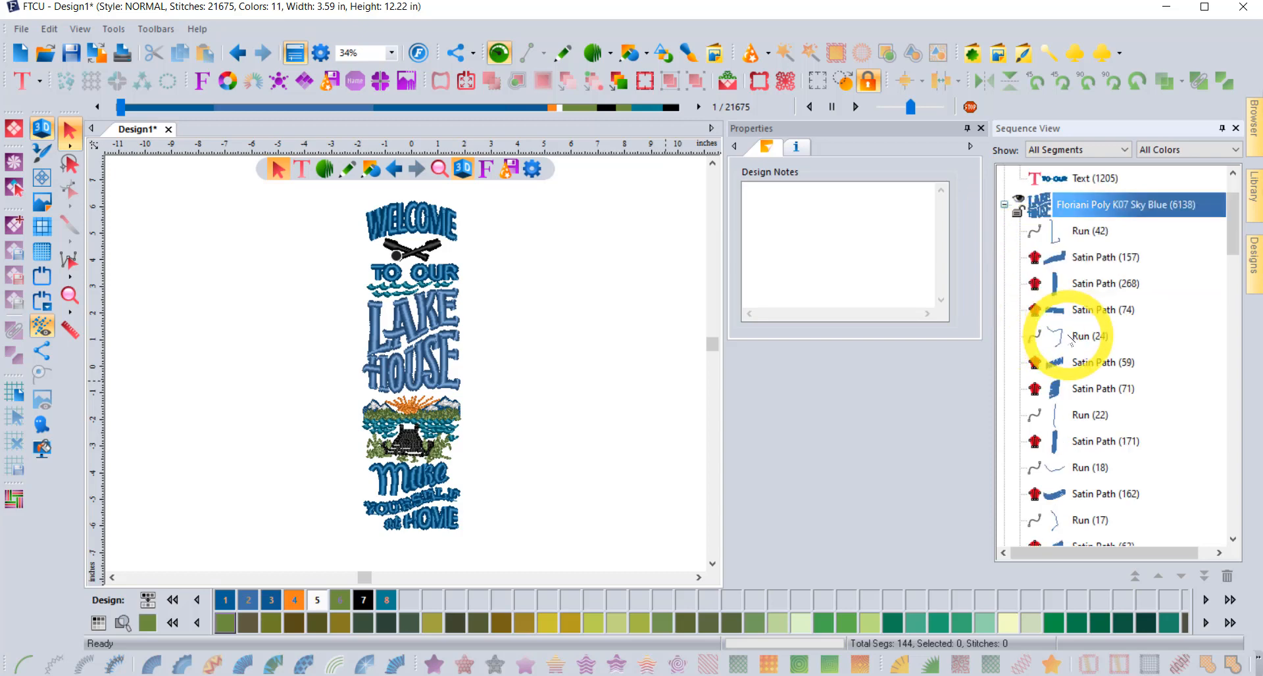
scroll(1081, 352, up, 2)
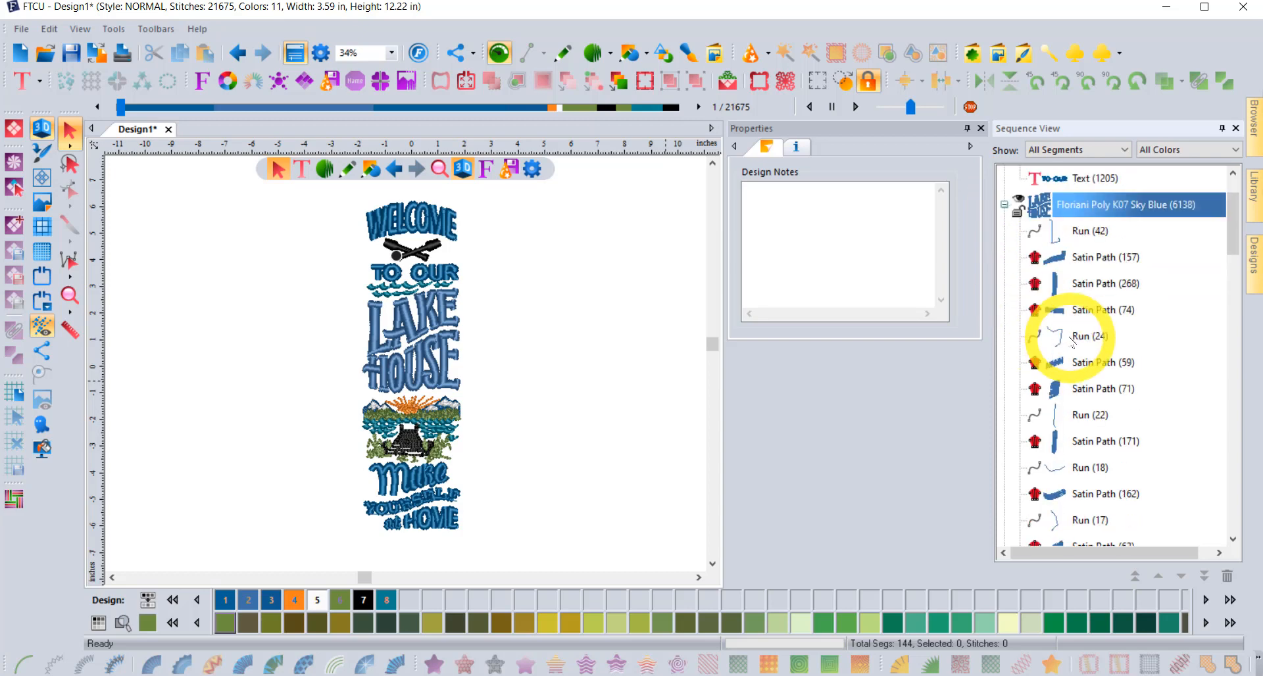
click(1097, 284)
right_click(1097, 285)
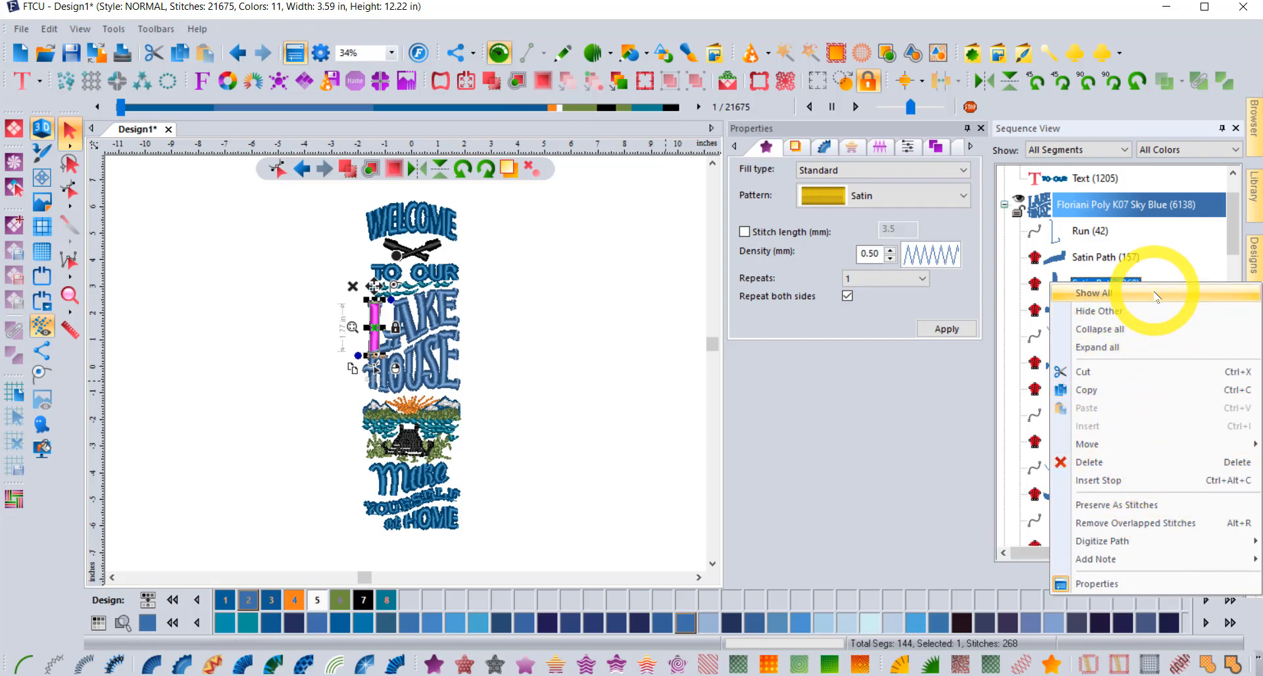
click(1142, 334)
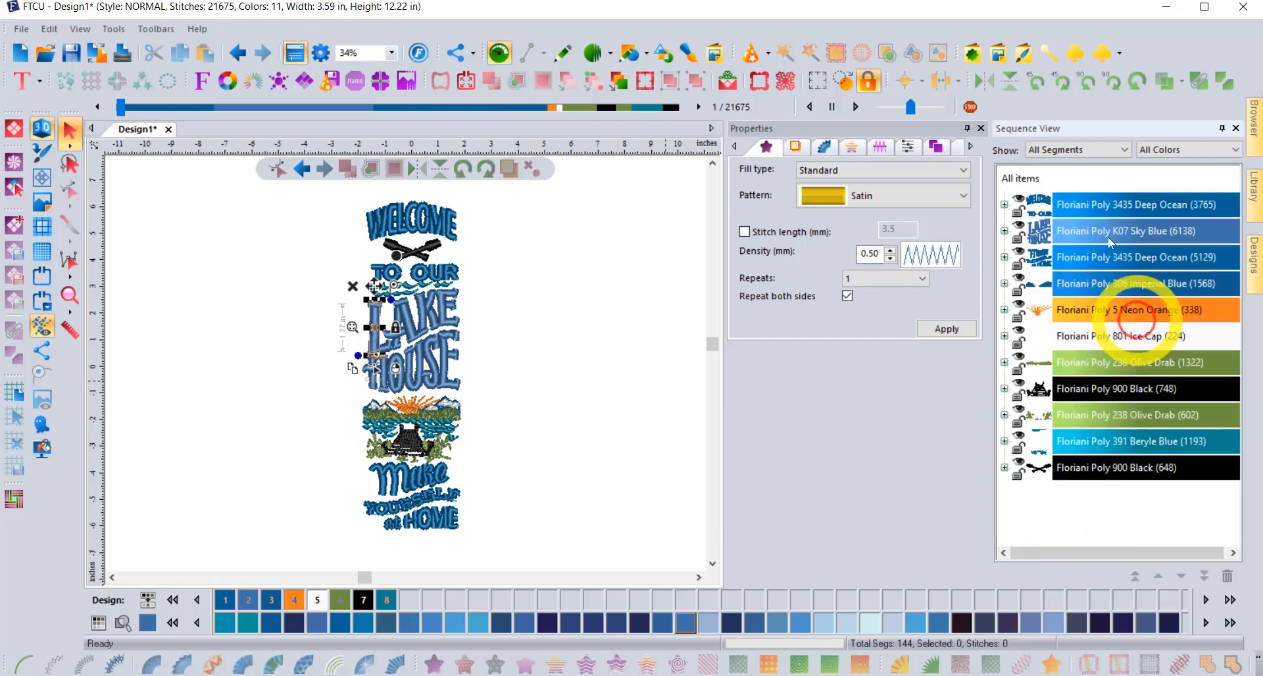
- Expand the Neon Orange, Ice Cap and first Olive Drab blocks to view their segments, and collapse the whole list again
click(1004, 310)
click(1003, 389)
scroll(1065, 411, down, 2)
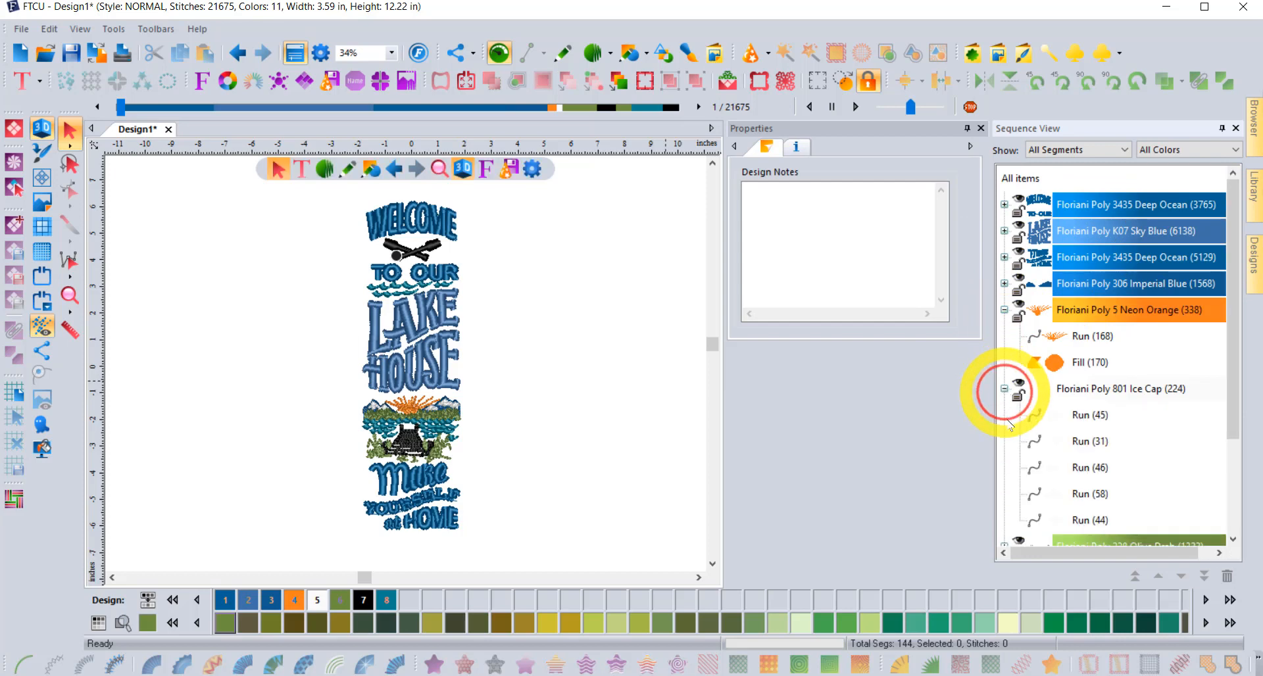
scroll(1065, 411, down, 2)
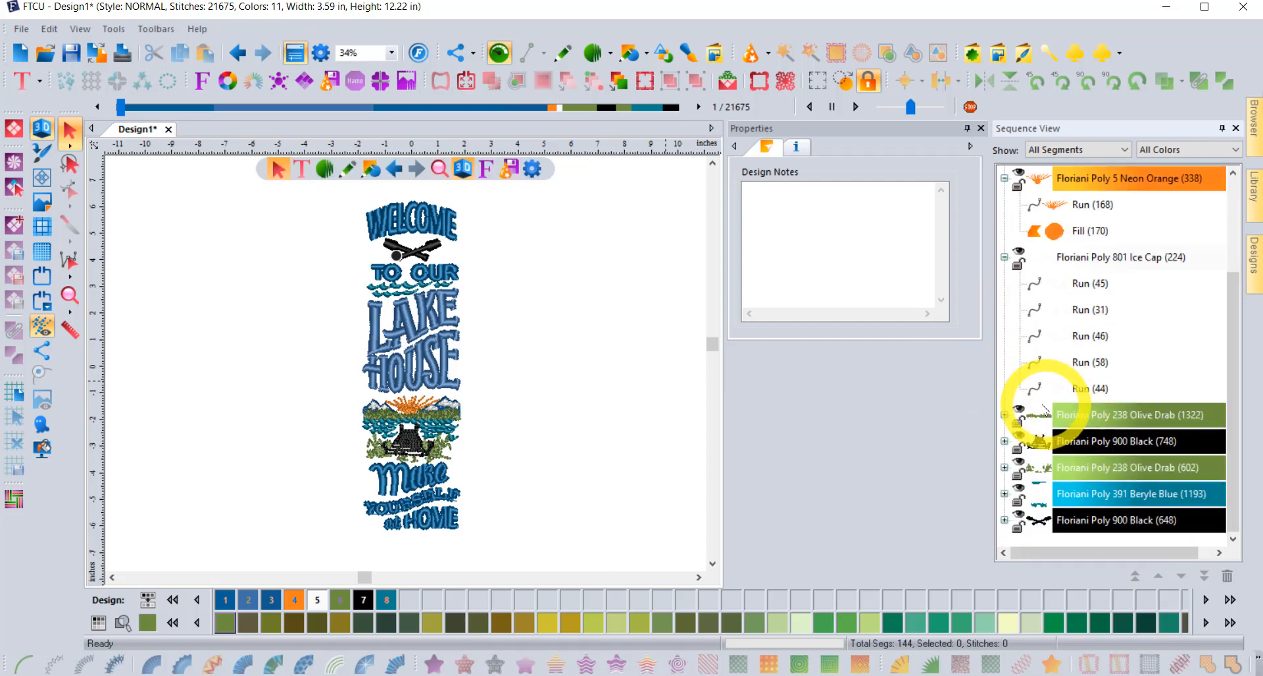
click(1004, 415)
scroll(1085, 395, down, 5)
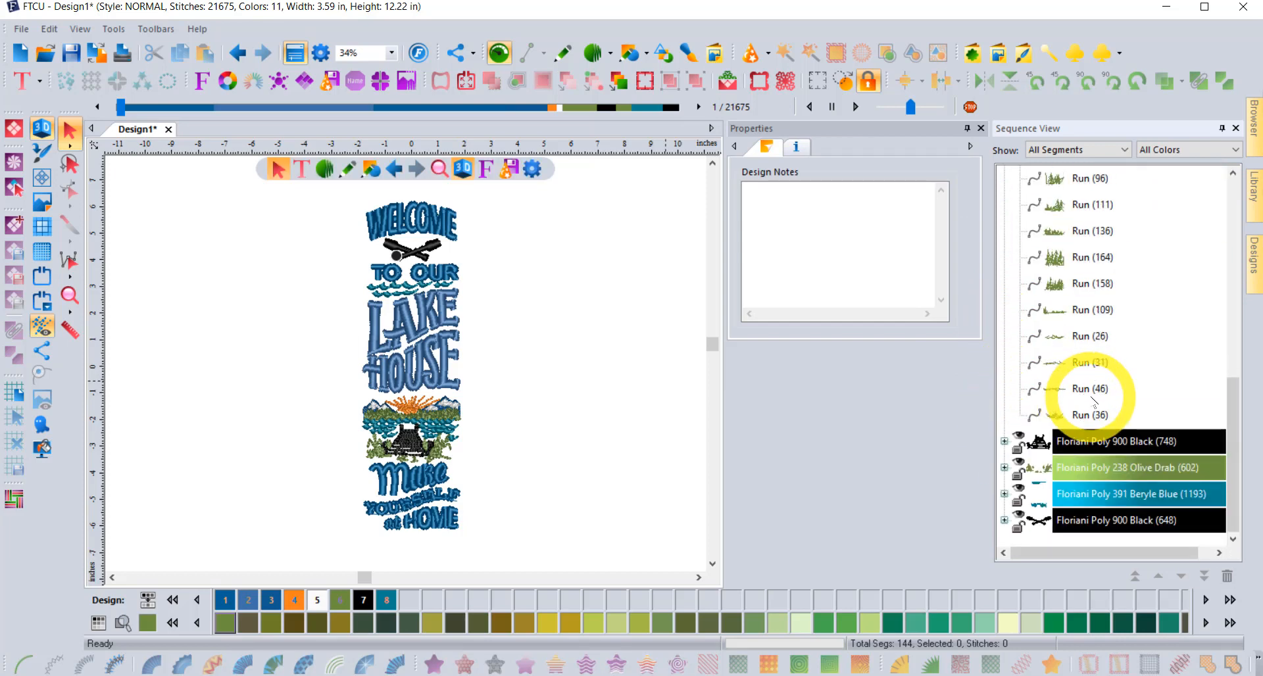
scroll(1088, 398, up, 6)
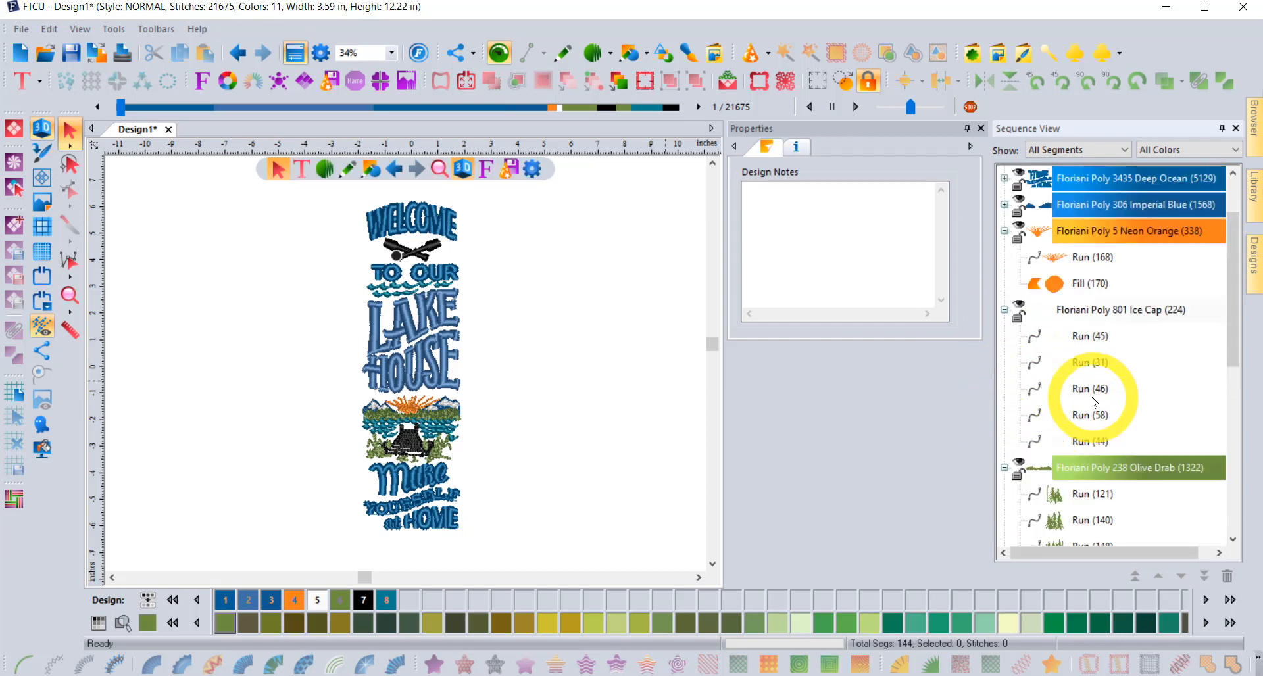
click(1092, 319)
right_click(1093, 316)
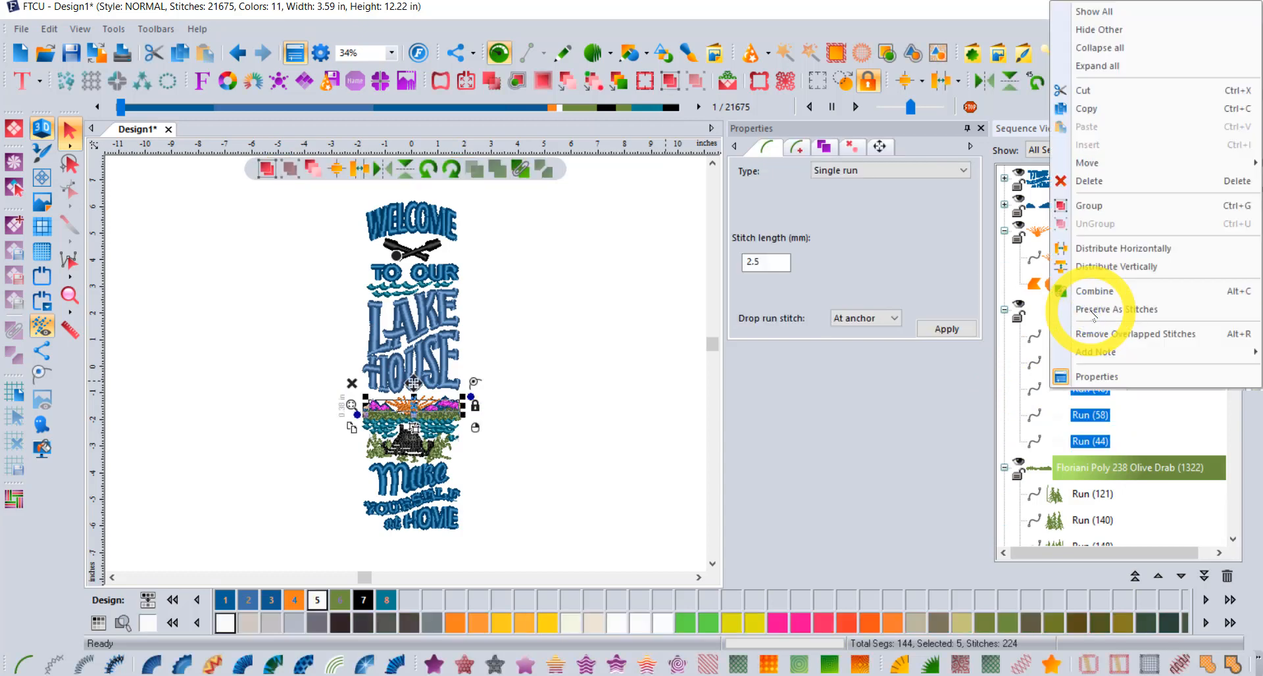
click(1140, 56)
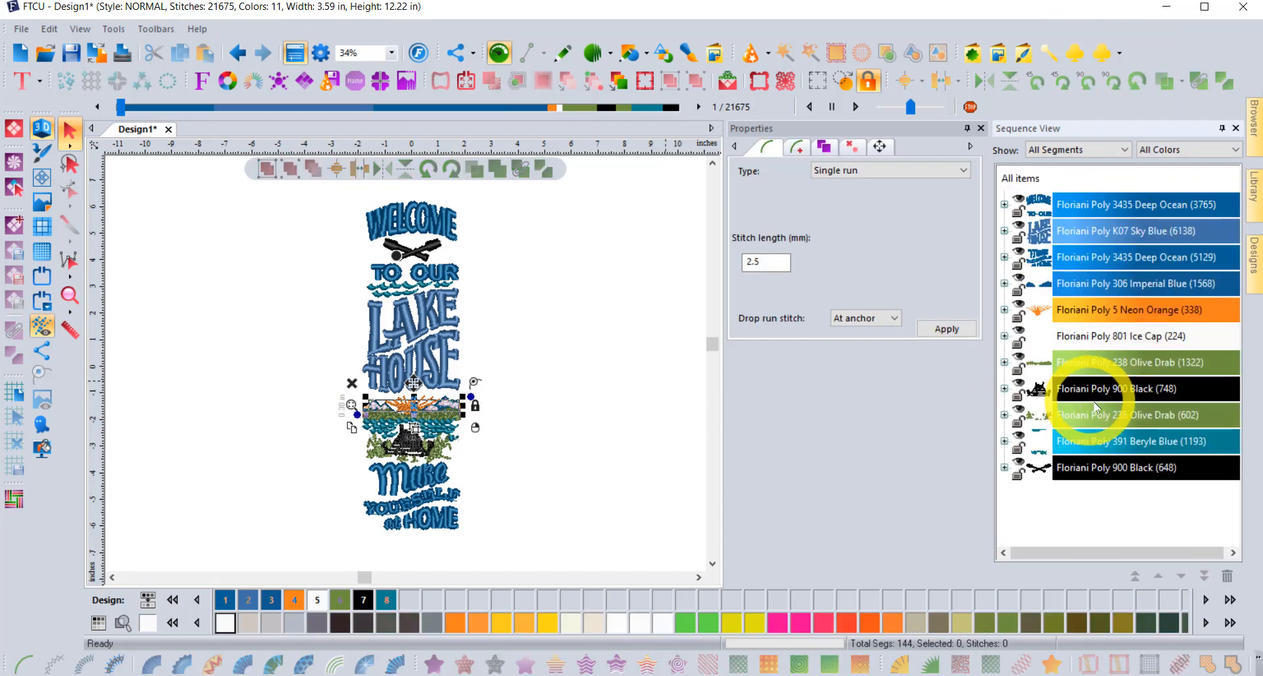
- Filter the sequence list to show only 900 Black, and restore it to All Colors
click(1206, 153)
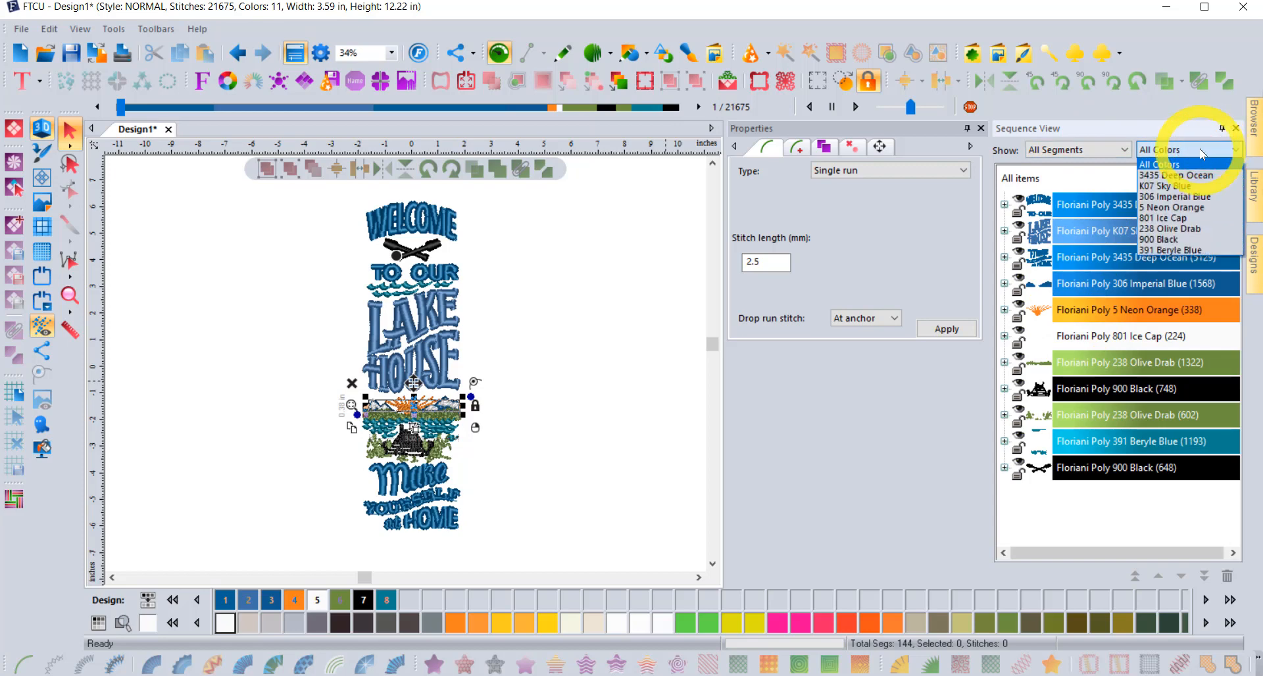
click(1176, 241)
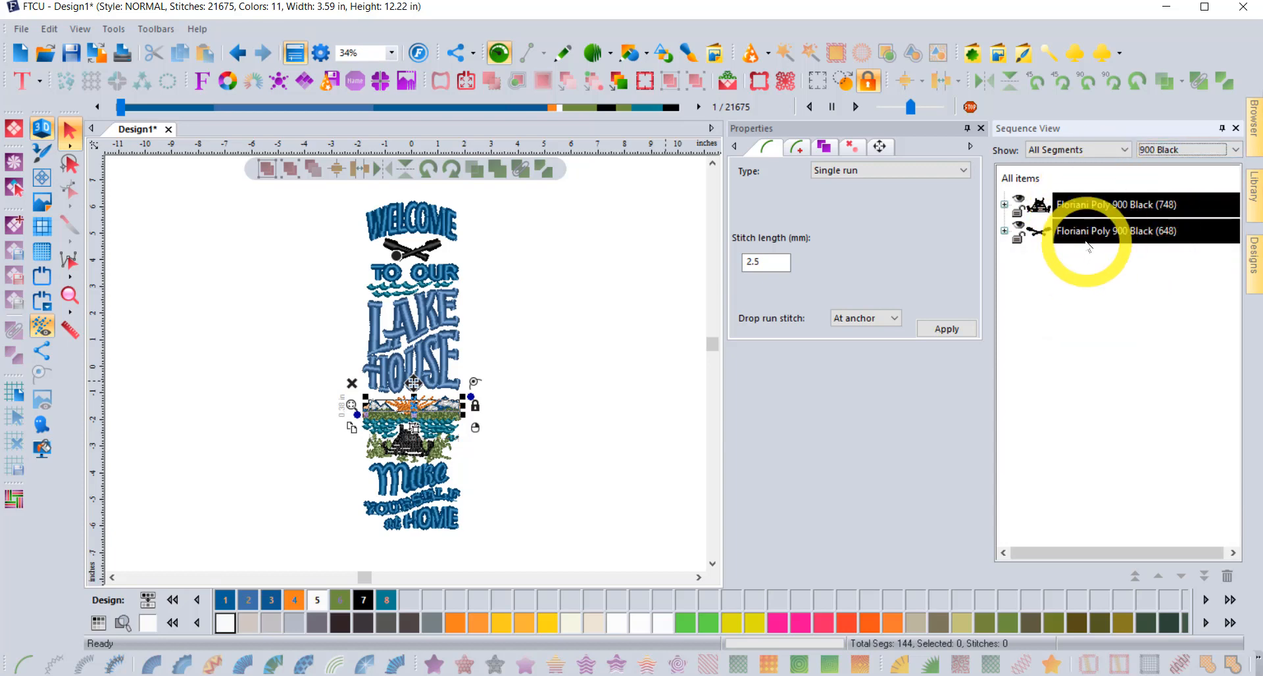
click(1174, 152)
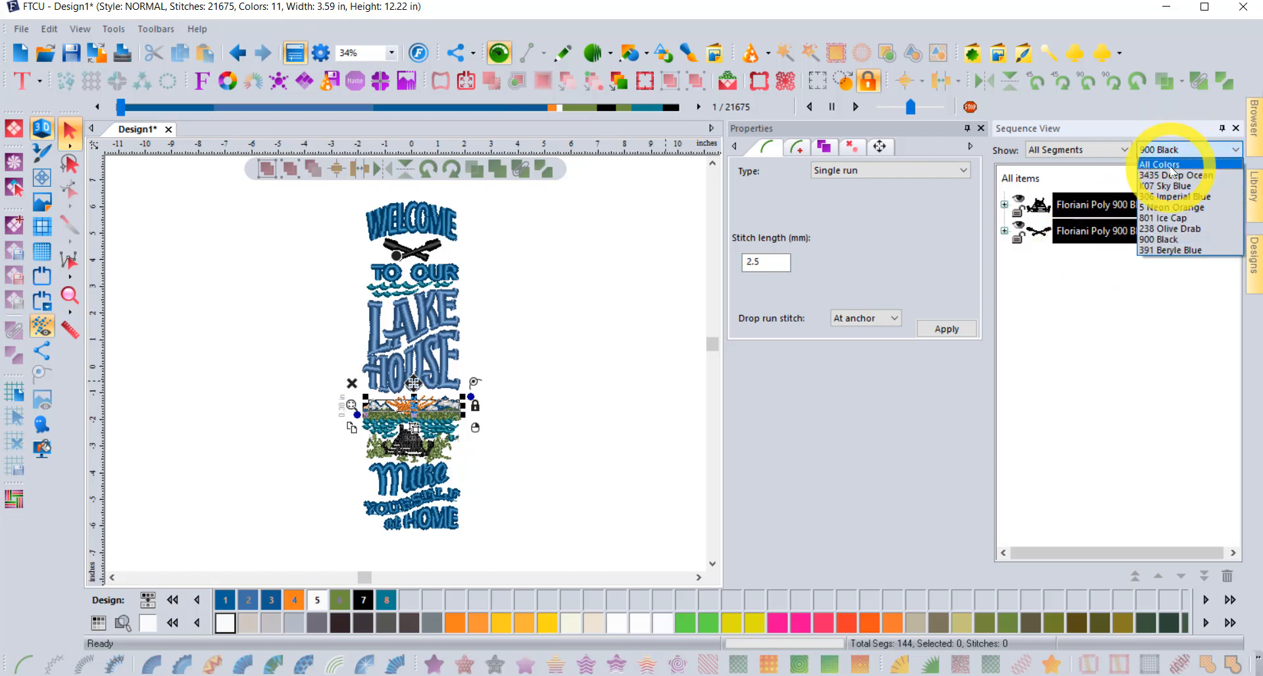
click(1168, 164)
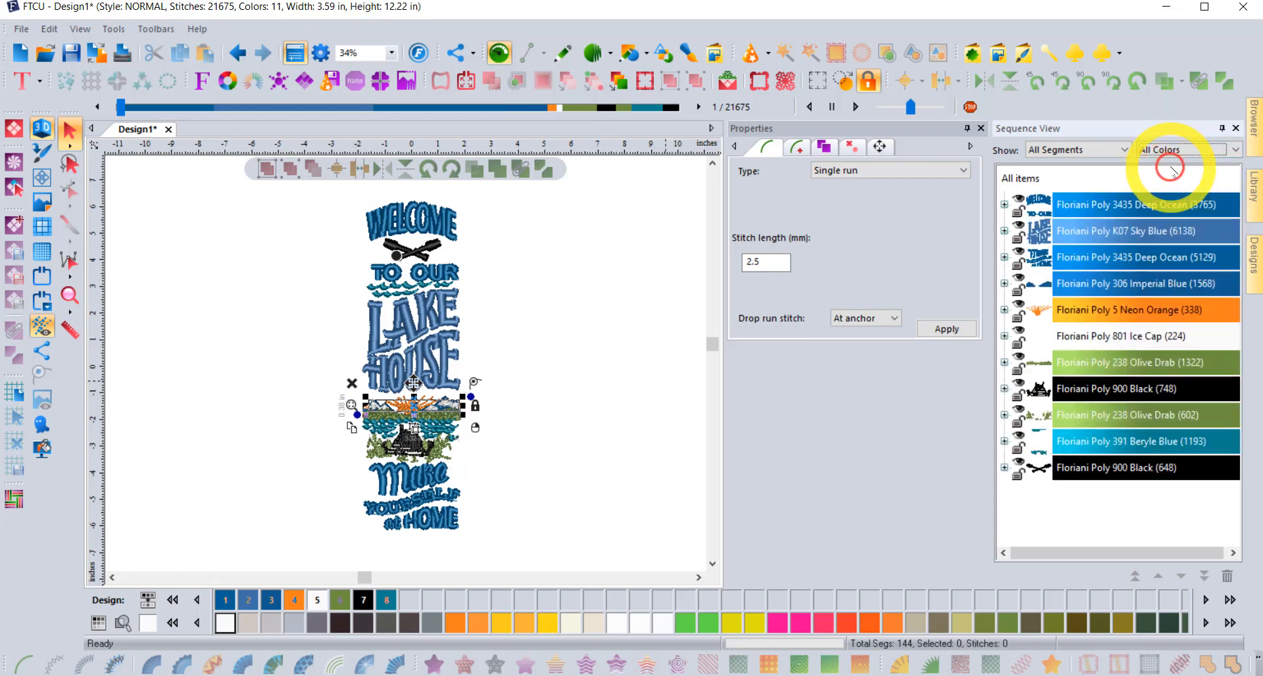
- Select the first Deep Ocean block with WELCOME and TO OUR, and hide it in the design
click(1070, 202)
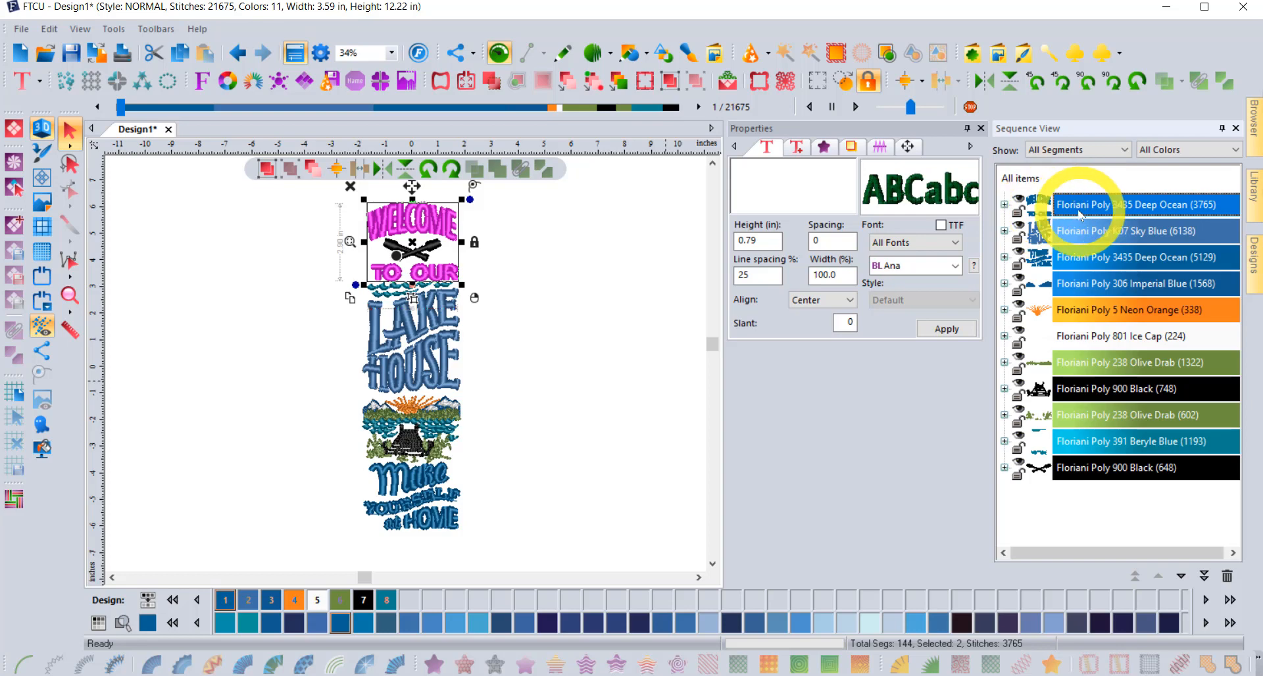
click(1018, 200)
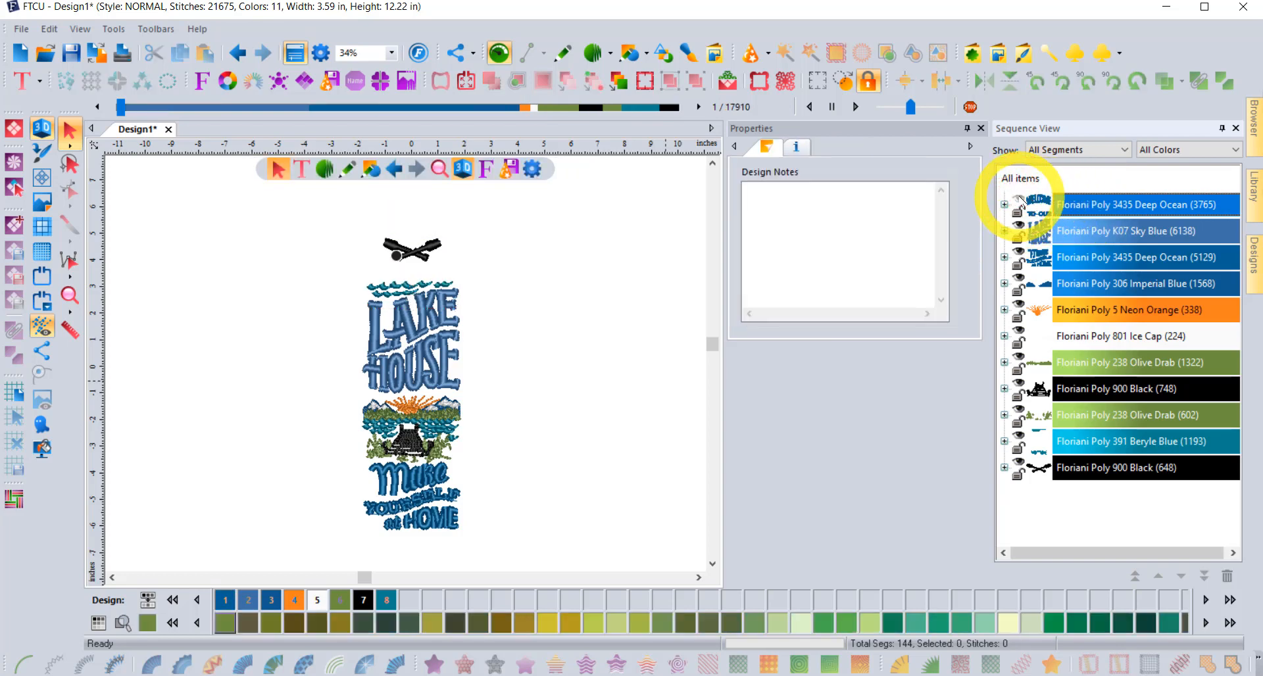
- Unhide the first Deep Ocean block, and temporarily hide the Imperial Blue mountains to view the design without them
click(1018, 200)
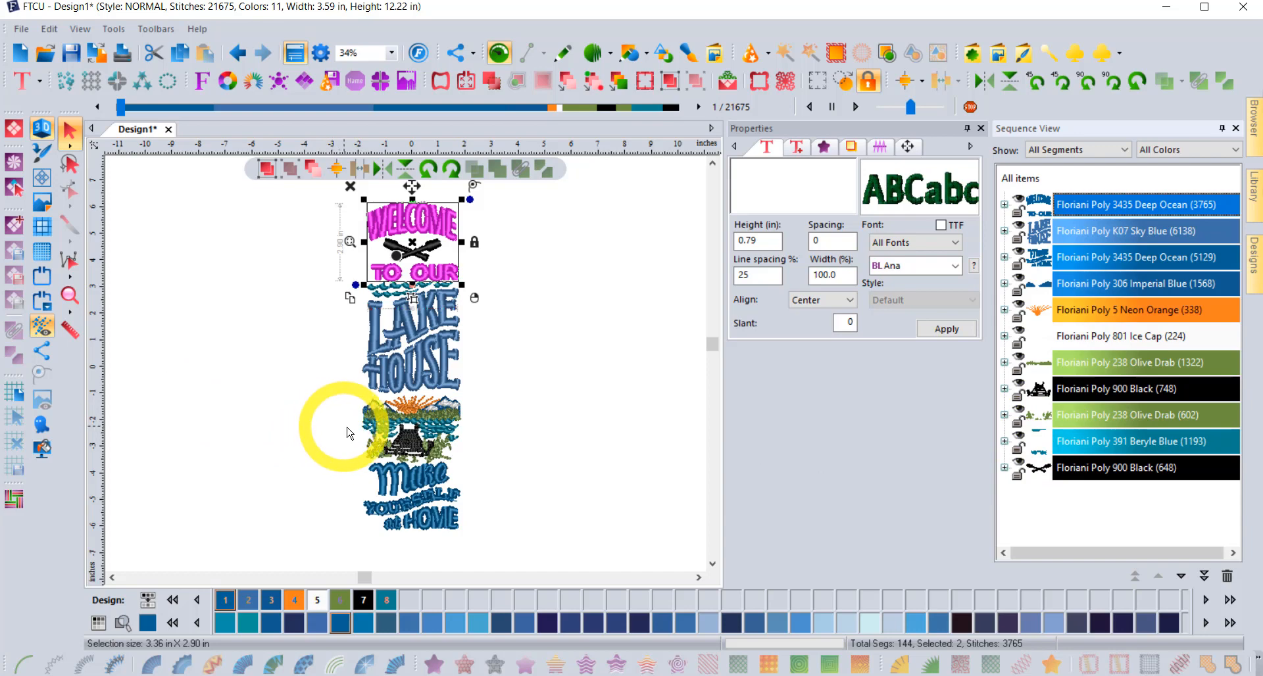
scroll(389, 429, up, 2)
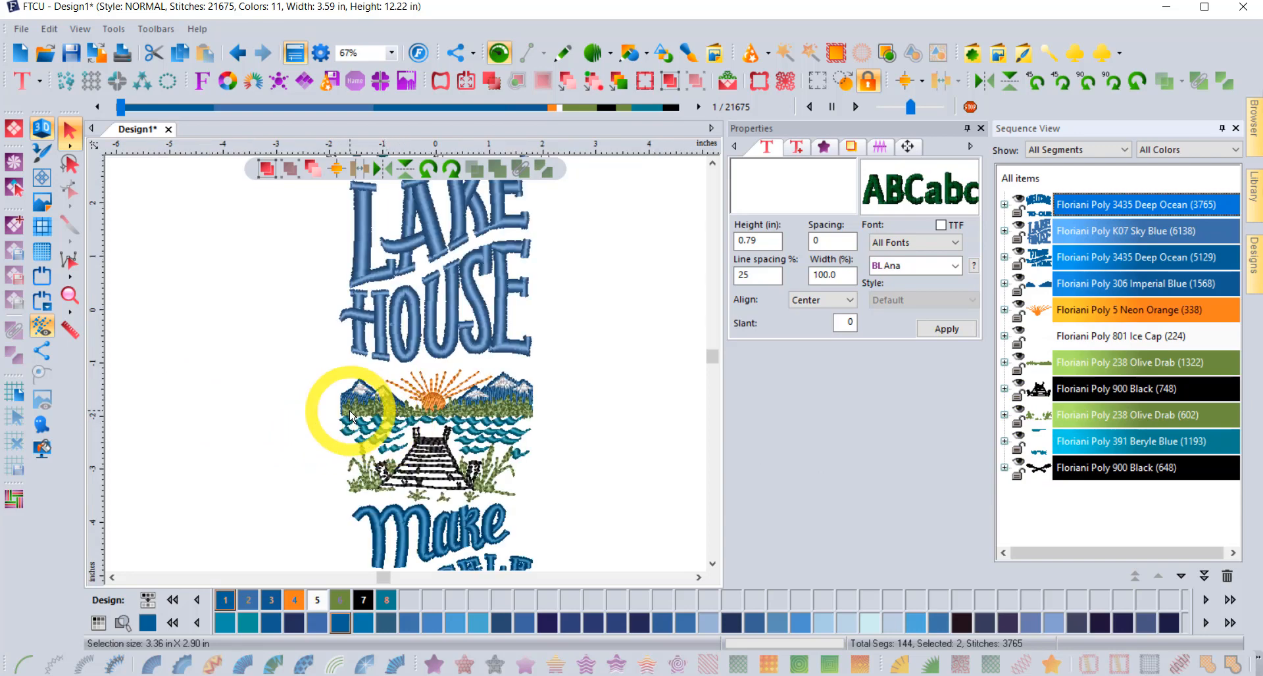
scroll(355, 390, up, 2)
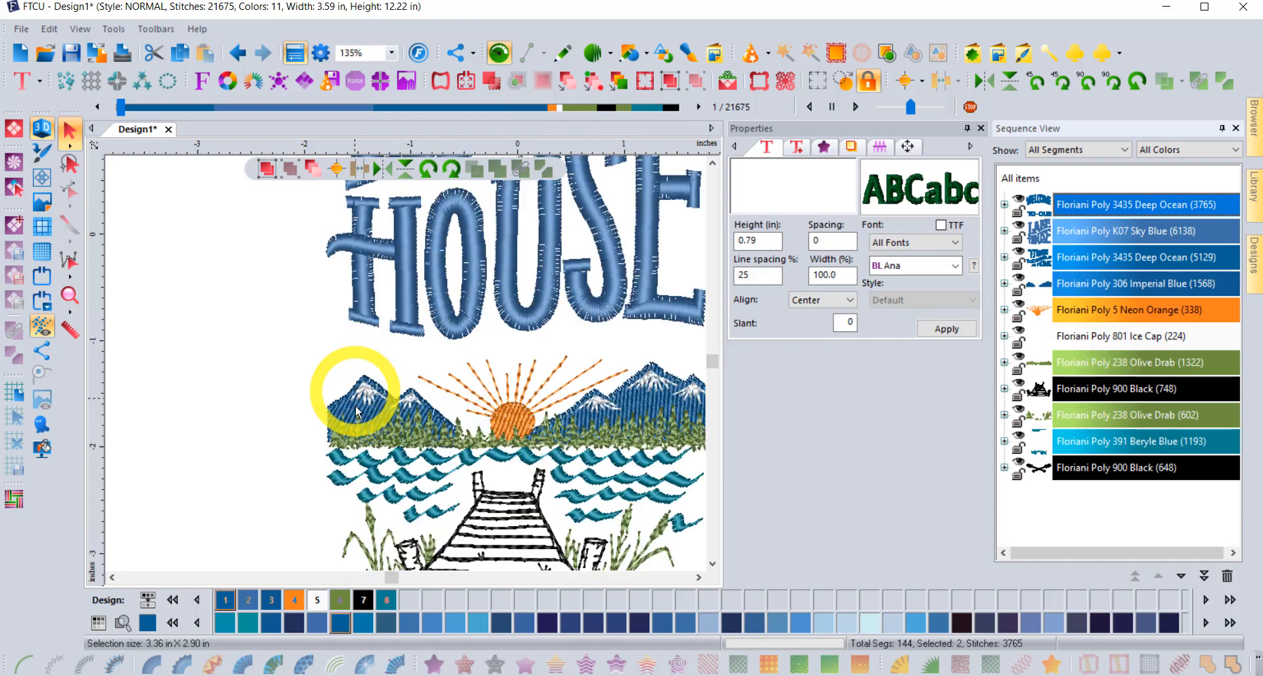
scroll(359, 395, up, 2)
scroll(362, 400, up, 2)
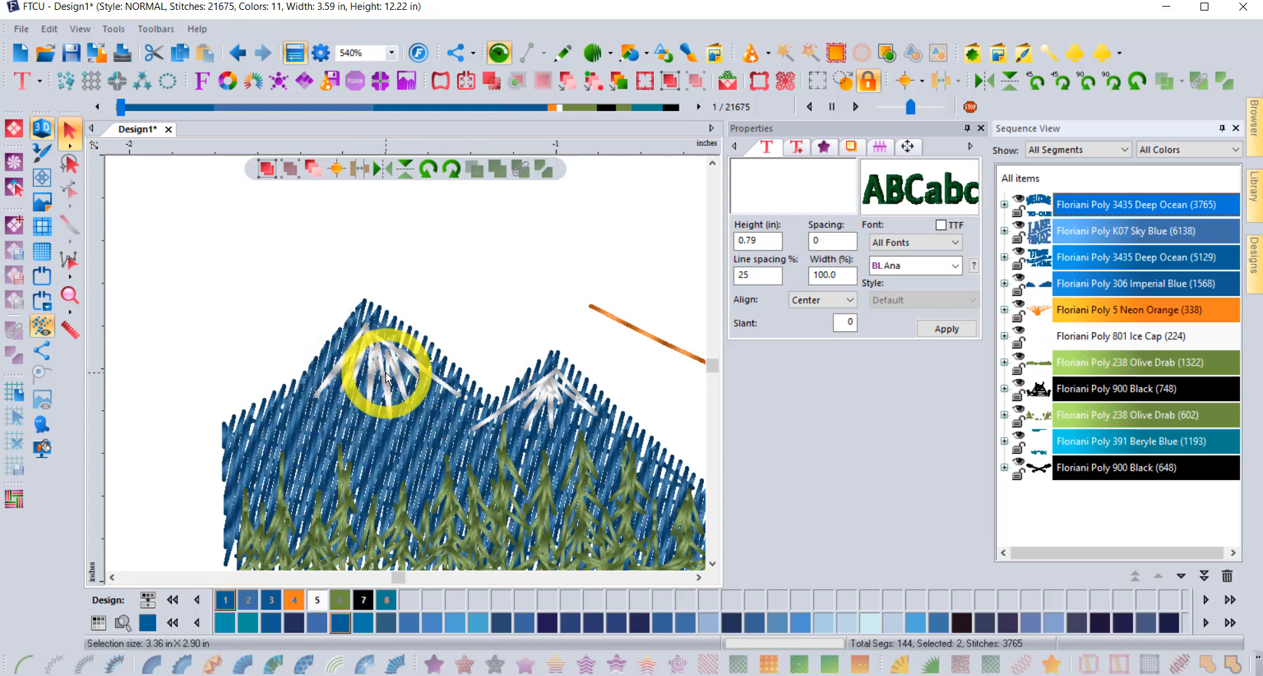
click(1018, 278)
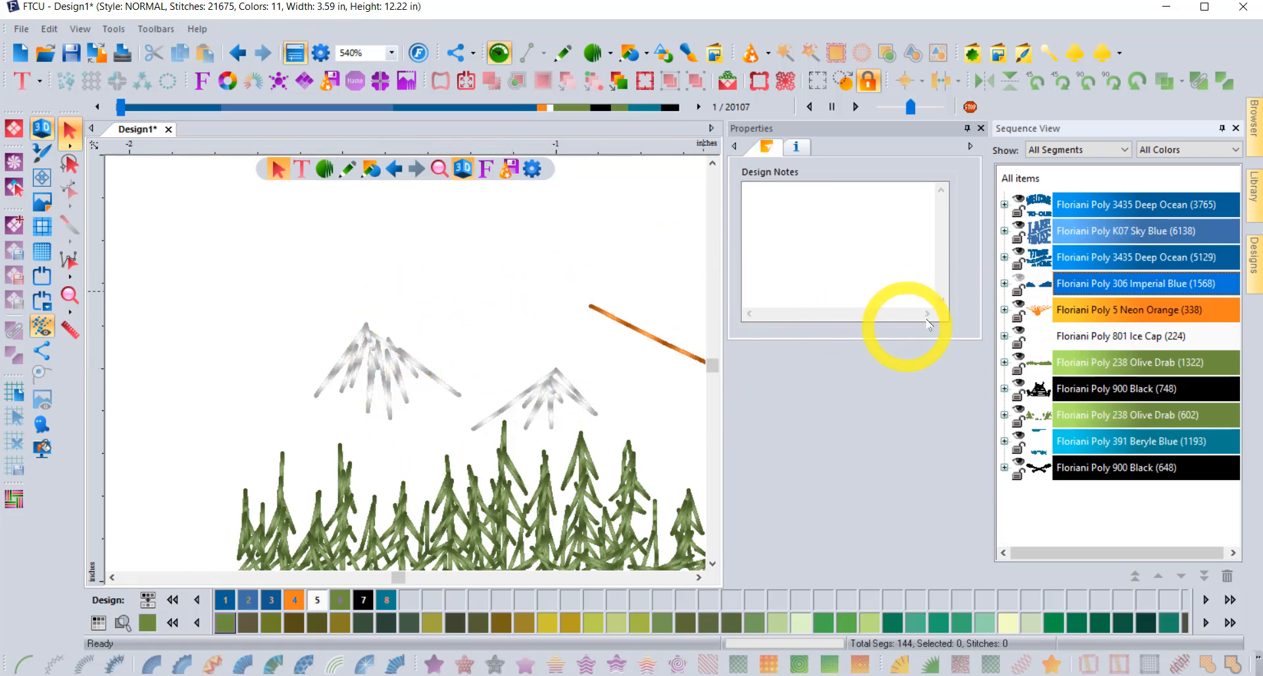
click(1021, 279)
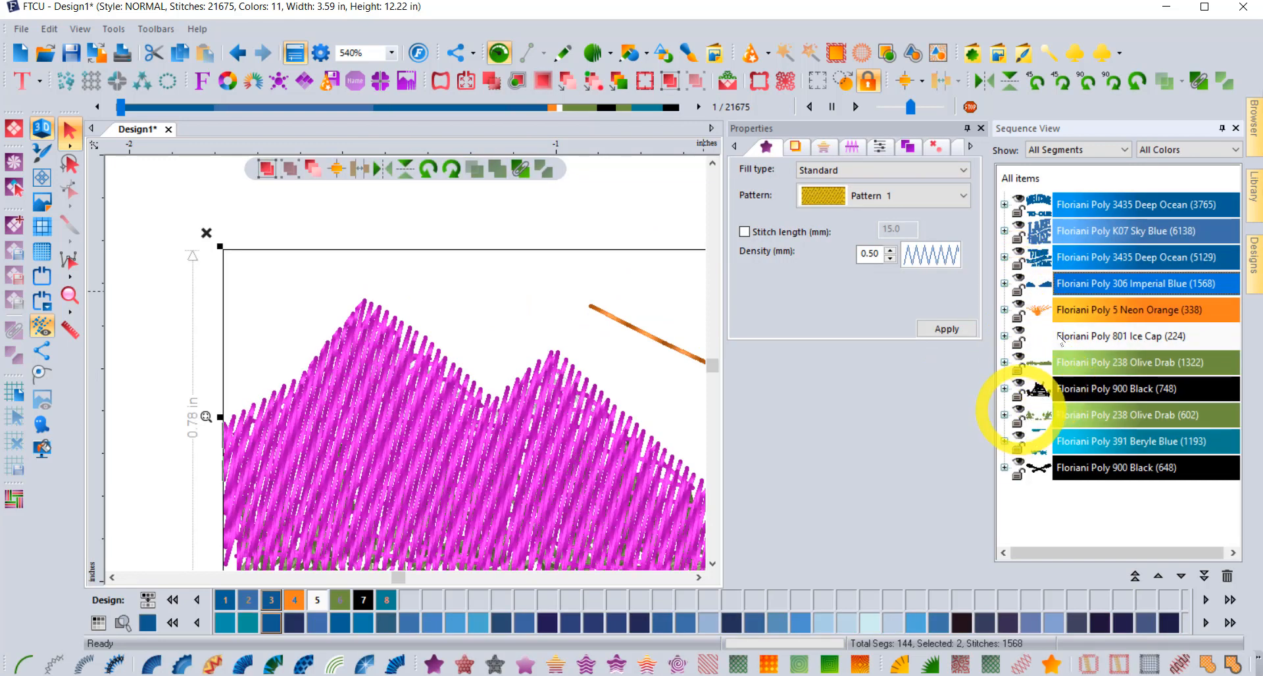
- Filter the sequence list to show only Text segments, and expand both Deep Ocean blocks to view their text items
click(1082, 153)
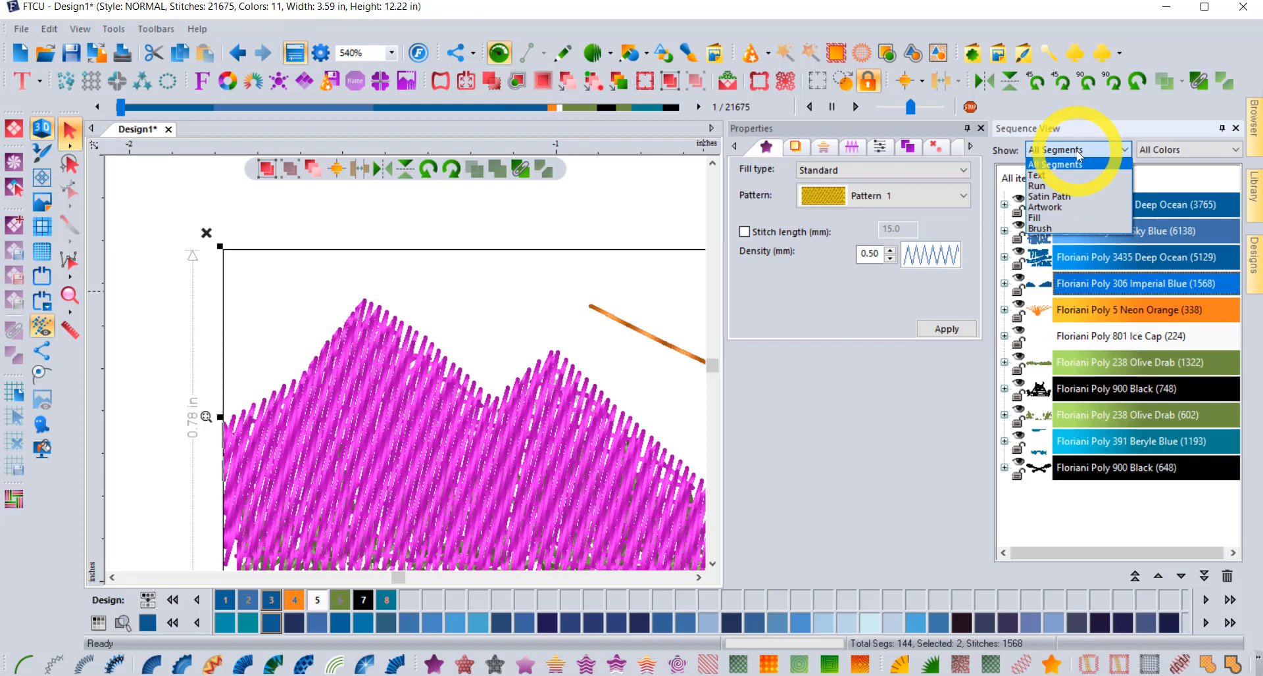
click(1057, 177)
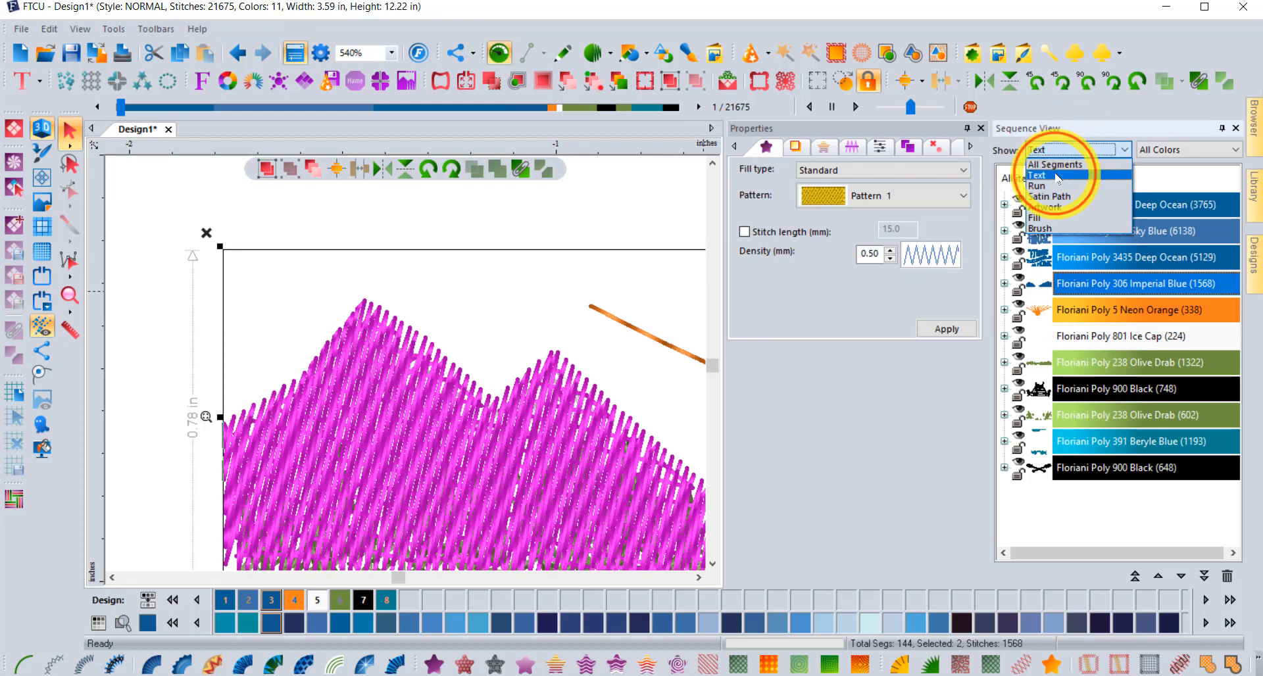
click(1005, 204)
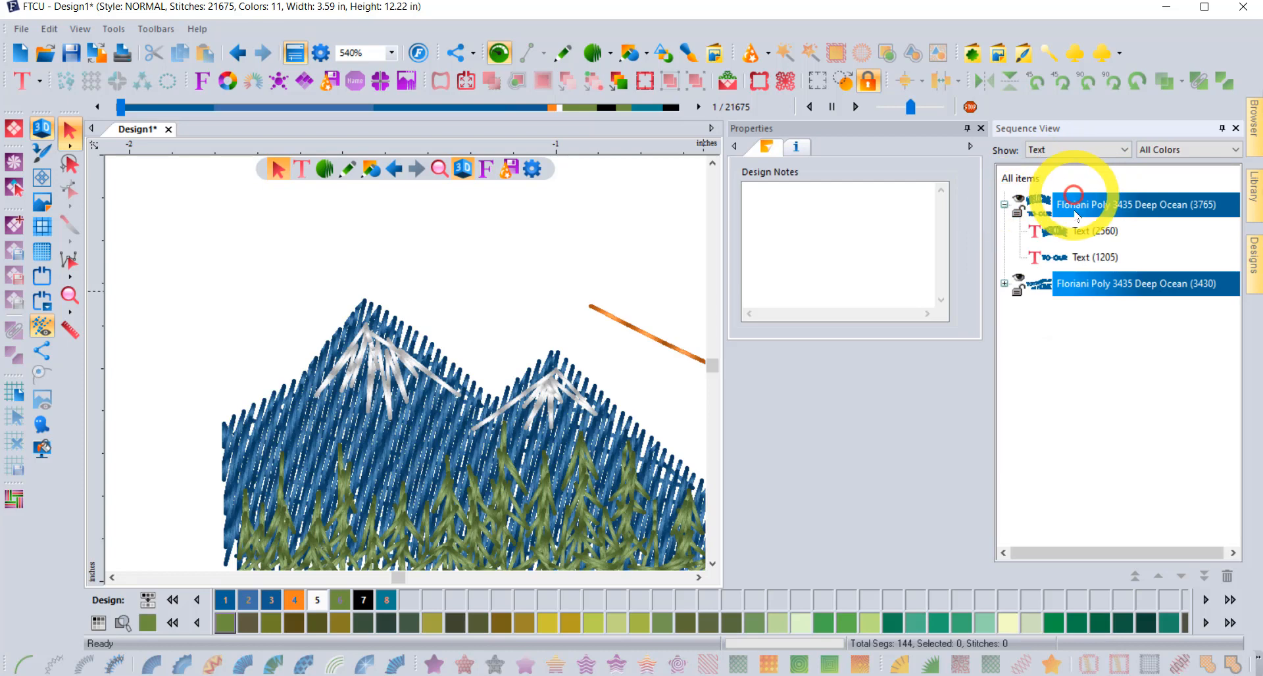
click(1004, 283)
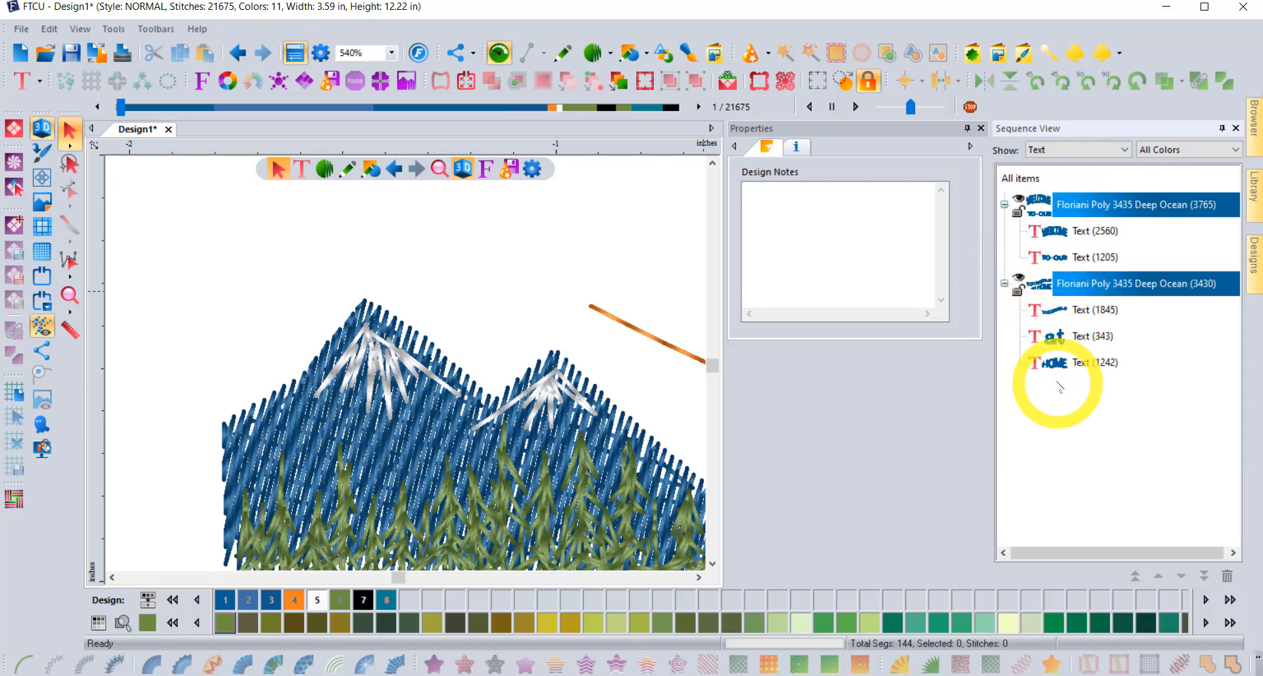
- Restore the sequence list to All Segments, and collapse both Deep Ocean blocks
click(1070, 156)
click(1060, 165)
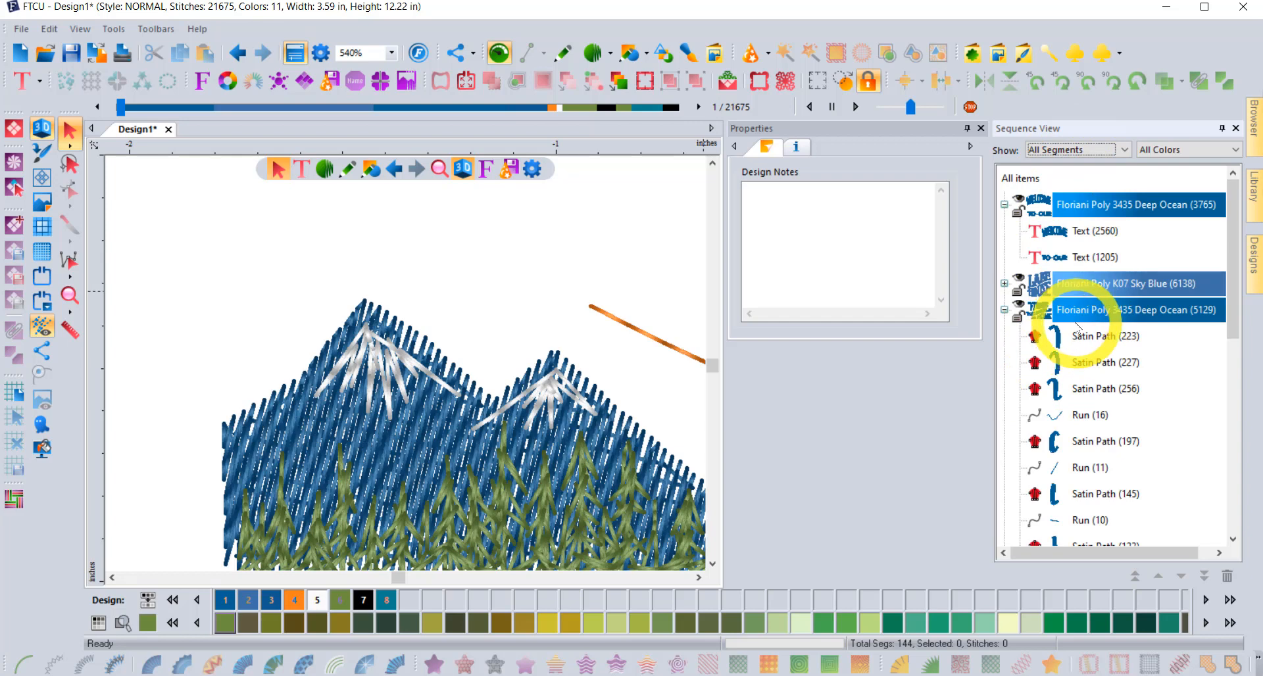
click(1004, 310)
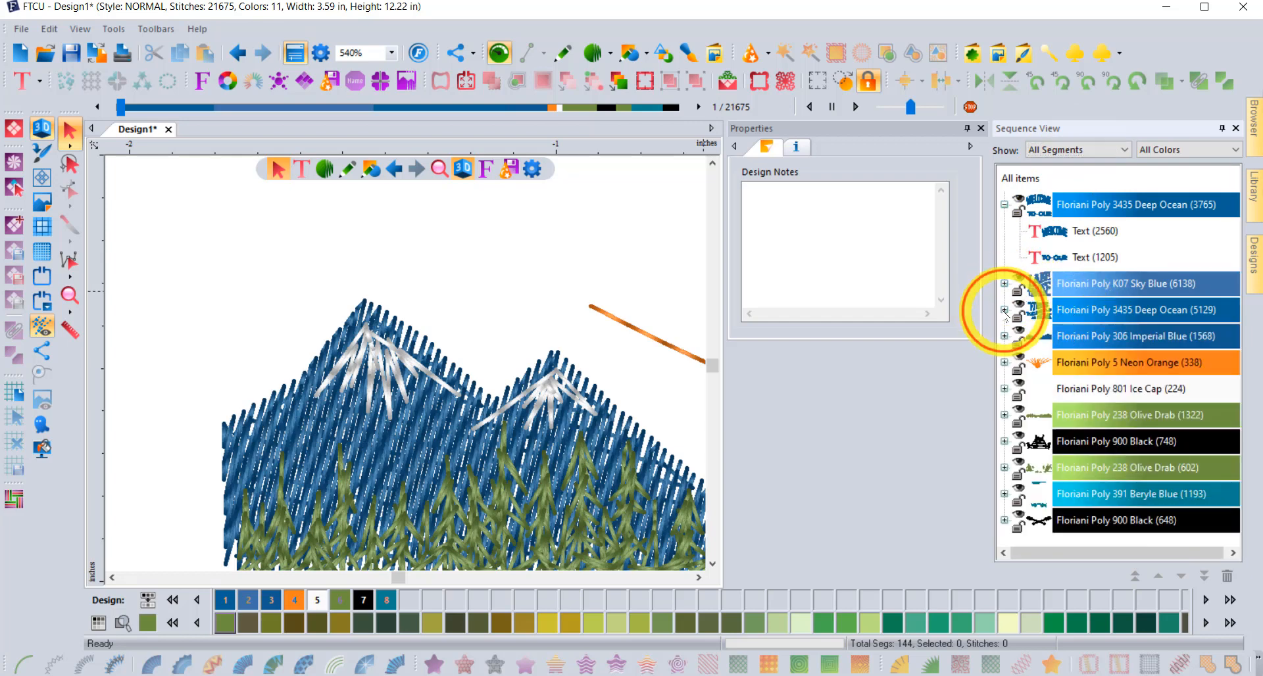
click(1004, 204)
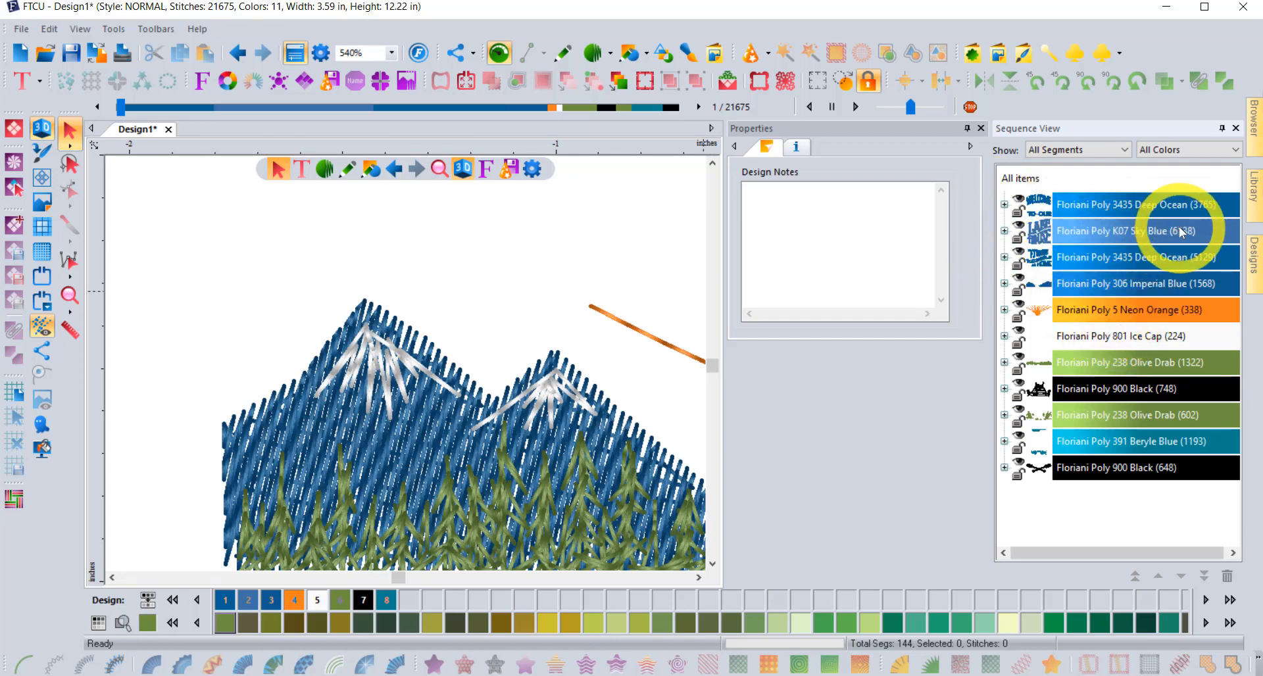
- Expand the Sky Blue block to view its segments, and filter the sequence list to show only Satin Path segments
click(1004, 231)
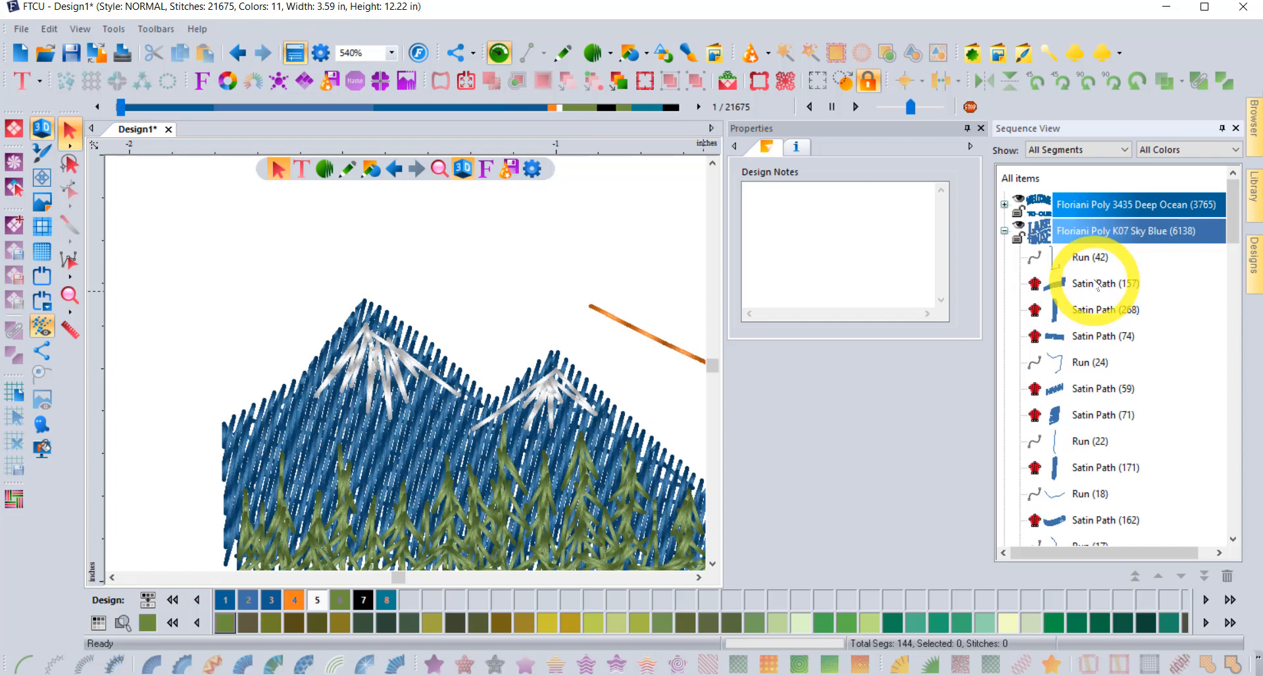
click(1070, 150)
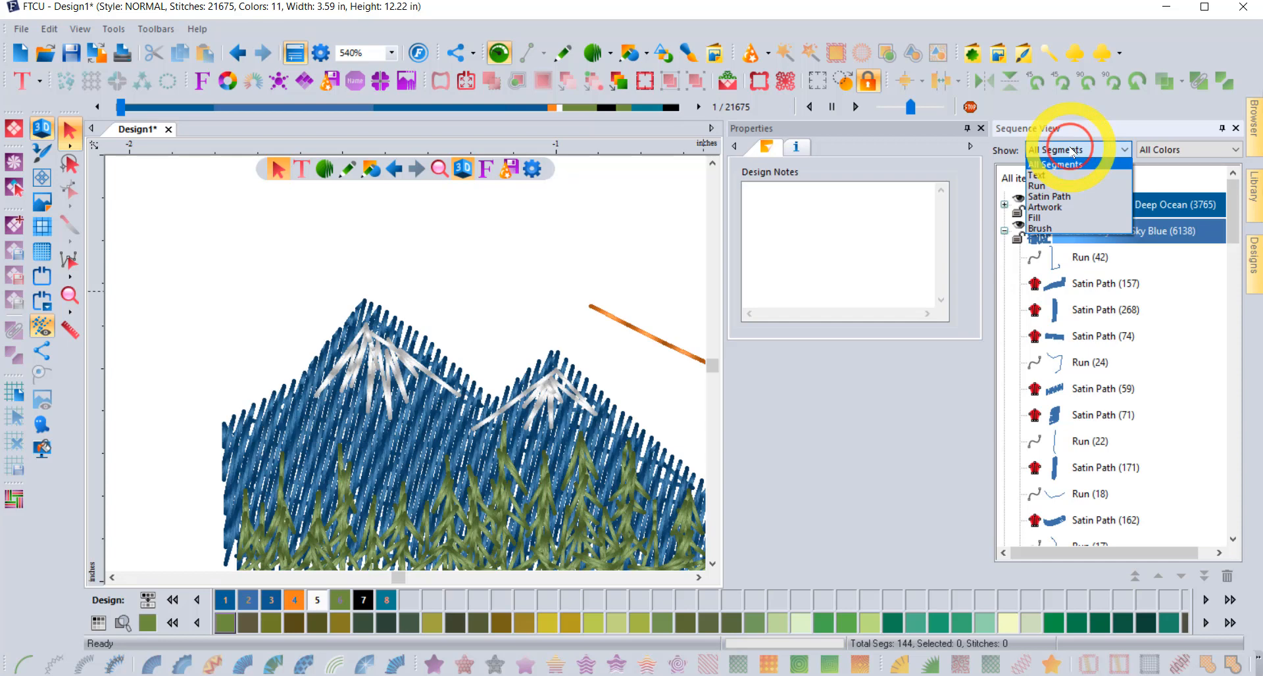
click(1072, 196)
- Select all the Satin Path segments in the Sky Blue block, and display their pull and push compensation settings
click(1092, 231)
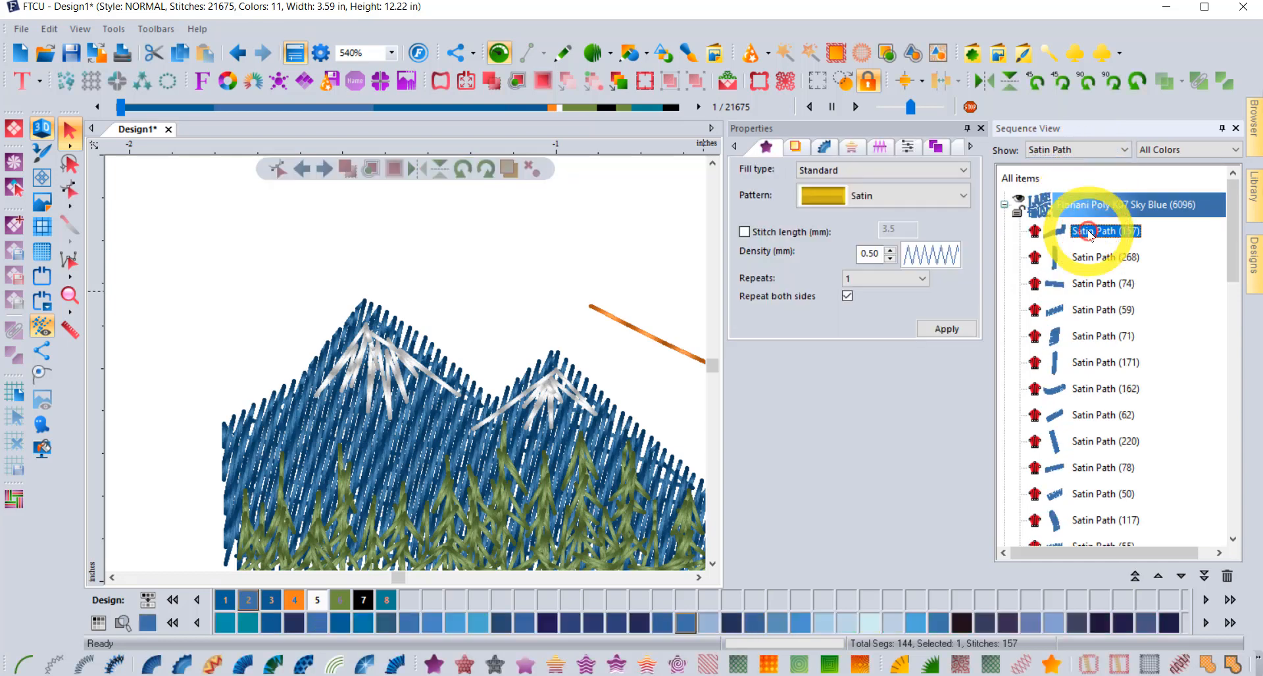
scroll(1096, 250, down, 10)
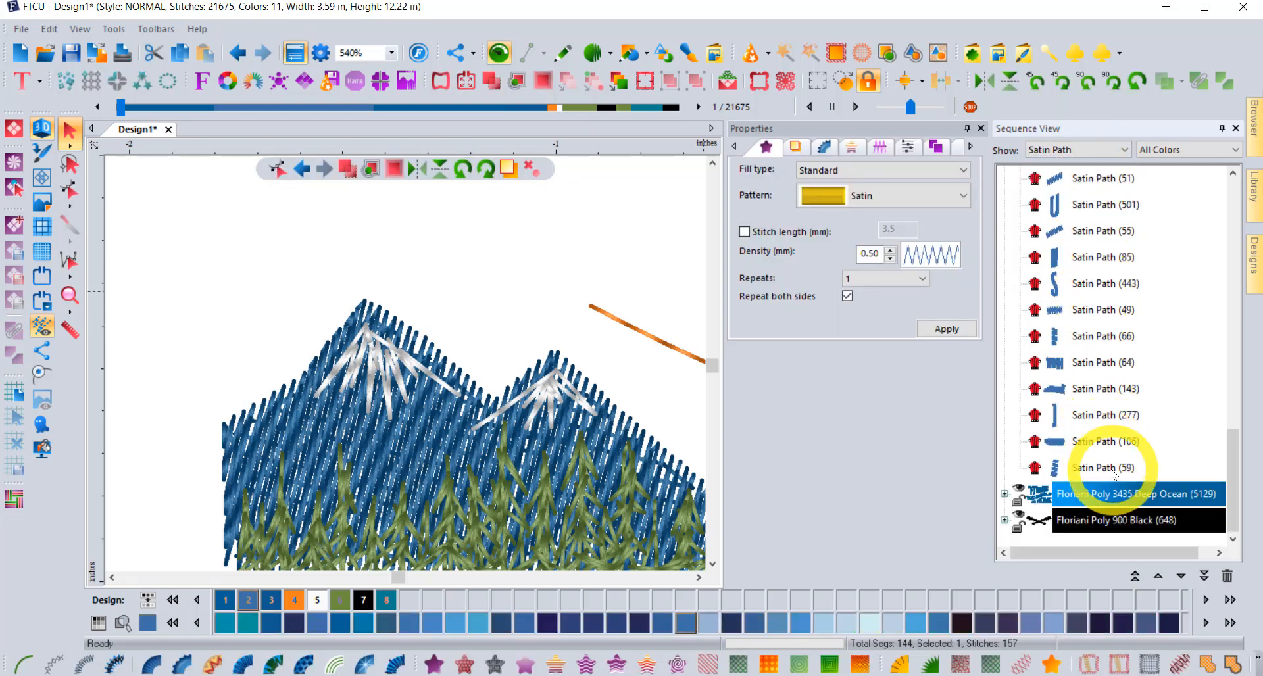
shift+click(1113, 468)
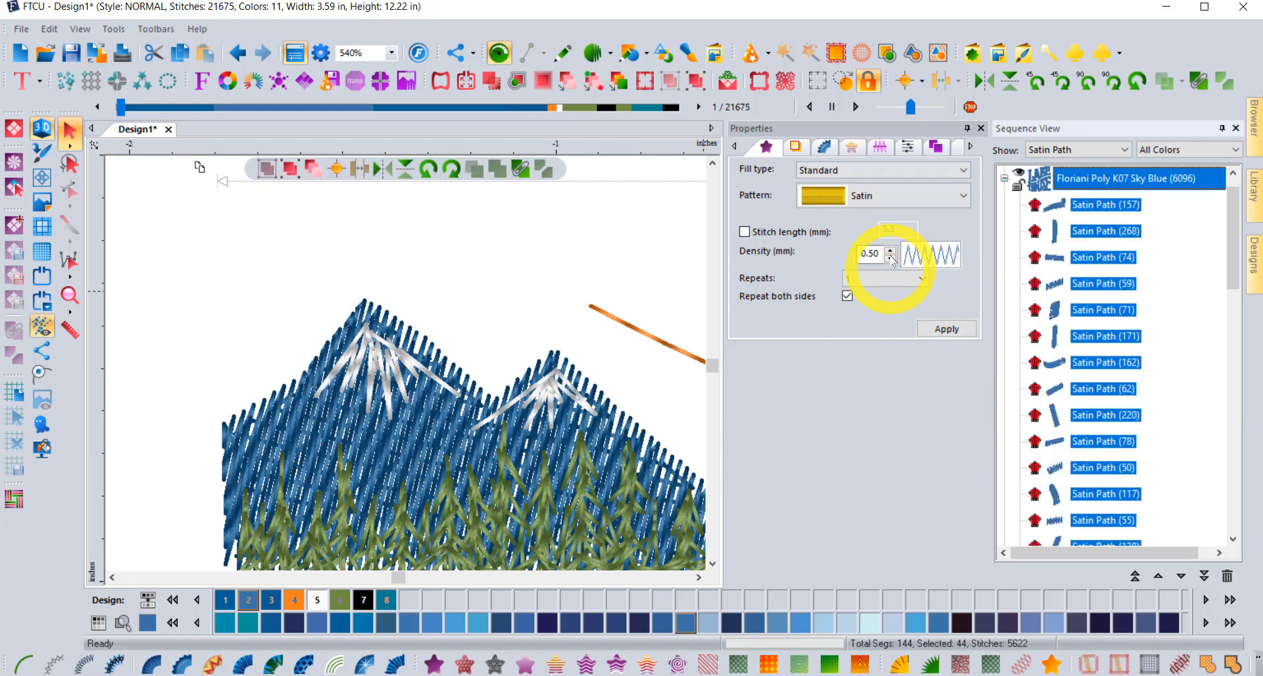
click(879, 148)
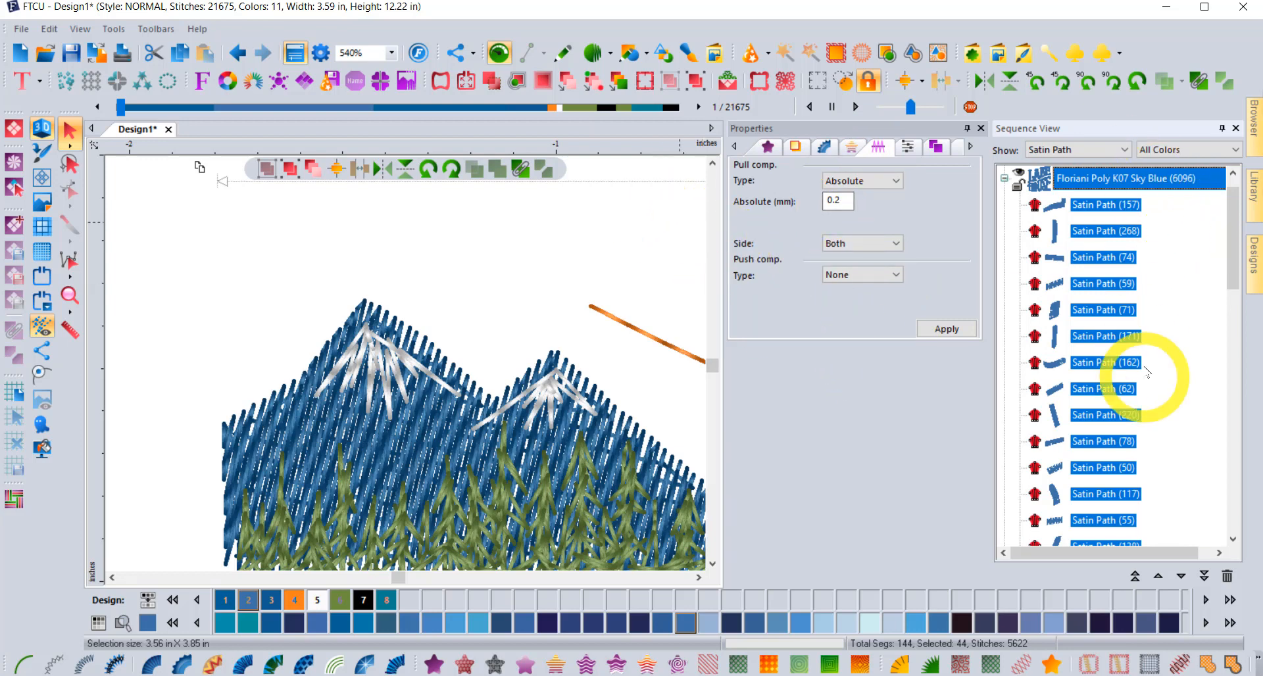
- Restore the sequence list from Satin Path to All Segments, with the Sky Blue block collapsed
click(1005, 178)
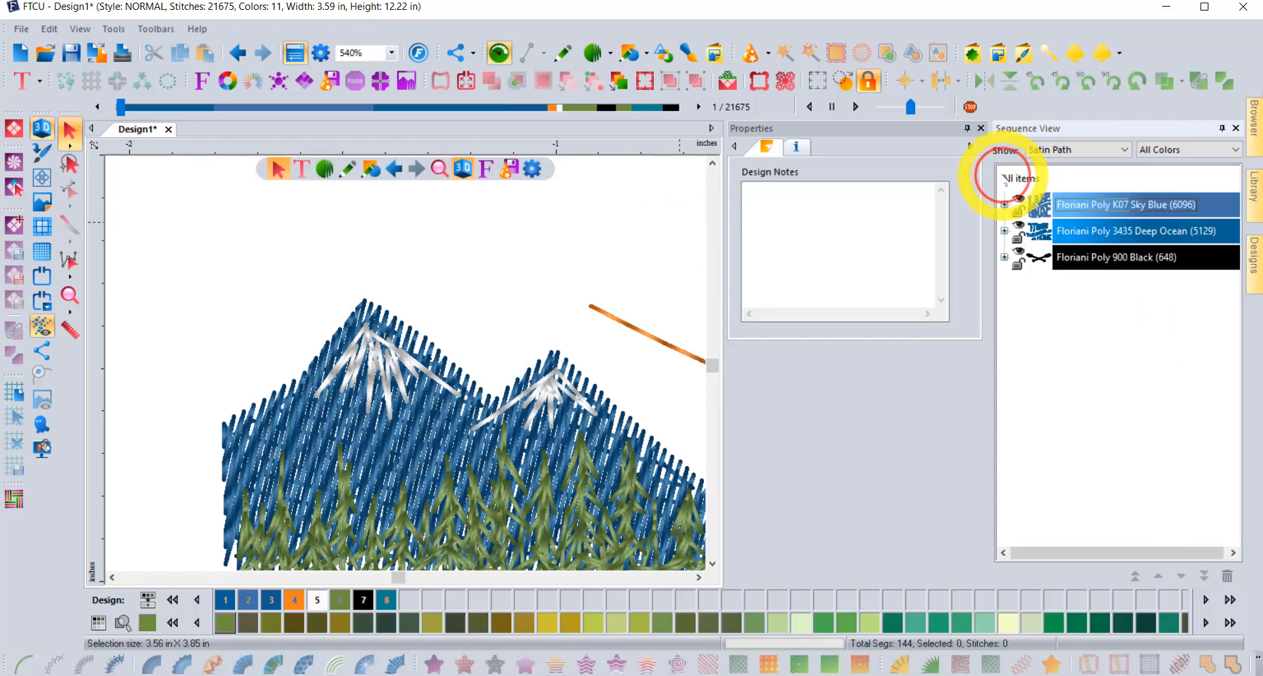
click(1088, 151)
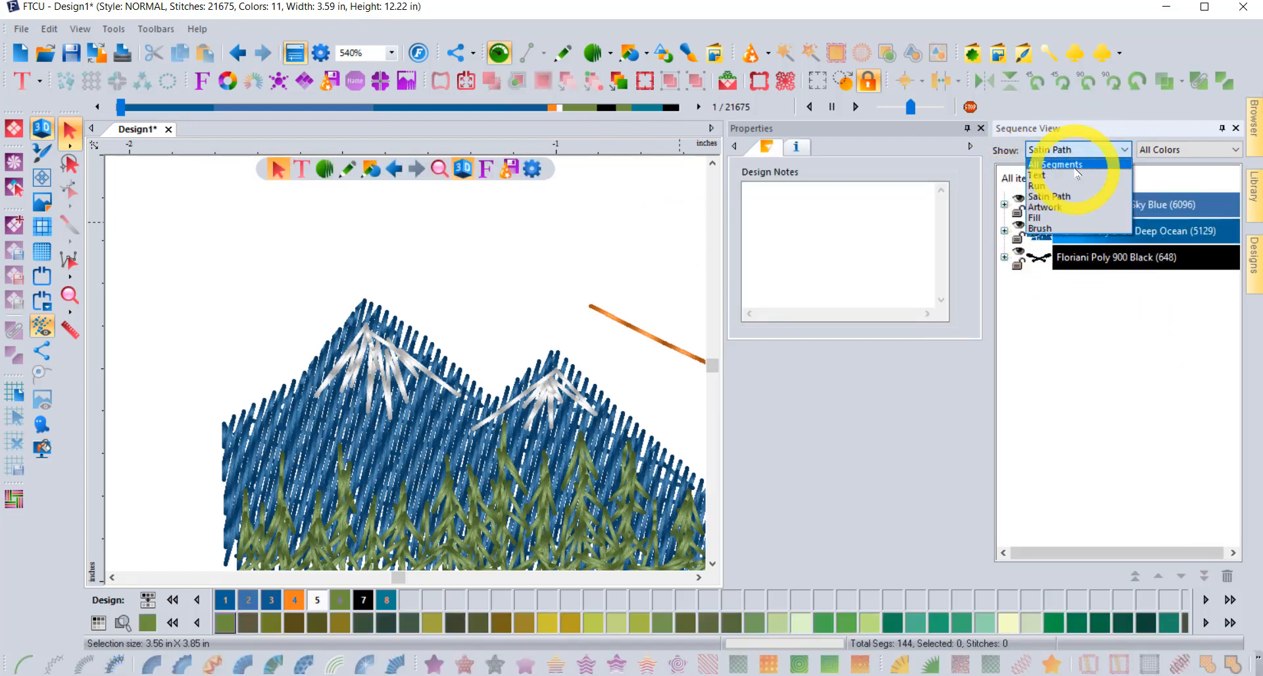
click(1073, 165)
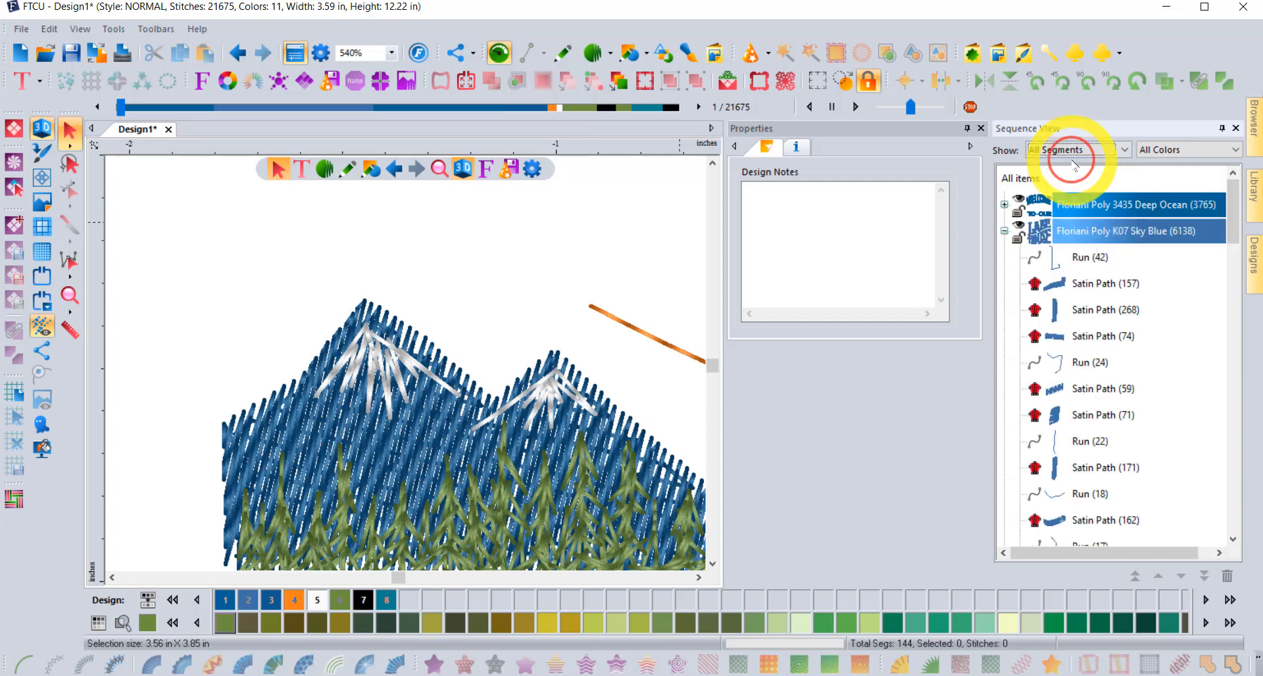
click(1004, 231)
scroll(608, 294, down, 1)
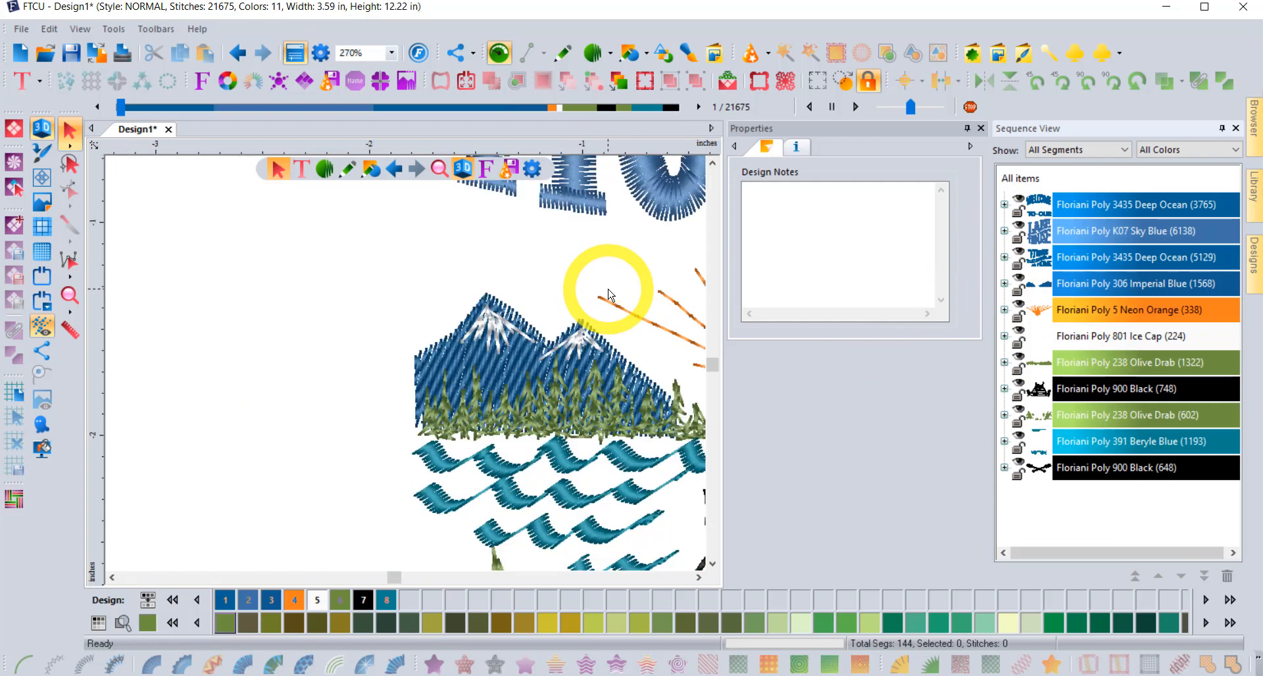
click(71, 296)
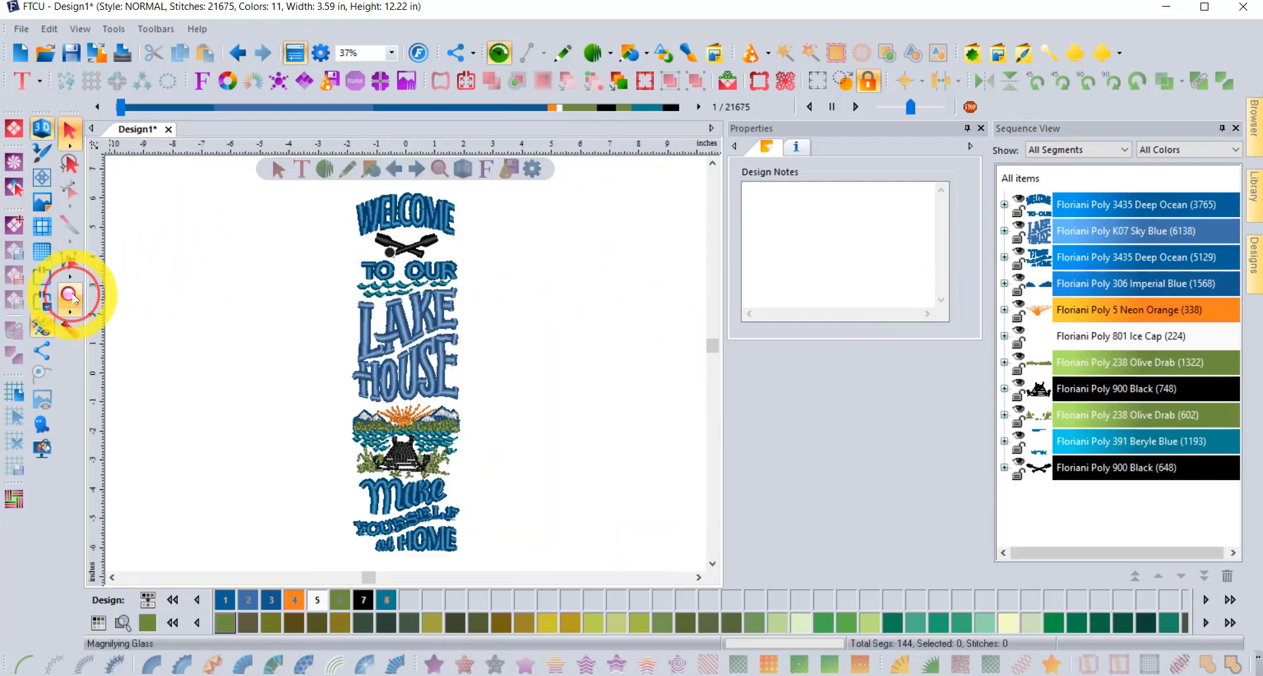